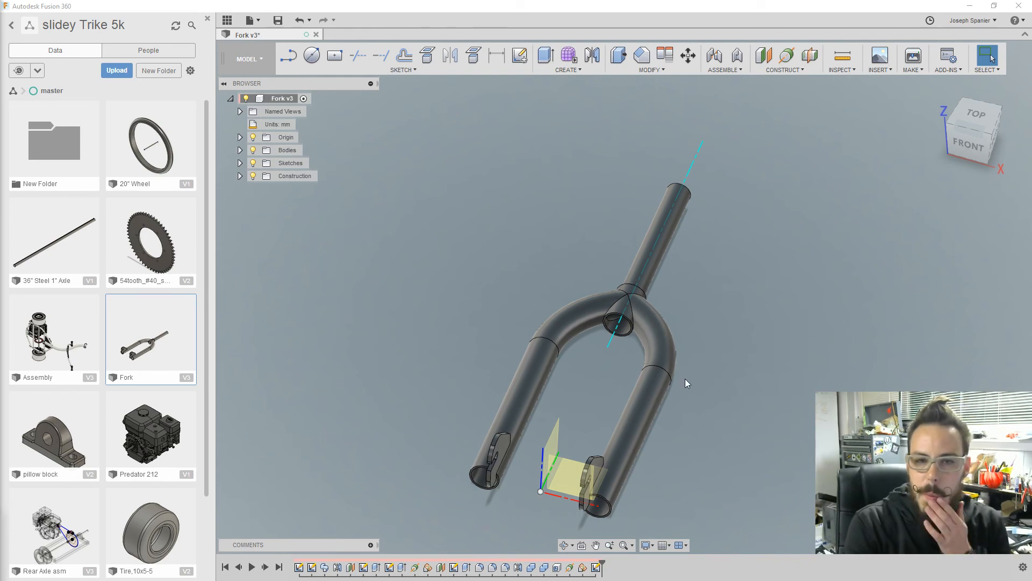
- Review the fork model and list its bodies, sketches and construction geometry
shift+middle_drag(575, 369, 639, 355)
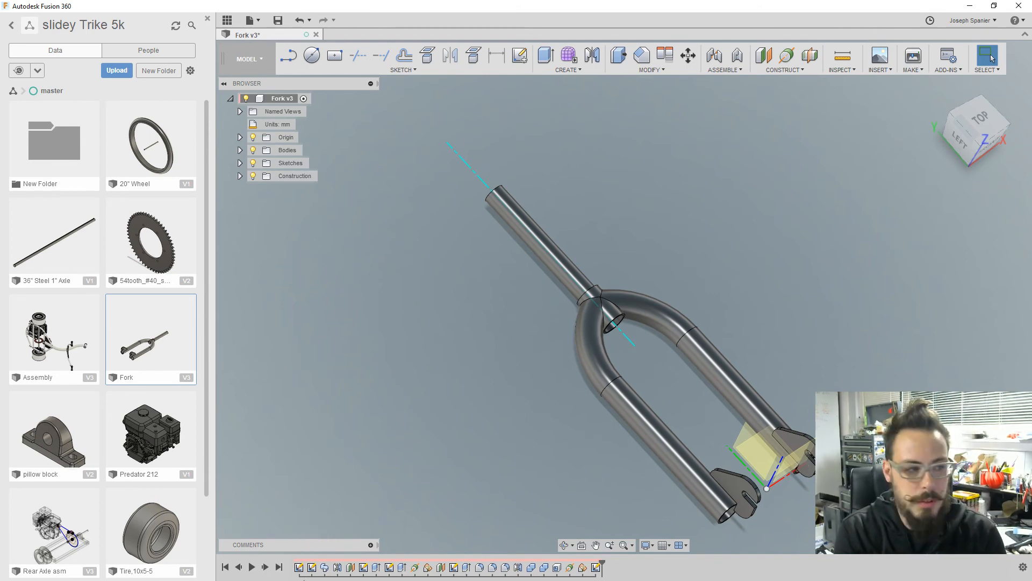
click(252, 567)
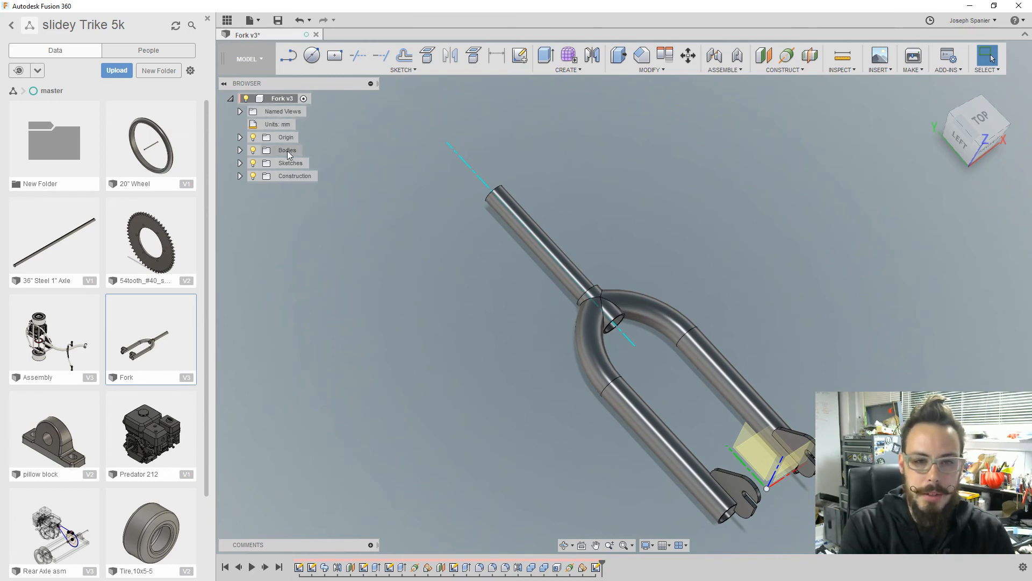
click(240, 150)
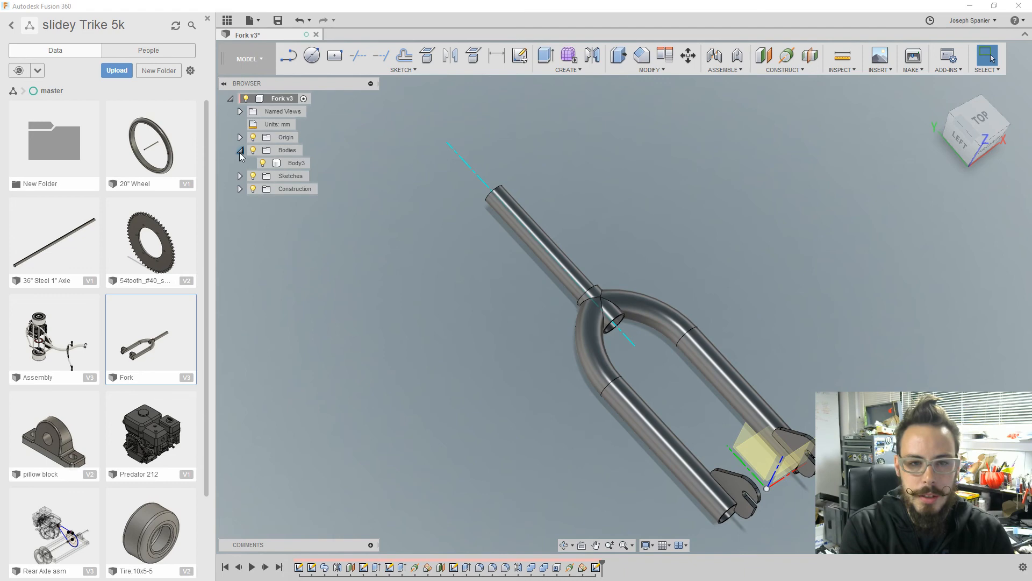
click(291, 163)
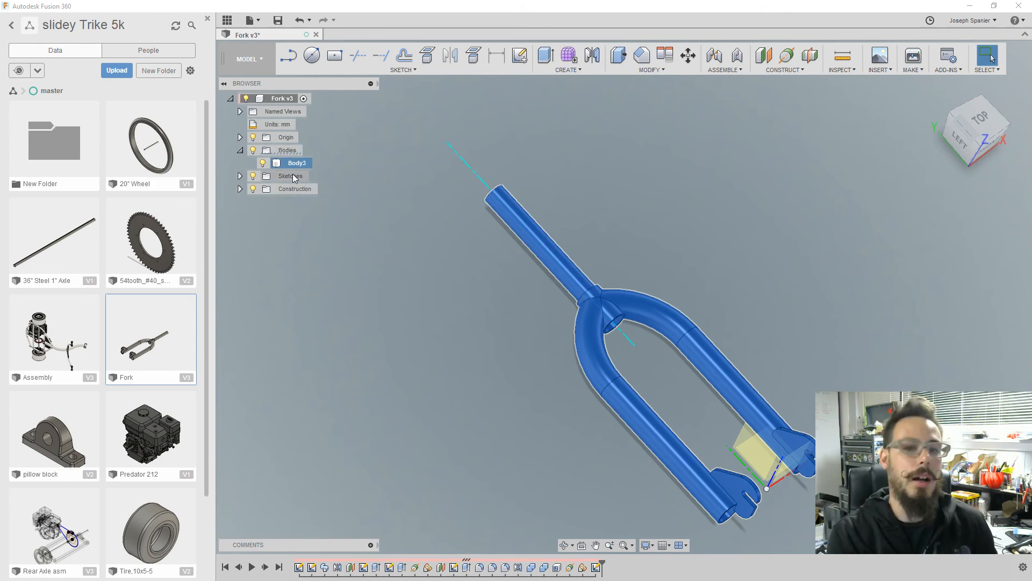
click(240, 176)
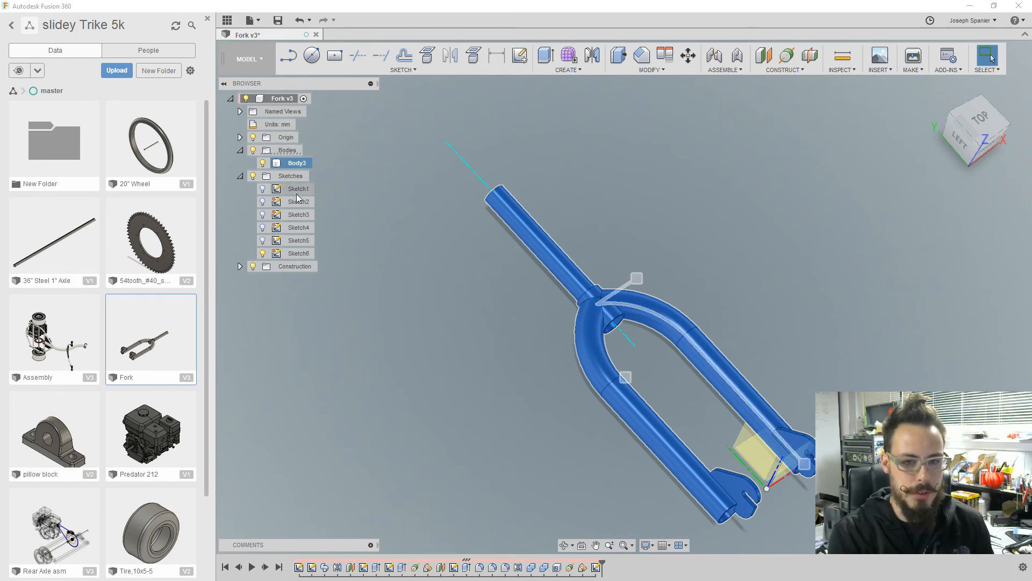
click(241, 266)
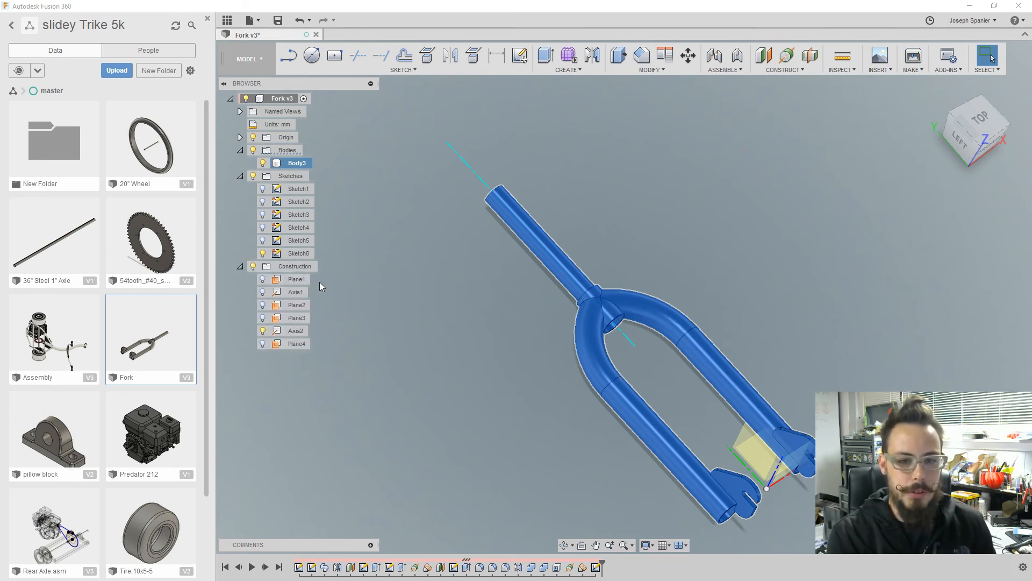
- Show construction Plane1 and Axis1 on the fork, and collapse the construction, sketches and bodies folders
click(264, 279)
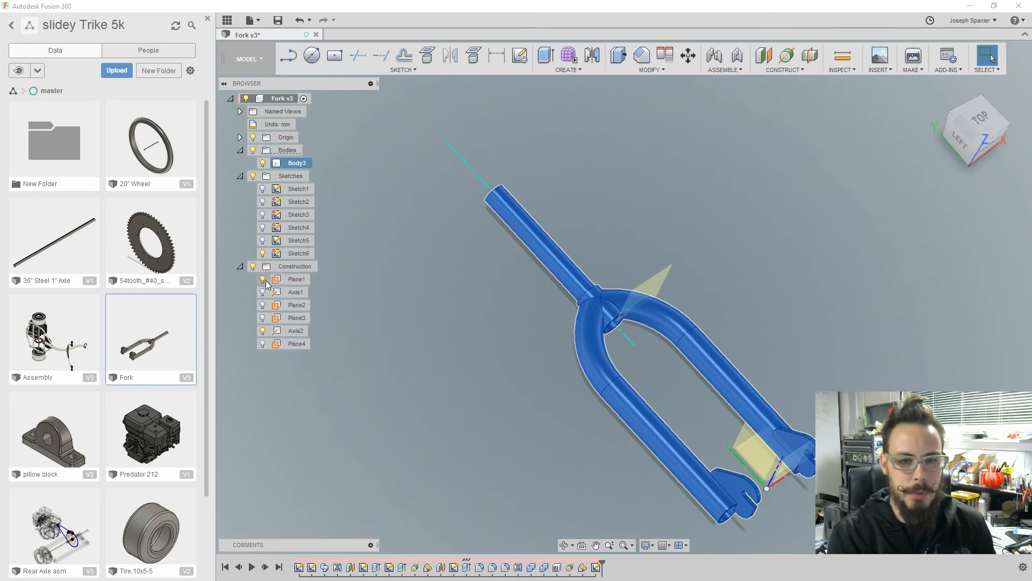
click(263, 292)
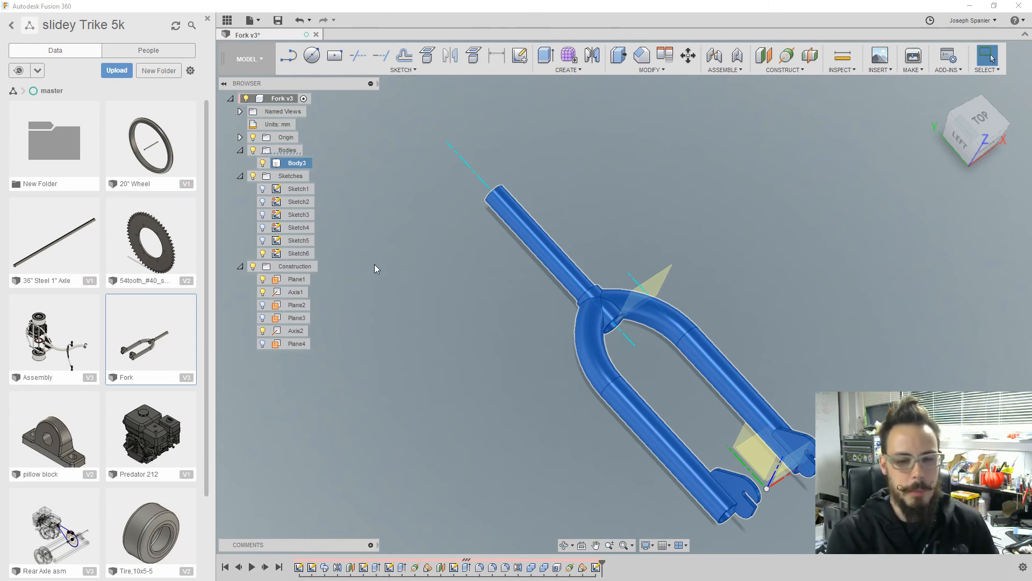
click(240, 266)
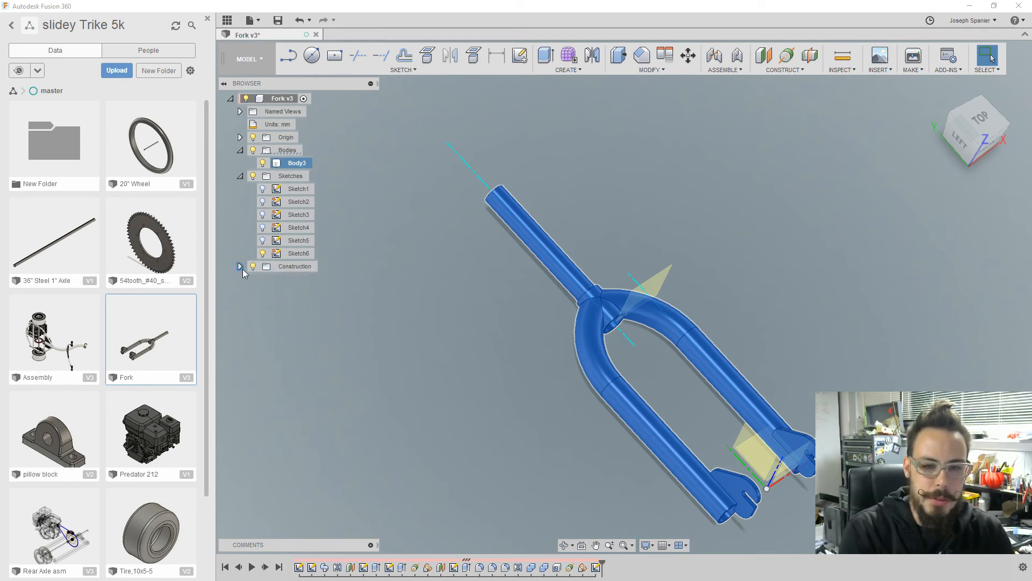
click(240, 177)
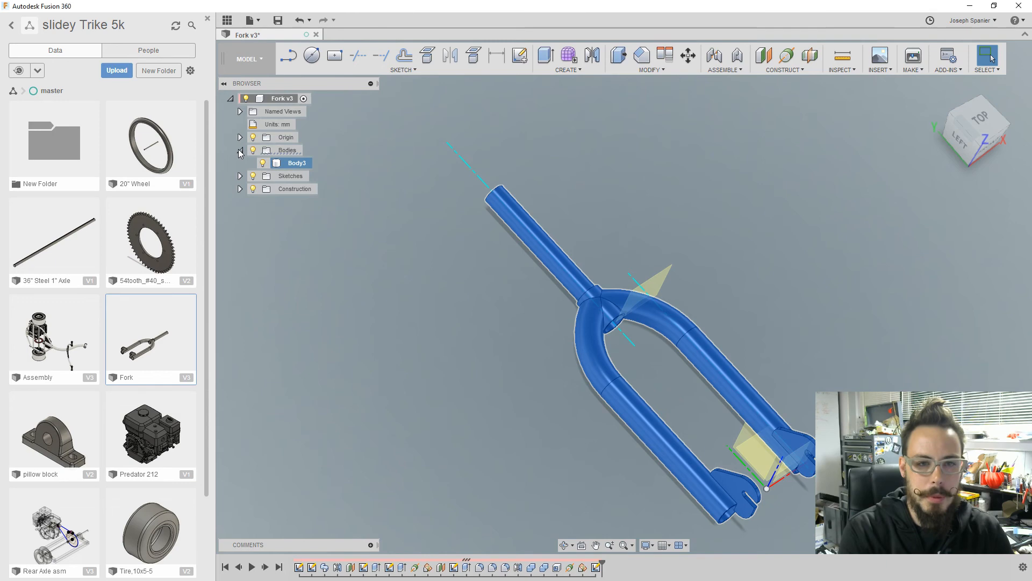
click(239, 157)
click(239, 151)
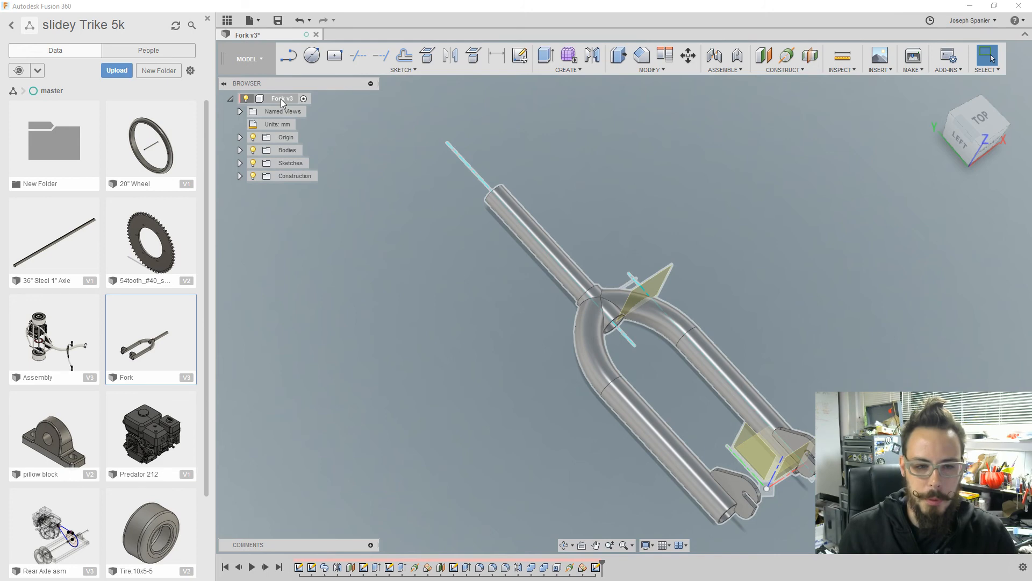
- Open the VK Trike assembly and highlight its 20" Wheel and Fork components in turn
scroll(77, 470, down, 3)
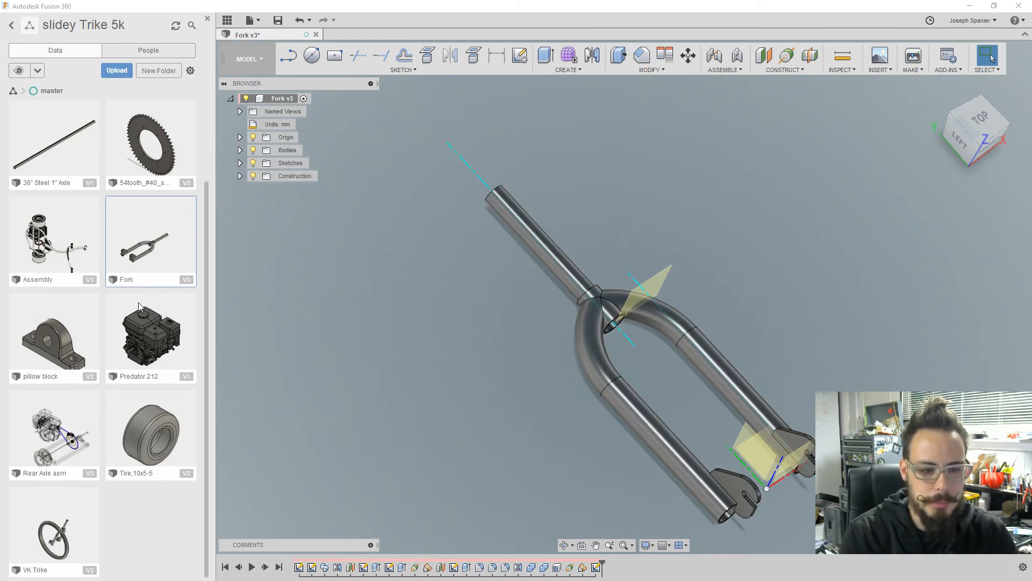
double_click(53, 518)
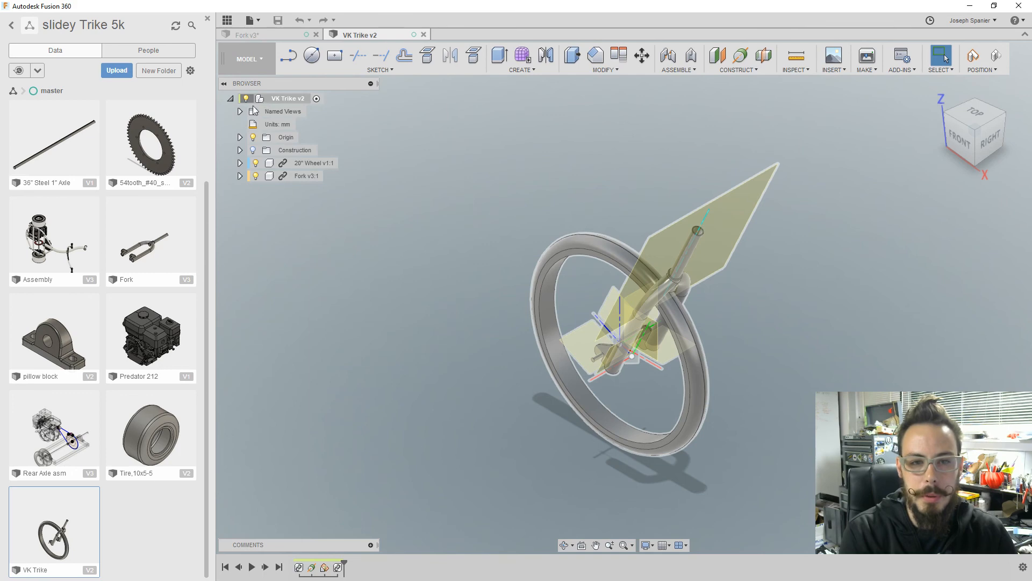
click(301, 163)
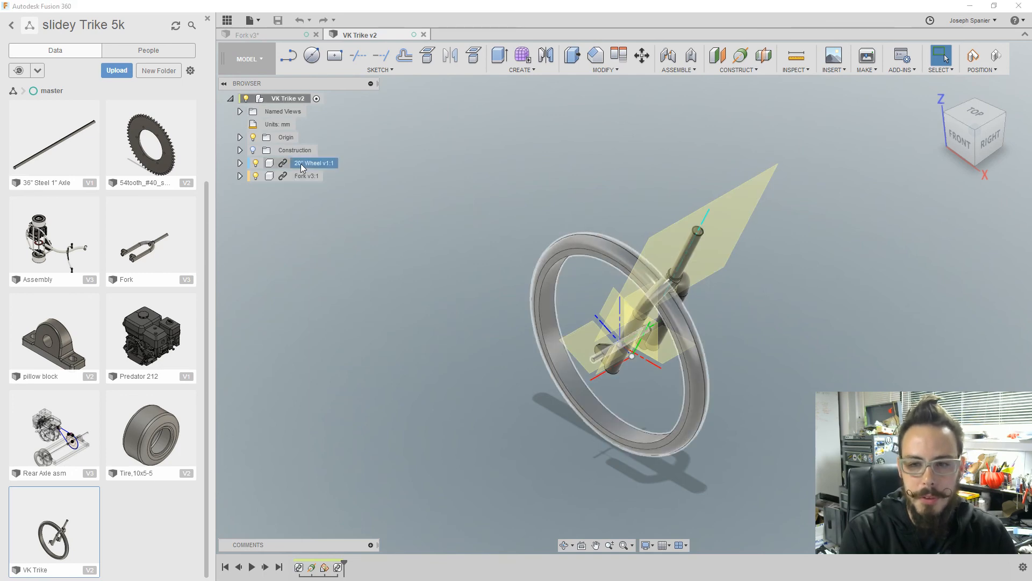
shift+middle_drag(440, 217, 474, 188)
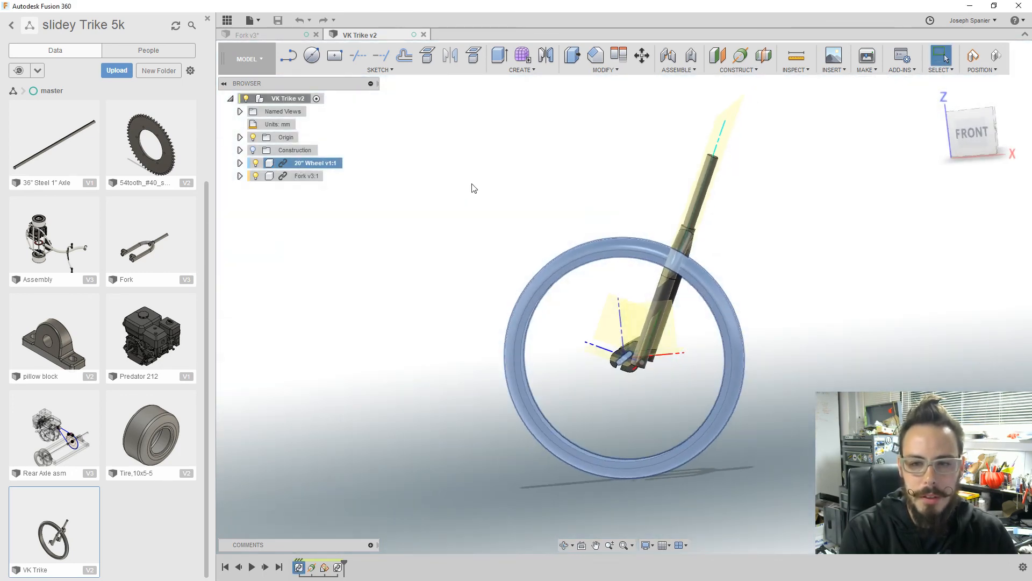
click(304, 178)
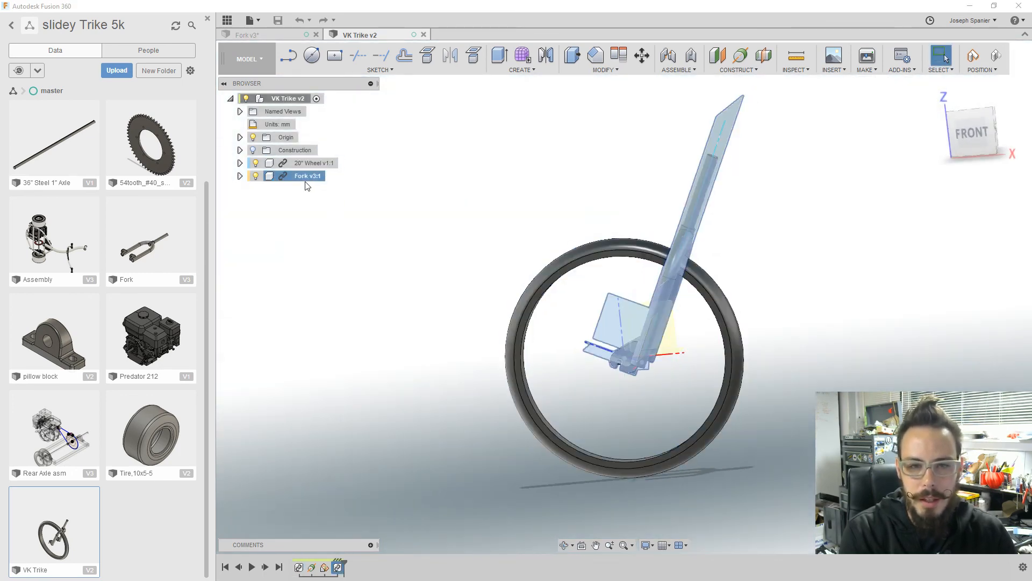
- List the 20" Wheel component's bodies and examine its axle and outer ring where they meet the fork
click(240, 163)
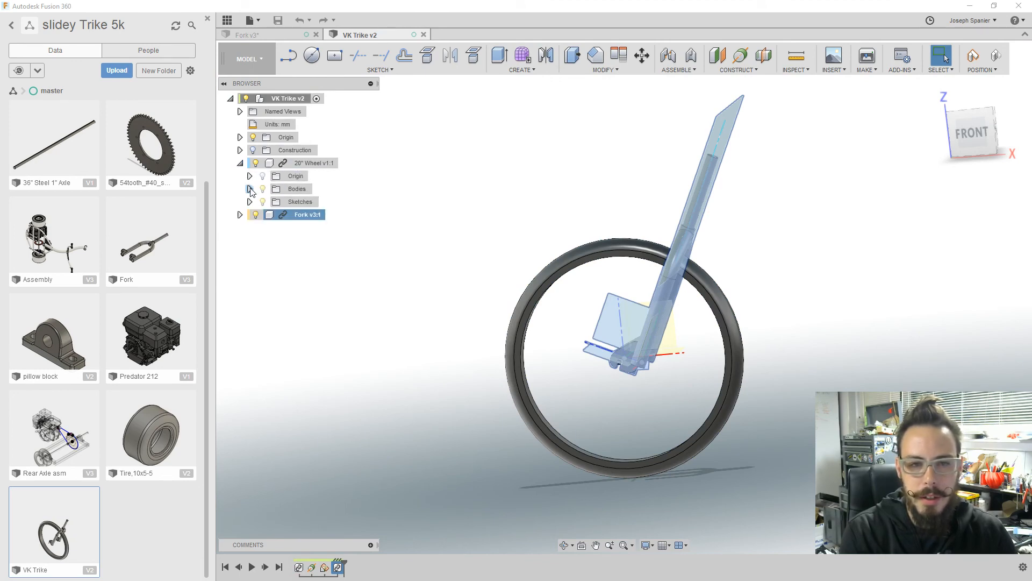
click(250, 189)
shift+middle_drag(437, 232, 474, 264)
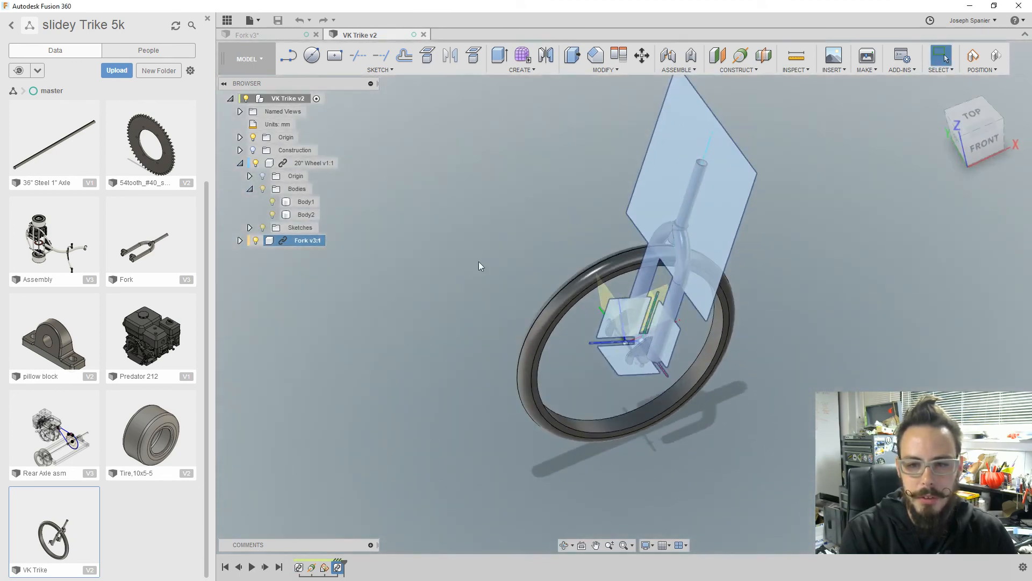
click(466, 292)
scroll(592, 322, up, 5)
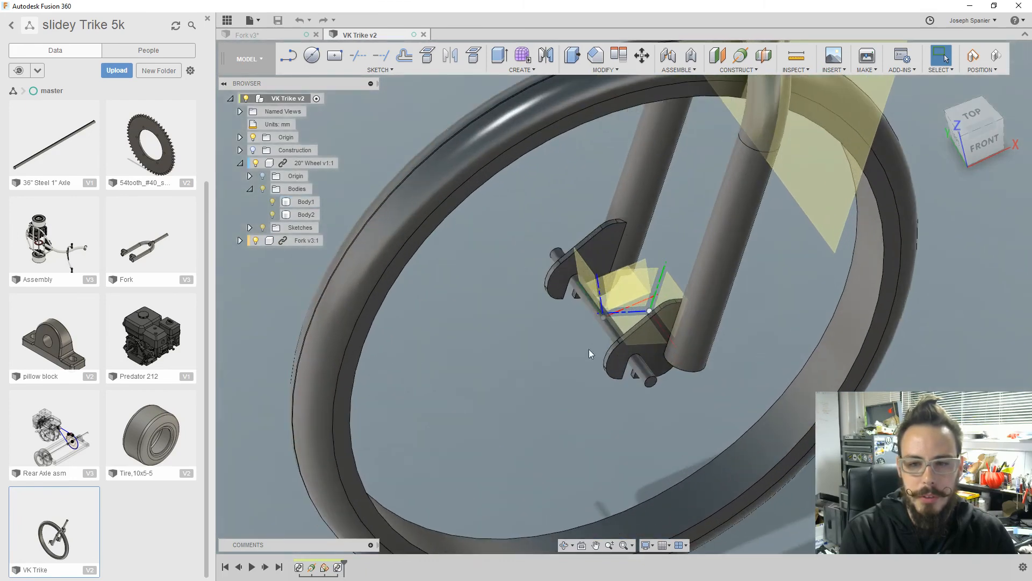
click(602, 322)
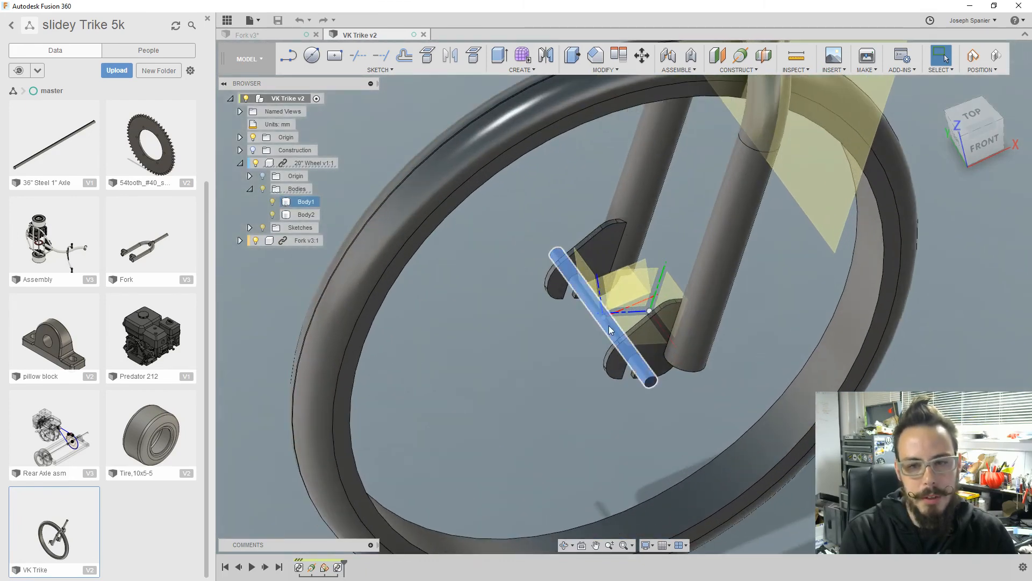
click(389, 226)
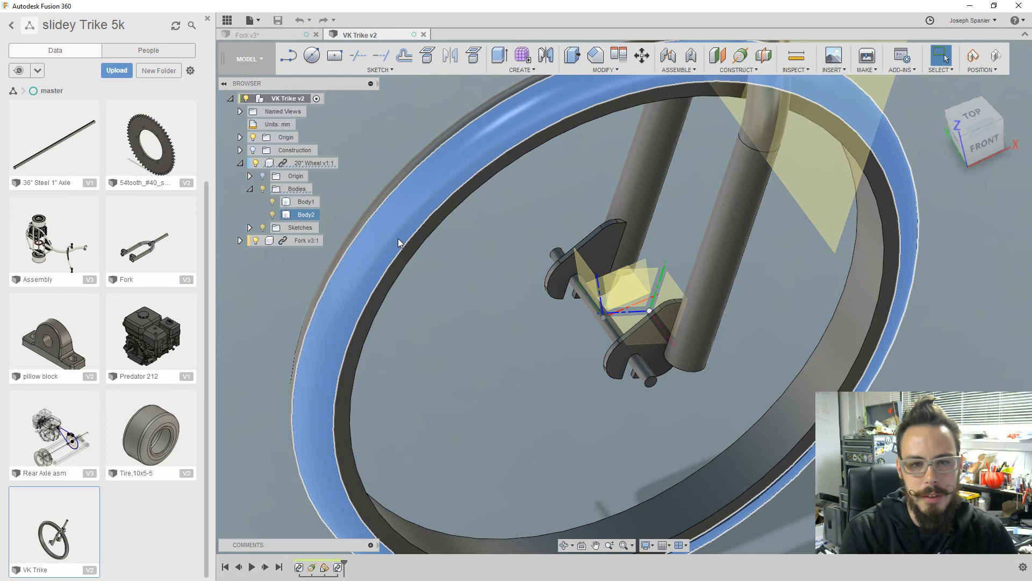
shift+middle_drag(474, 318, 447, 293)
scroll(475, 312, down, 3)
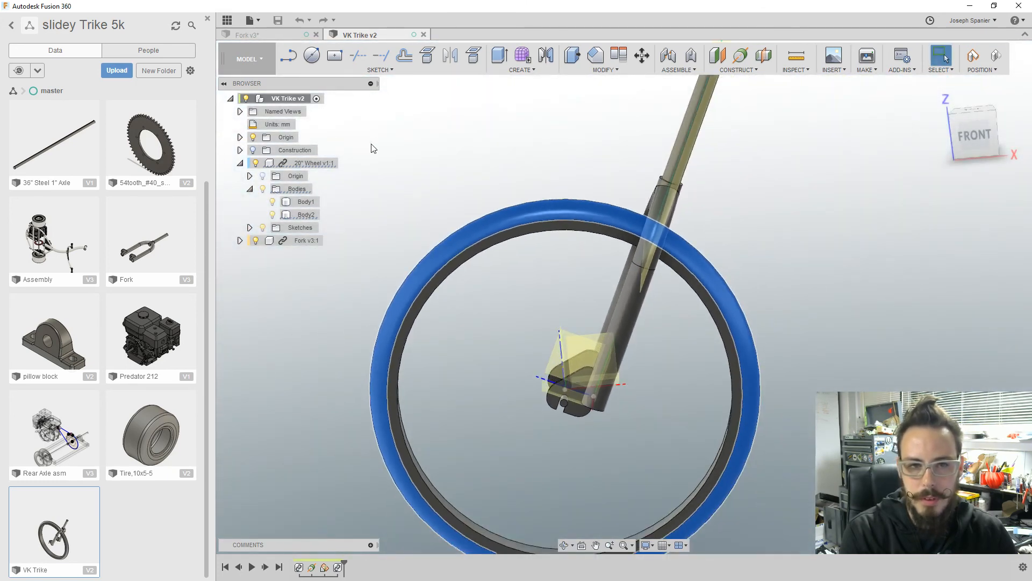
- Return to the Fork design and inspect the fork from above
click(279, 35)
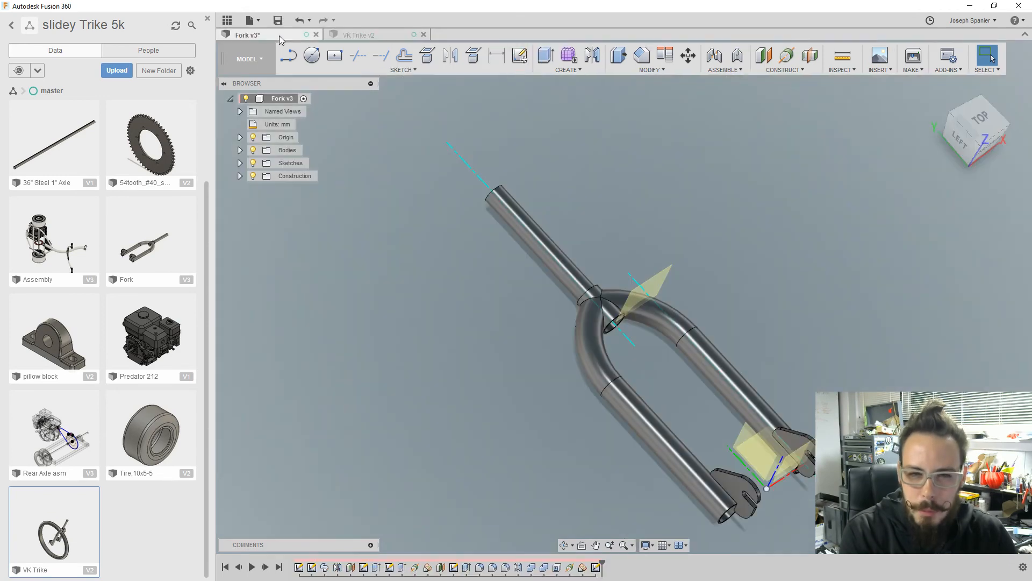
shift+middle_drag(390, 201, 373, 237)
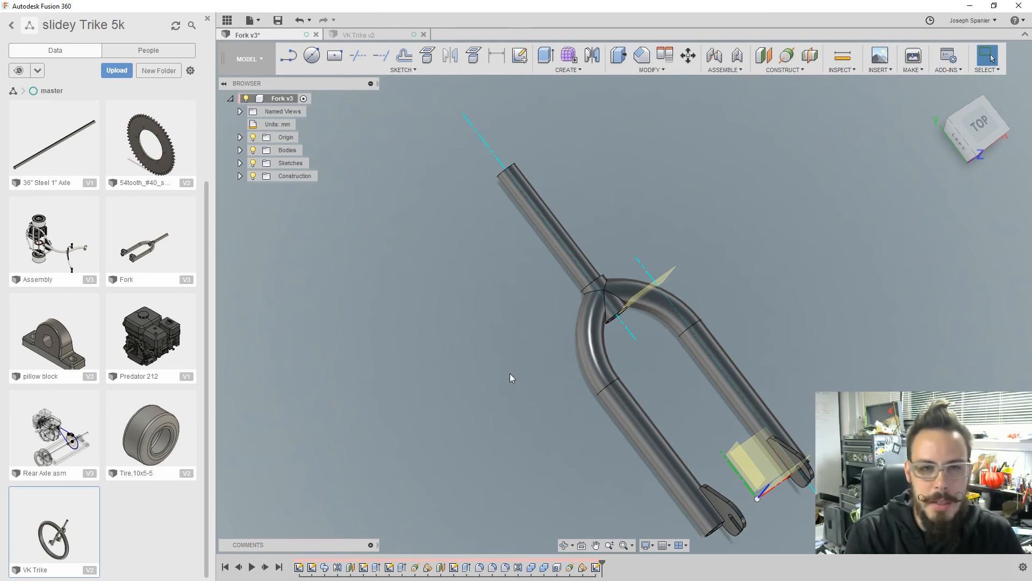
shift+middle_drag(480, 301, 466, 330)
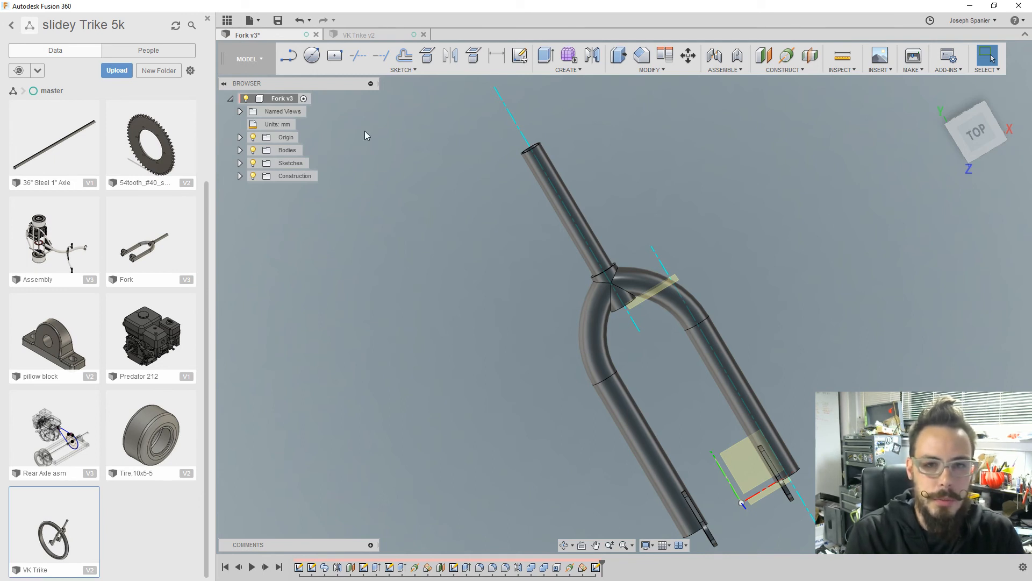
- Create a new design and save it as "FusionClass fork" in the master folder of the slidey Trike 5k project
click(251, 20)
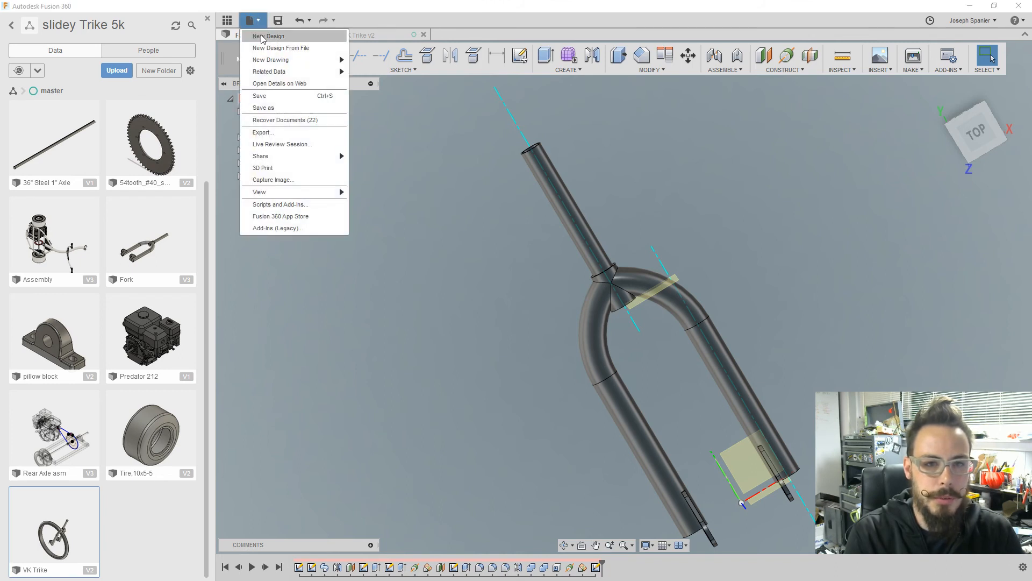
click(261, 36)
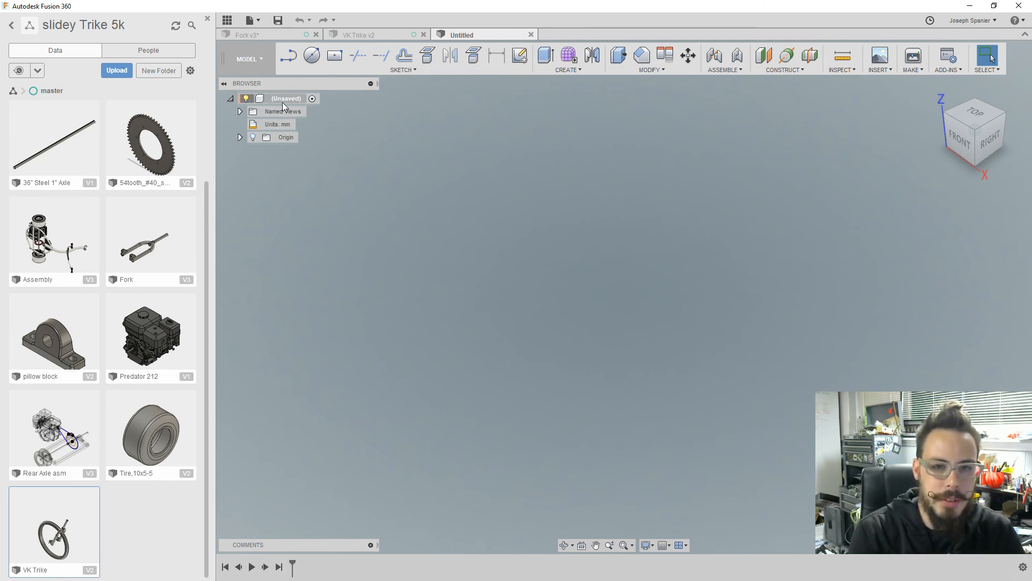
click(276, 22)
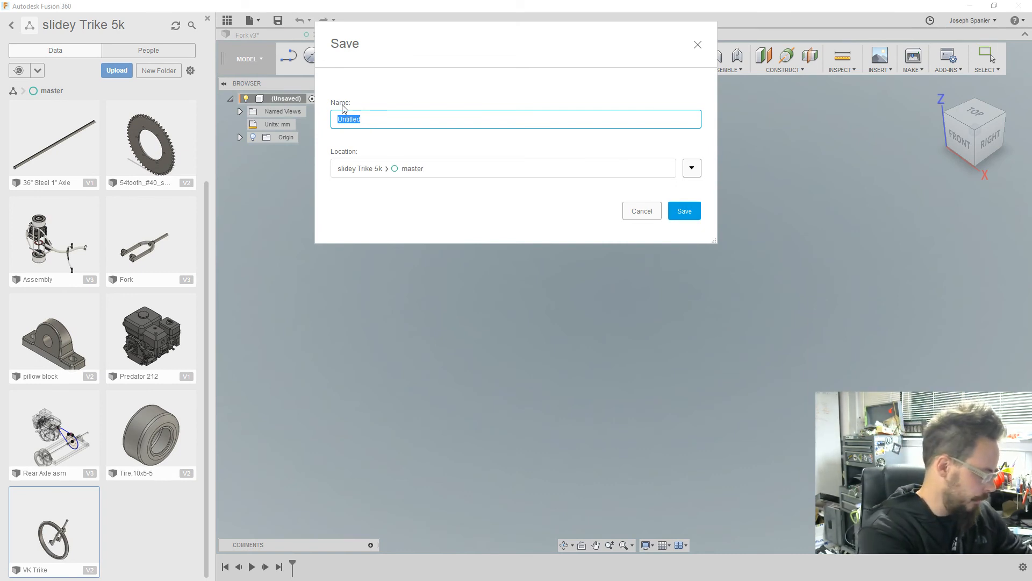
text(F)
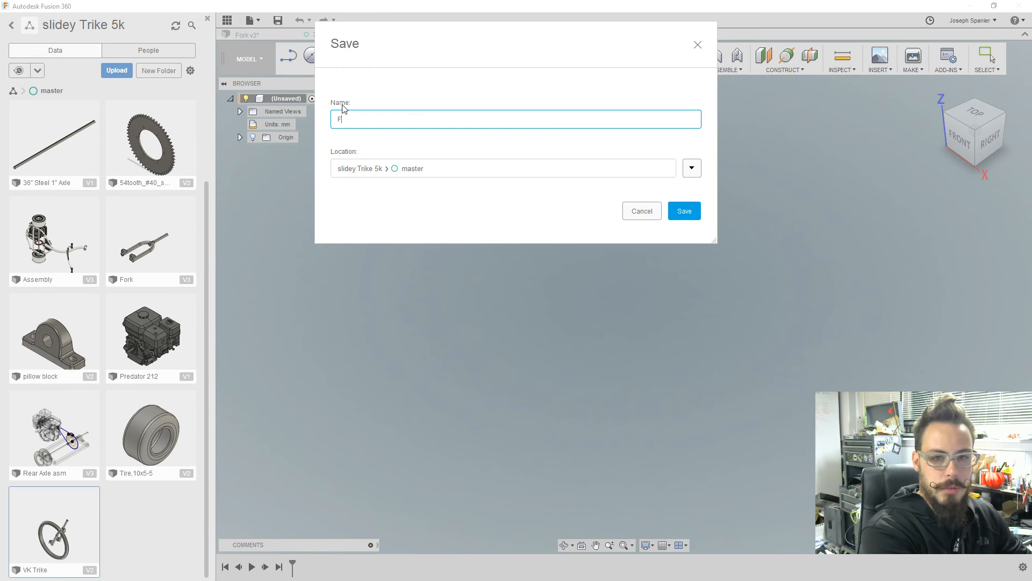
text(usionClass)
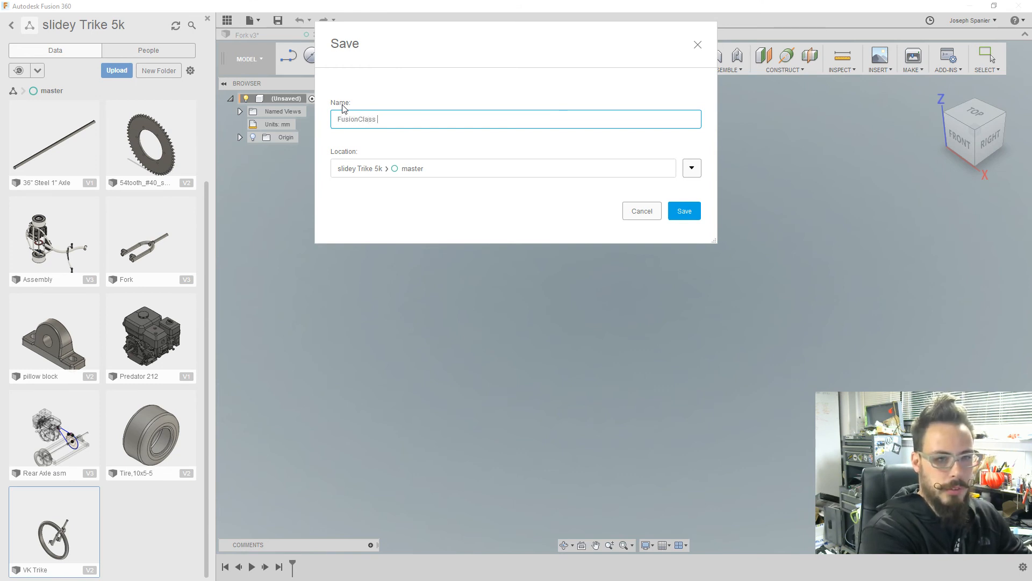
text( fork)
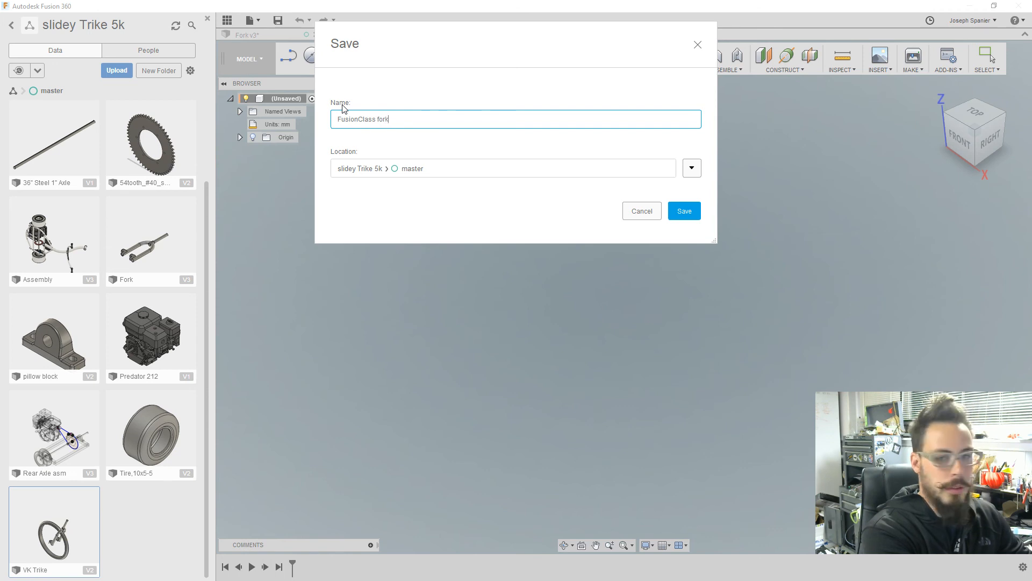
key(Return)
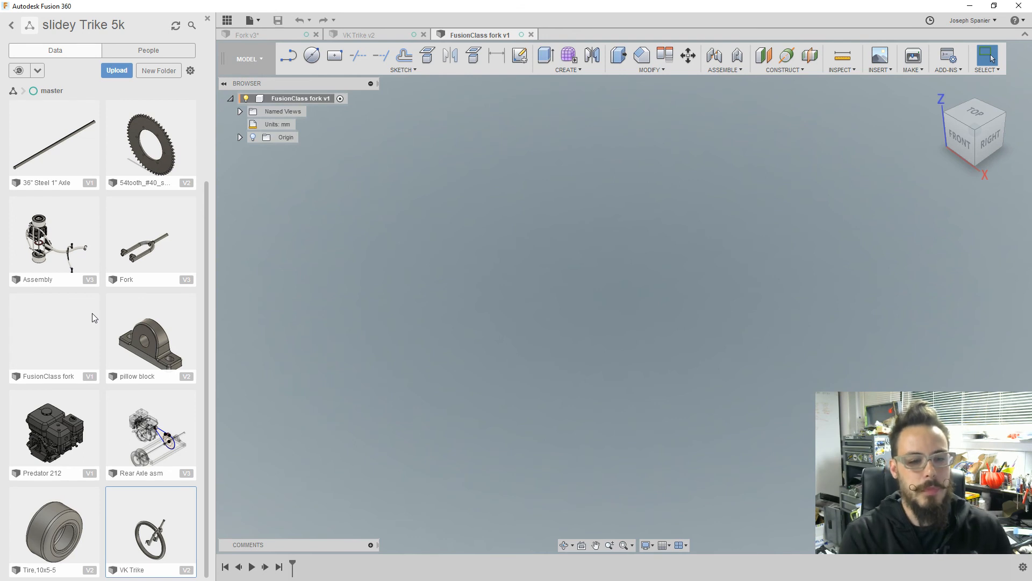
- Hide the project's file list and check the design history option of the FusionClass fork root component
click(207, 19)
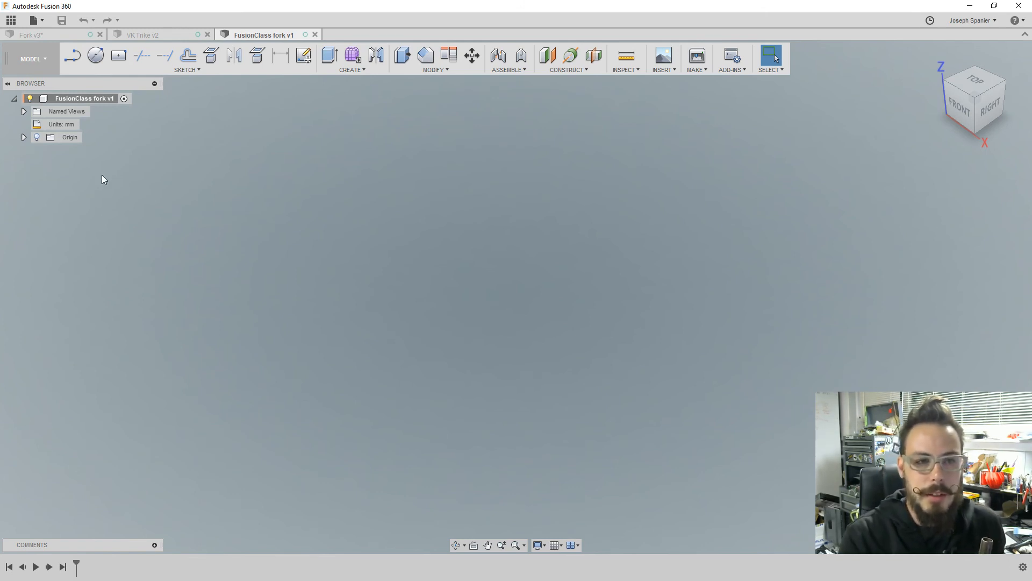
right_click(72, 98)
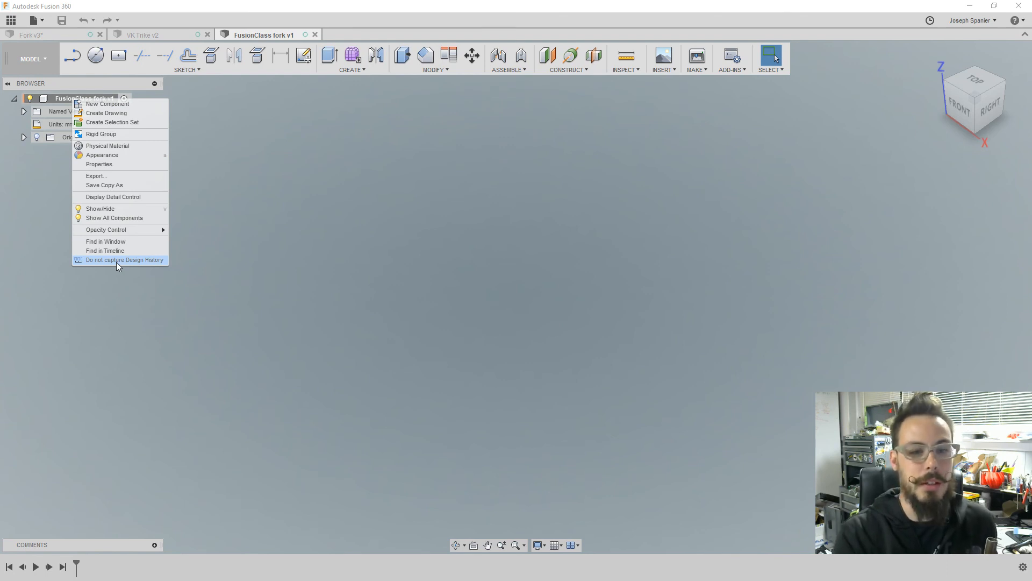
click(195, 271)
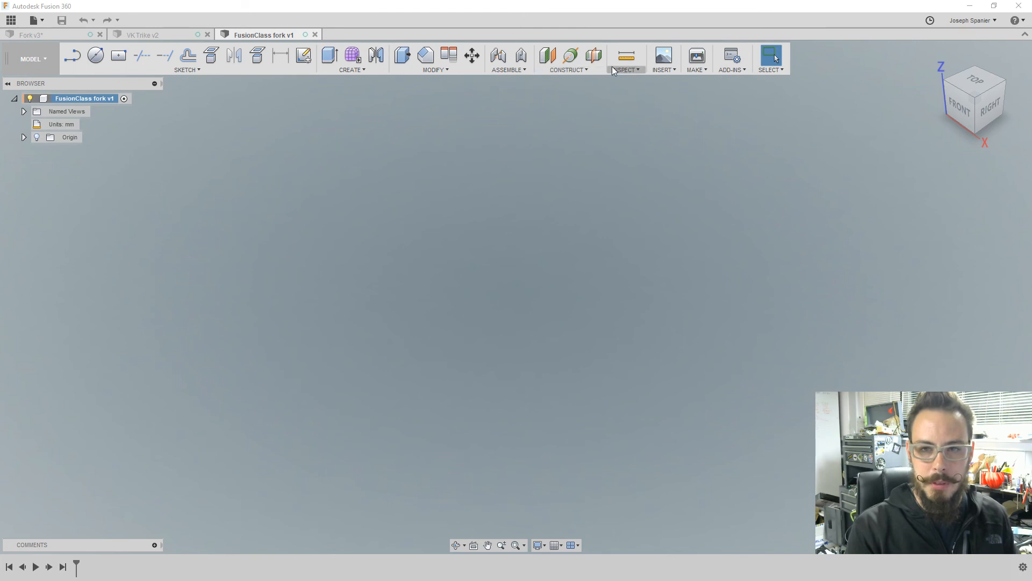
- Start a sketch on the horizontal XY plane and draw a vertical 200 mm line upward from the X axis, beside the origin
click(208, 70)
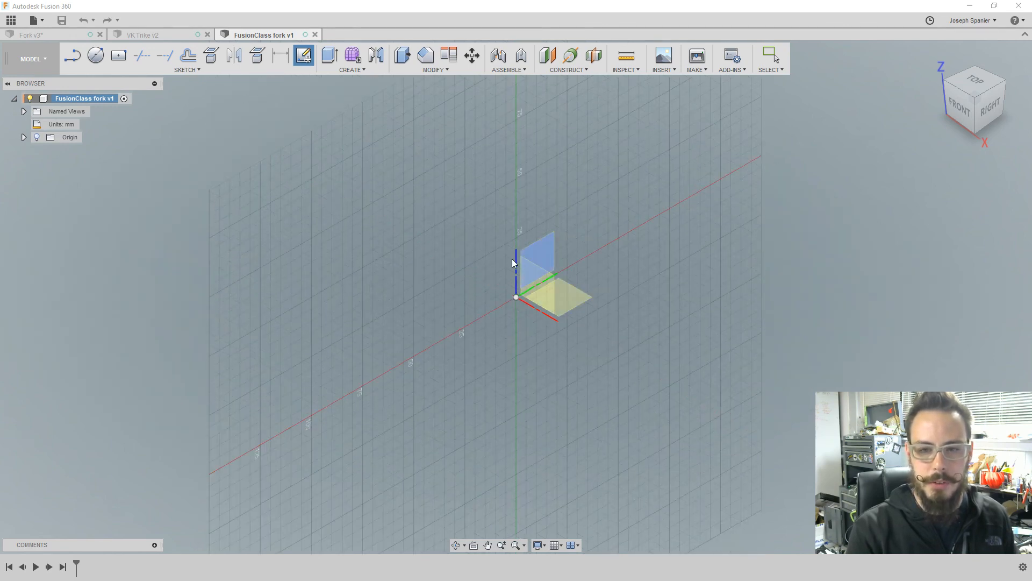
click(570, 299)
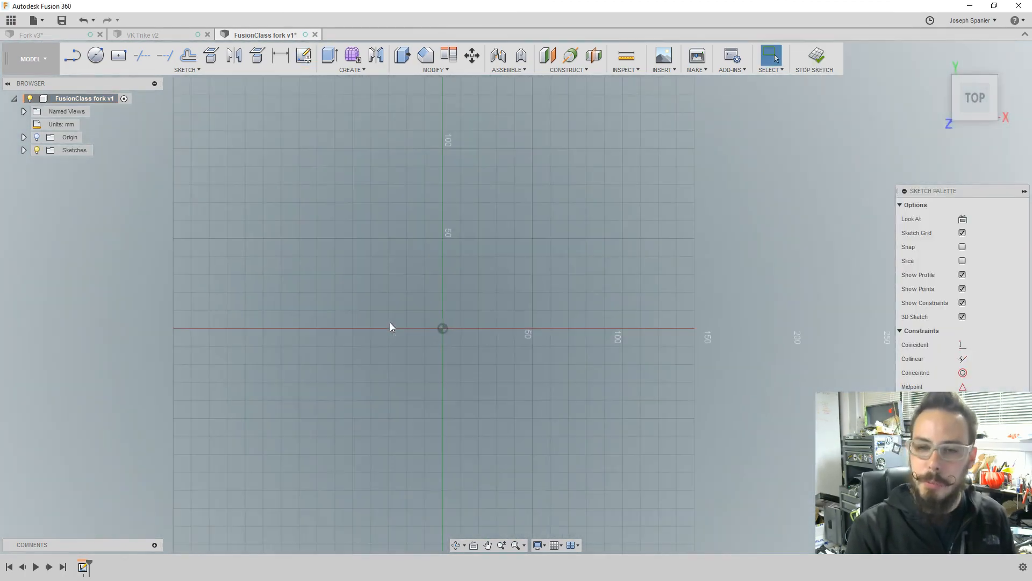
scroll(390, 326, down, 1)
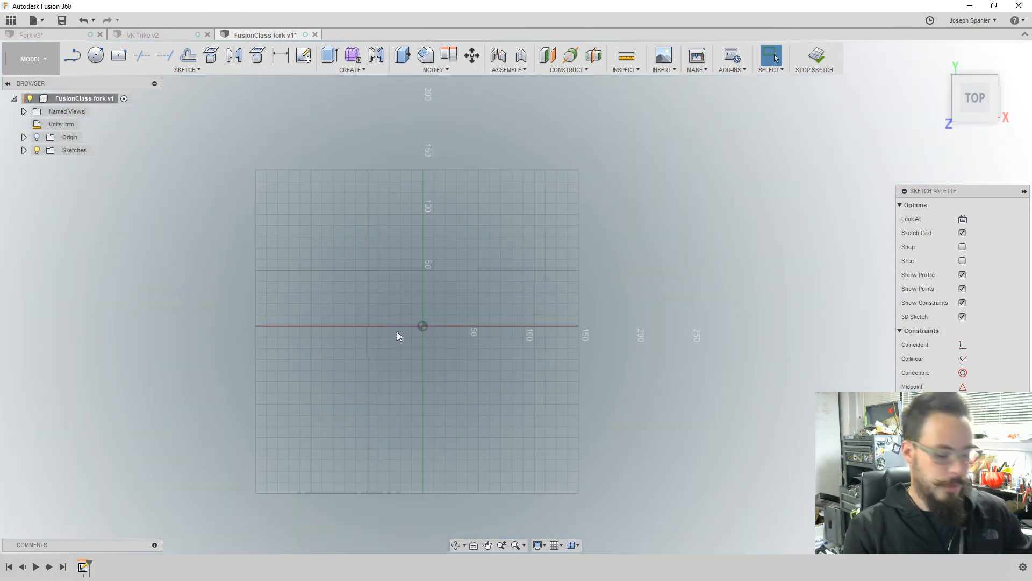
click(72, 55)
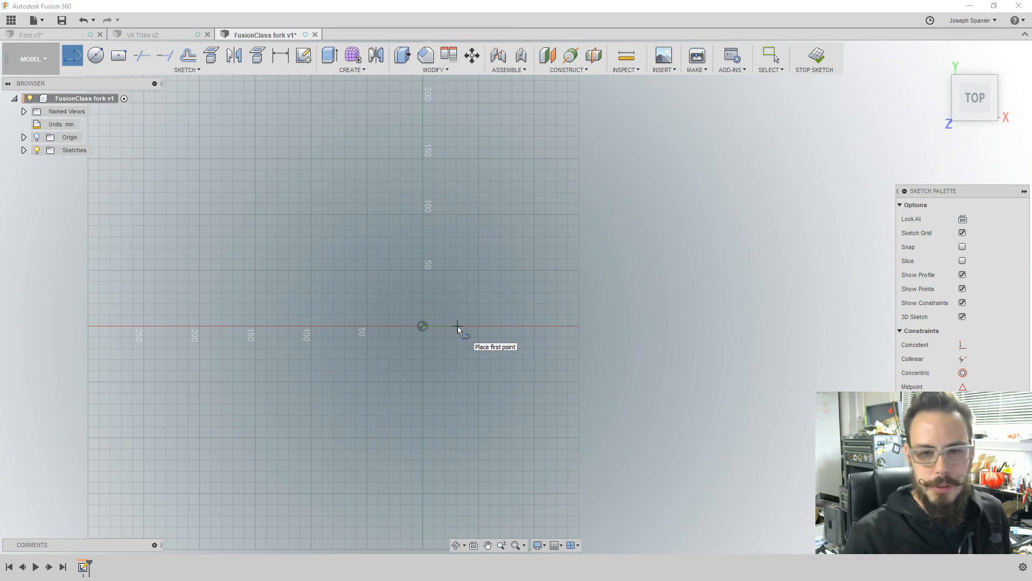
click(487, 325)
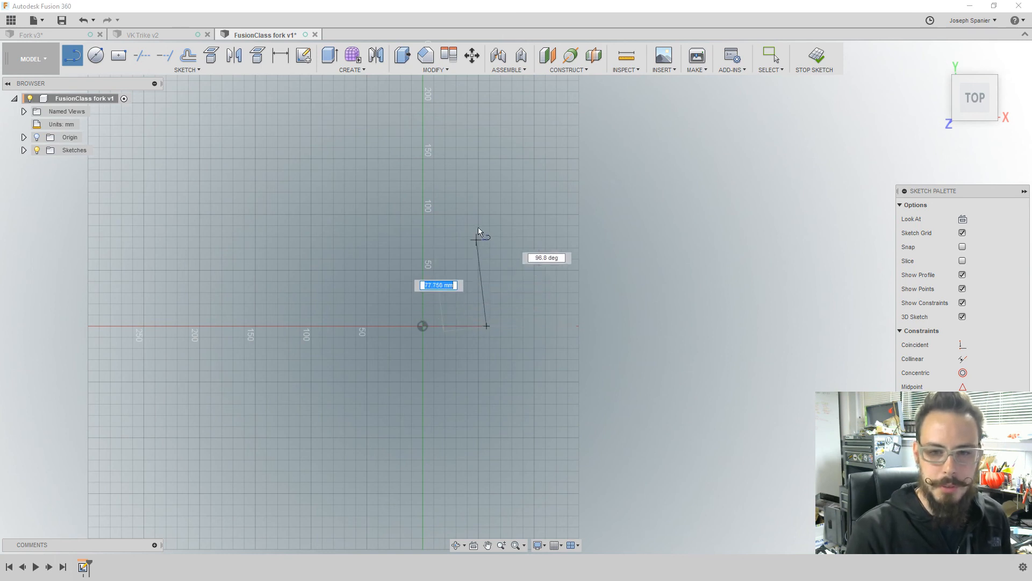
text(200)
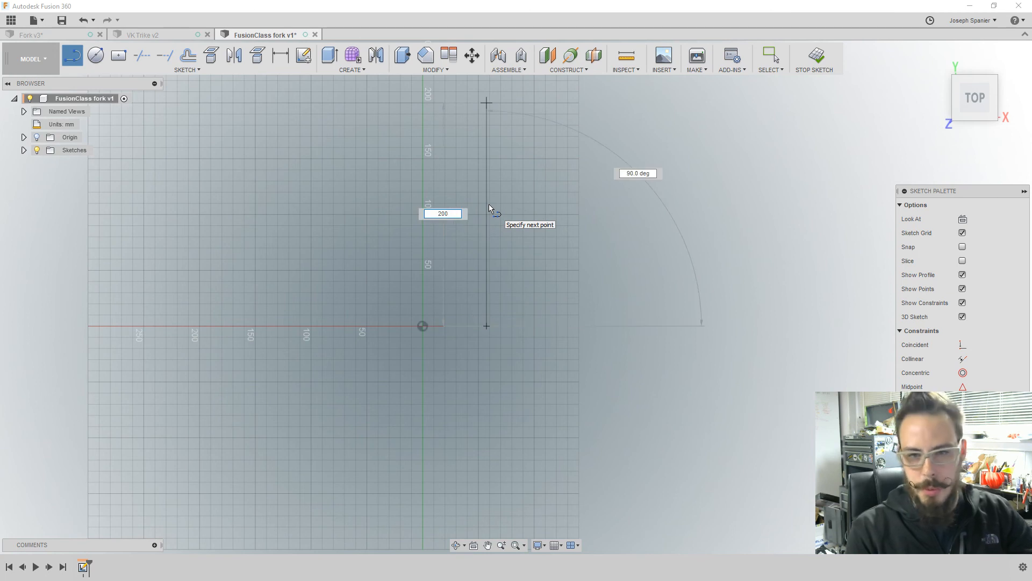
key(Return)
key(Escape)
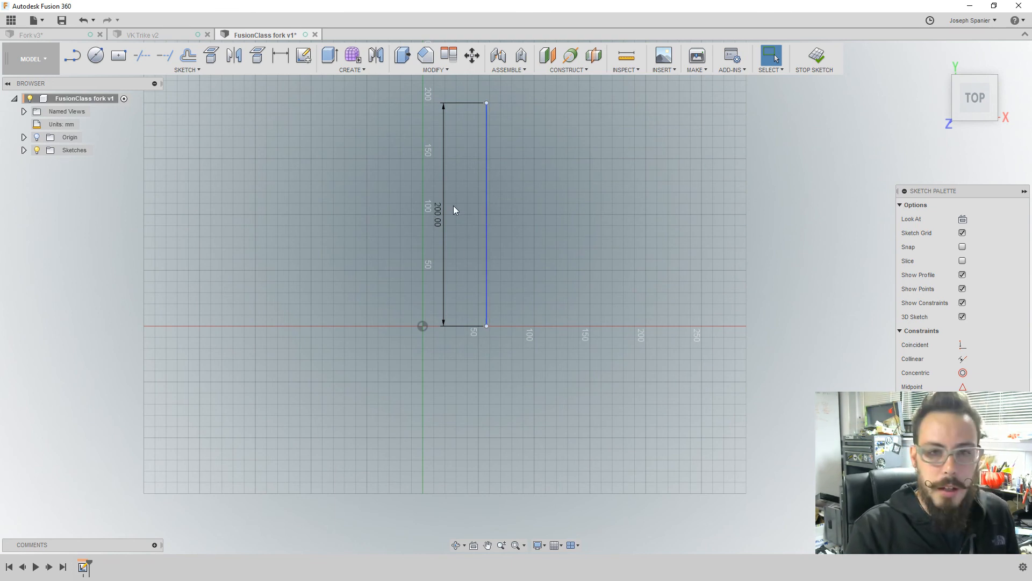
- Dimension the horizontal distance from the origin to the vertical line's lower endpoint as 60 mm
click(210, 68)
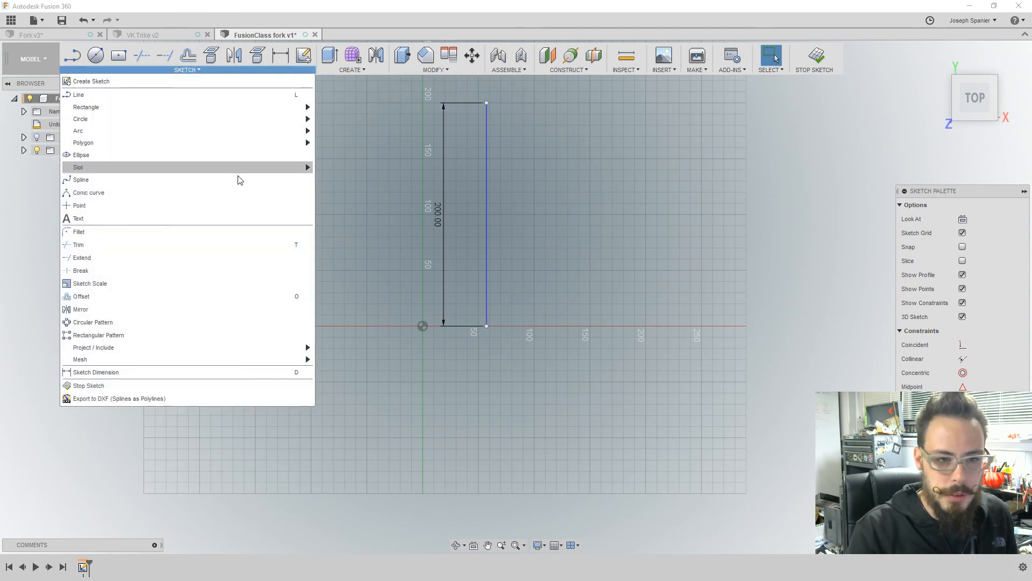
click(270, 371)
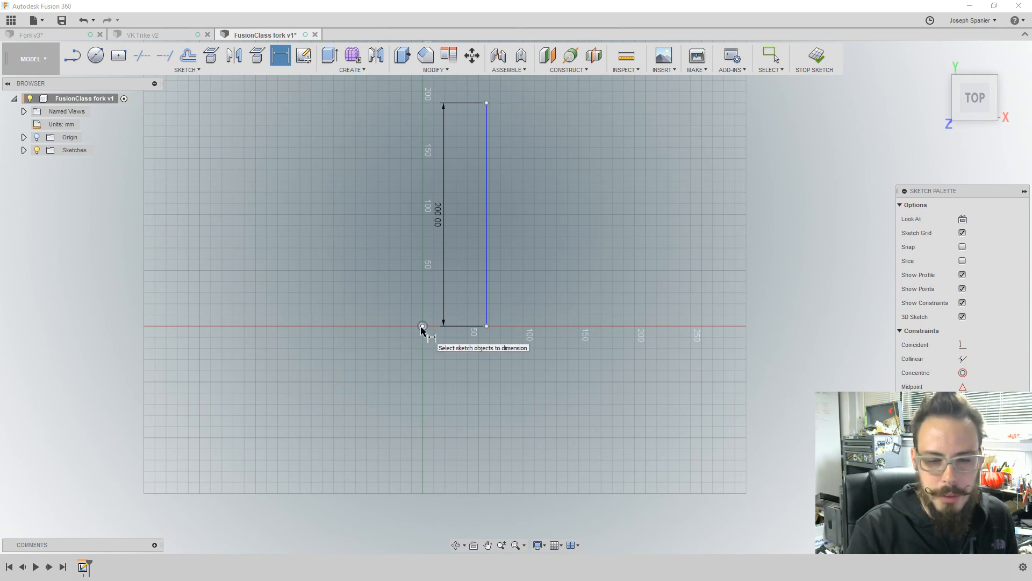
click(227, 72)
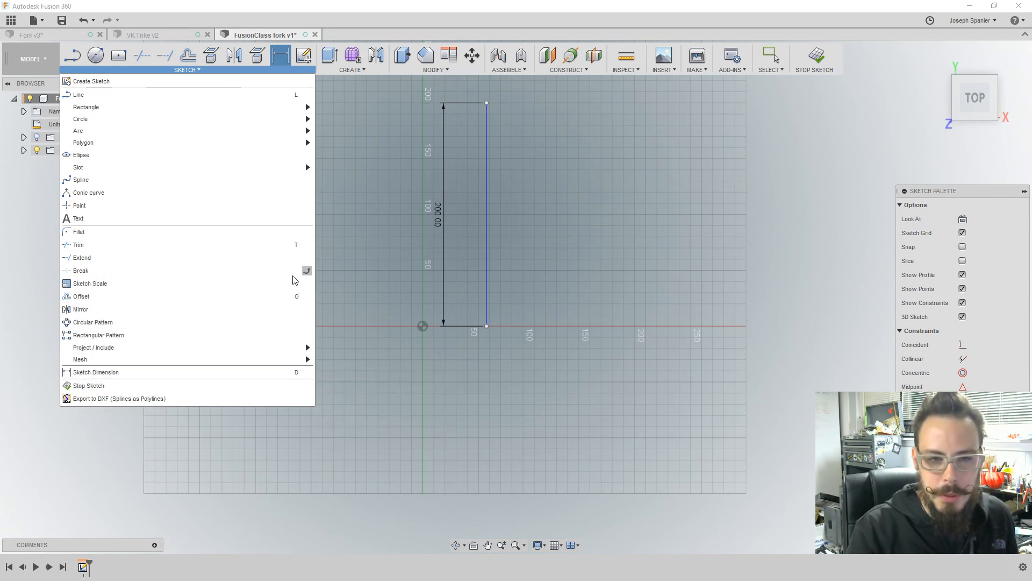
click(295, 373)
click(423, 326)
click(487, 326)
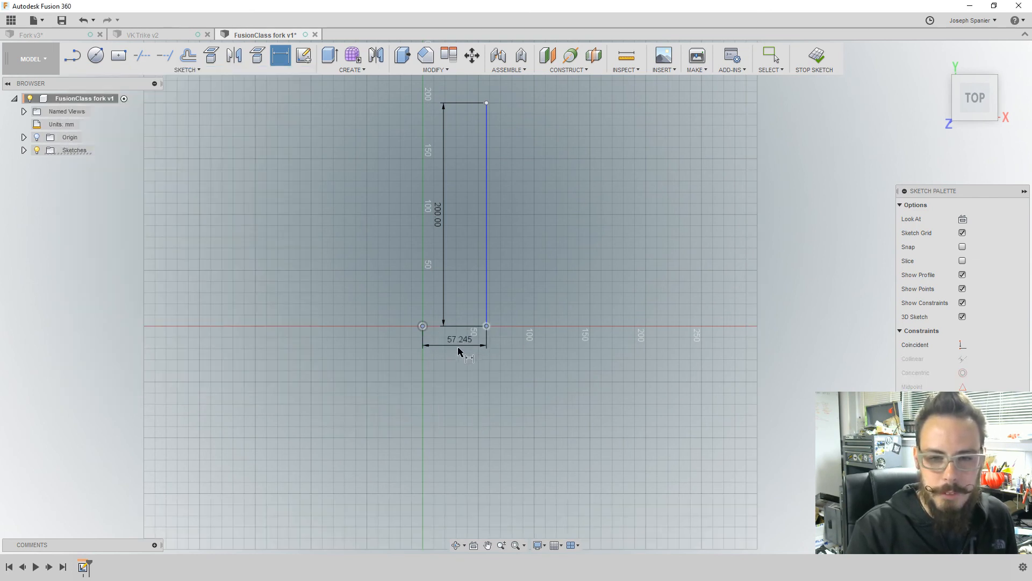
click(456, 358)
text(60)
key(Return)
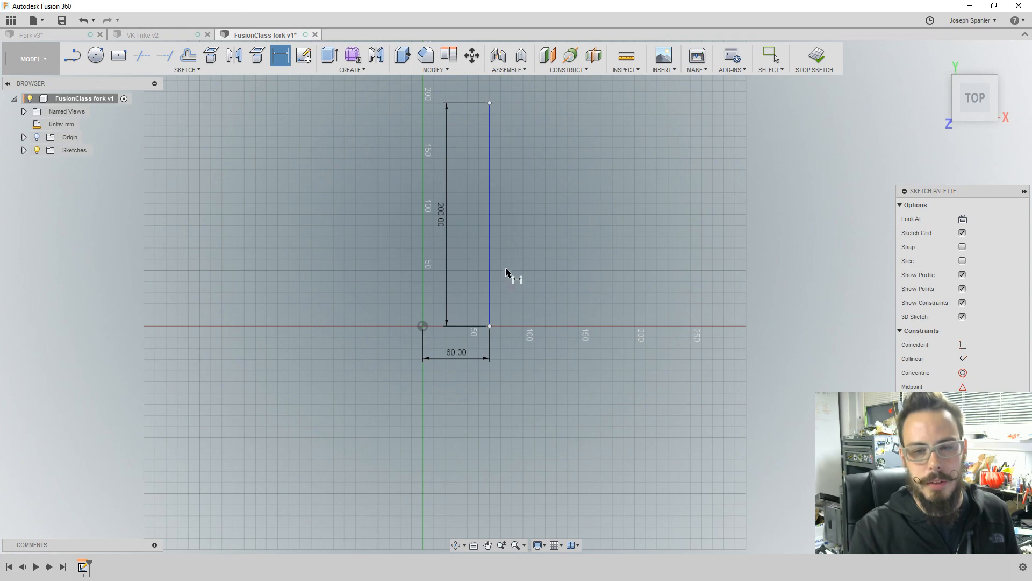
- Draw a 3-point arc about 75 mm high from the vertical axis to the line's upper endpoint, tangent to the line
scroll(454, 273, down, 4)
scroll(447, 150, up, 5)
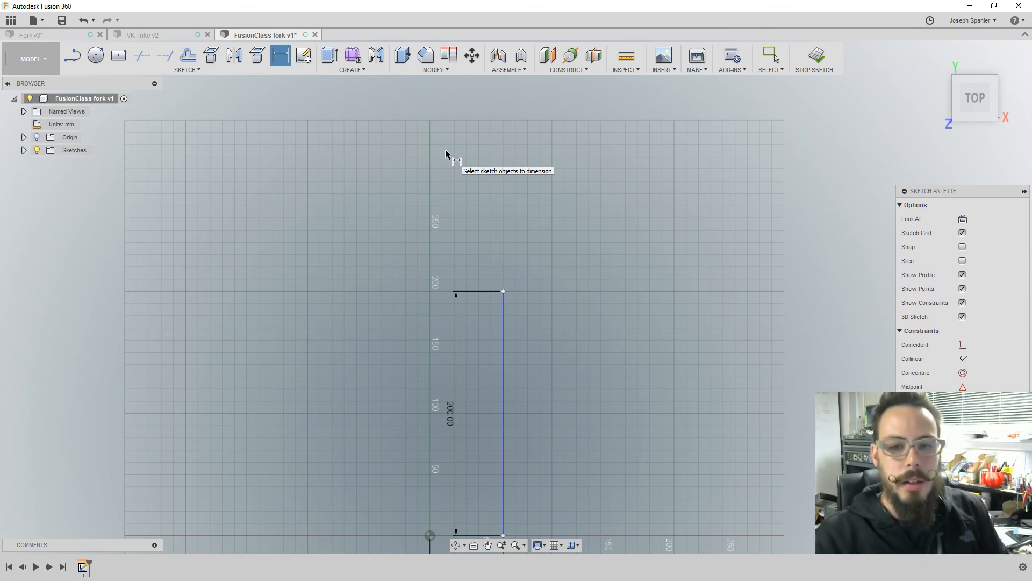
click(189, 72)
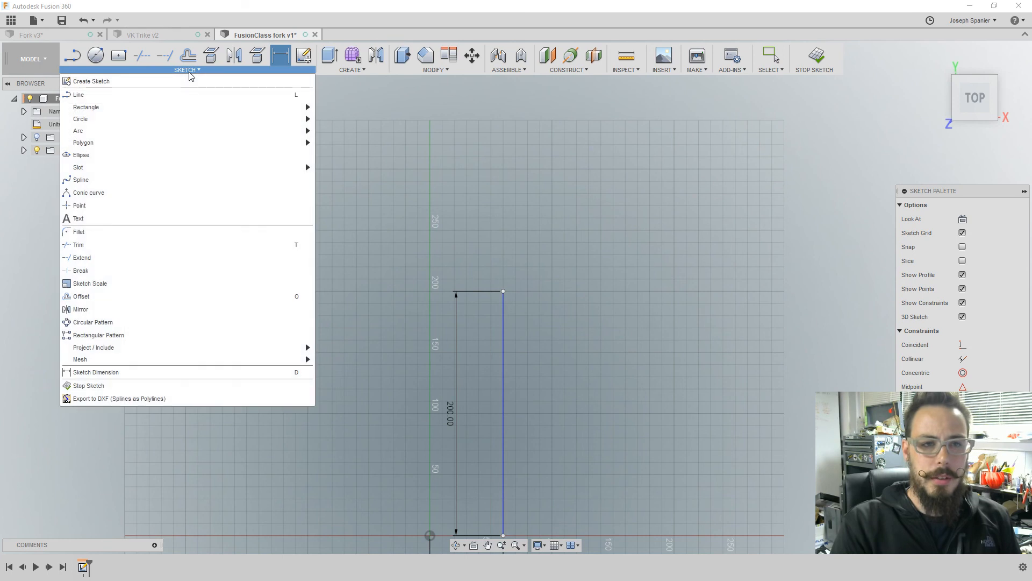
mouse_move(202, 132)
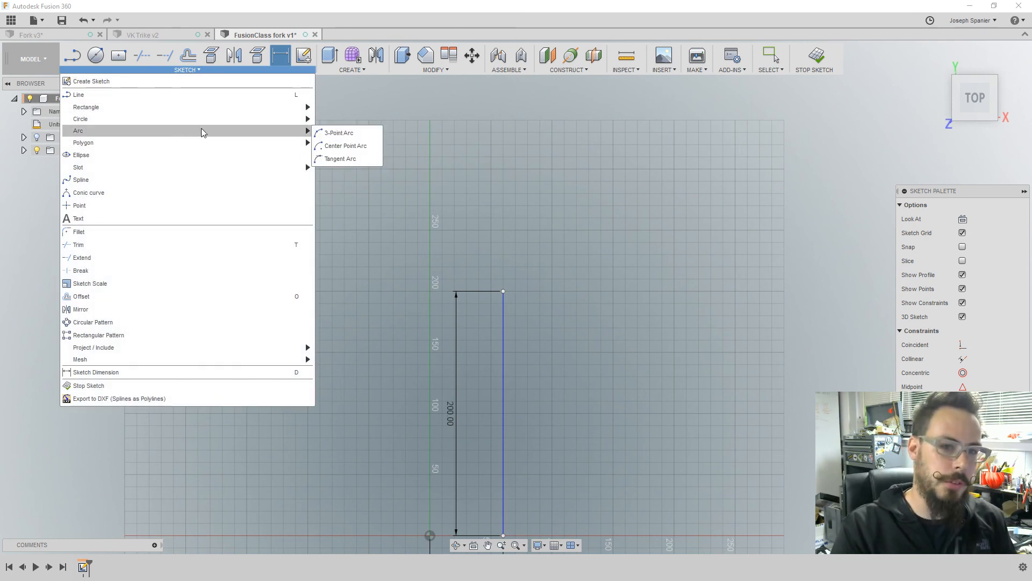
click(329, 133)
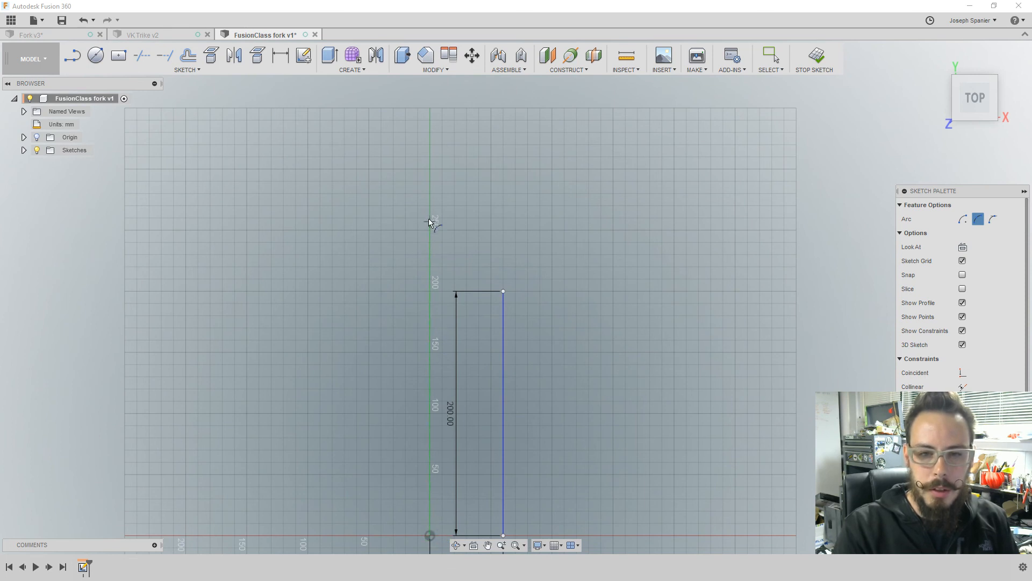
click(431, 199)
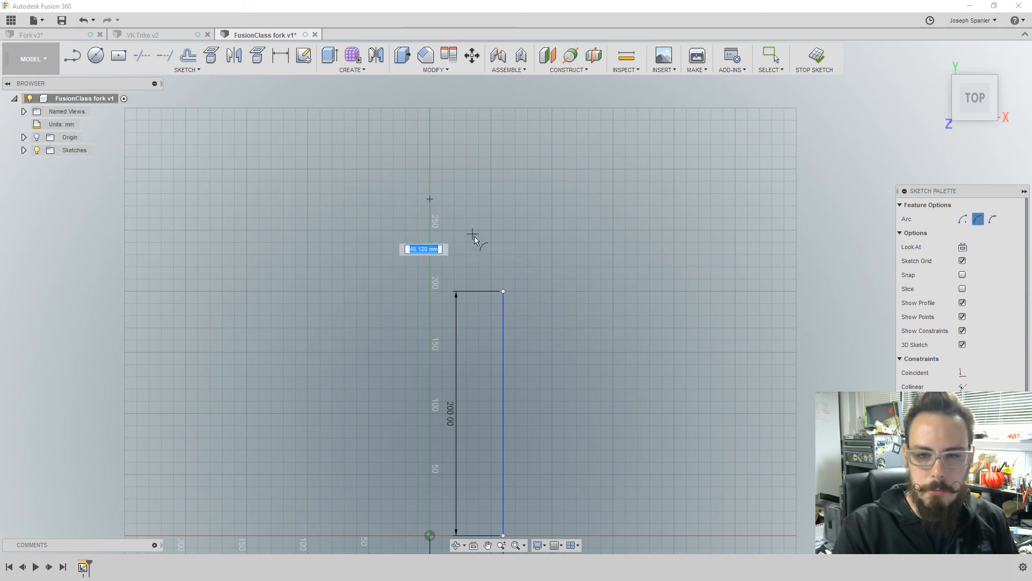
click(502, 291)
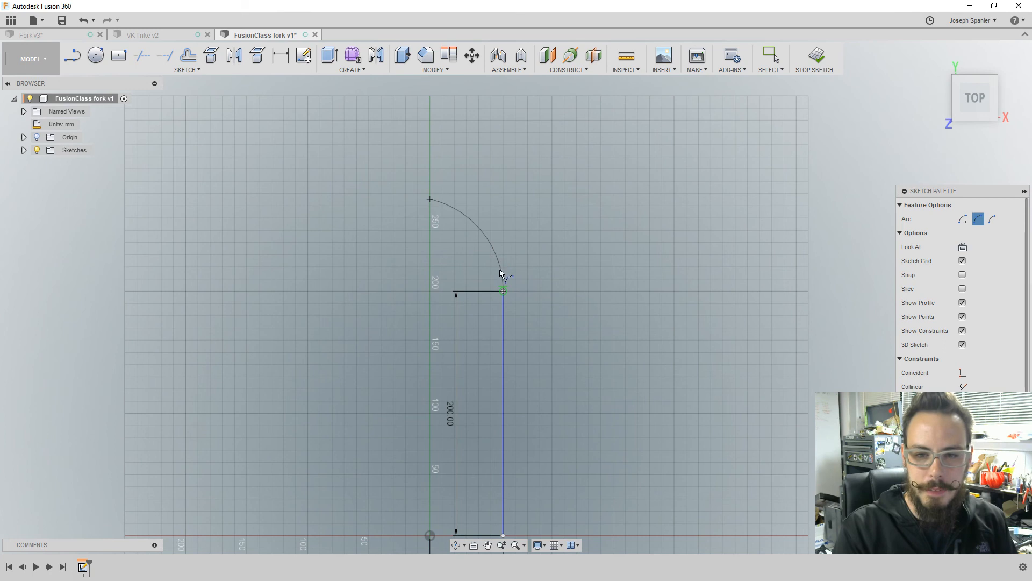
click(484, 239)
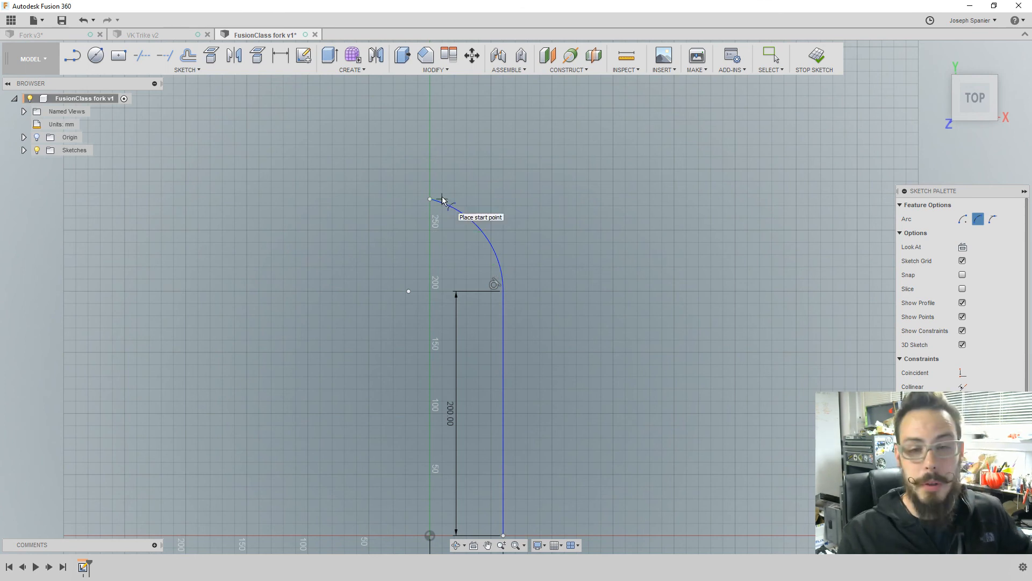
- Dimension the vertical distance between the arc's two endpoints as 95 mm
key(d)
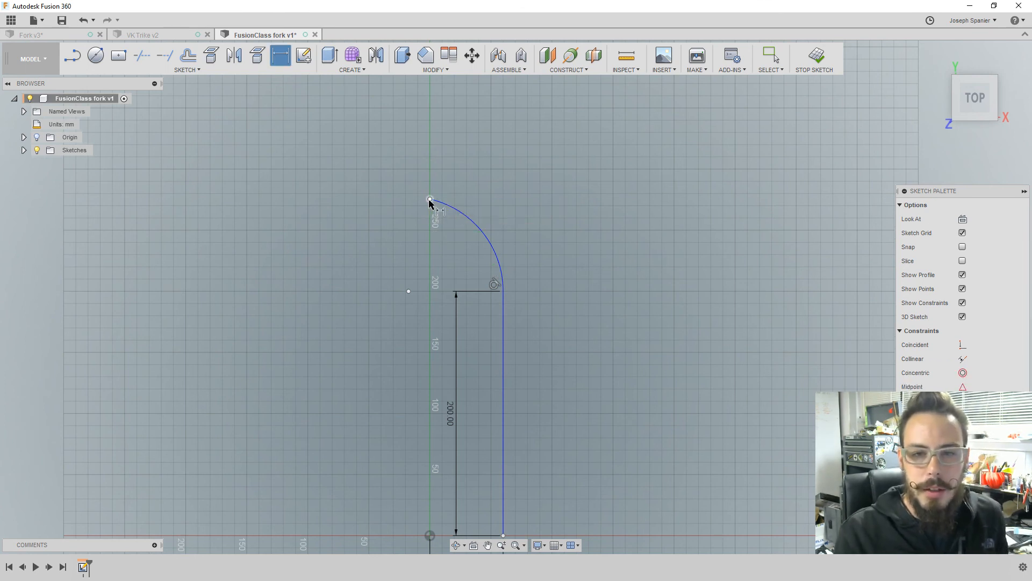
click(430, 199)
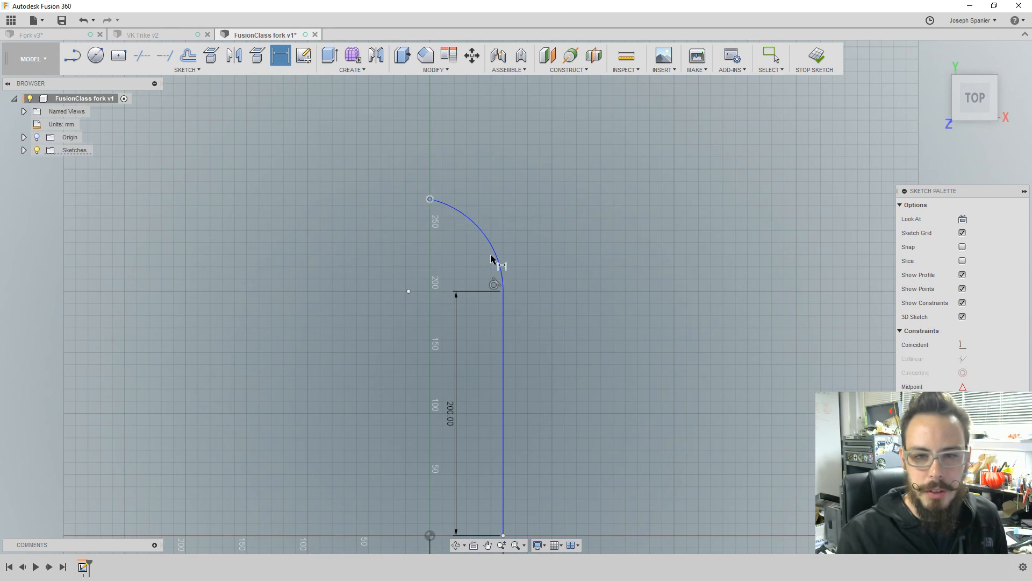
click(504, 292)
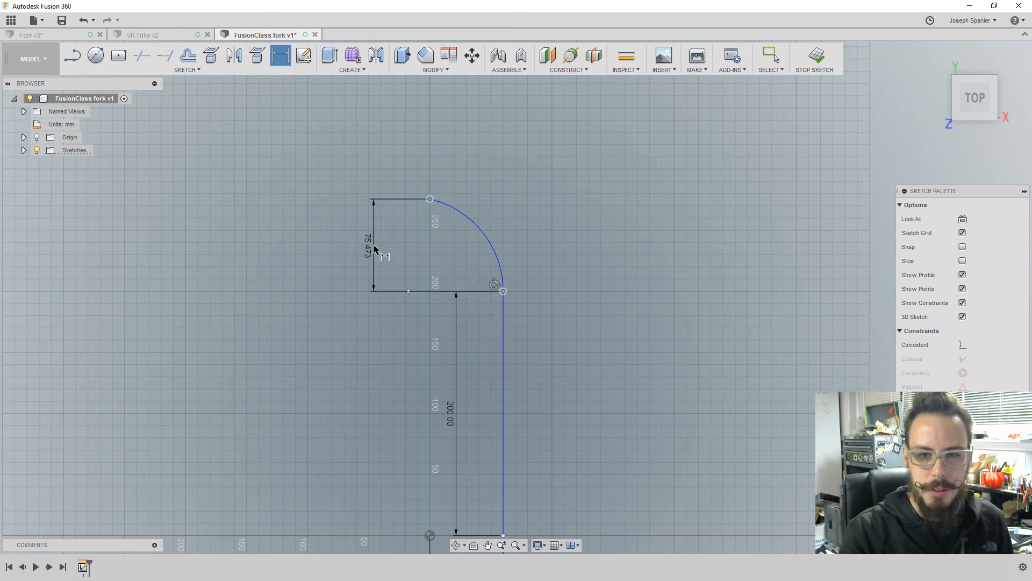
click(374, 245)
text(9)
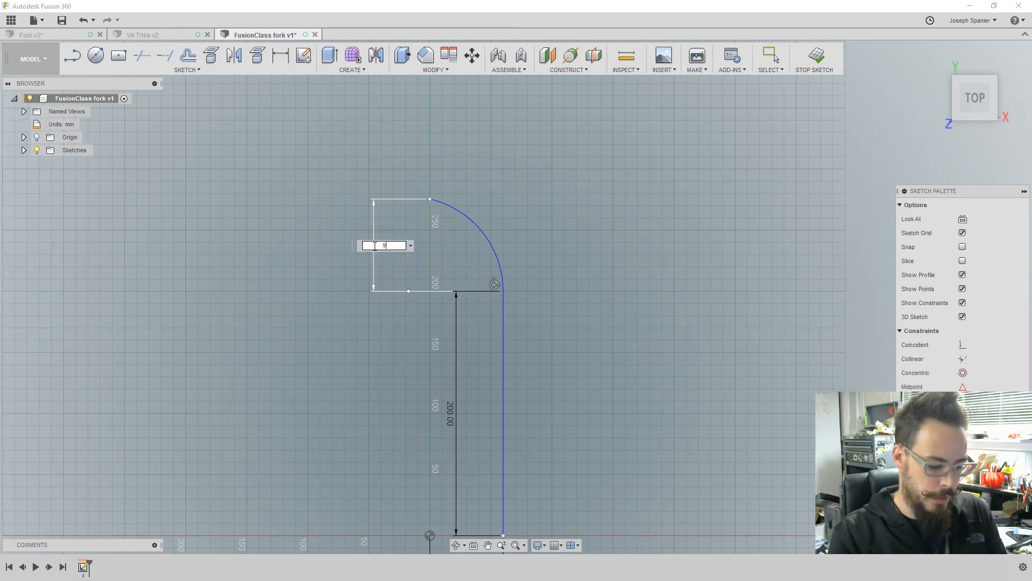
text(5)
key(Return)
- Draw a short horizontal line from the origin to the 200 mm line, perpendicular to it
scroll(404, 221, down, 2)
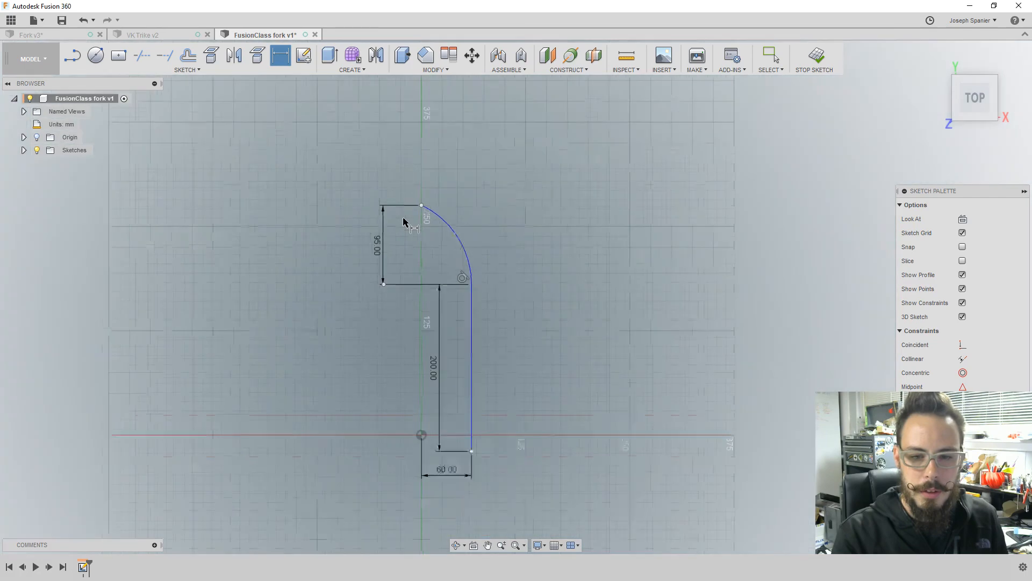
scroll(455, 444, up, 3)
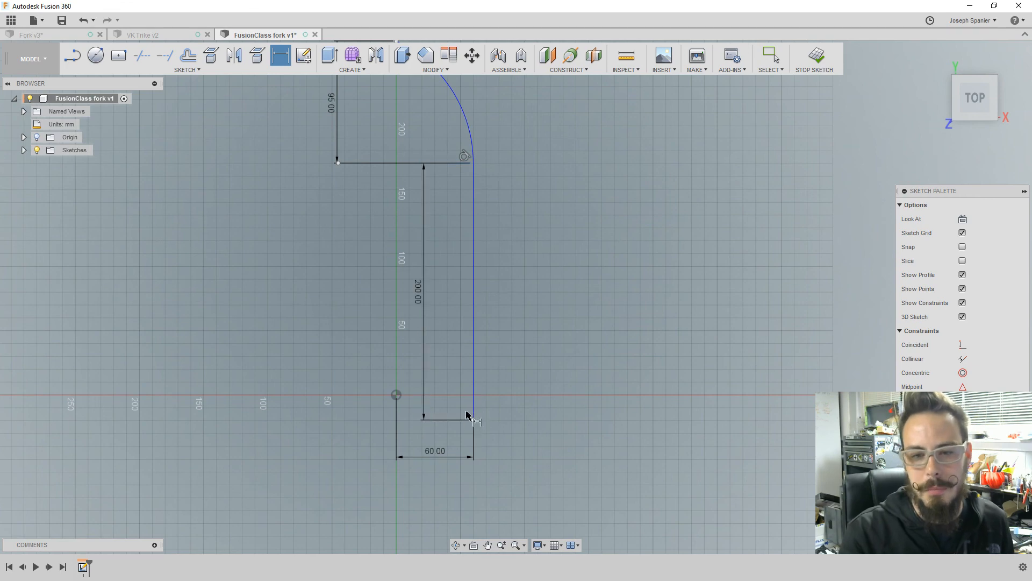
scroll(463, 416, down, 2)
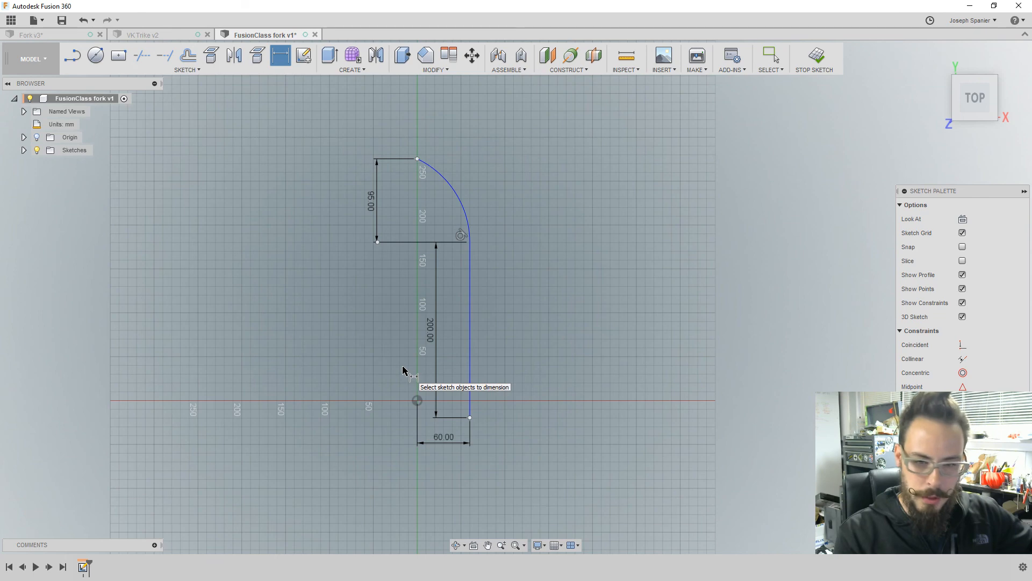
key(l)
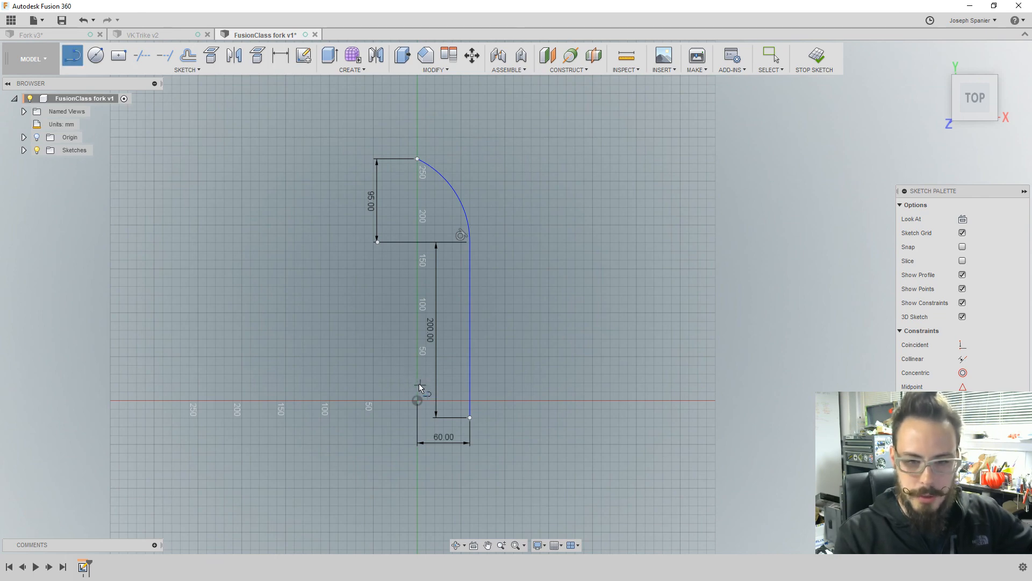
click(417, 400)
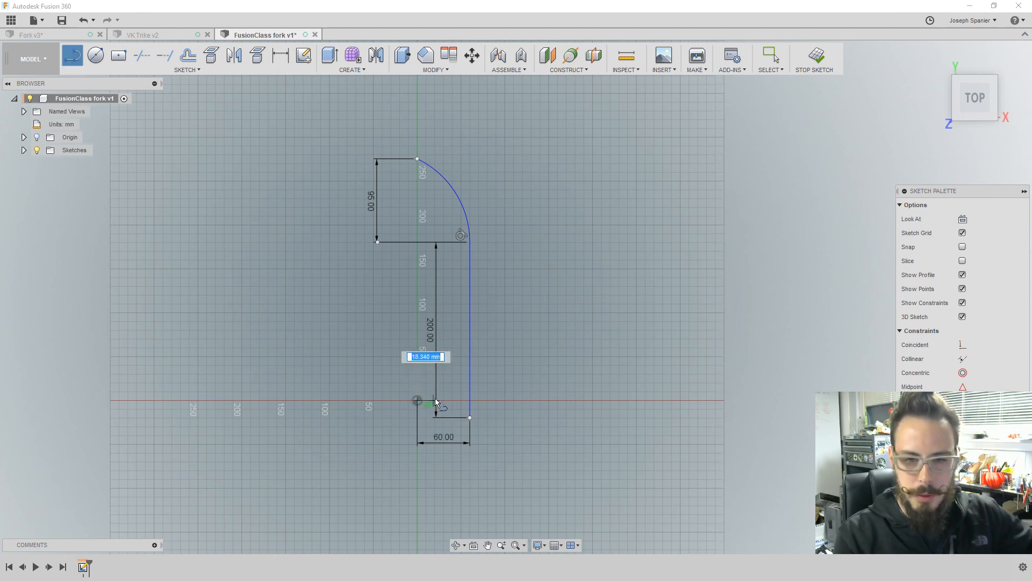
click(471, 401)
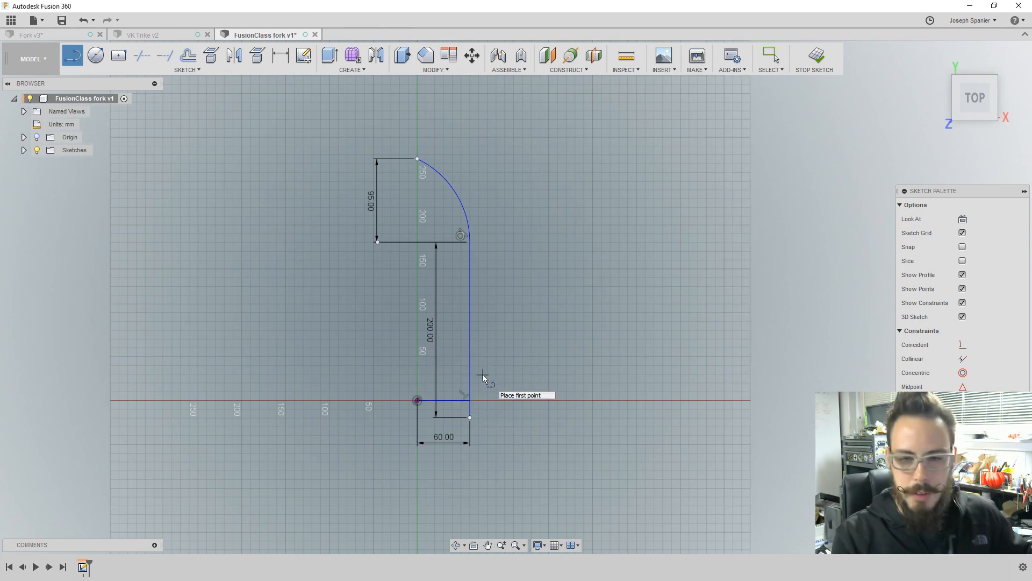
key(Escape)
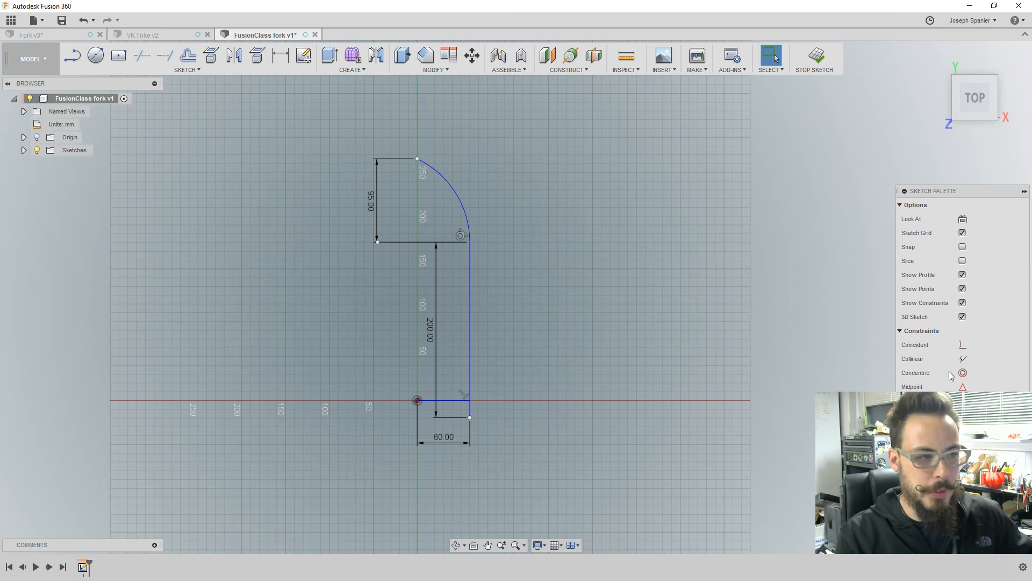
- Move the sketch options clear of the webcam area and make the 200 mm line's lower endpoint coincident with the short line
mouse_move(940, 197)
mouse_down()
mouse_move(918, 117)
mouse_move(918, 61)
mouse_up()
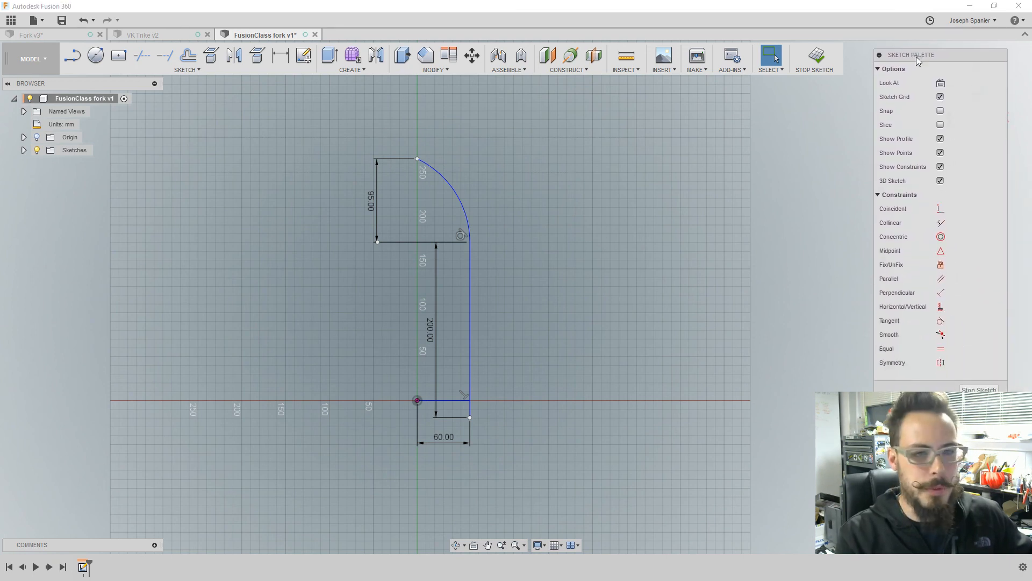
click(939, 210)
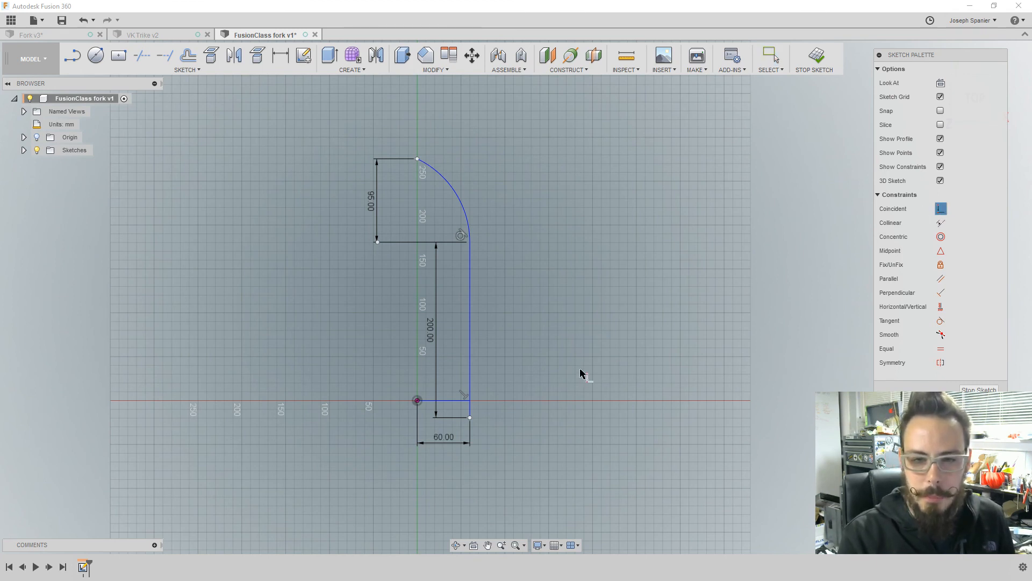
click(465, 404)
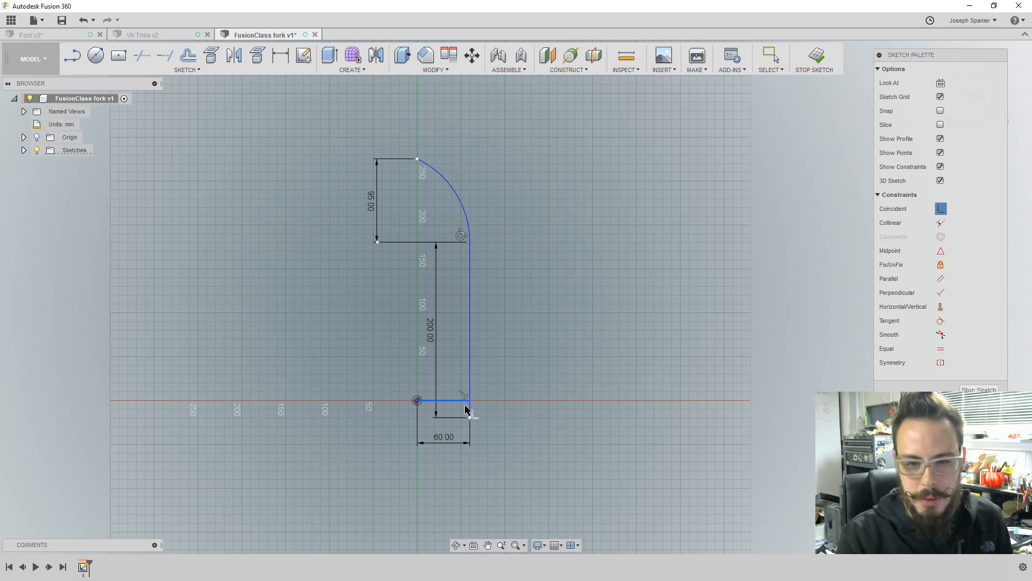
click(469, 418)
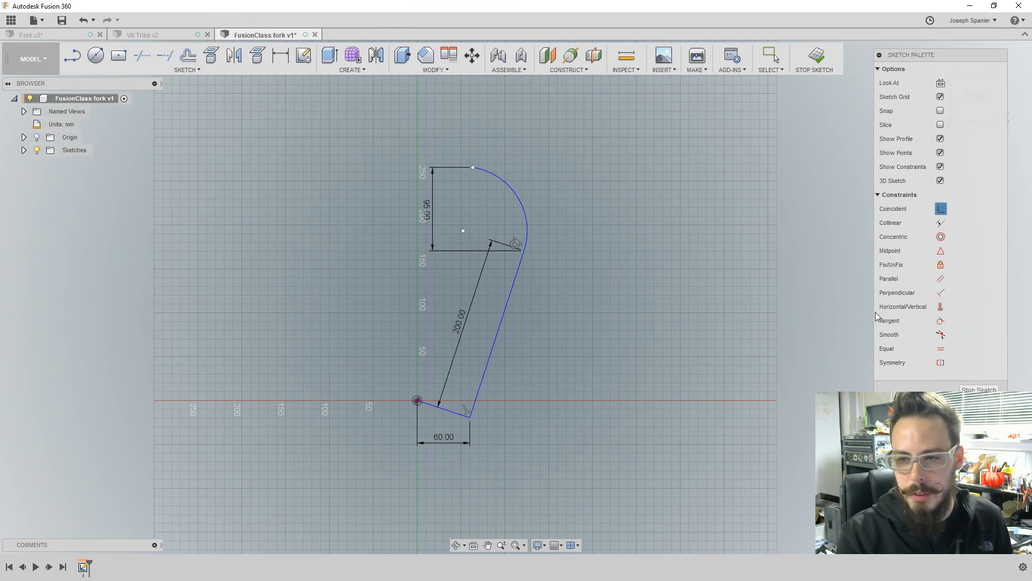
- Constrain the short line at the origin to horizontal and draw a vertical line from the origin to above the arc's upper endpoint
click(940, 306)
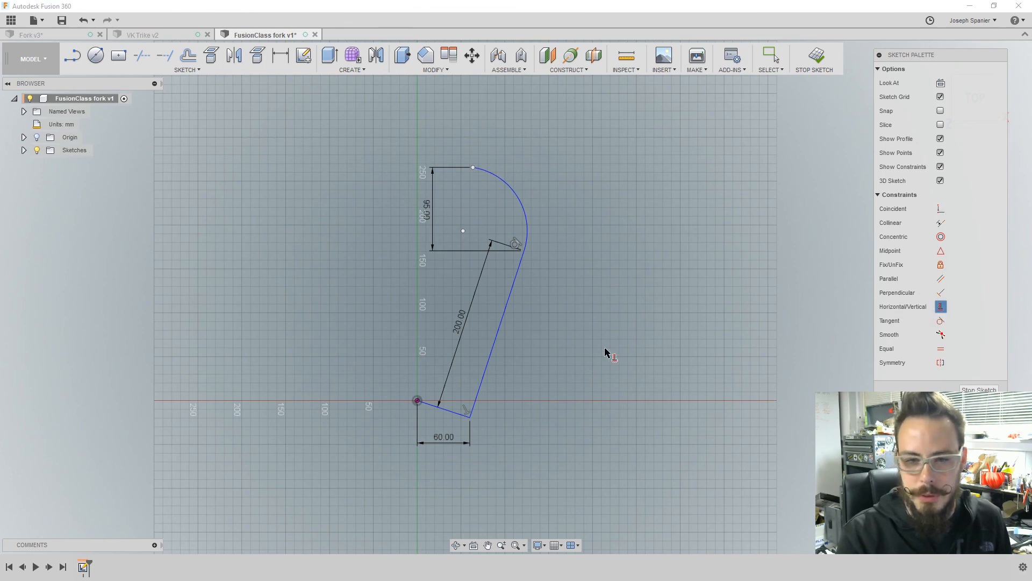
click(451, 415)
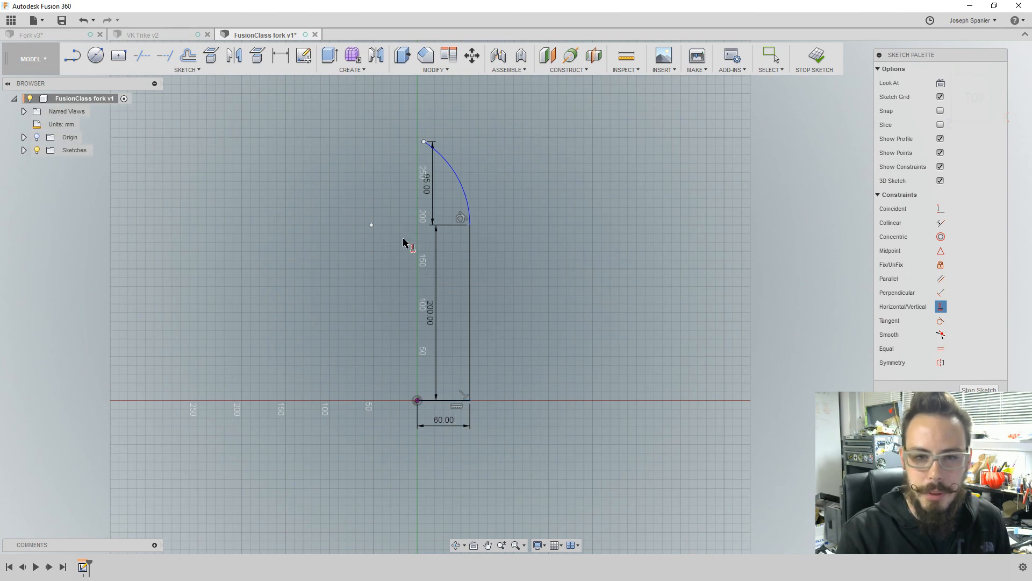
key(l)
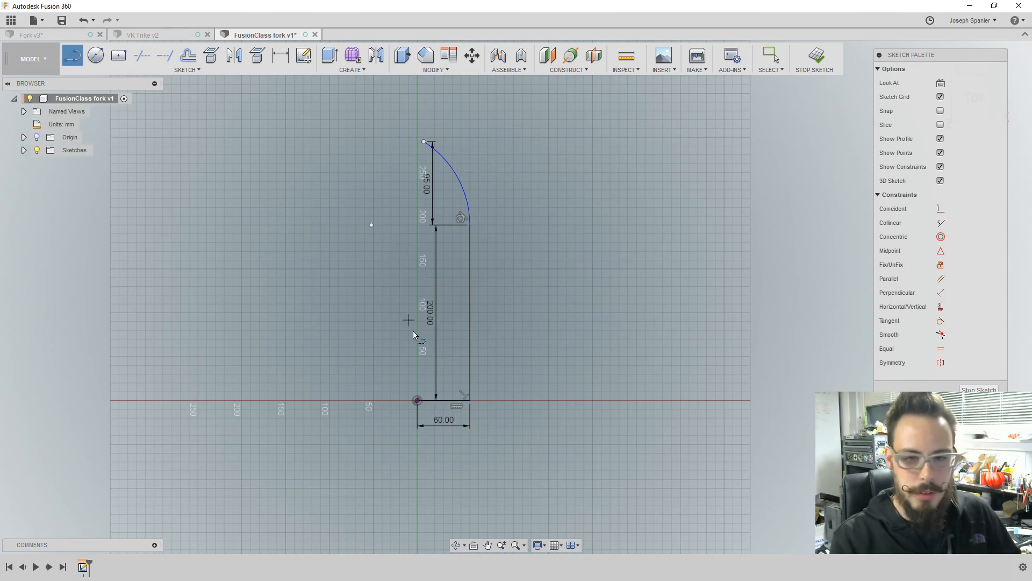
click(417, 400)
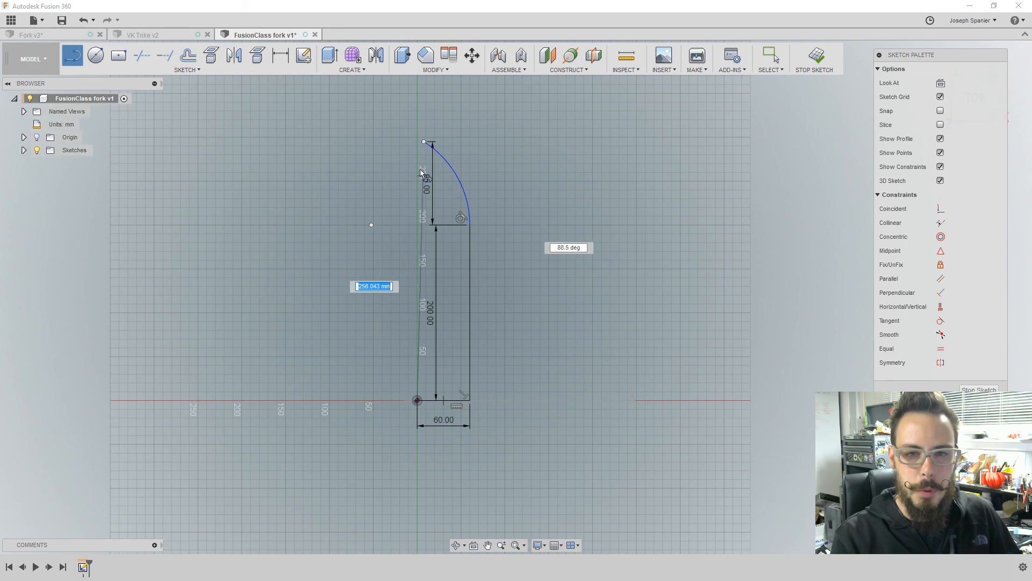
click(421, 101)
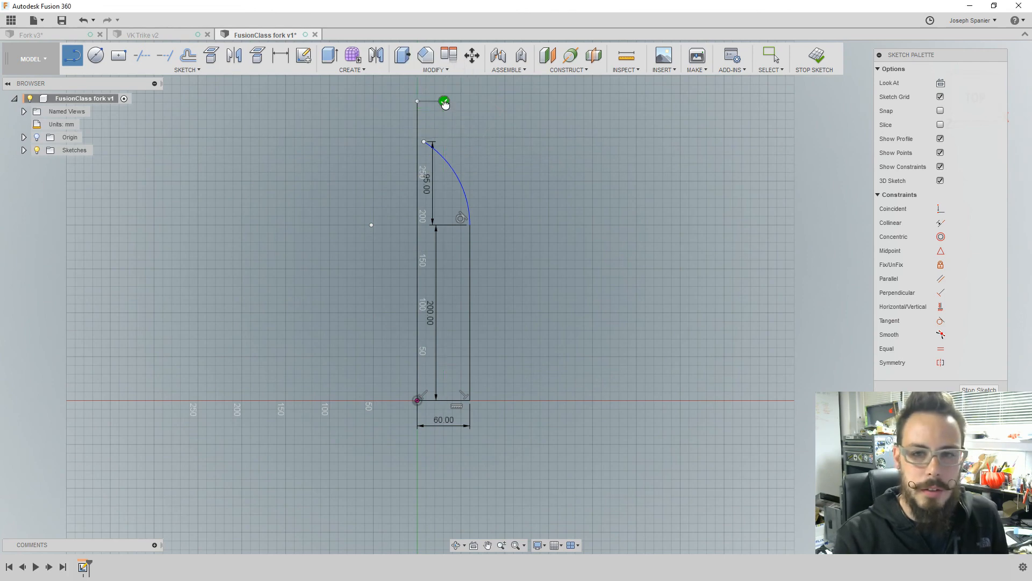
- Make the arc's upper endpoint coincident with the vertical line through the origin
click(941, 209)
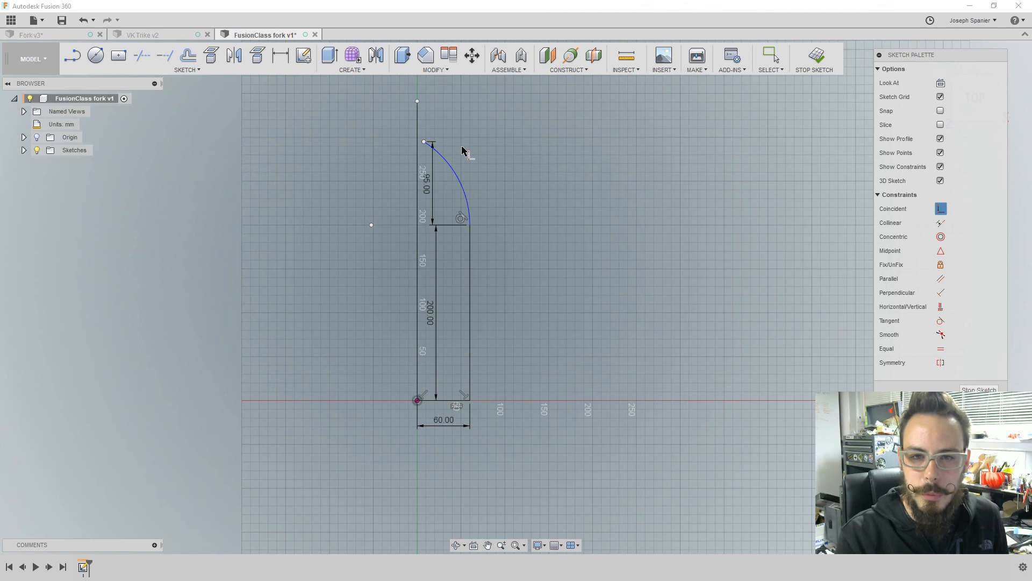
click(425, 143)
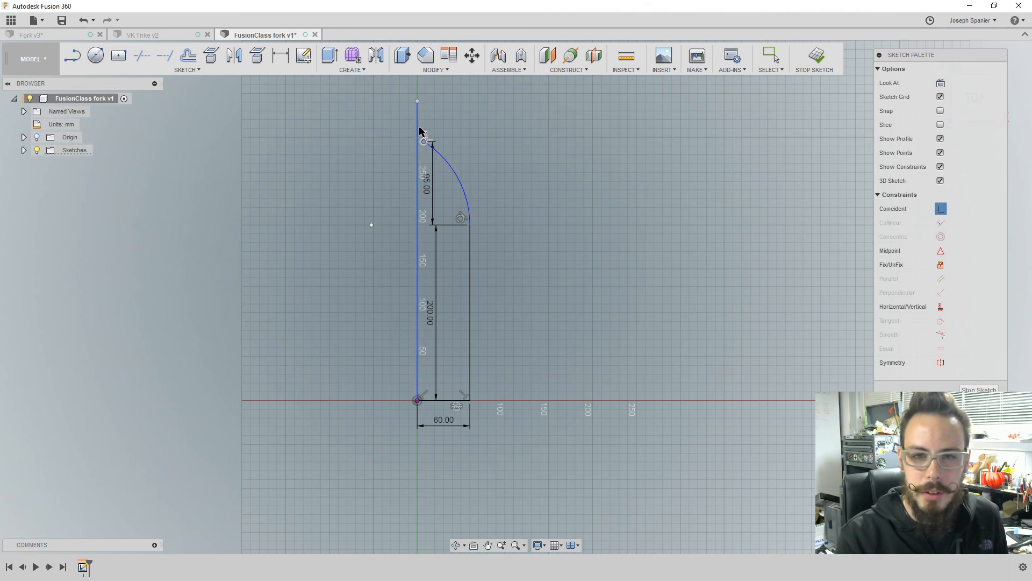
click(422, 141)
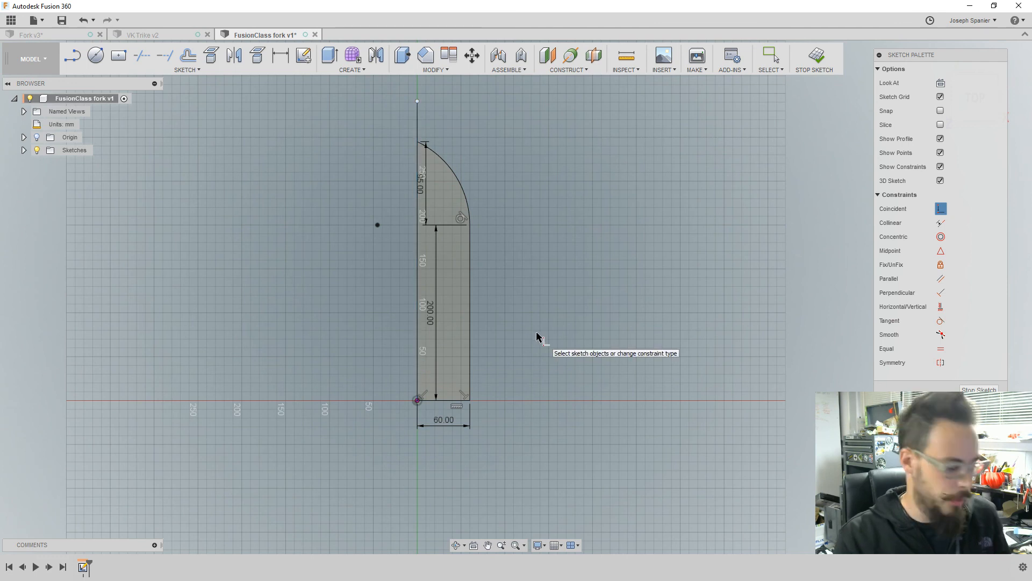
key(Escape)
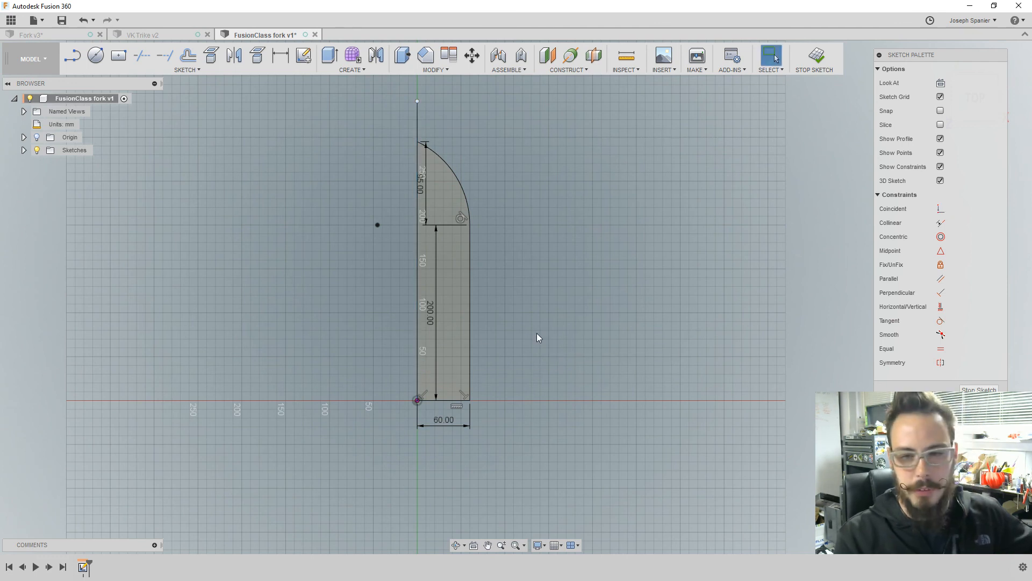
- Convert the vertical centre line and the short horizontal line to construction lines, and finish the sketch
click(416, 340)
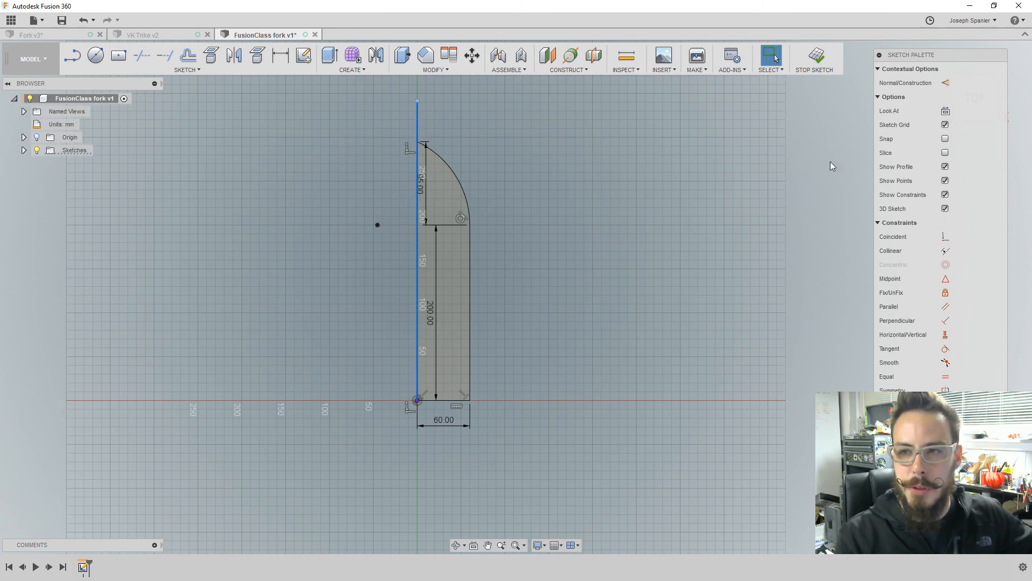
click(946, 83)
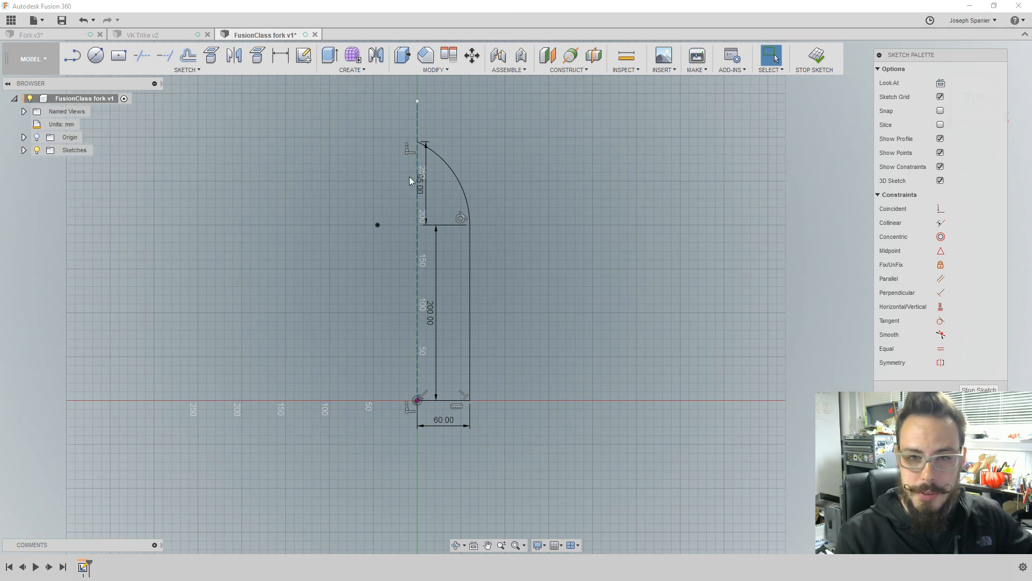
click(437, 402)
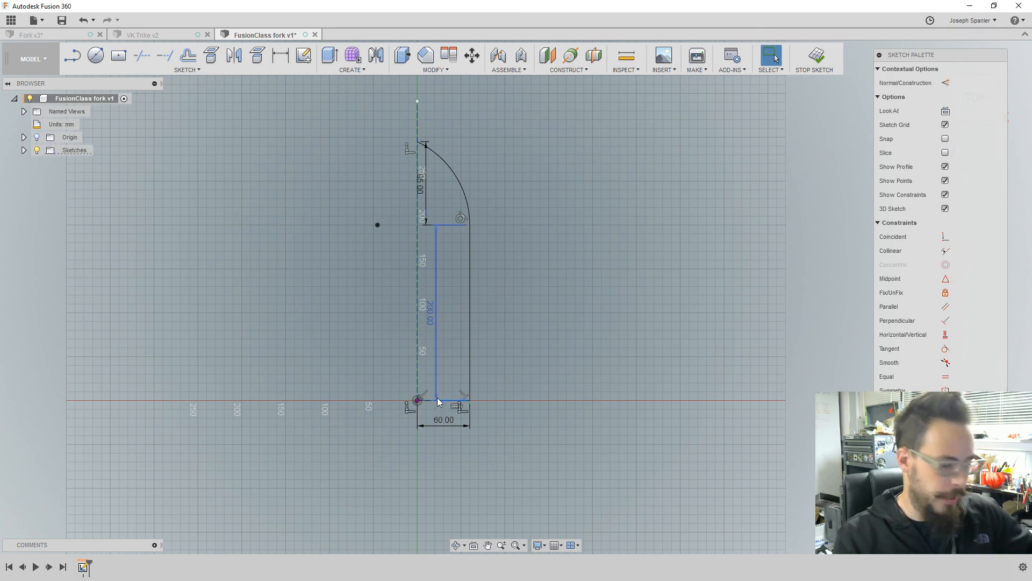
key(Escape)
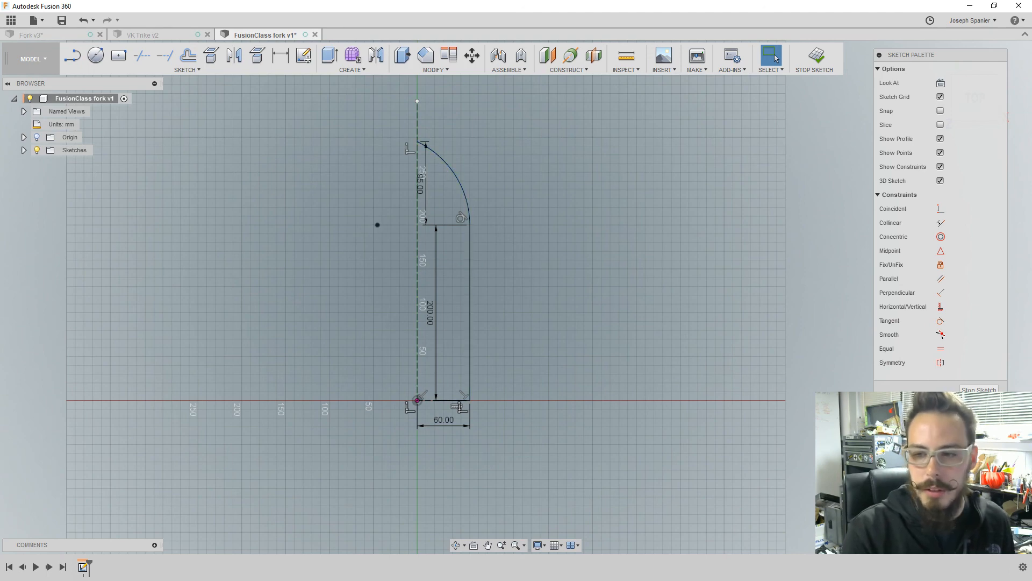
click(979, 391)
- Start a new sketch on the XZ origin plane at the foot of the fork profile
shift+middle_drag(628, 442, 614, 416)
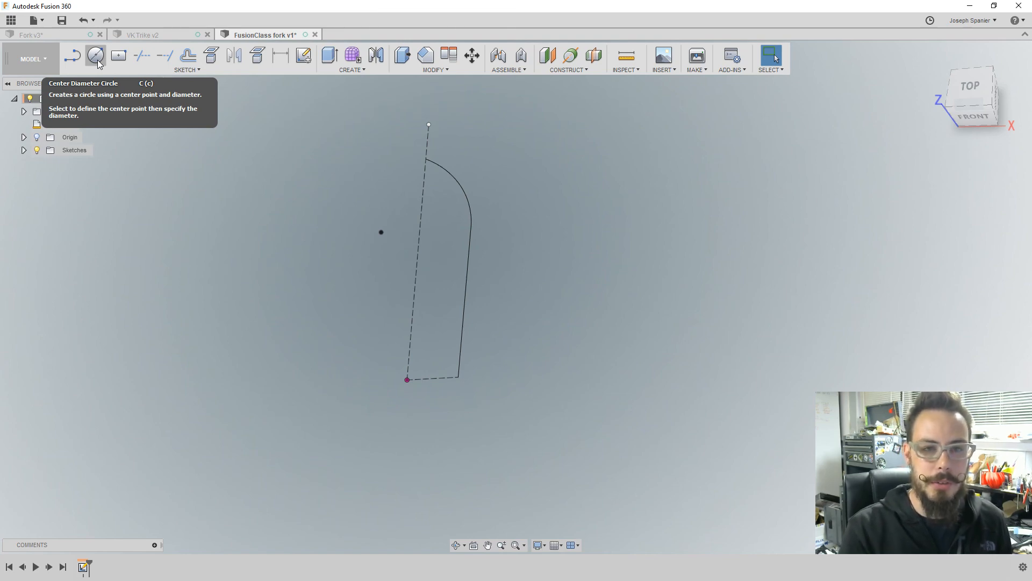
click(304, 56)
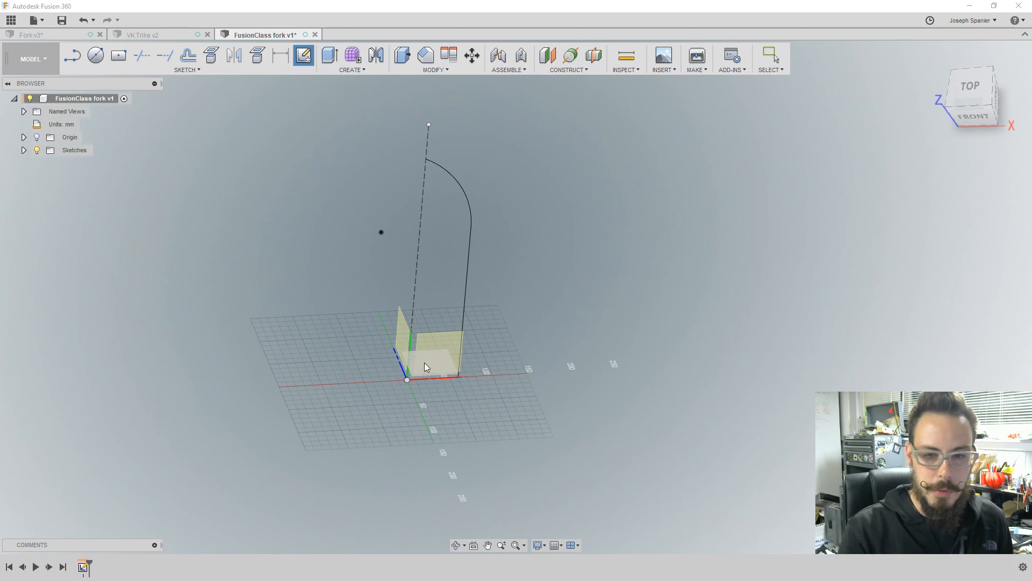
click(424, 364)
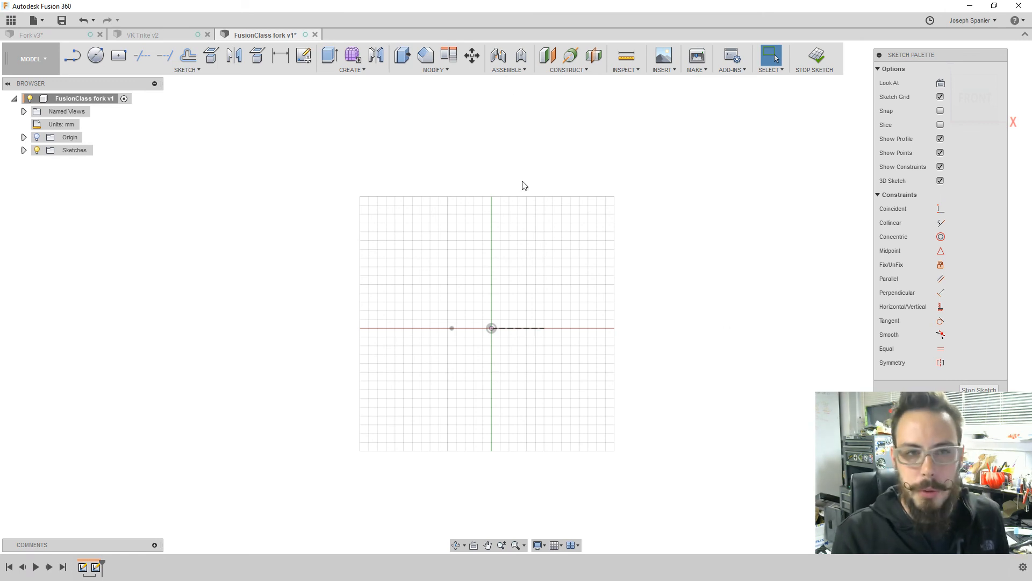
- Project the straight 200 mm fork line into the new sketch as a reference point
click(96, 56)
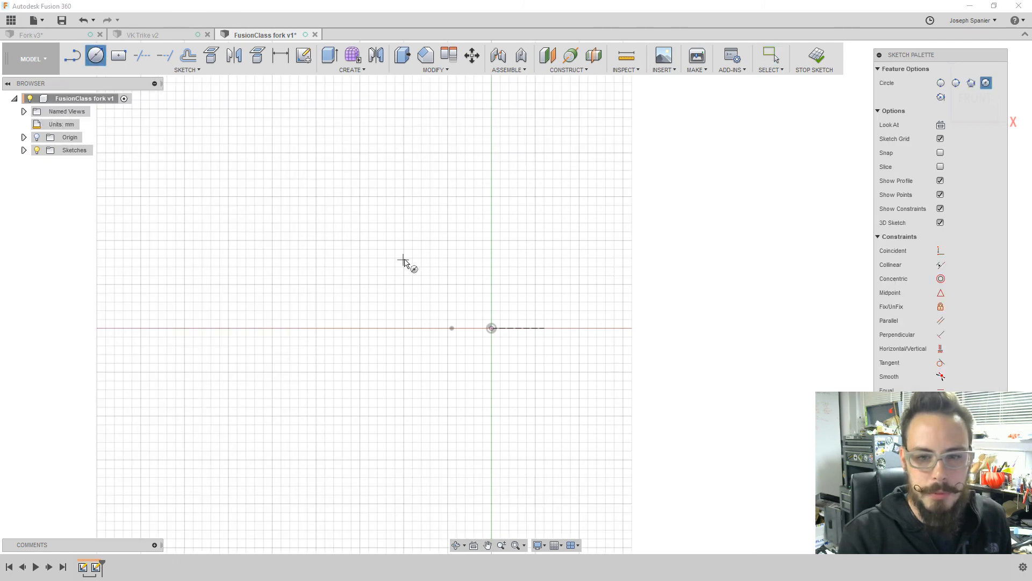
shift+middle_drag(554, 292, 560, 318)
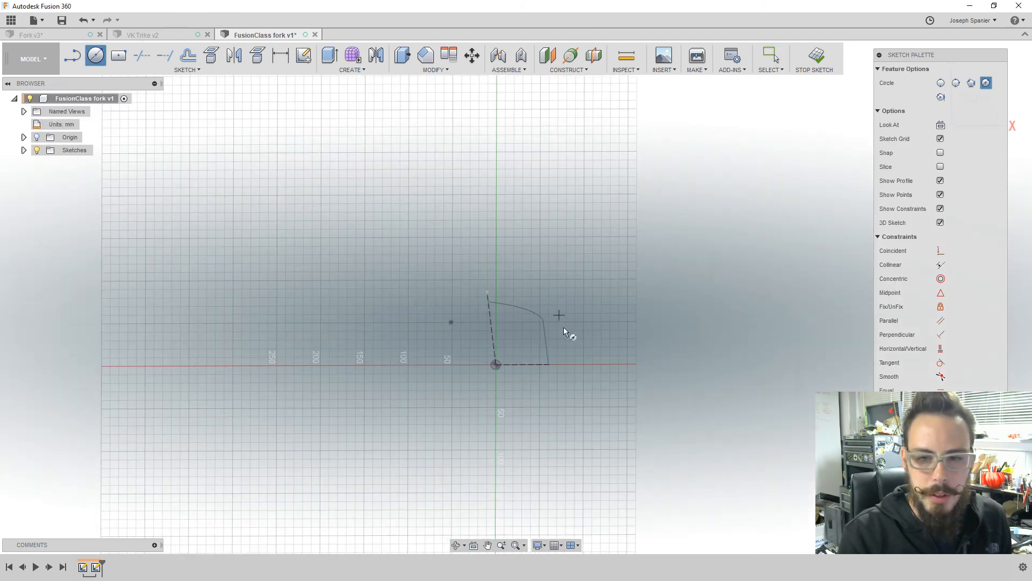
scroll(560, 379, up, 4)
scroll(559, 376, up, 3)
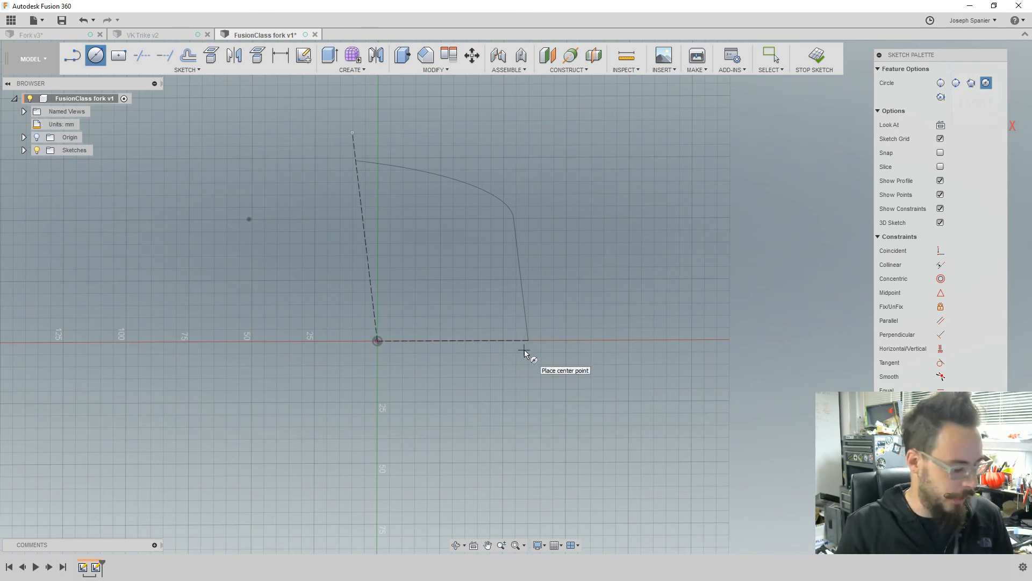
key(Escape)
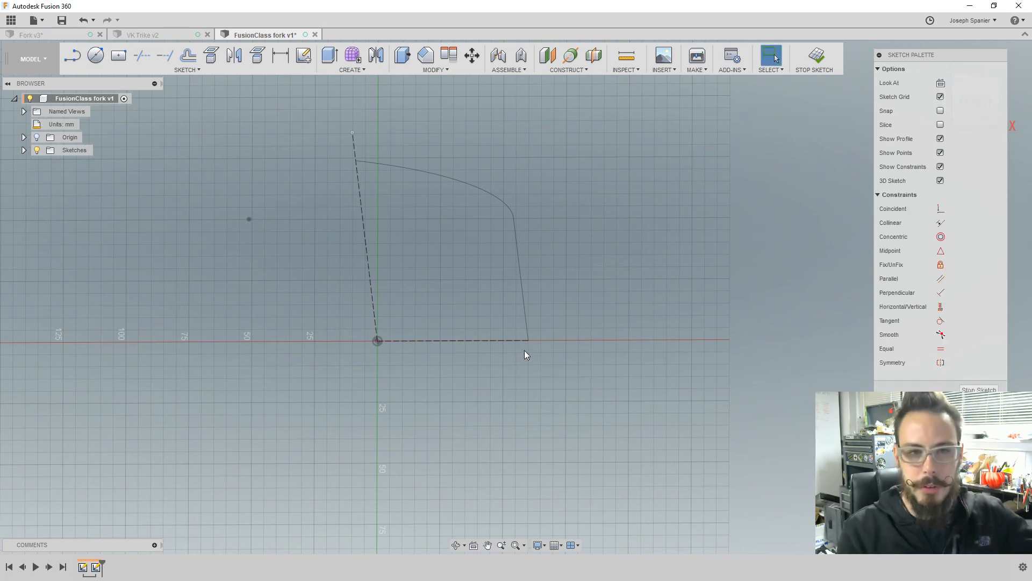
click(257, 57)
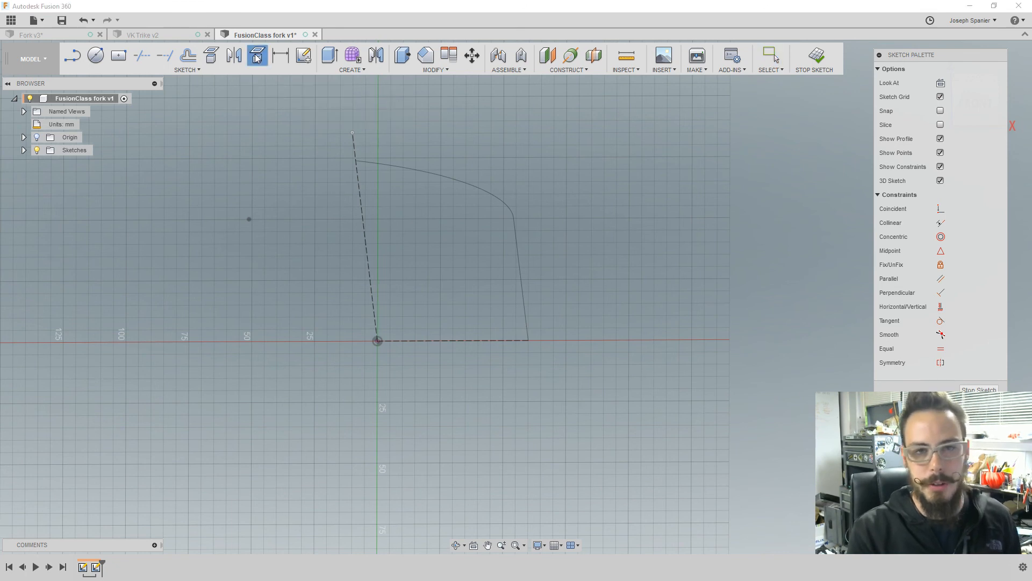
click(524, 293)
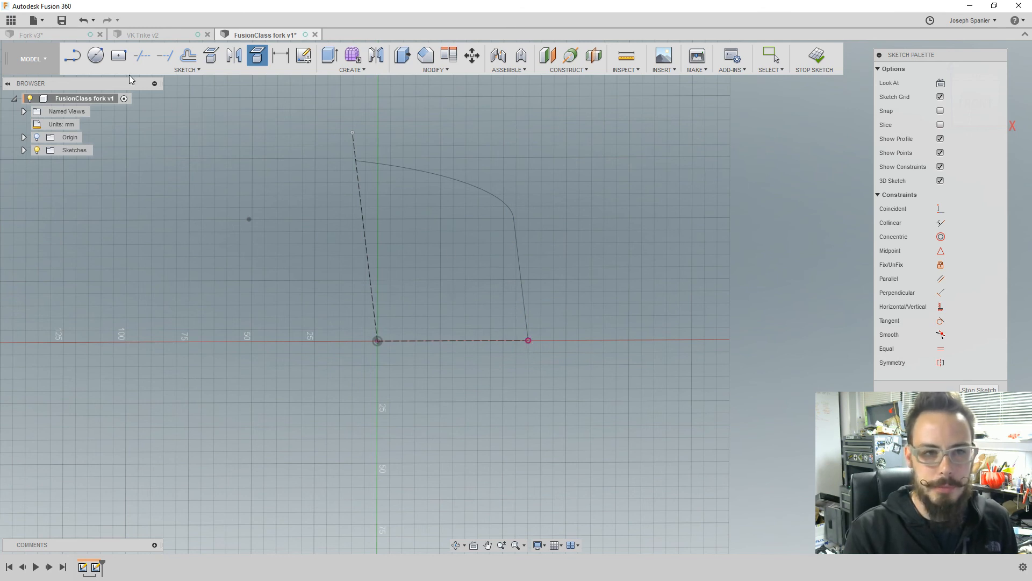
- Draw a 32 mm diameter circle centred on the projected point and finish the sketch
key(c)
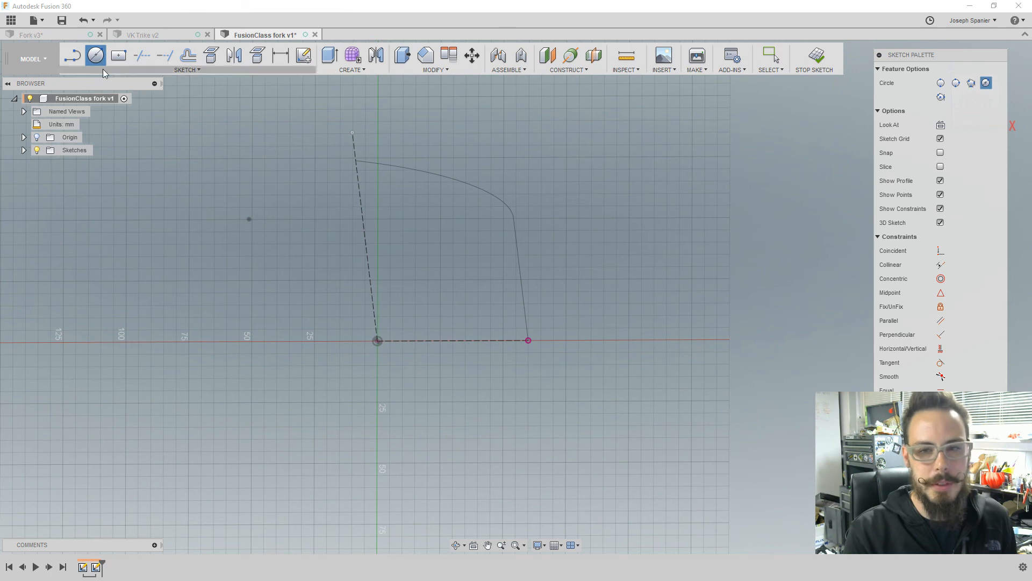
click(528, 340)
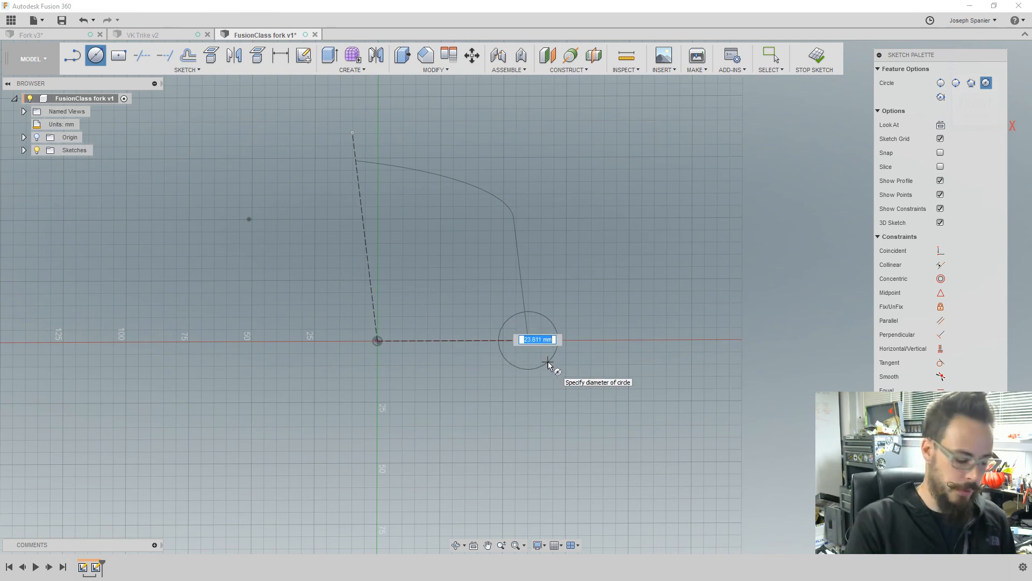
text(32)
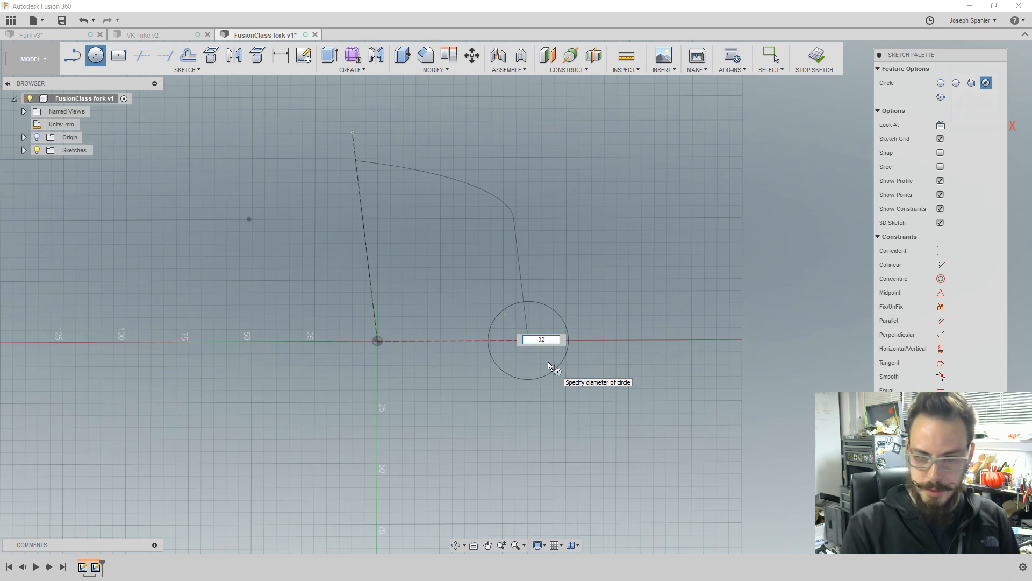
key(Return)
key(Escape)
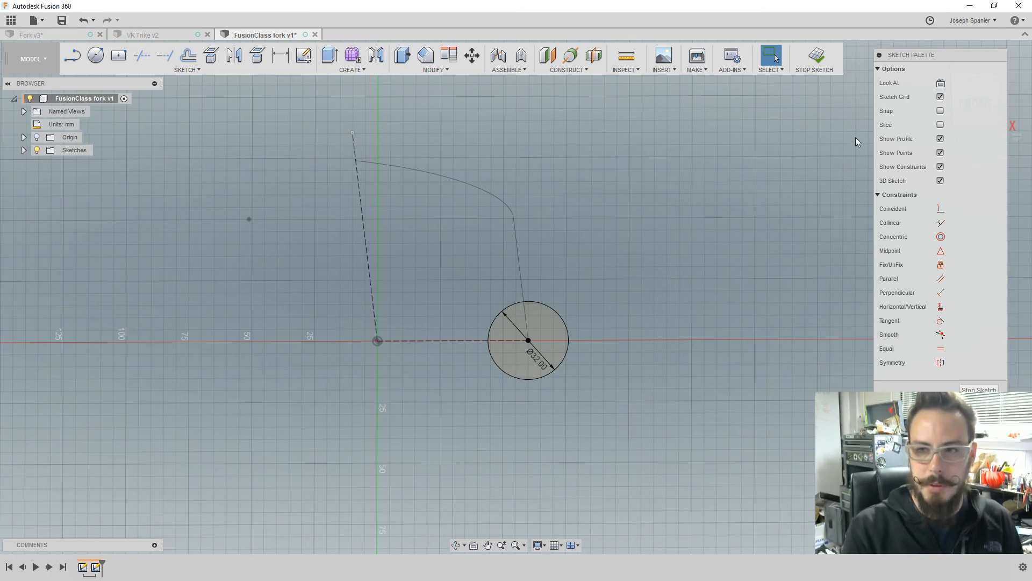
click(815, 55)
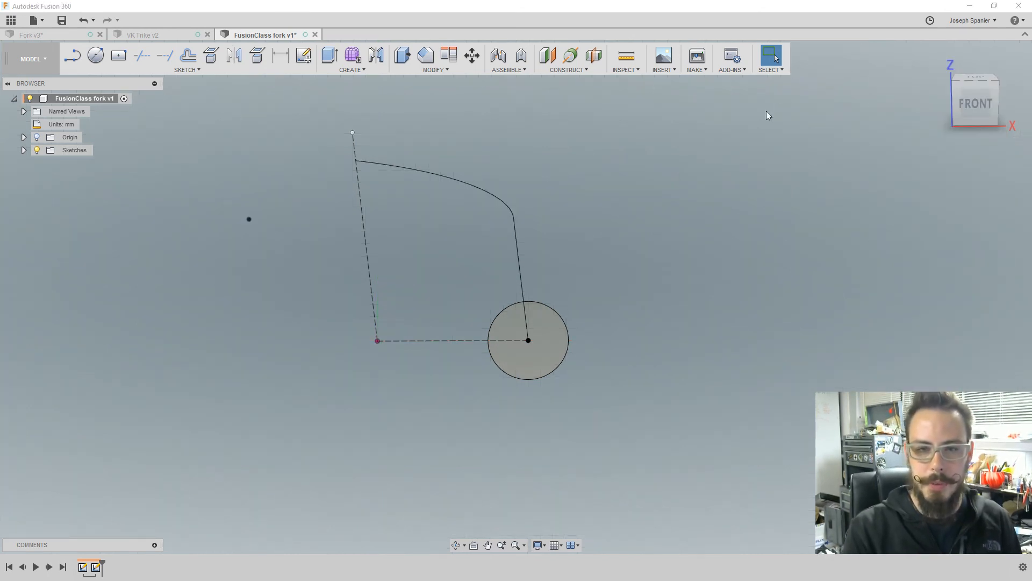
- Sweep the 32 mm circle along the chained straight line and curve of the fork profile as a new body
mouse_move(647, 206)
shift+middle_down()
mouse_move(622, 224)
mouse_move(623, 251)
shift+middle_up()
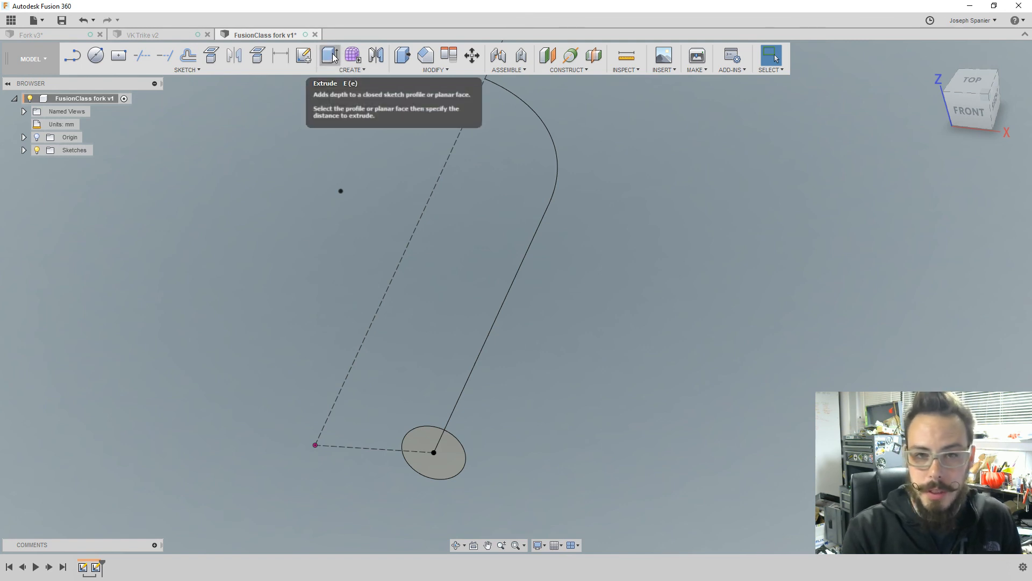
click(349, 69)
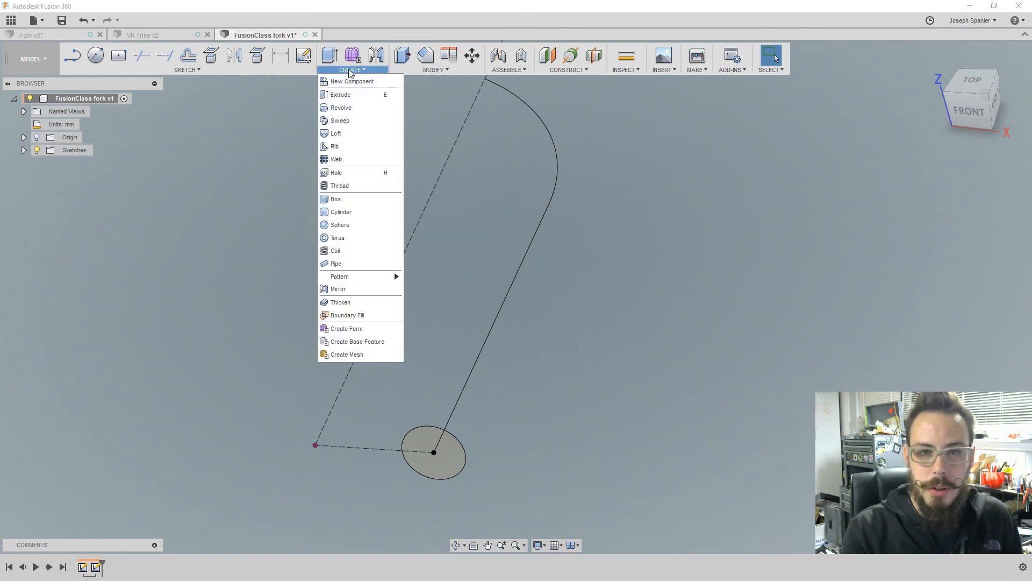
click(354, 121)
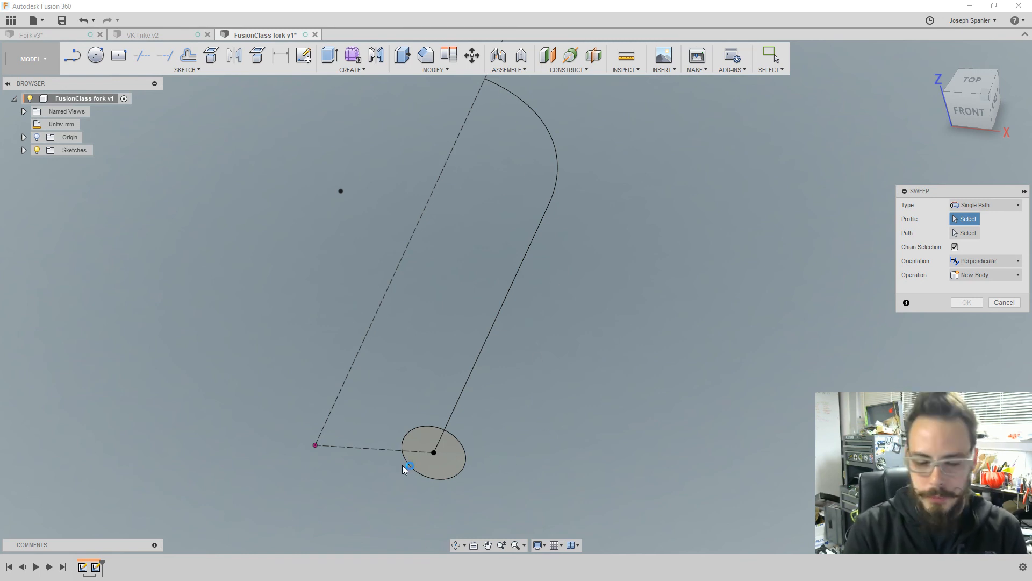
click(419, 430)
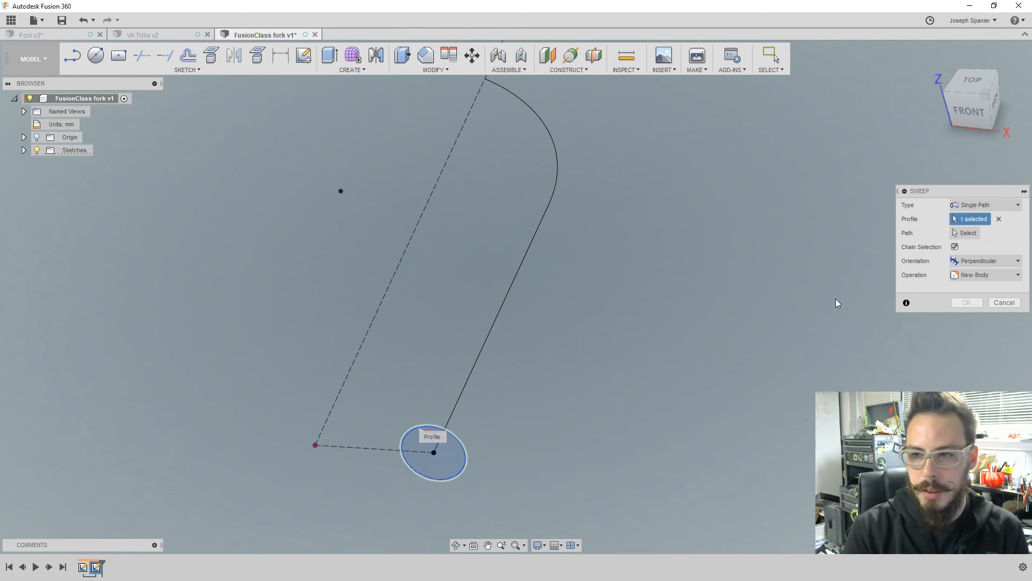
click(967, 234)
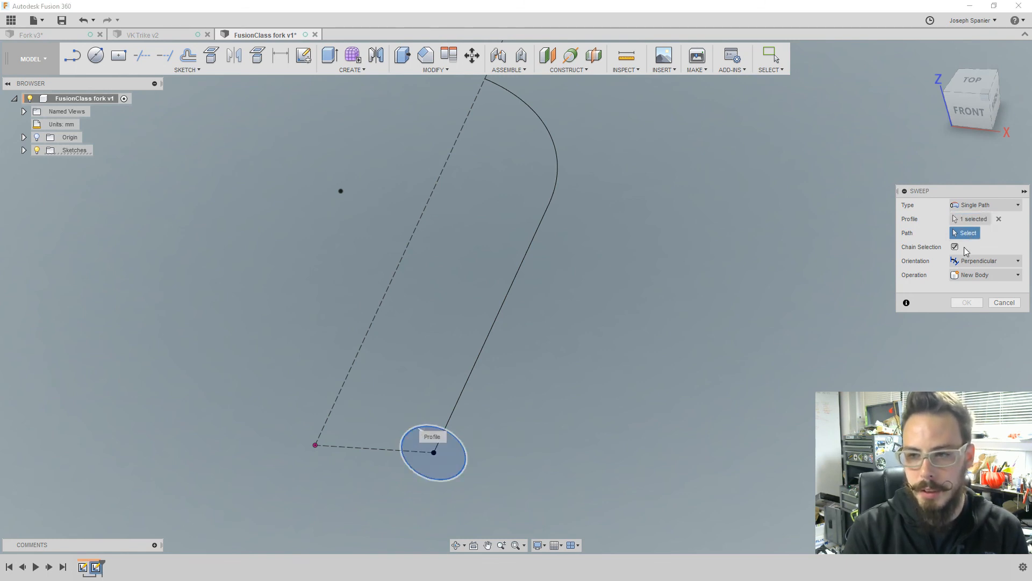
click(475, 362)
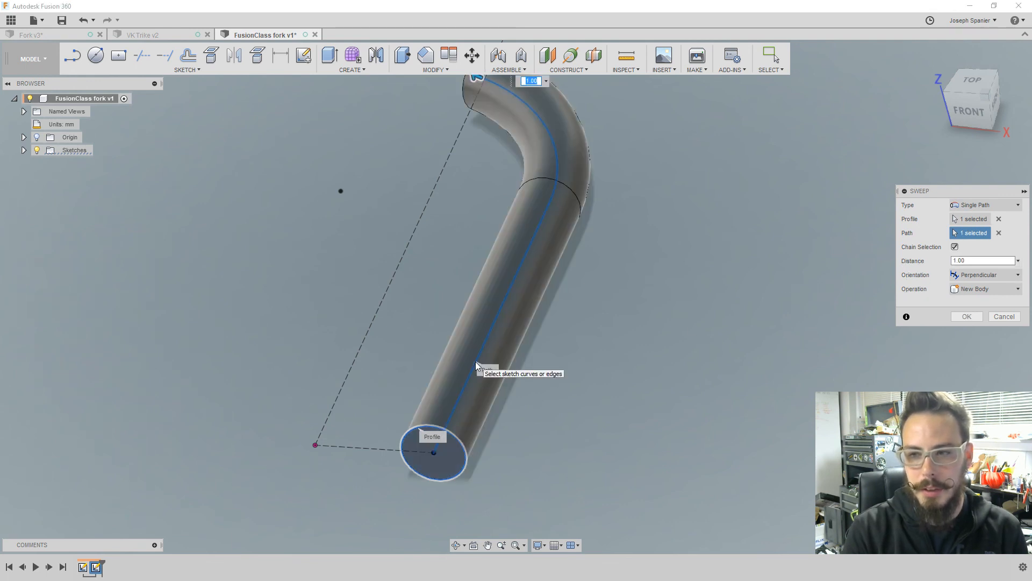
scroll(449, 467, down, 4)
scroll(428, 353, up, 2)
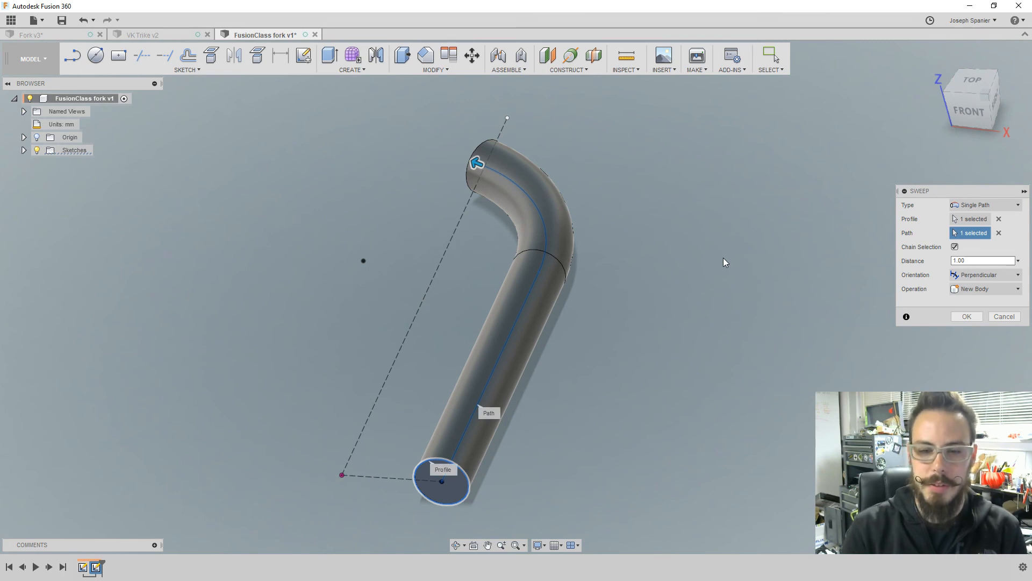
click(988, 290)
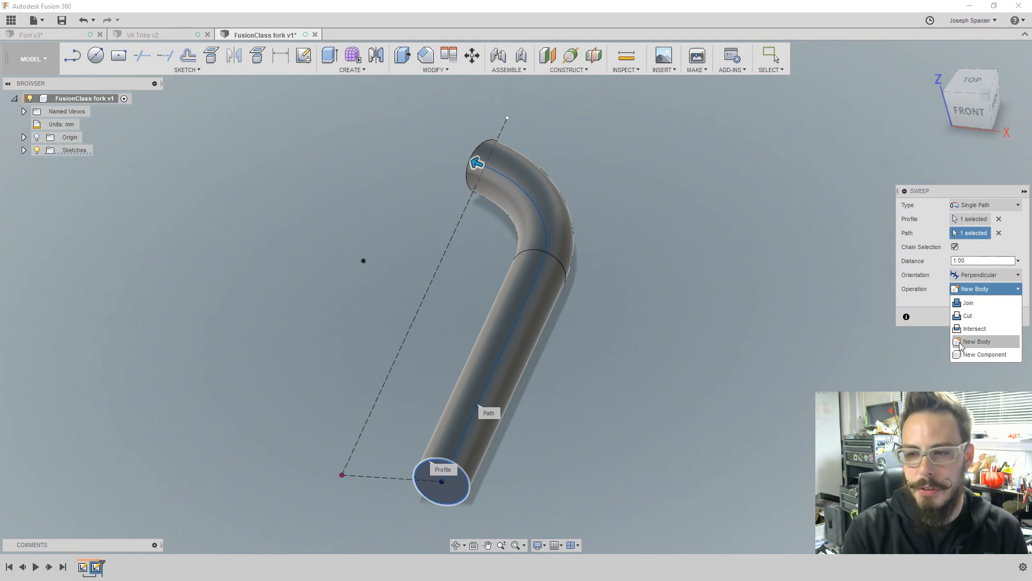
click(933, 303)
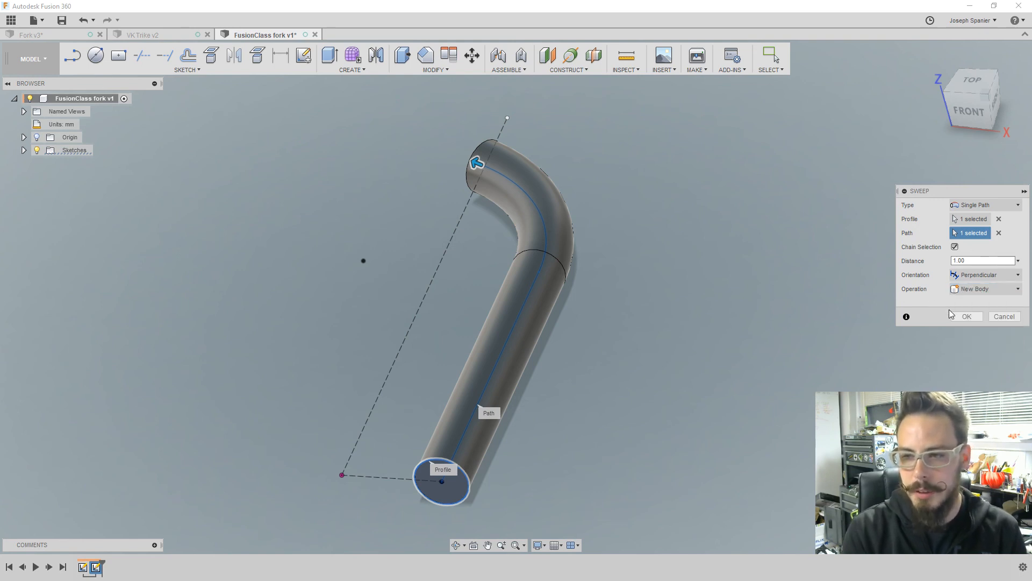
click(959, 317)
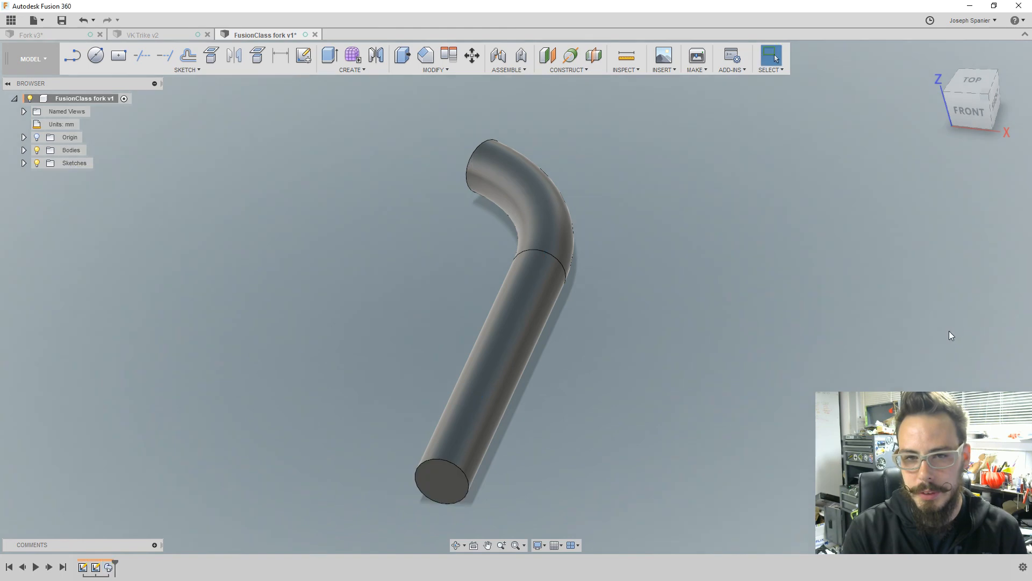
- Start the Mirror command and show the origin planes at the foot of the fork
scroll(548, 301, down, 3)
shift+middle_drag(549, 305, 496, 316)
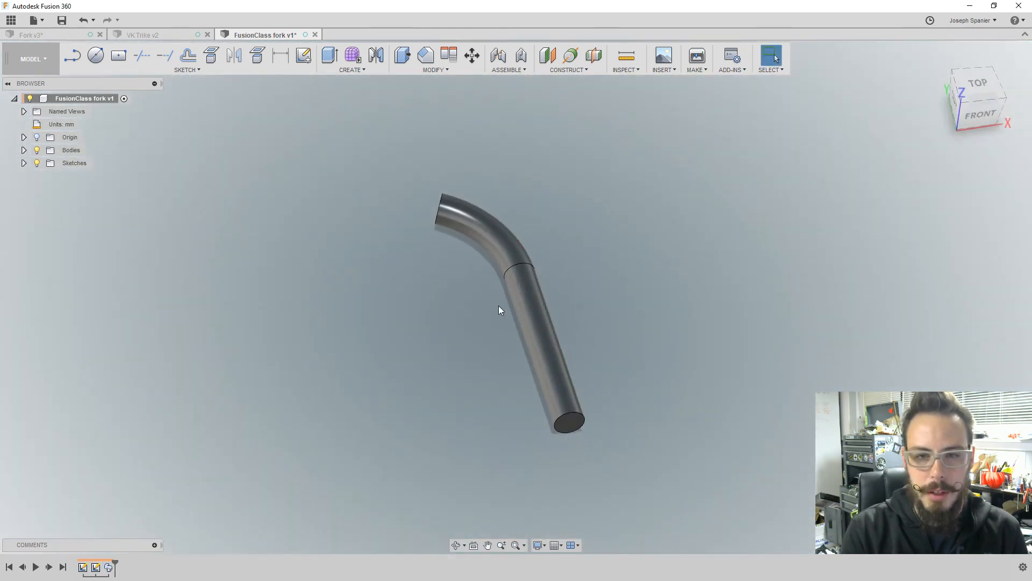
scroll(497, 306, up, 1)
shift+middle_drag(470, 299, 422, 307)
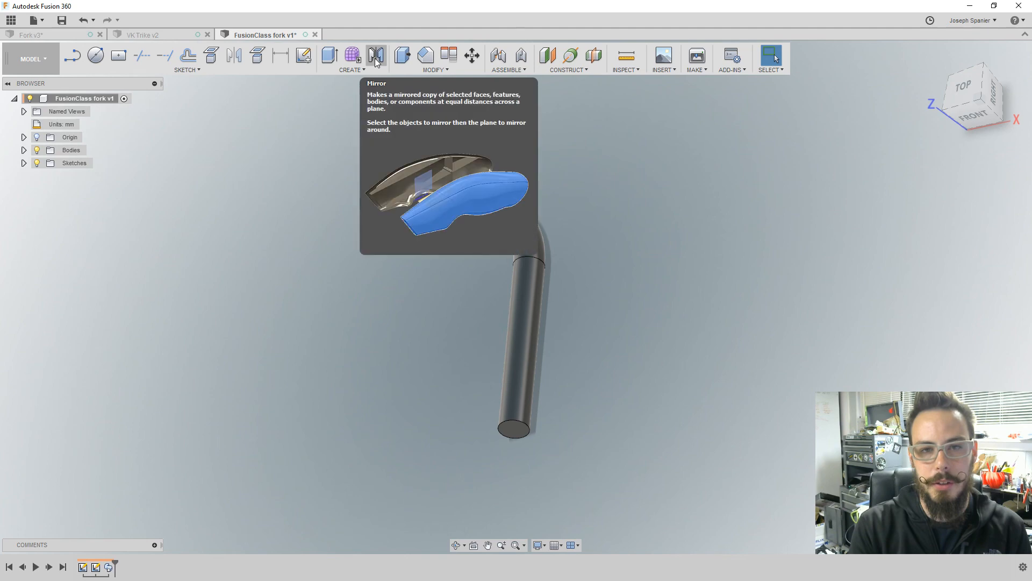
click(358, 71)
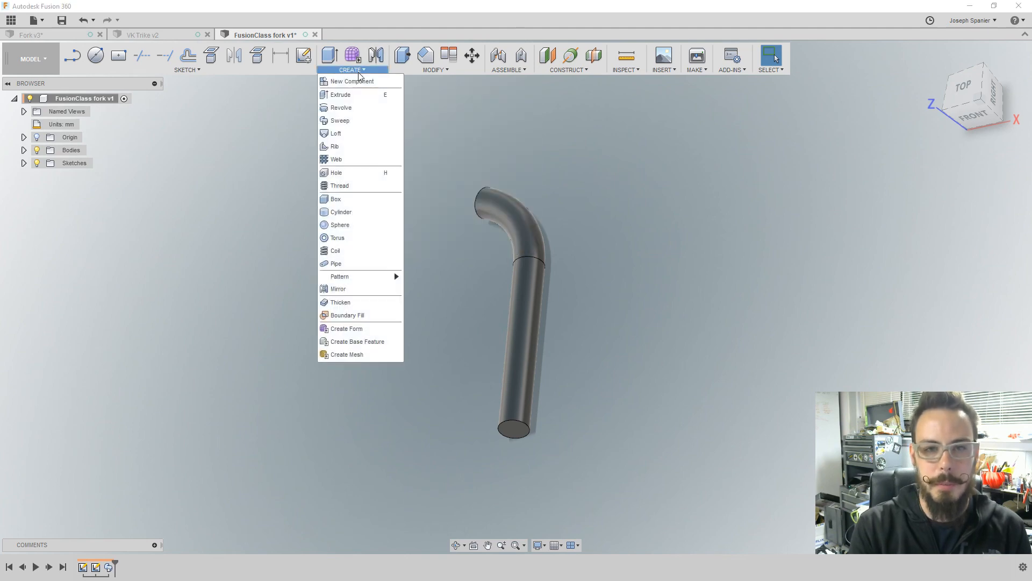
click(338, 289)
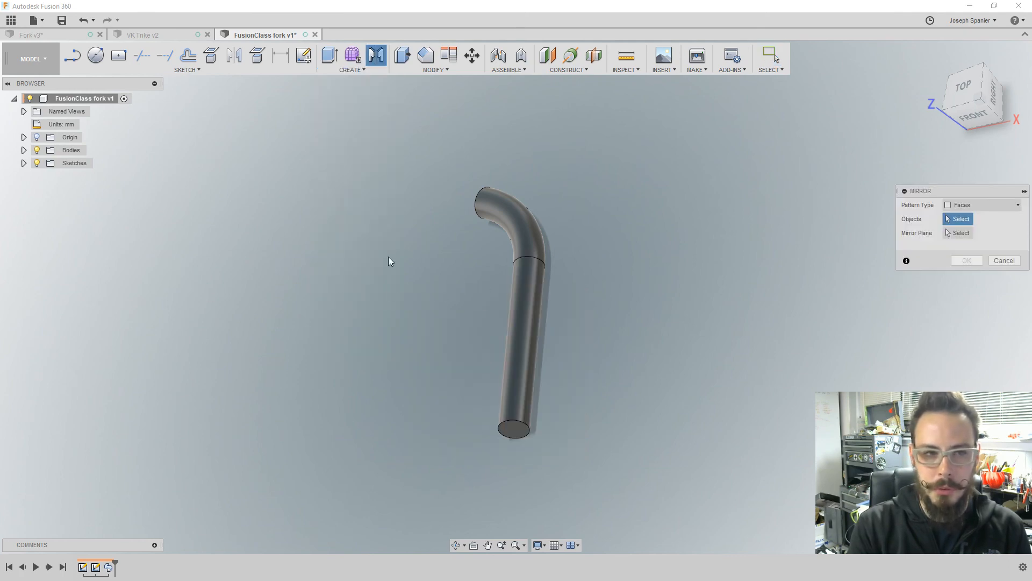
click(36, 137)
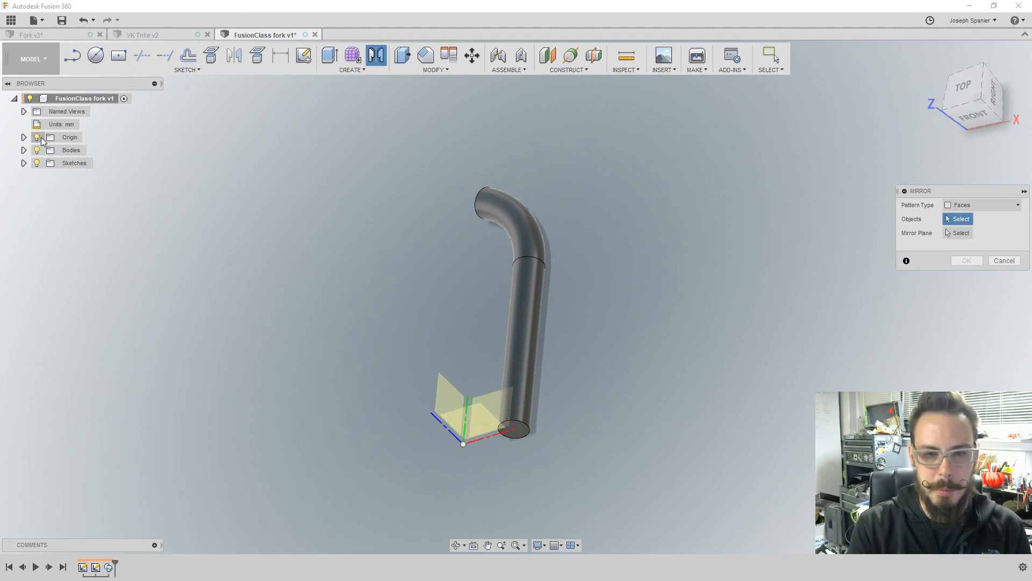
shift+middle_drag(378, 251, 433, 286)
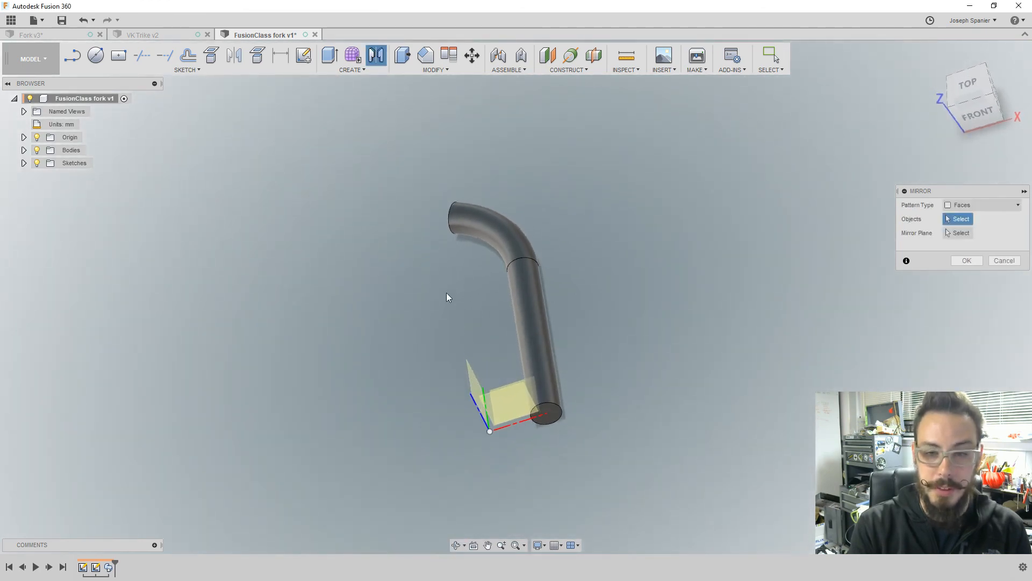
mouse_move(456, 392)
shift+middle_down()
mouse_move(438, 350)
mouse_move(470, 362)
mouse_move(459, 326)
mouse_move(447, 390)
shift+middle_up()
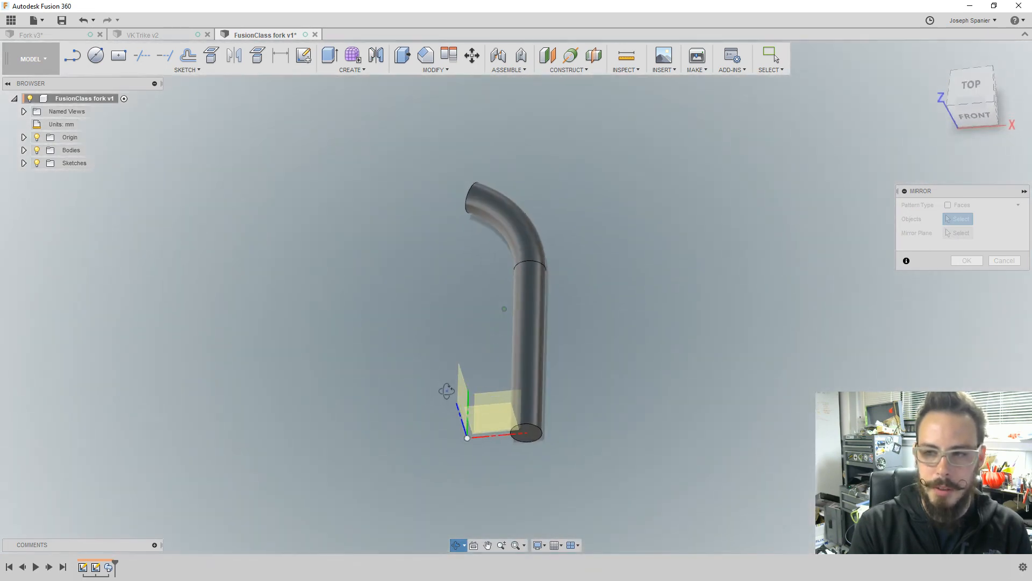
- Mirror the swept tube body across the YZ origin plane, using Bodies as the pattern type
click(976, 204)
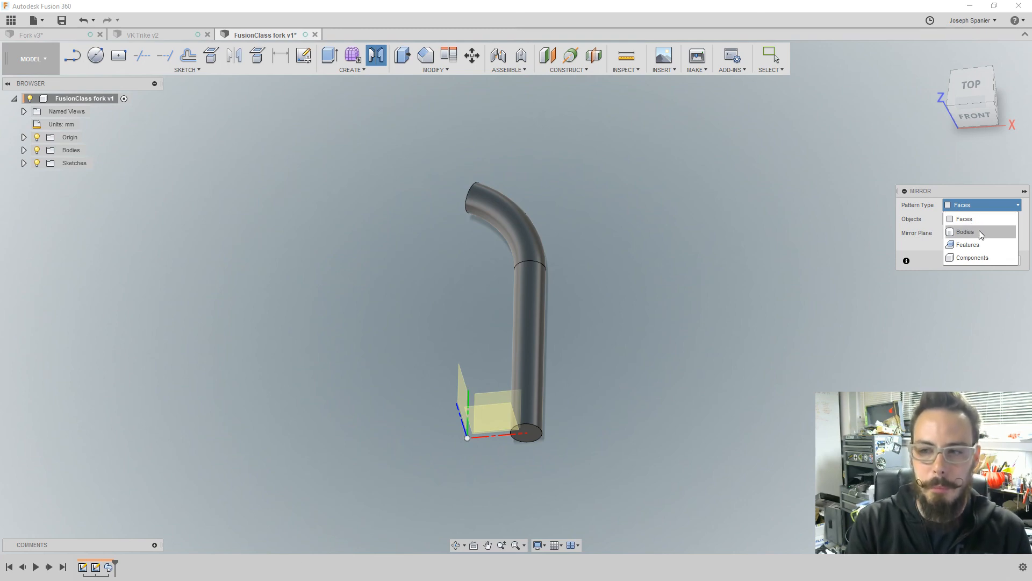
click(978, 231)
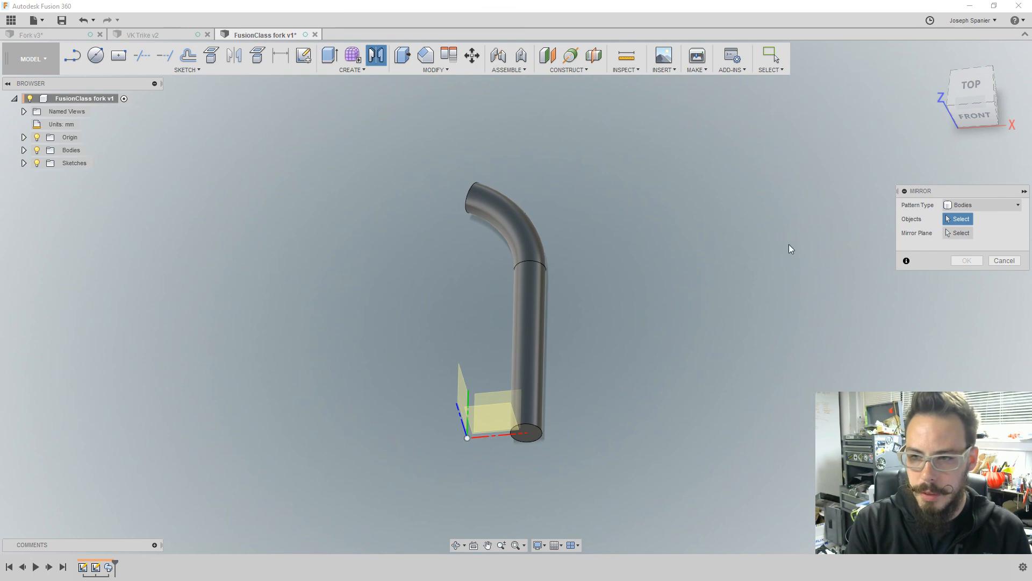
click(528, 325)
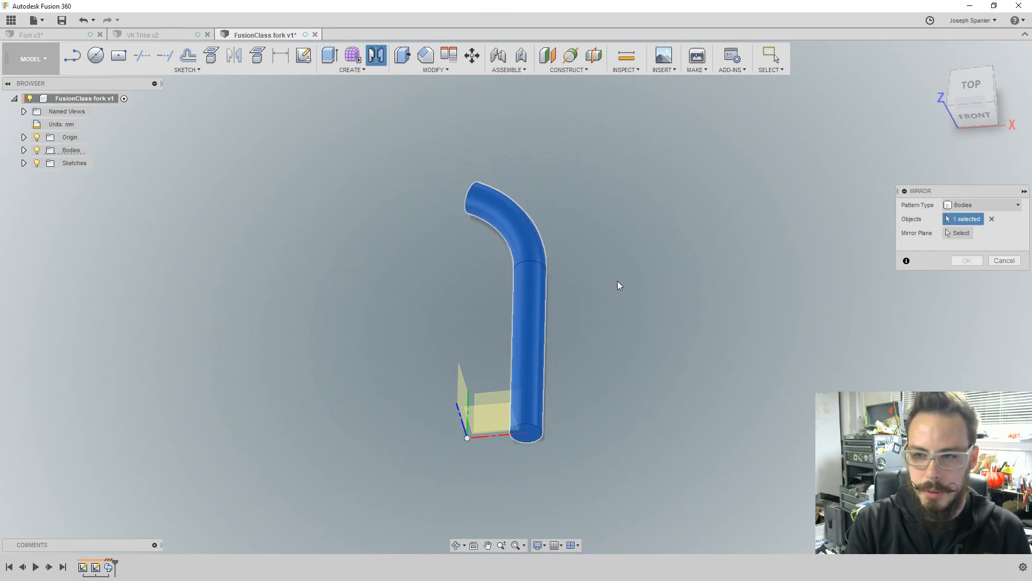
click(958, 233)
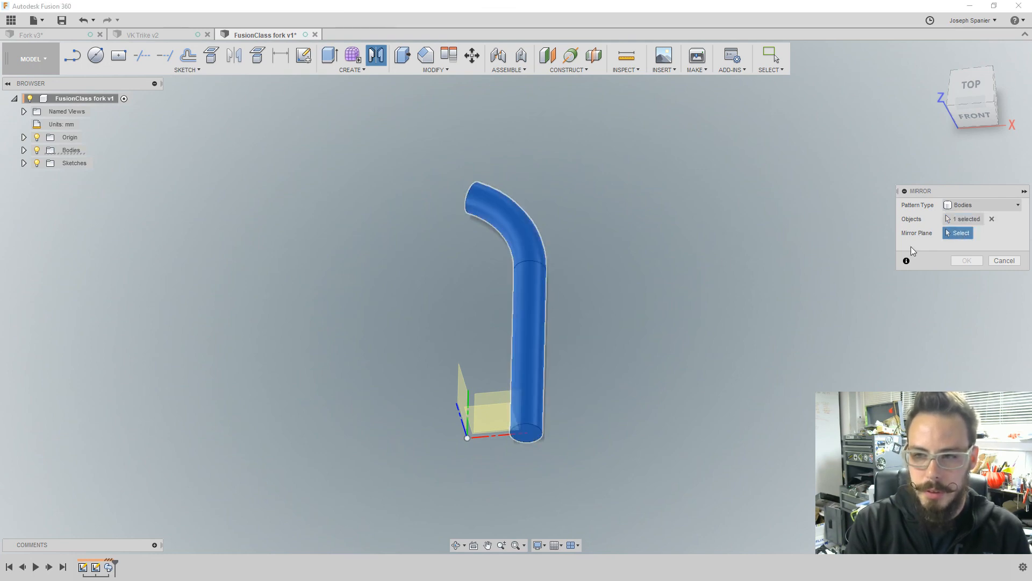
click(461, 393)
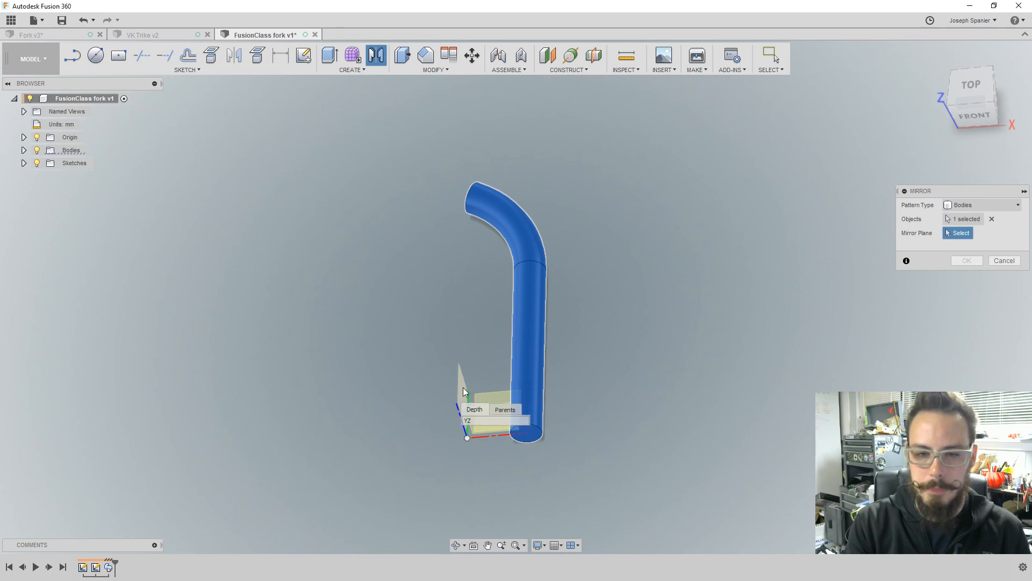
shift+middle_drag(470, 361, 440, 398)
click(441, 403)
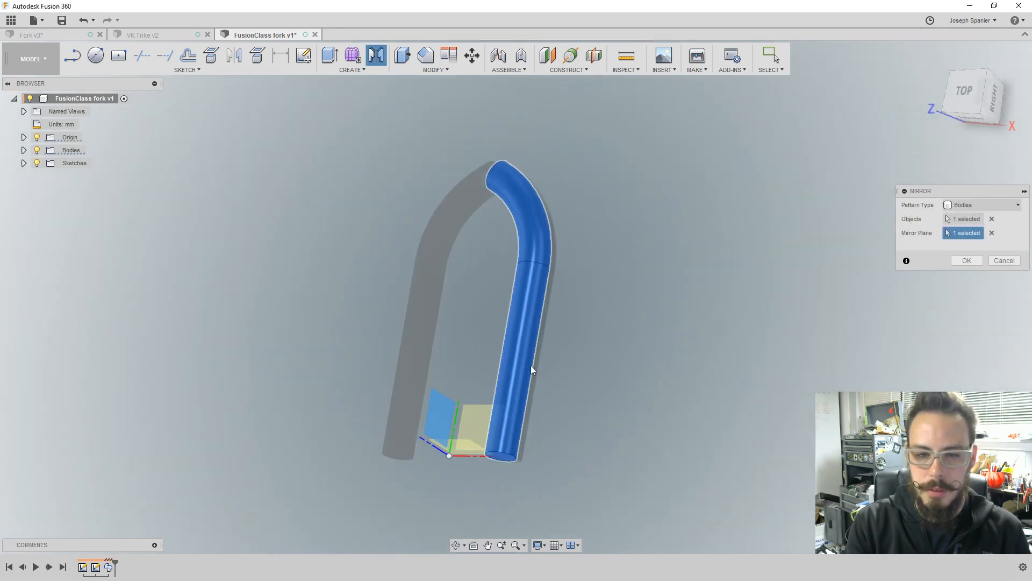
click(963, 262)
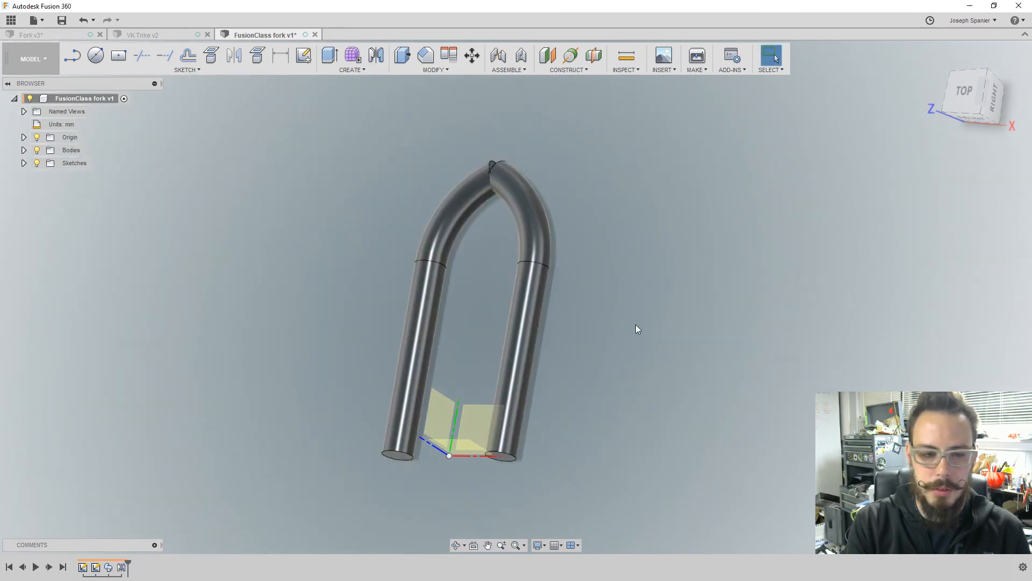
- Switch to the Fork v3 design and examine its body and the timeline features that follow the mirrored tube
click(53, 37)
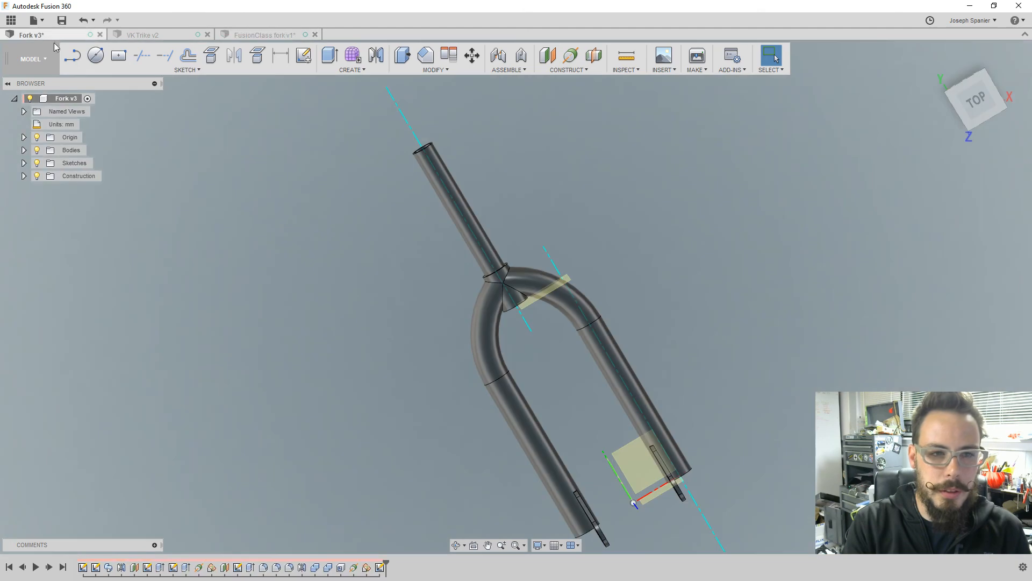
click(24, 150)
click(79, 167)
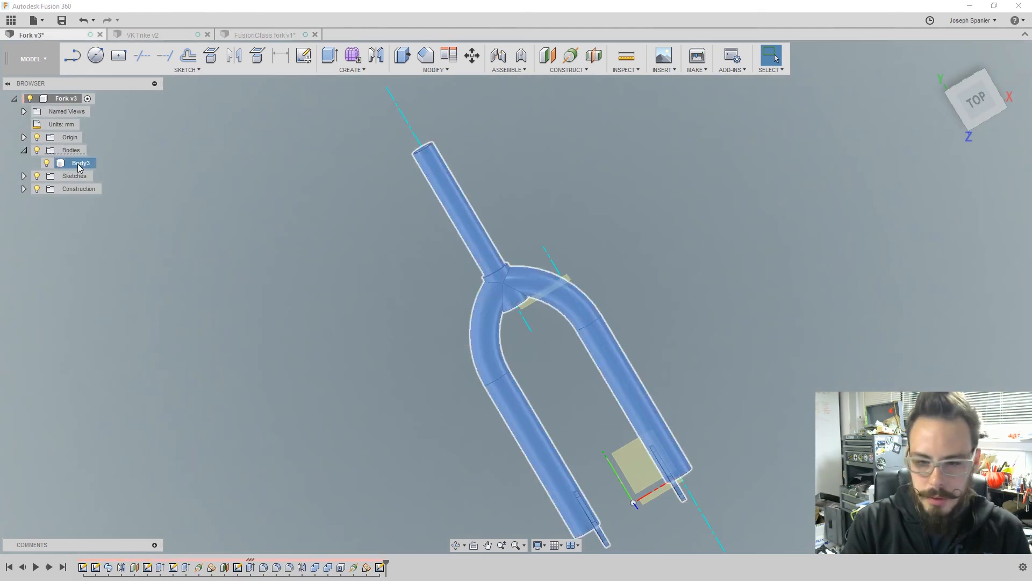
click(169, 234)
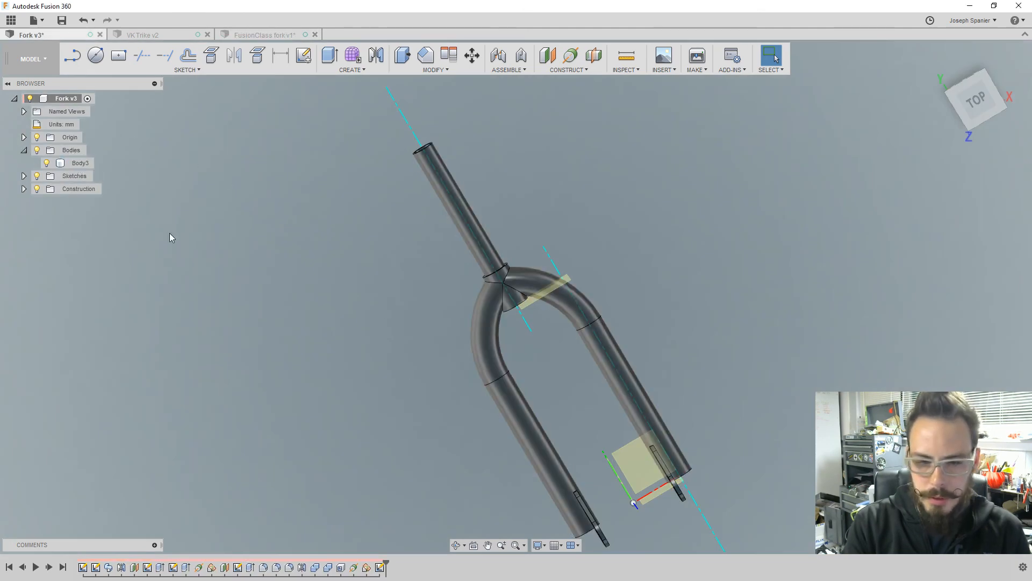
click(121, 568)
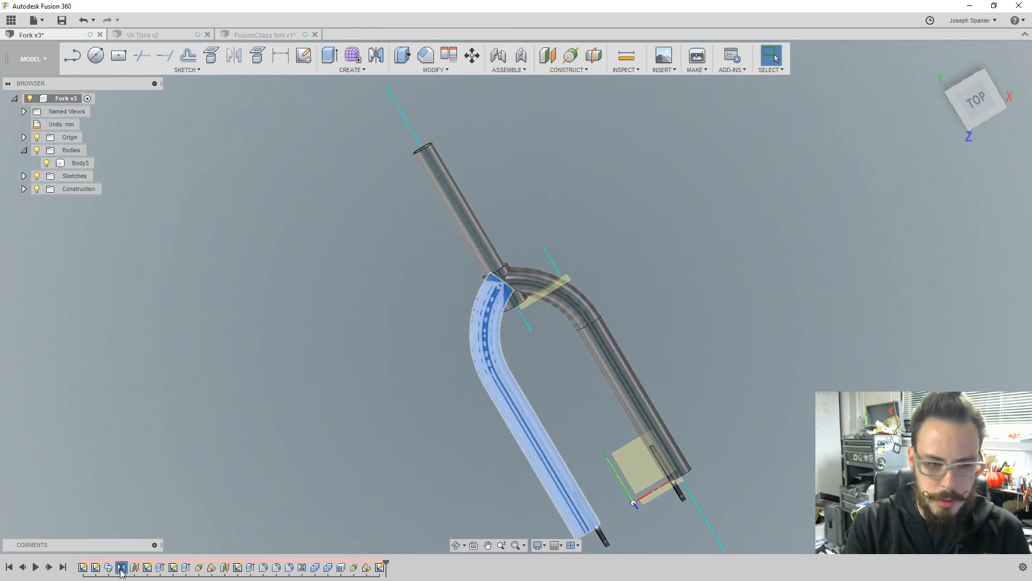
right_click(121, 573)
click(250, 493)
click(149, 567)
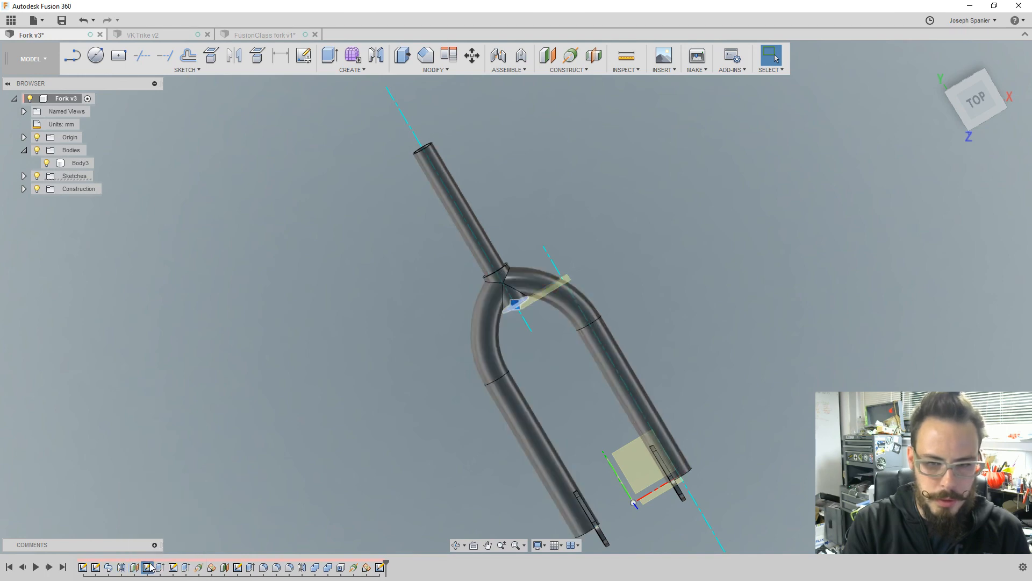
click(160, 567)
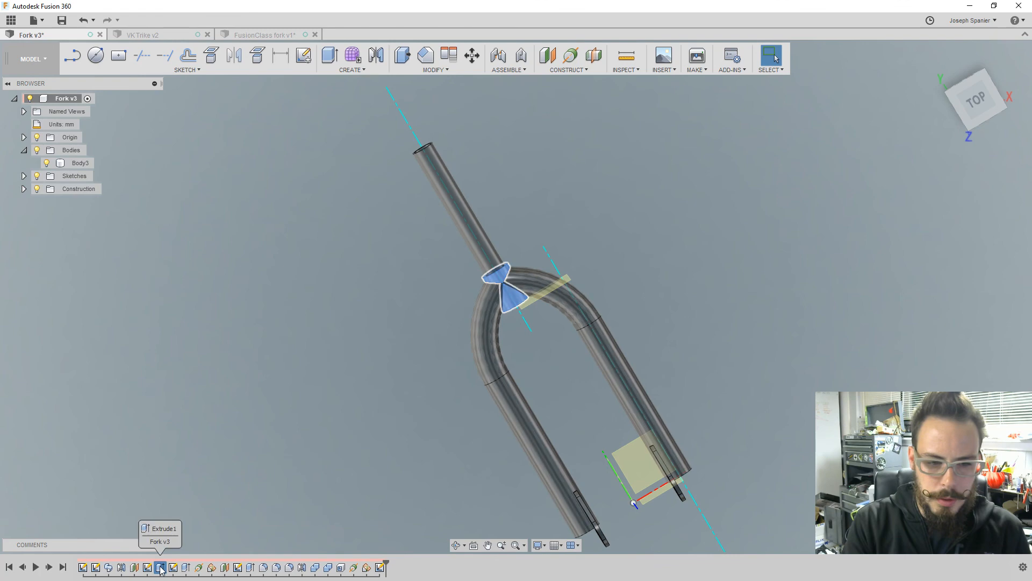
click(290, 469)
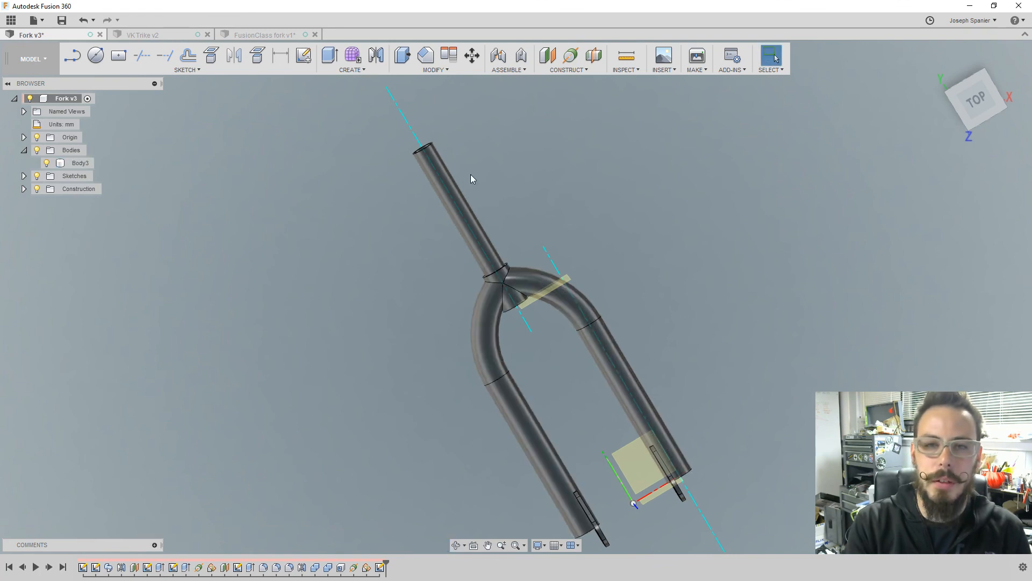
- Switch back to the FusionClass fork v1 design and examine the two mirrored tubes where they meet at the crown
click(271, 35)
shift+middle_drag(295, 308, 380, 302)
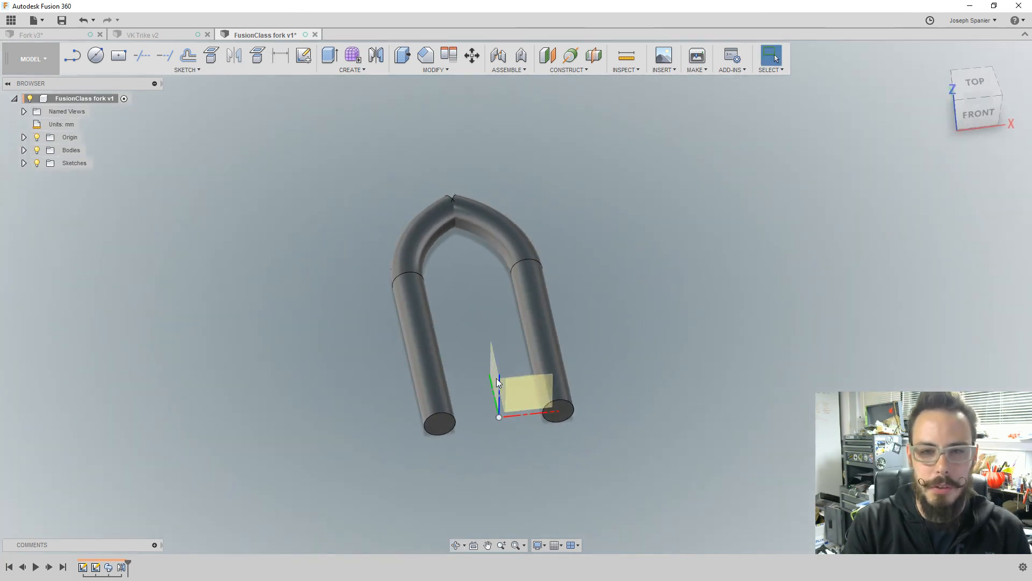
shift+middle_drag(471, 340, 455, 381)
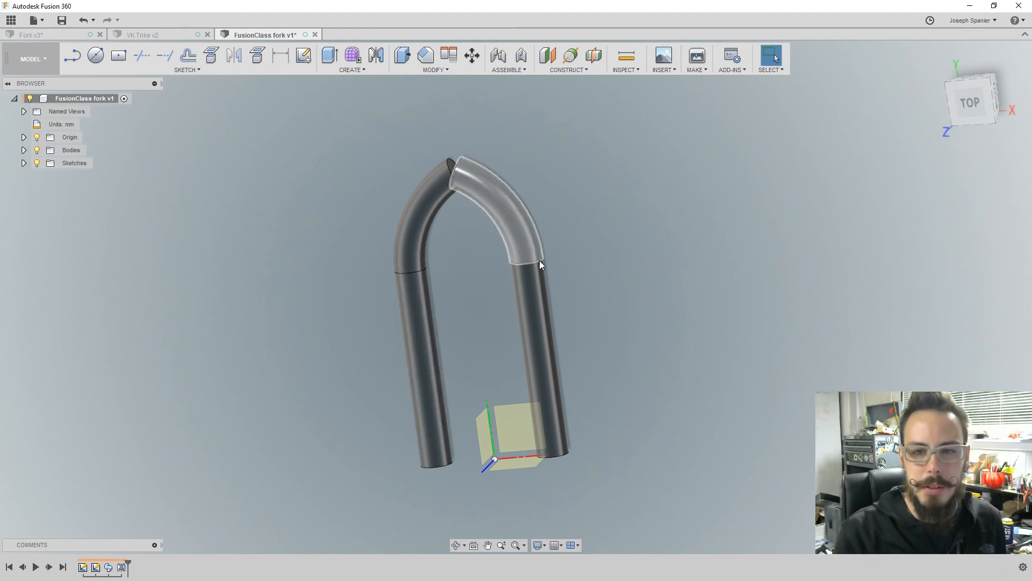
shift+middle_drag(495, 318, 508, 273)
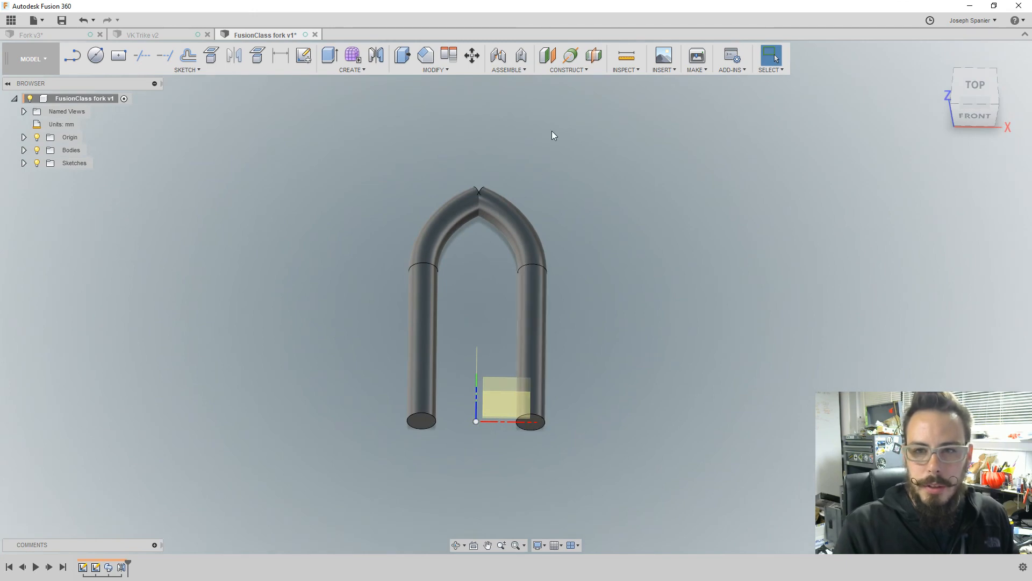
- Create a construction plane offset 270 mm from the XZ origin plane at the fork's foot, towards the crown
click(567, 70)
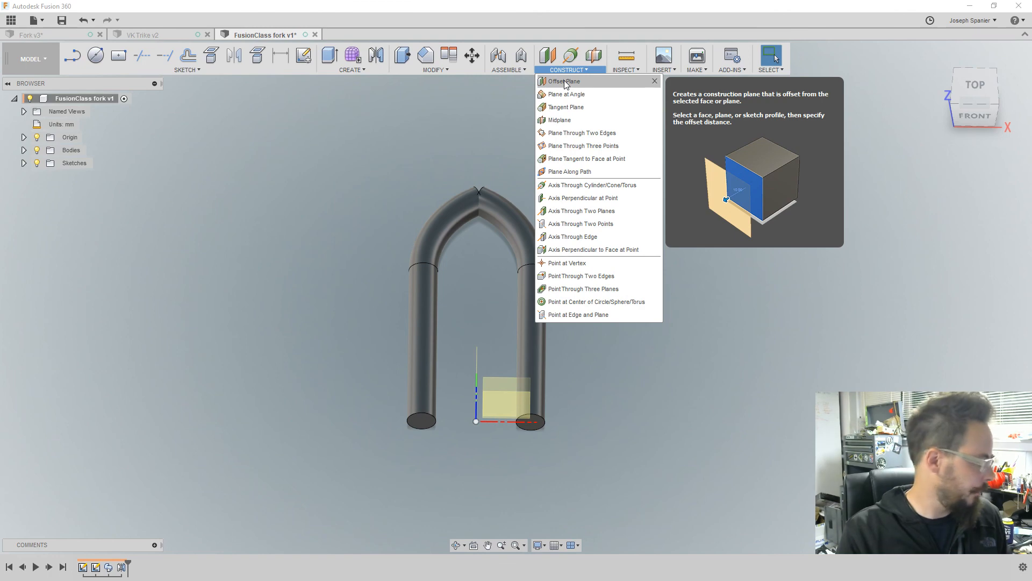
click(564, 81)
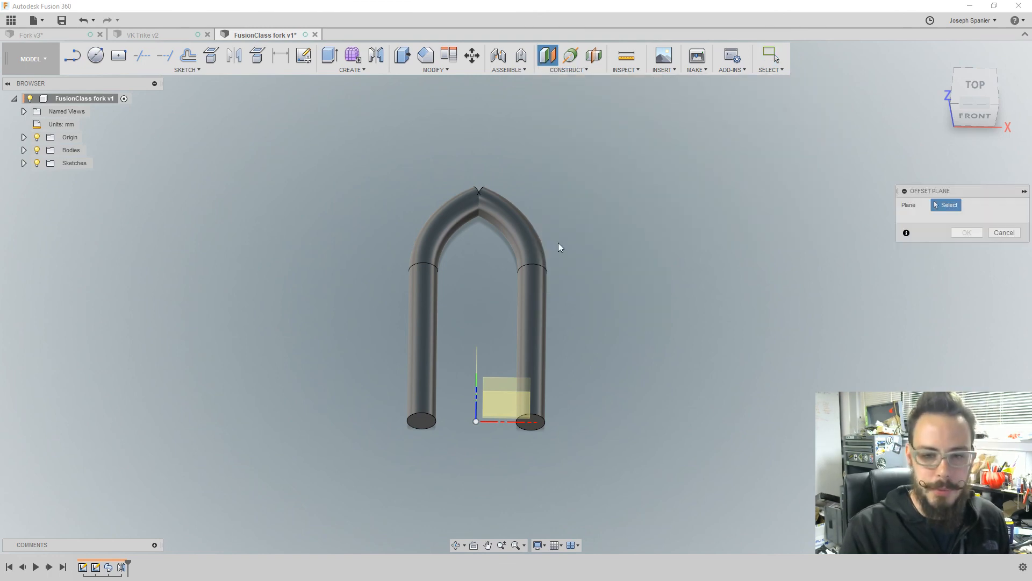
shift+middle_drag(435, 365, 537, 355)
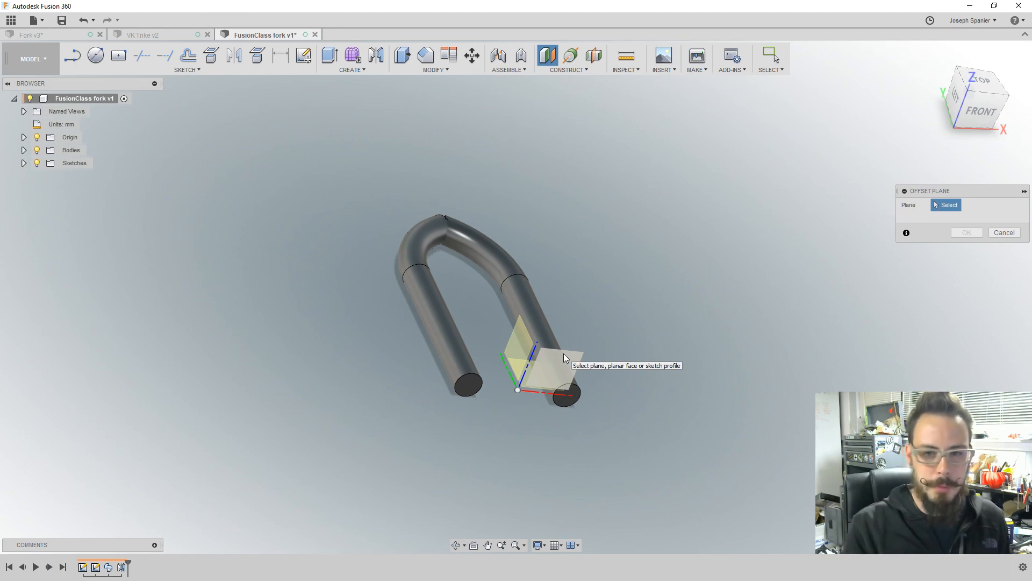
scroll(564, 353, down, 1)
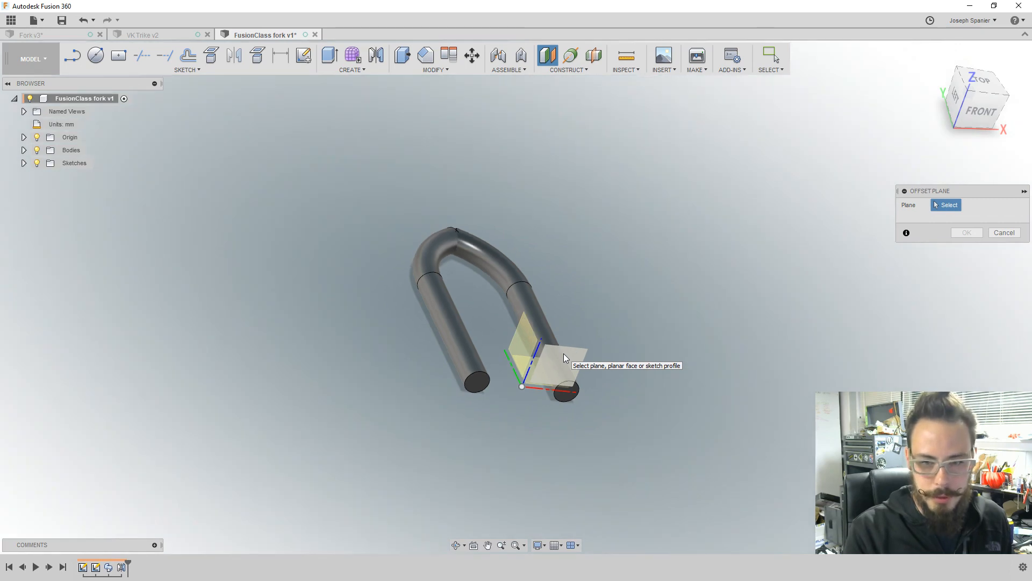
click(564, 353)
shift+middle_drag(491, 302, 532, 370)
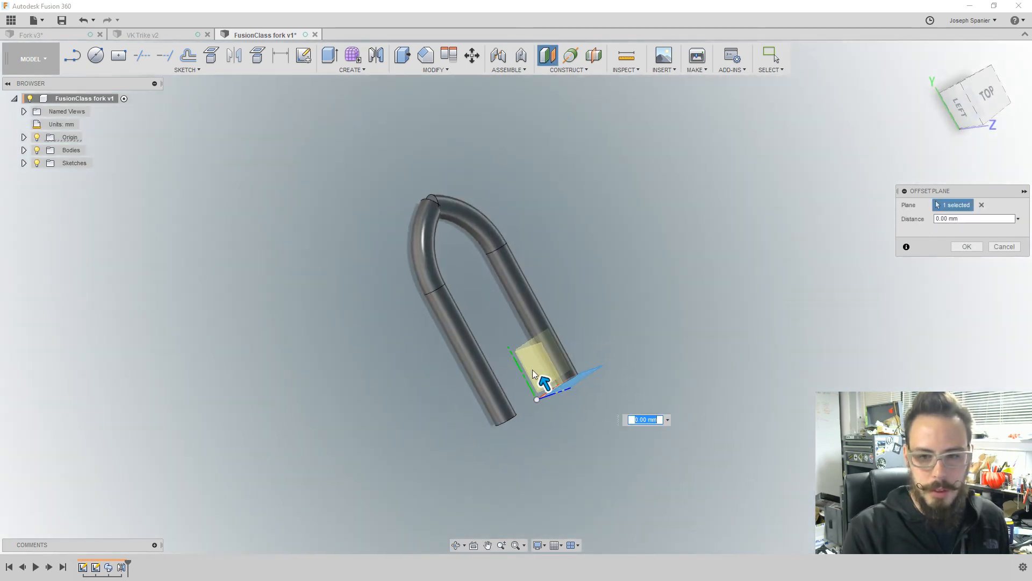
drag(545, 383, 443, 225)
scroll(467, 211, up, 2)
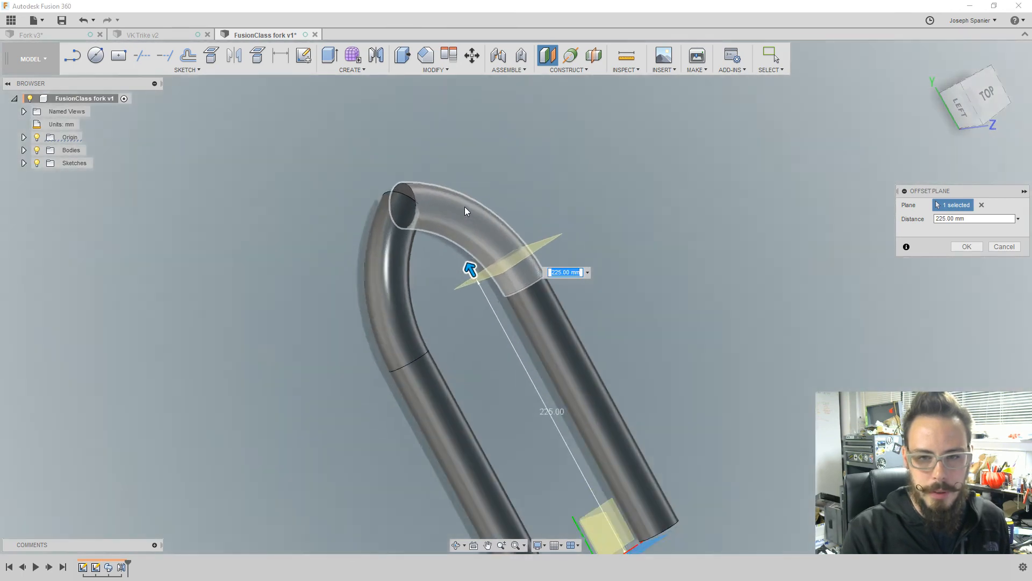
scroll(465, 209, up, 2)
drag(475, 311, 411, 236)
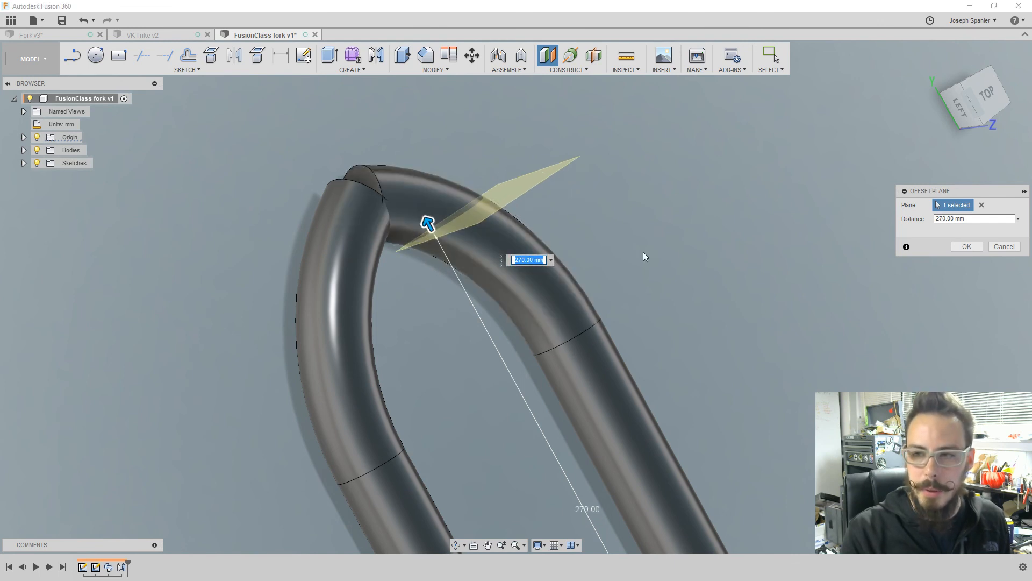
click(962, 250)
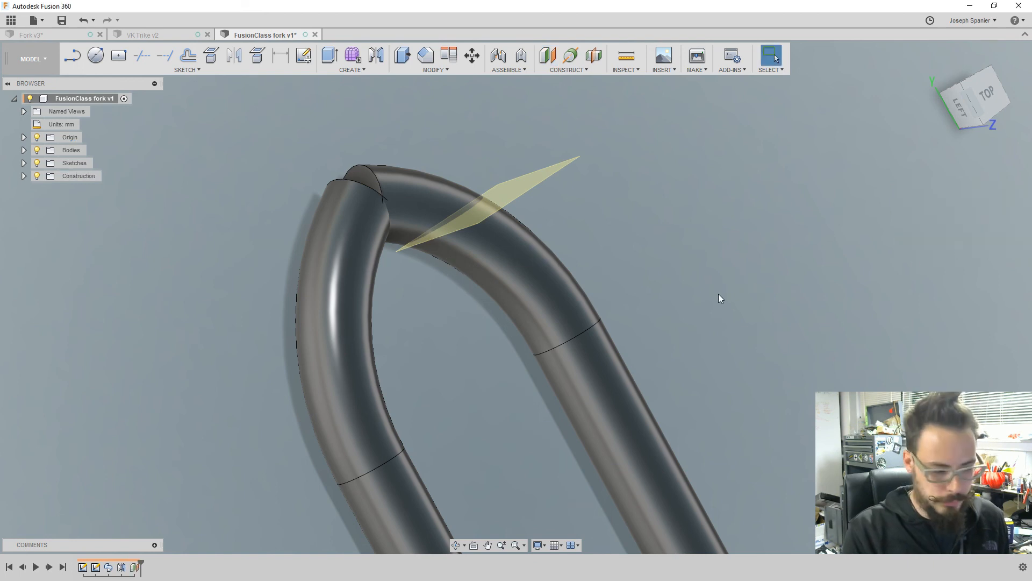
- Sketch a 32 mm diameter circle centred on the origin on the new offset plane, and finish the sketch
shift+middle_drag(766, 277, 726, 253)
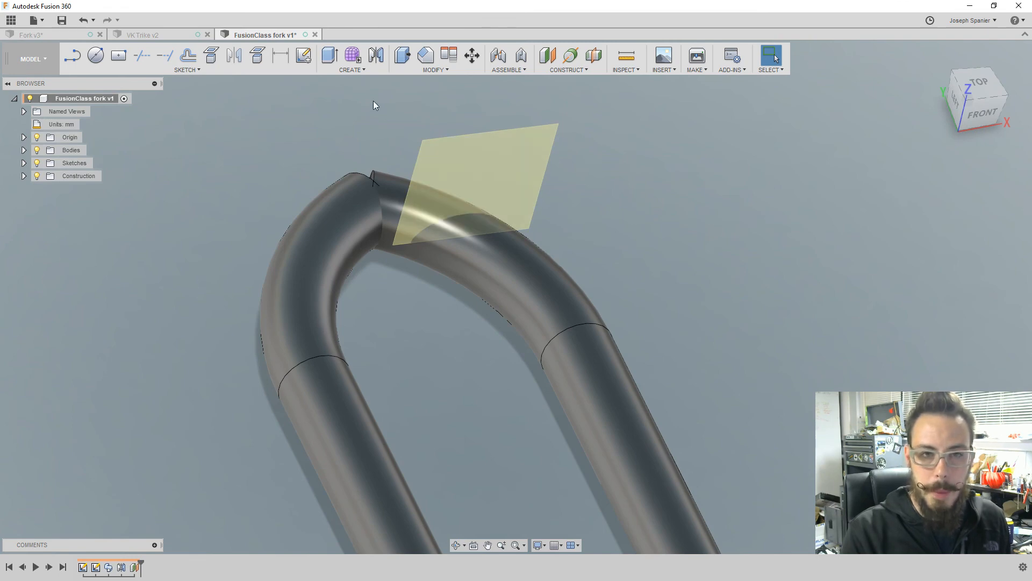
click(303, 59)
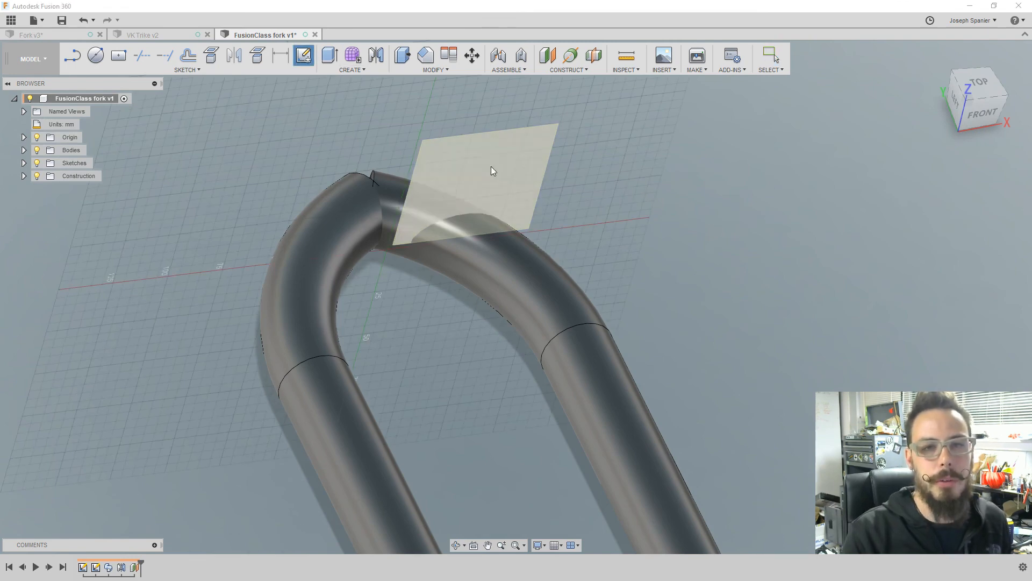
click(531, 172)
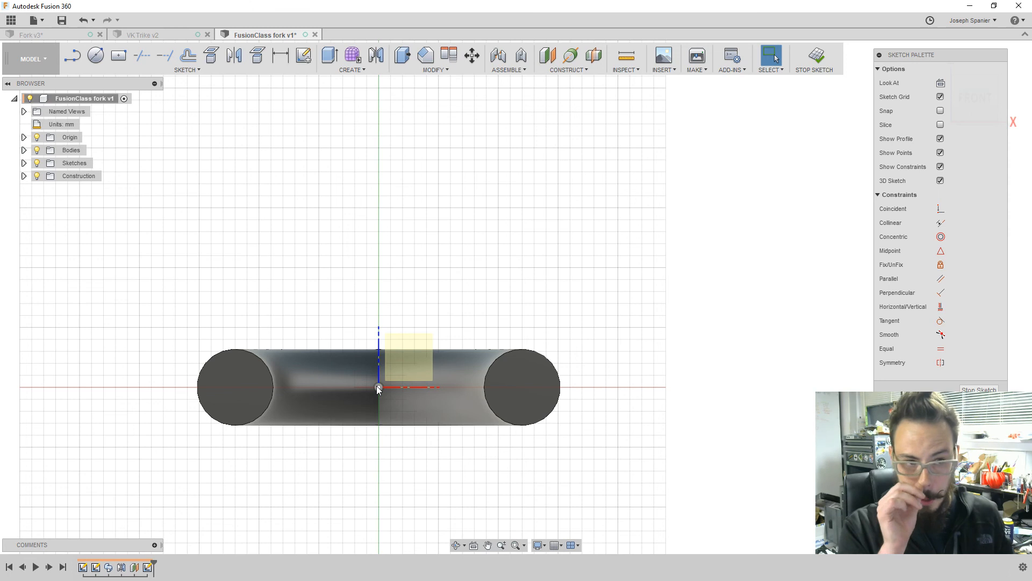
click(96, 55)
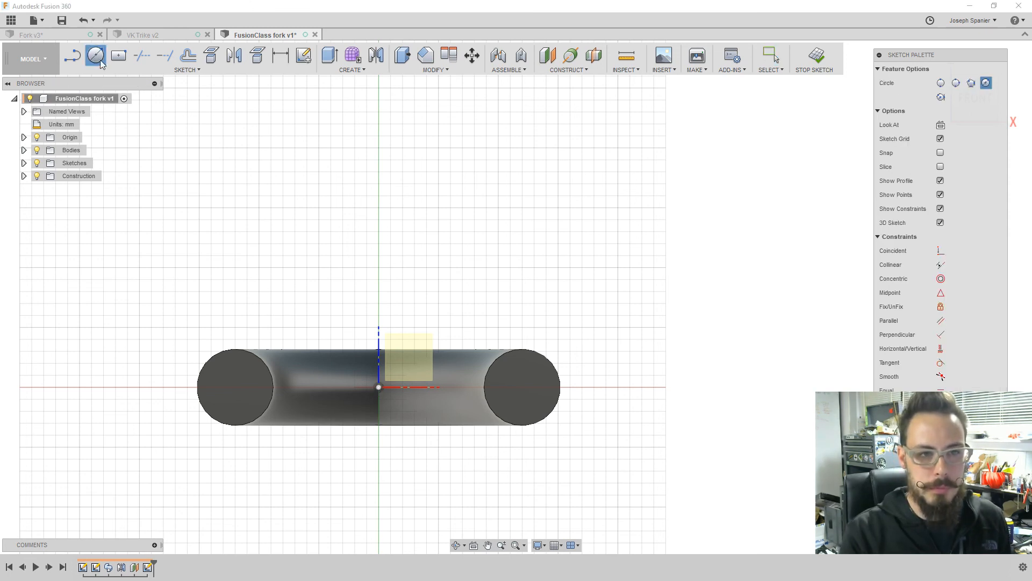
click(379, 386)
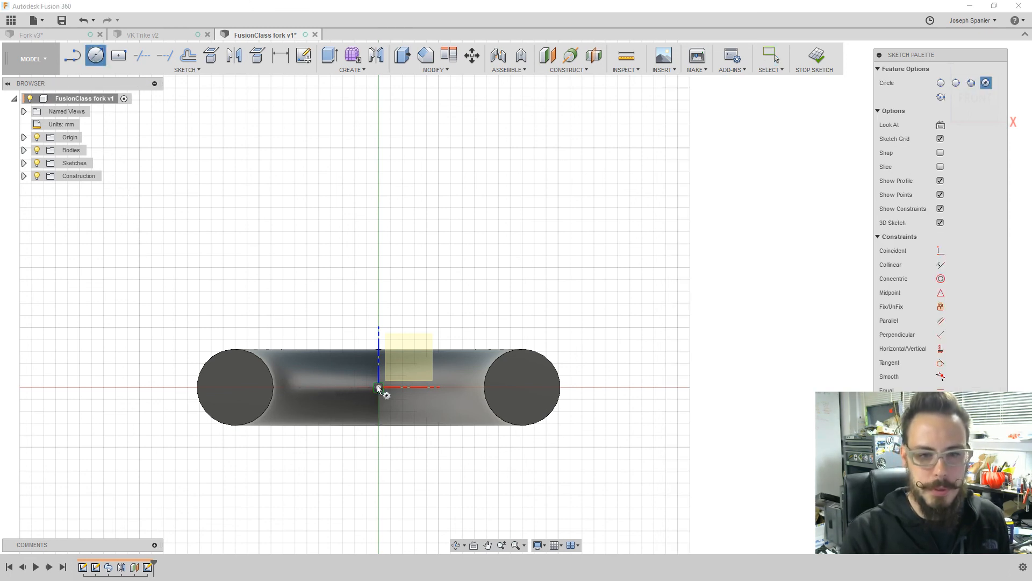
click(379, 386)
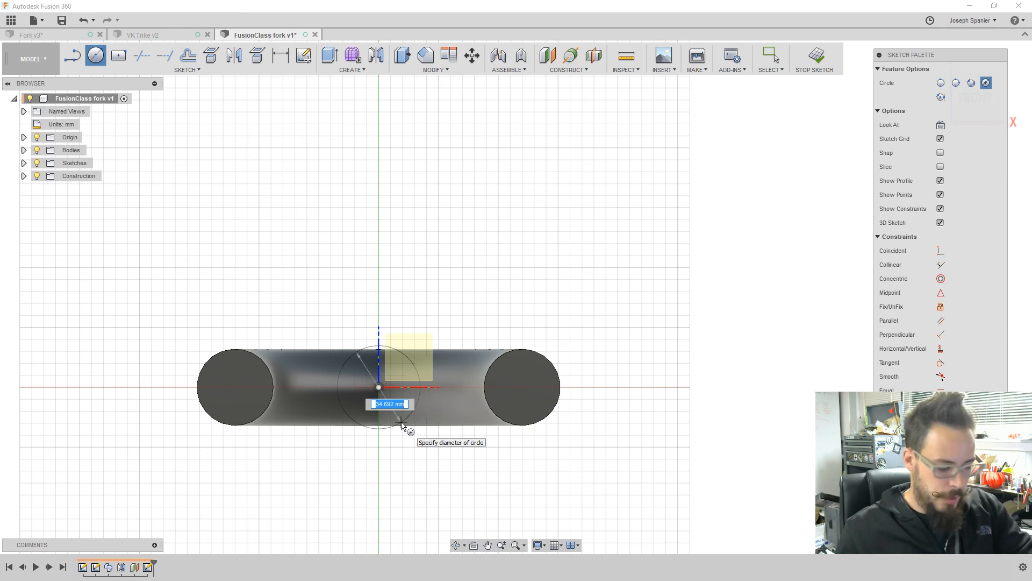
text(32)
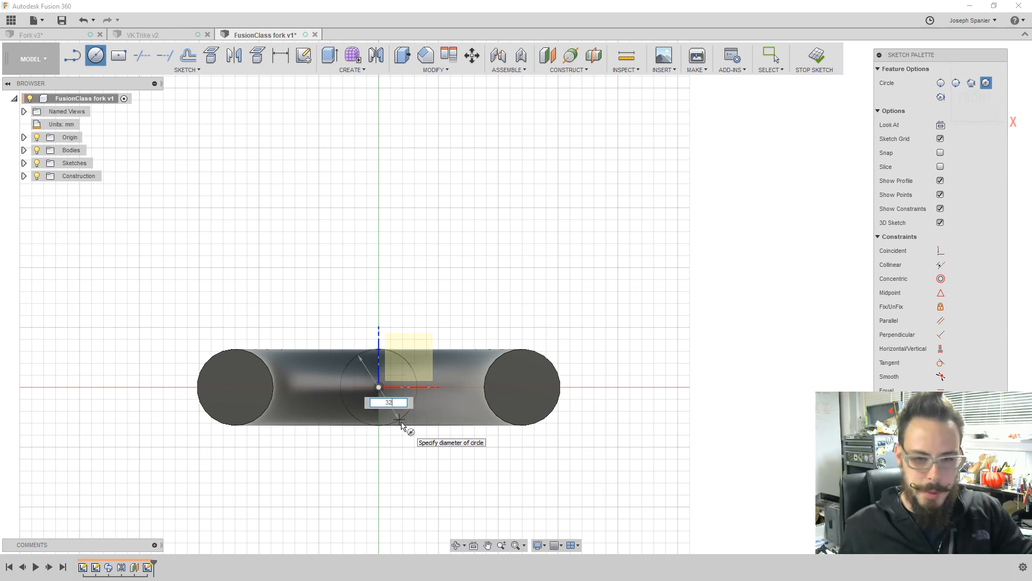
key(Tab)
key(Return)
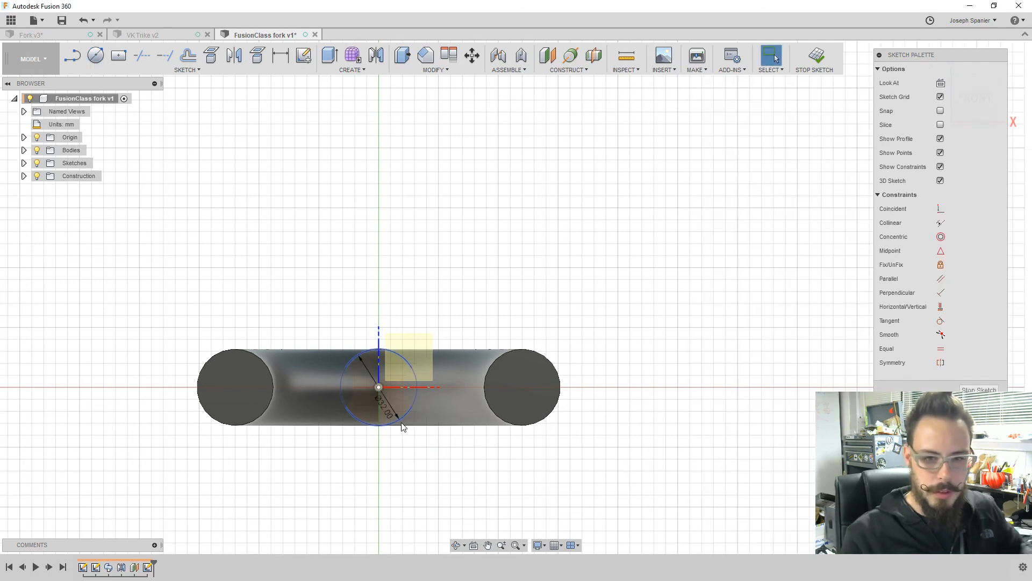
shift+middle_drag(326, 309, 323, 353)
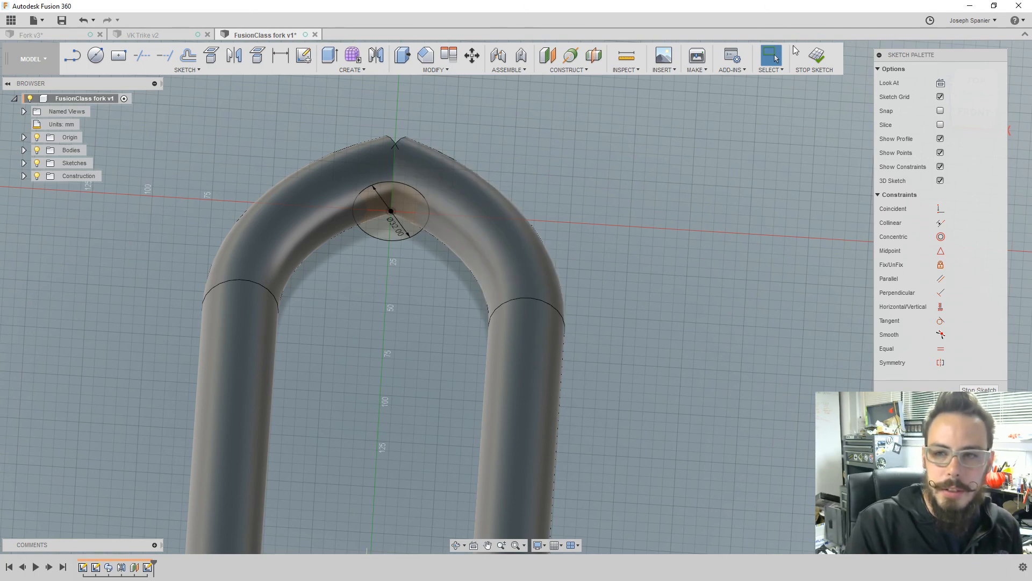
click(815, 57)
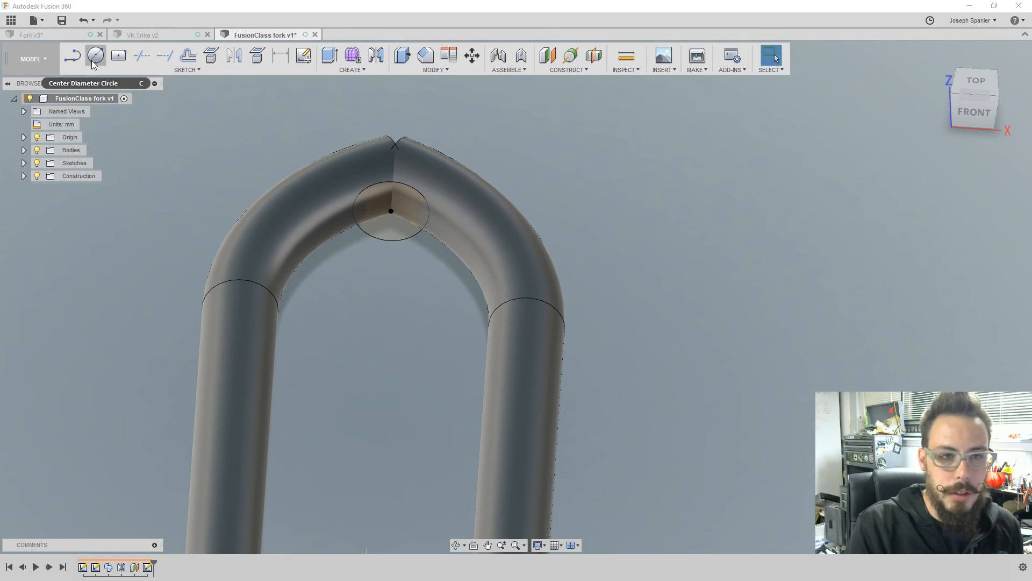
- Extrude the 32 mm circle 43 mm up through the crown on one side, using the Join operation to merge both fork tubes
click(333, 57)
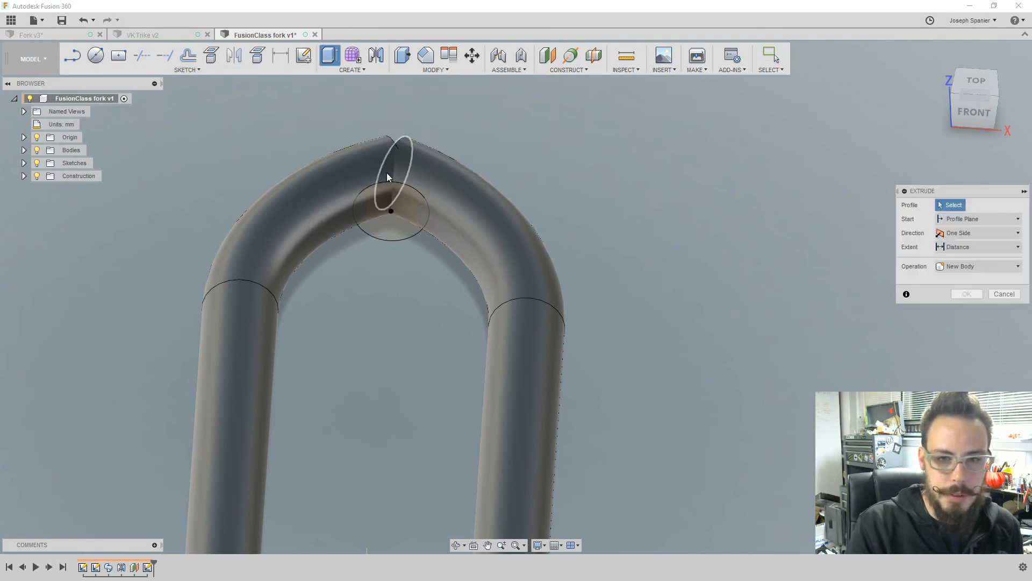
click(394, 202)
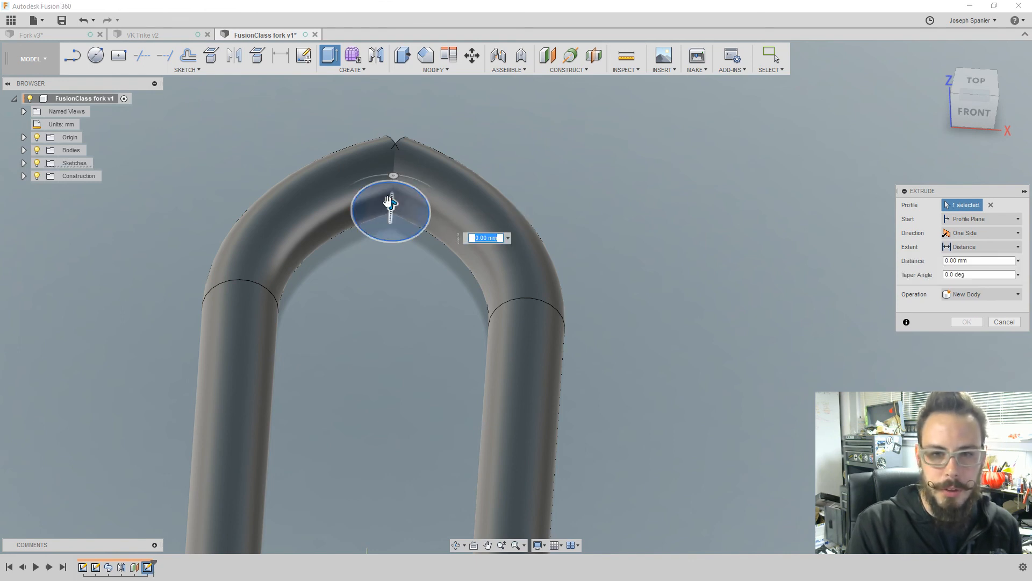
drag(389, 202, 396, 133)
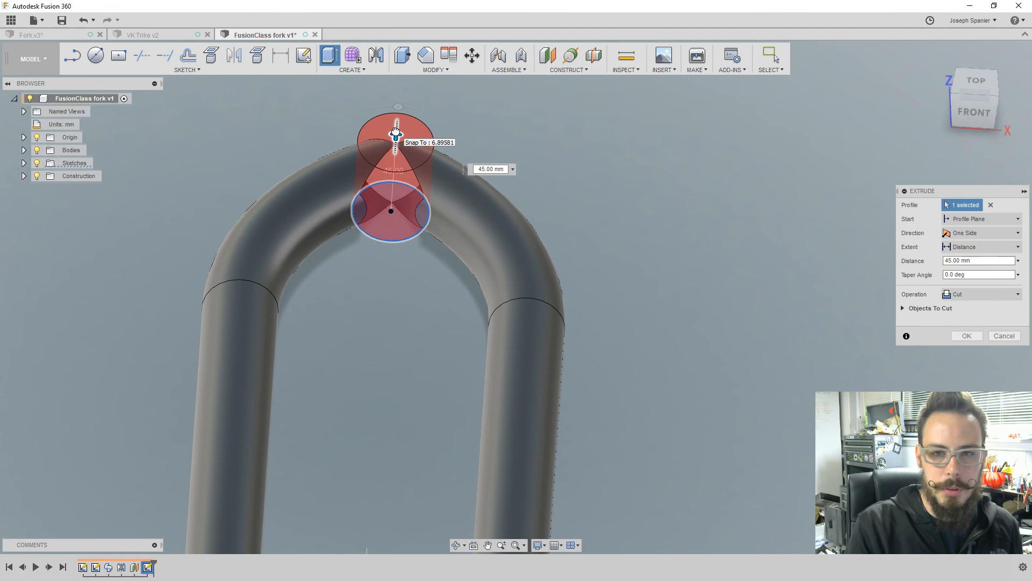
text(43)
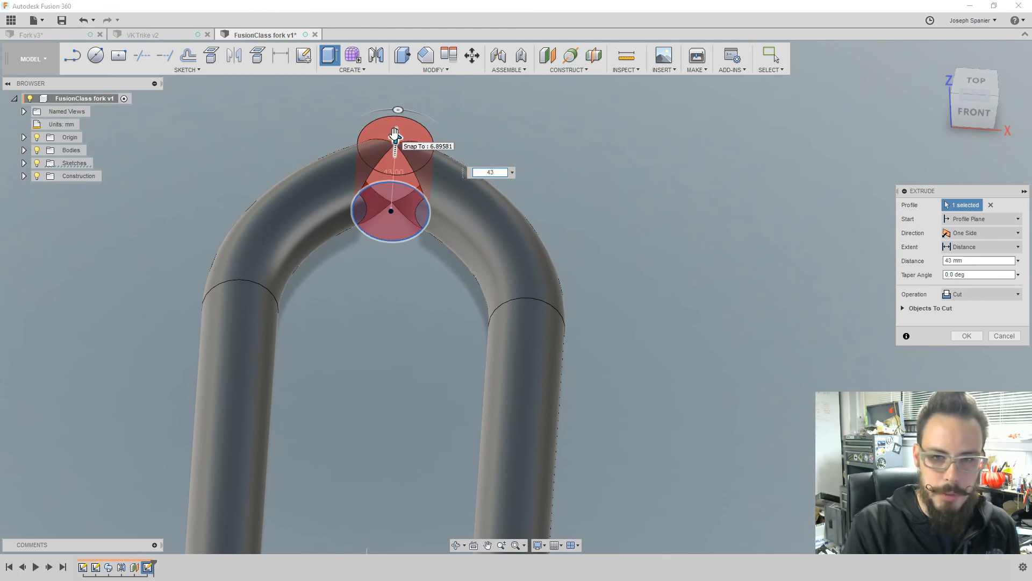
shift+middle_drag(670, 252, 628, 277)
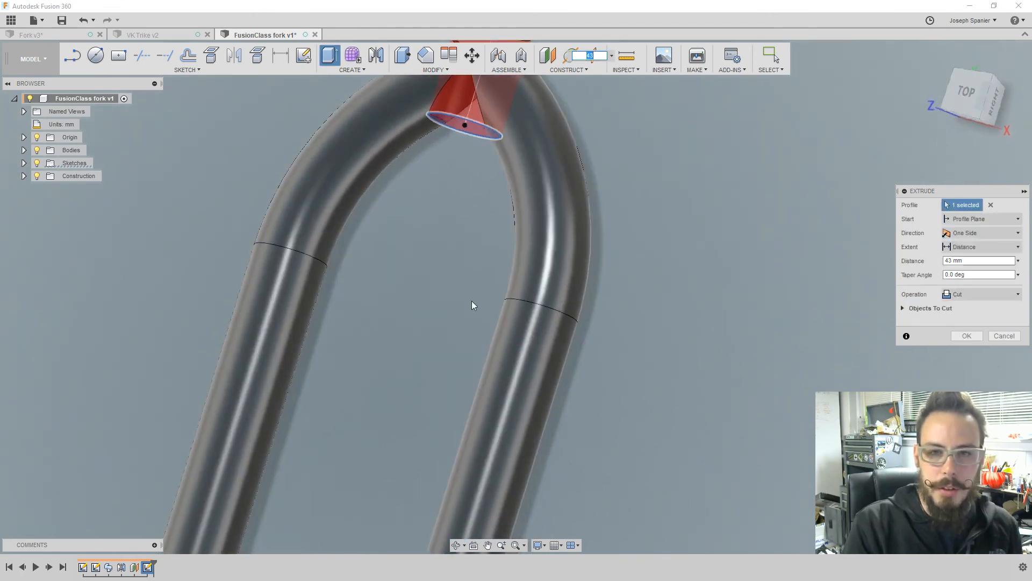
scroll(387, 324, down, 4)
scroll(466, 109, up, 4)
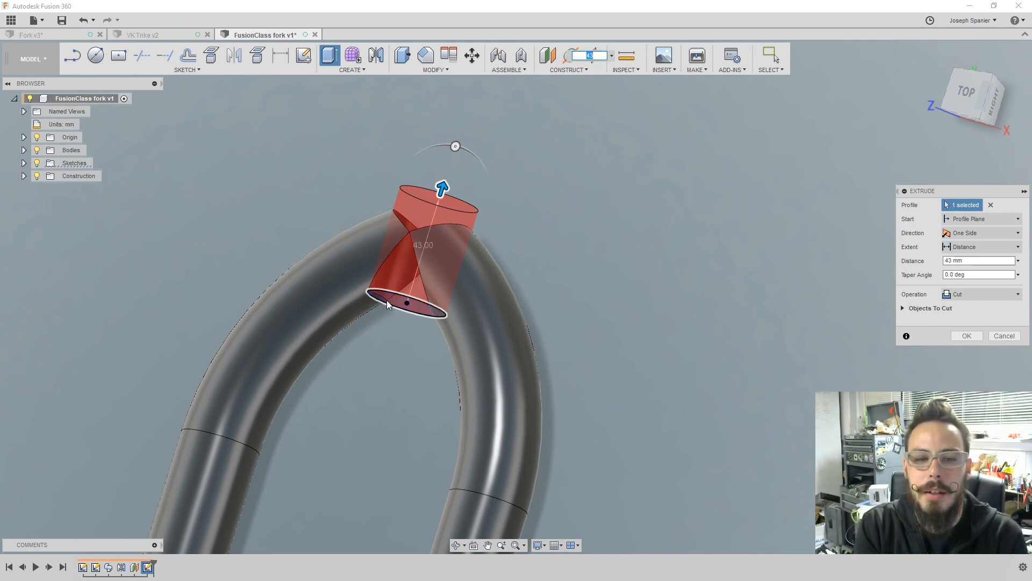
shift+middle_drag(524, 275, 516, 317)
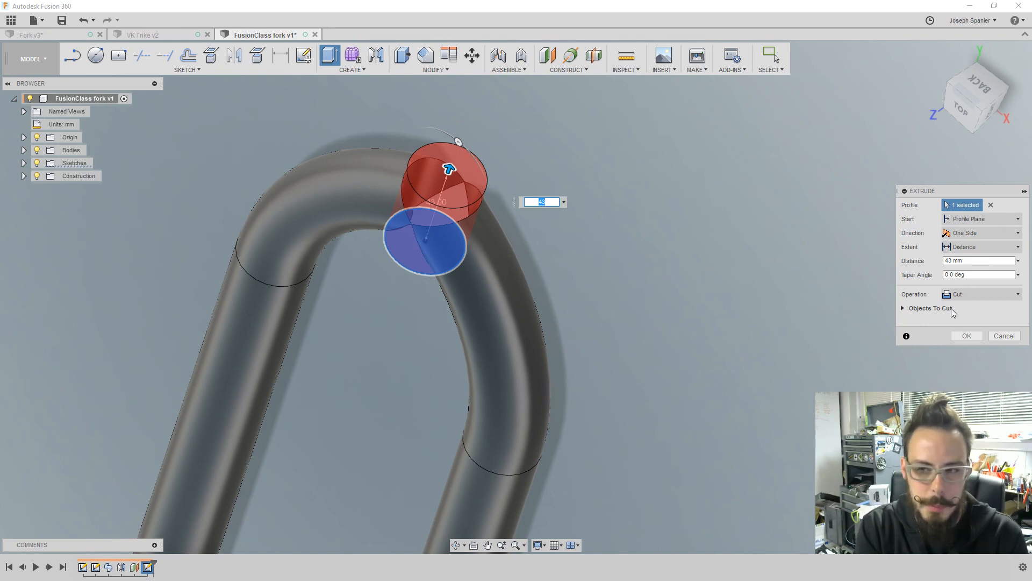
click(960, 296)
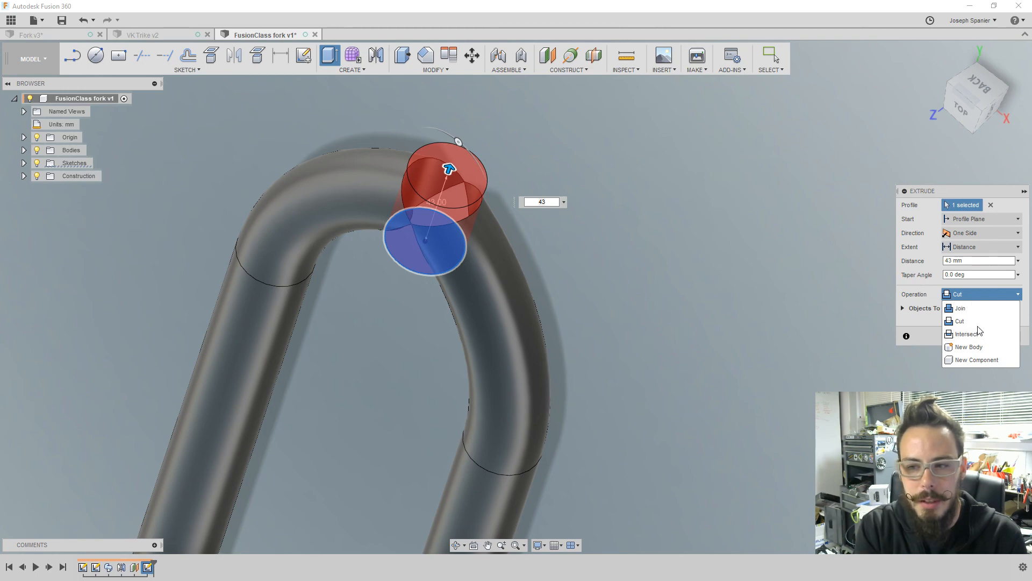
click(984, 308)
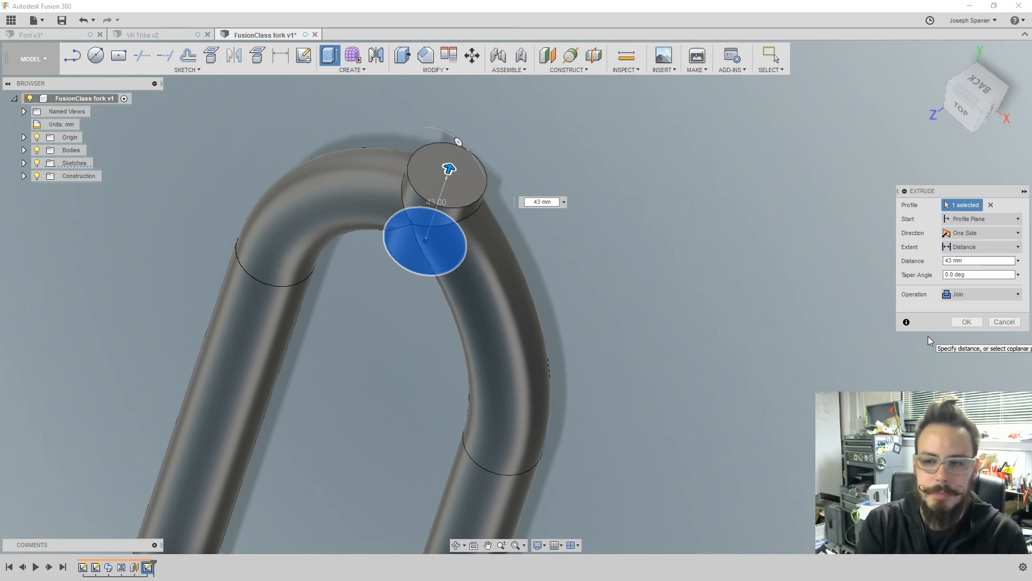
click(967, 322)
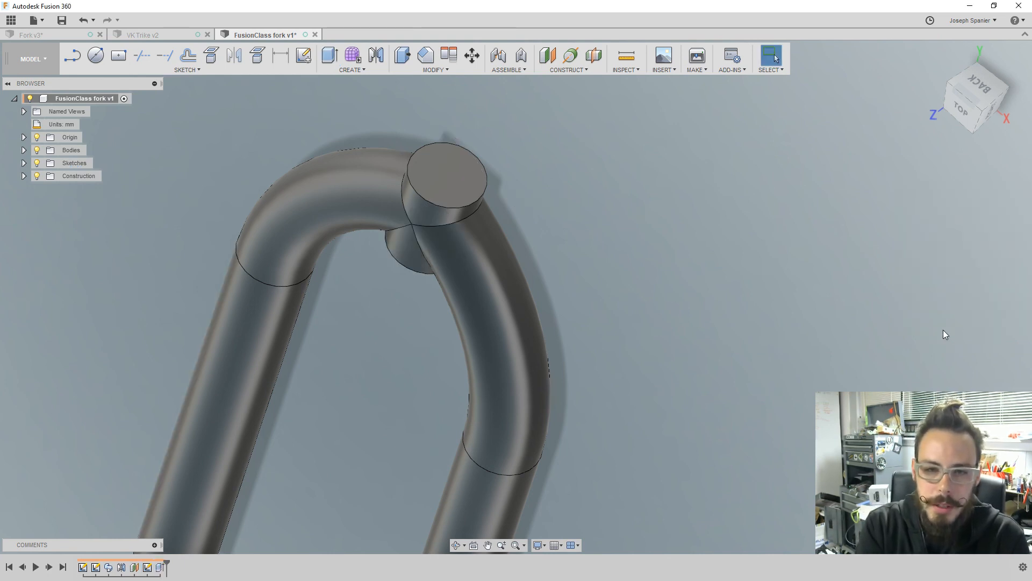
drag(628, 260, 640, 230)
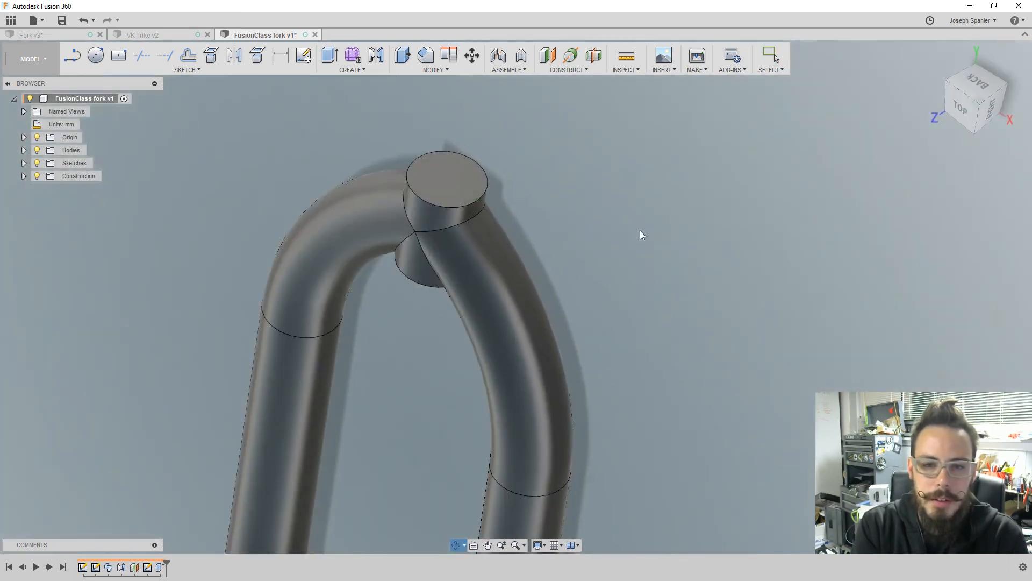
key(Escape)
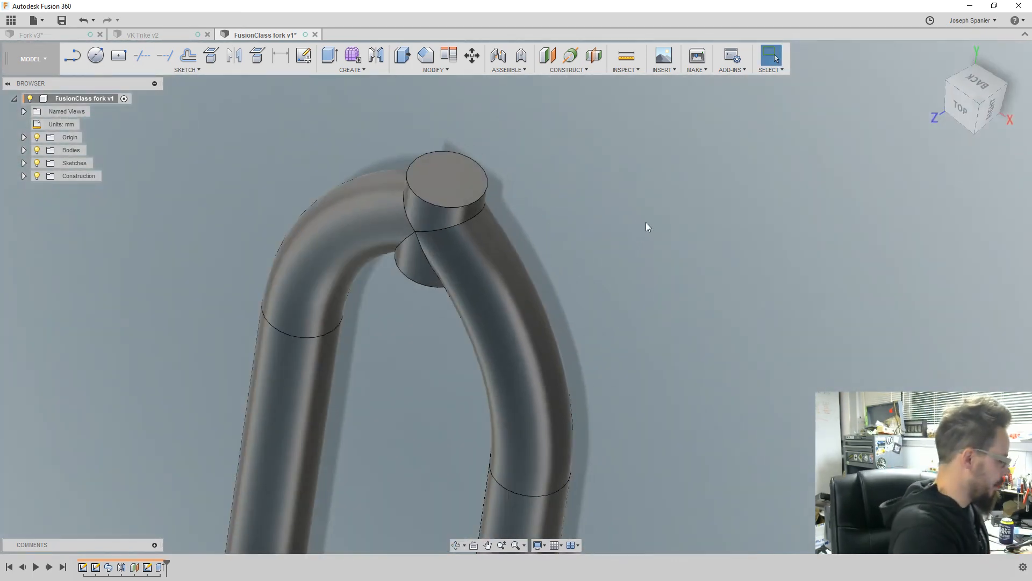
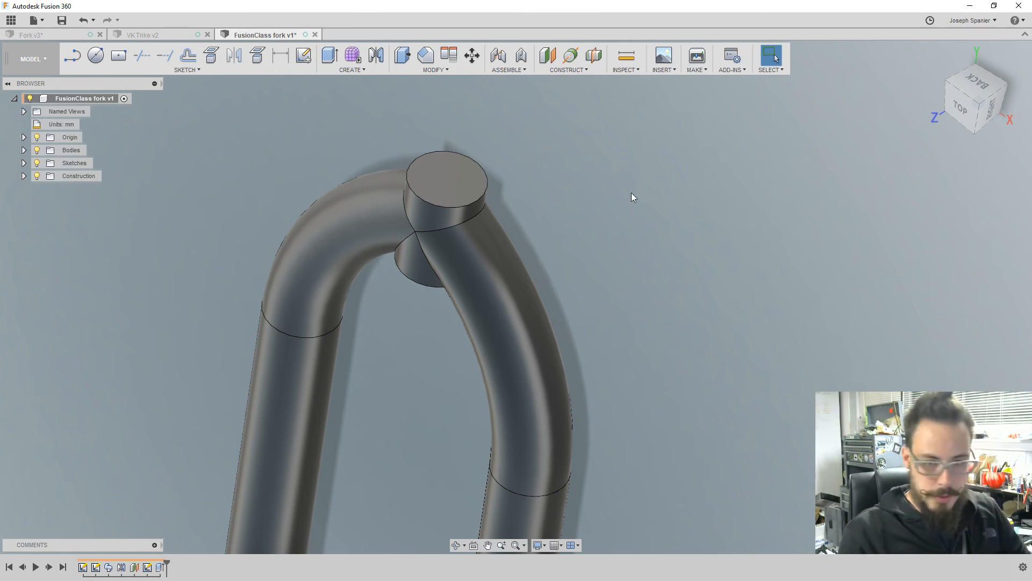
- Sketch a 25.4 mm diameter circle centred on the crown cylinder's upper end face
click(96, 56)
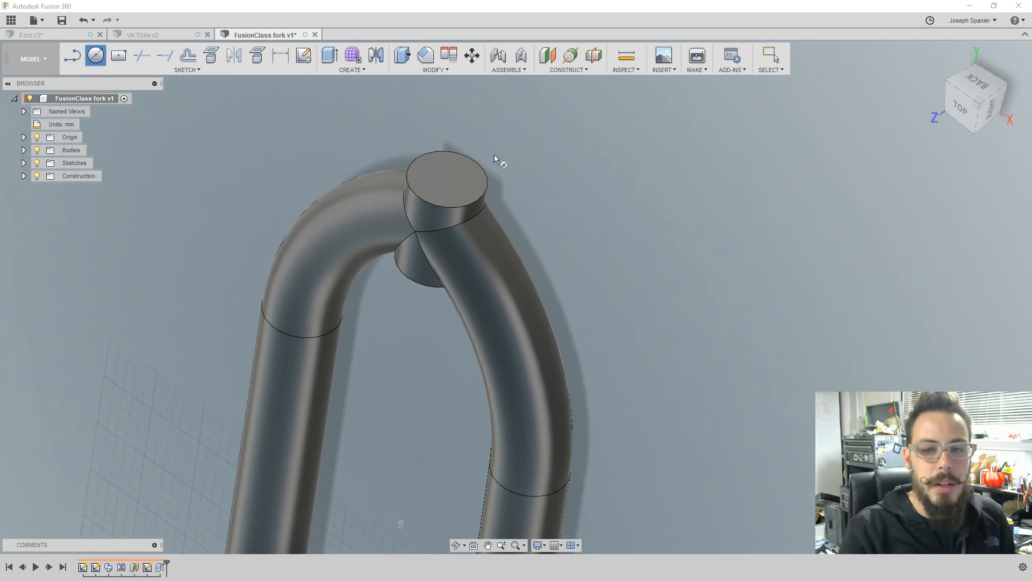
scroll(494, 154, down, 3)
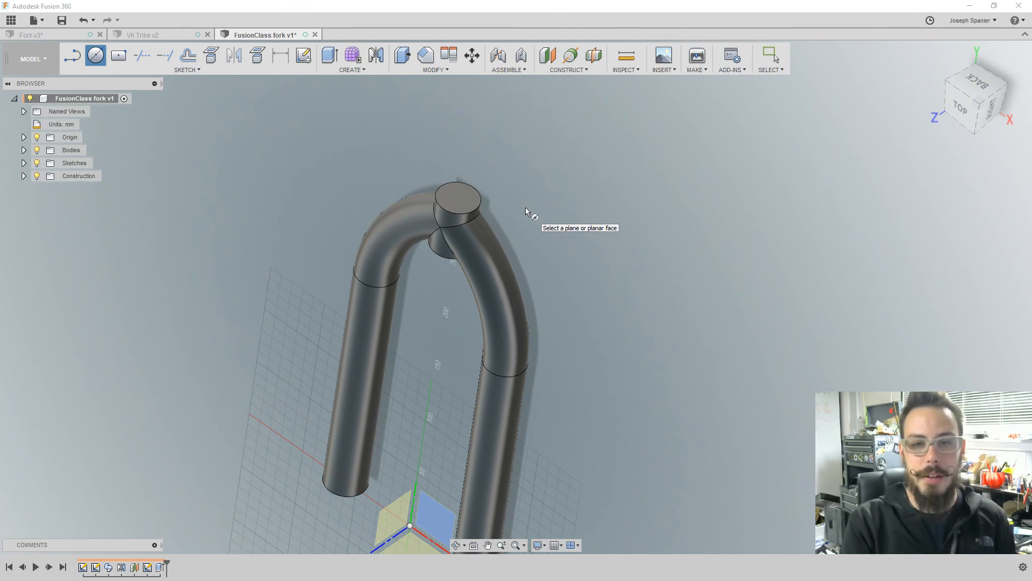
click(469, 195)
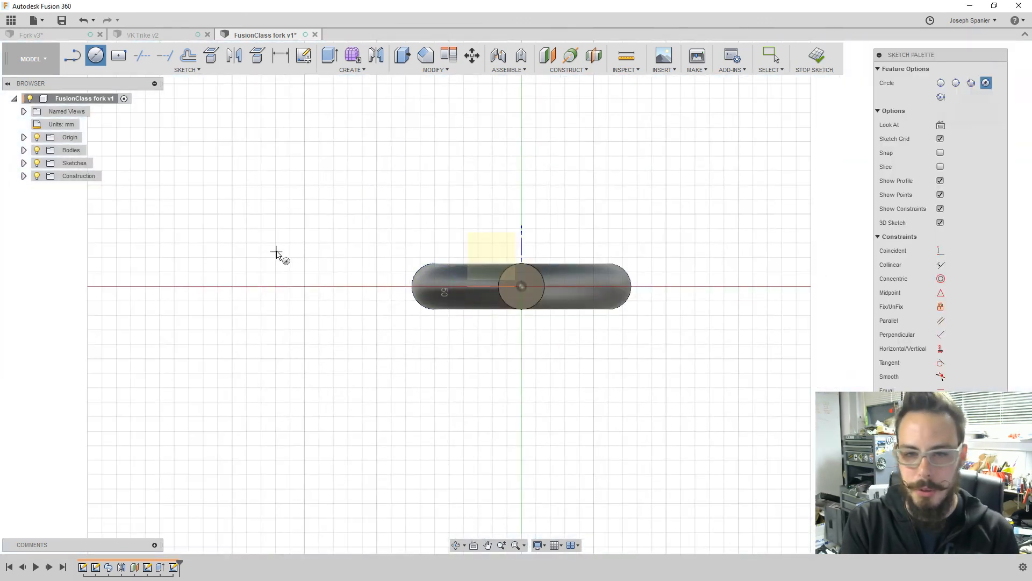
click(523, 290)
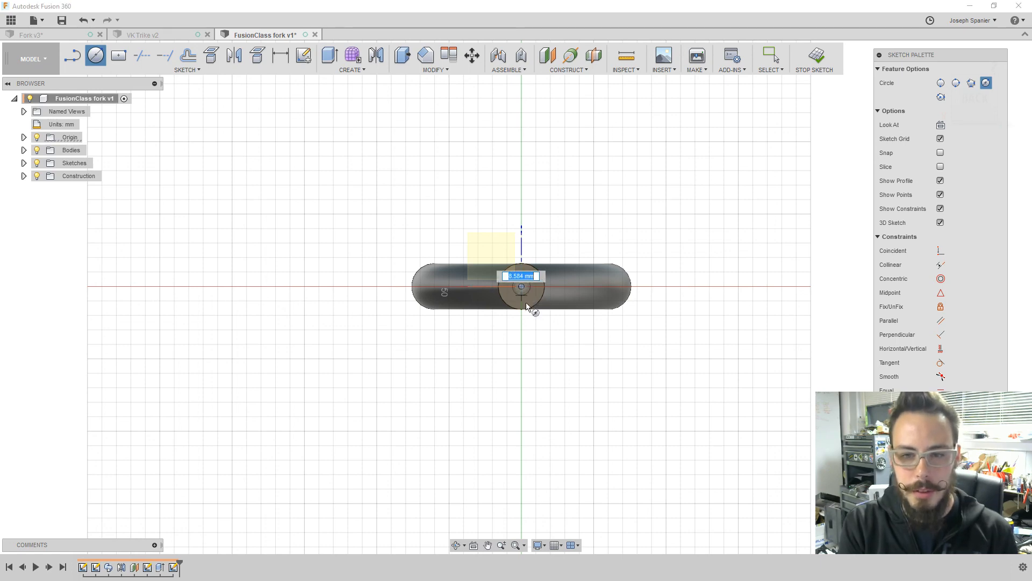
scroll(533, 304, up, 5)
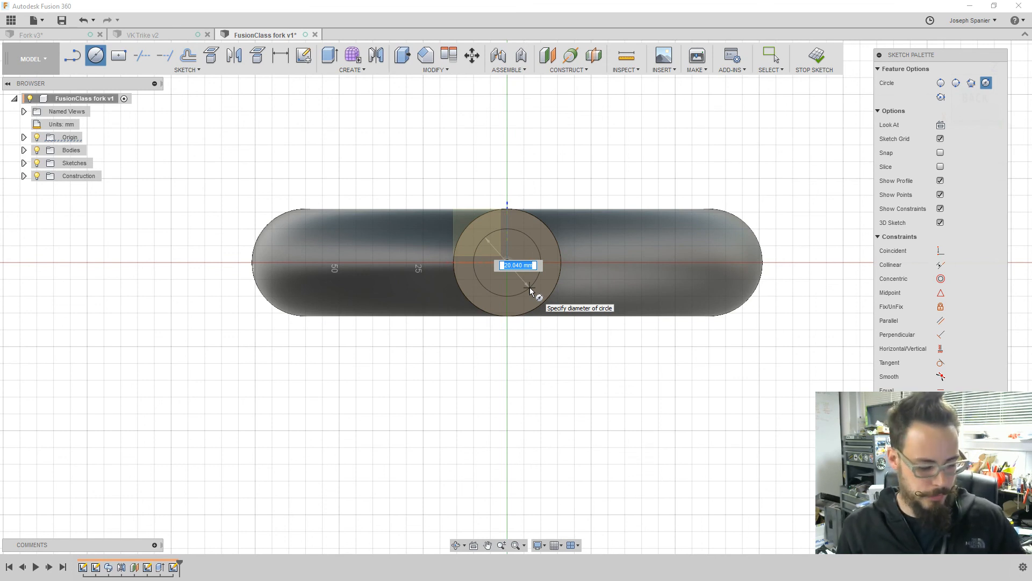
text(25.4)
key(Tab)
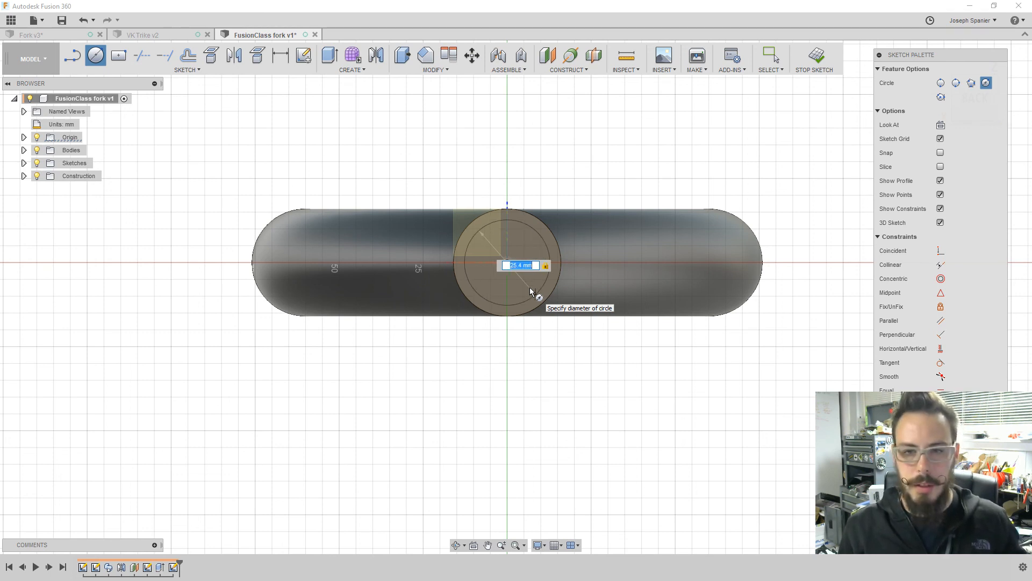
key(Return)
key(Escape)
- Extrude the inner 25.4 mm circle 157 mm outward from the crown as the steerer, using the Join operation
shift+middle_drag(593, 166, 588, 187)
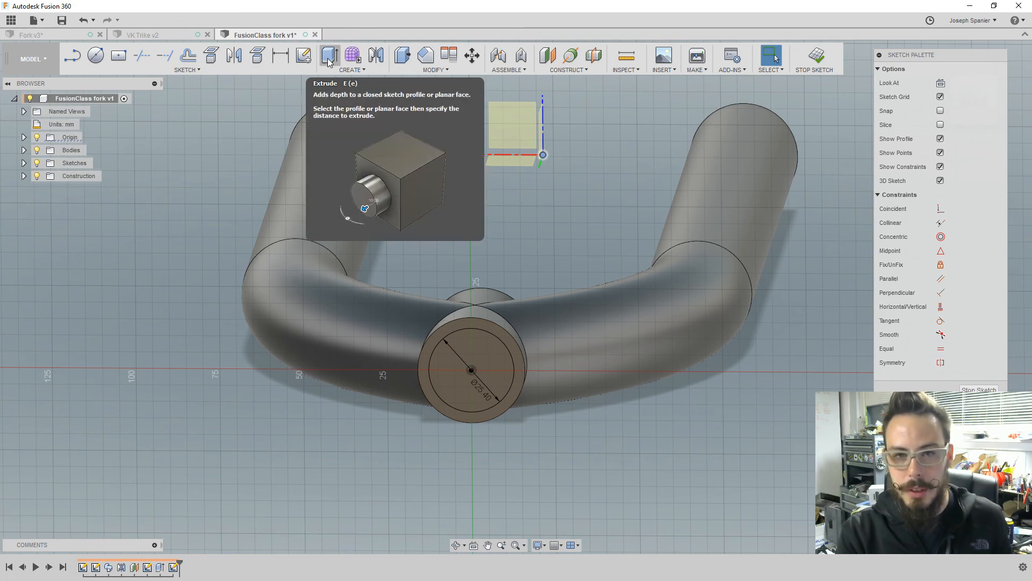
click(402, 56)
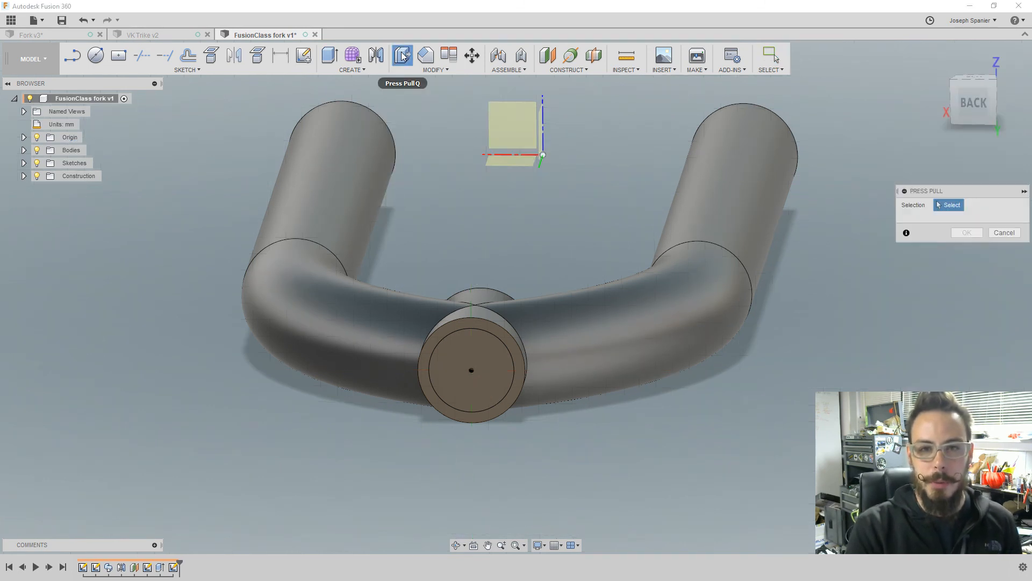
click(462, 359)
text(157)
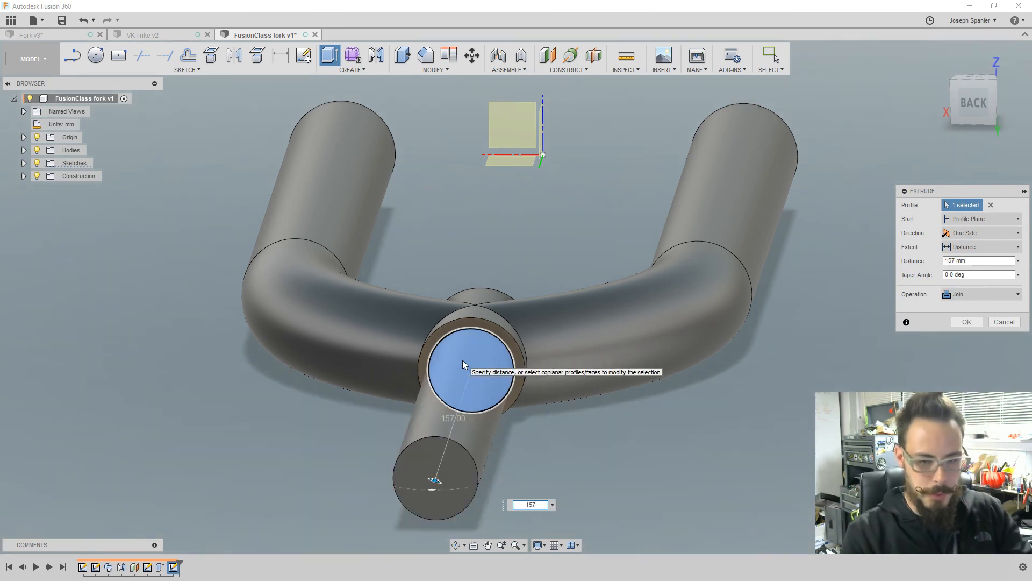
key(Return)
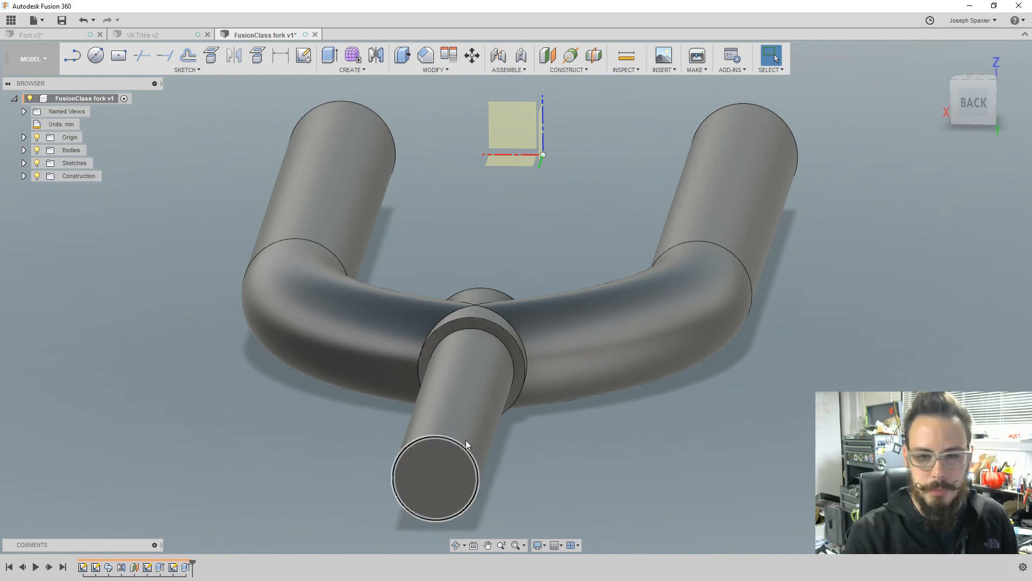
shift+middle_drag(466, 440, 458, 406)
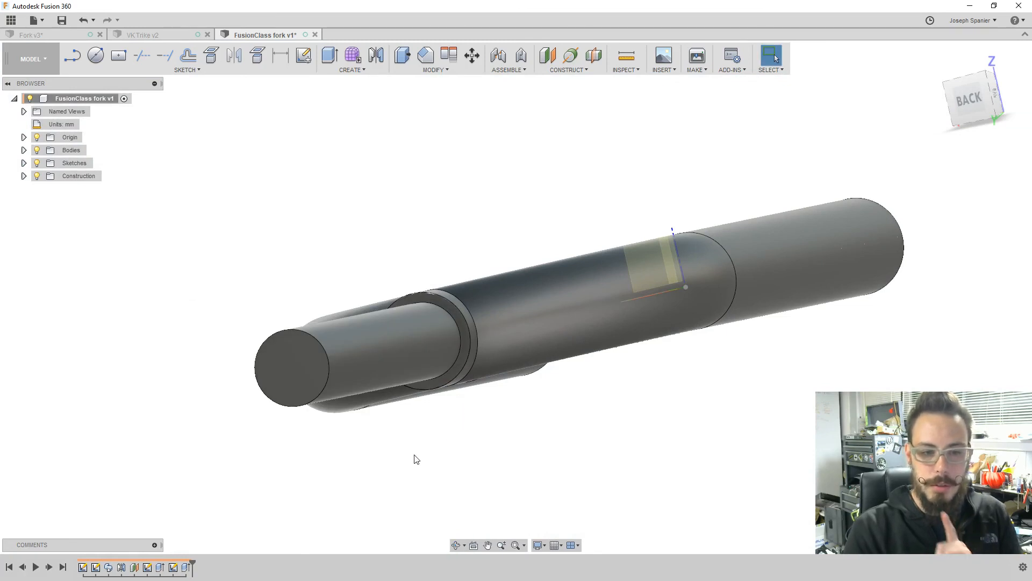
click(174, 567)
right_click(176, 568)
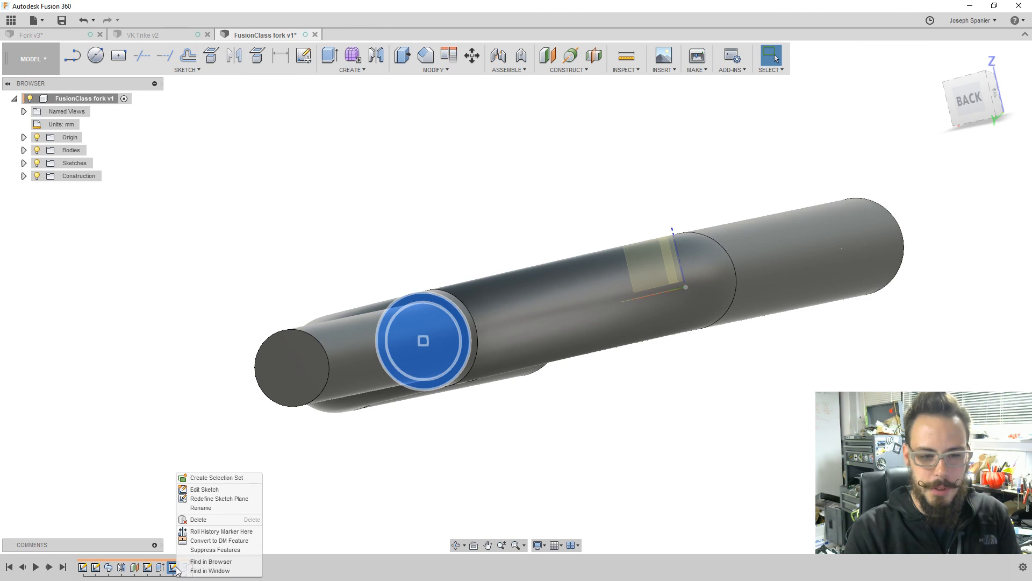
click(139, 504)
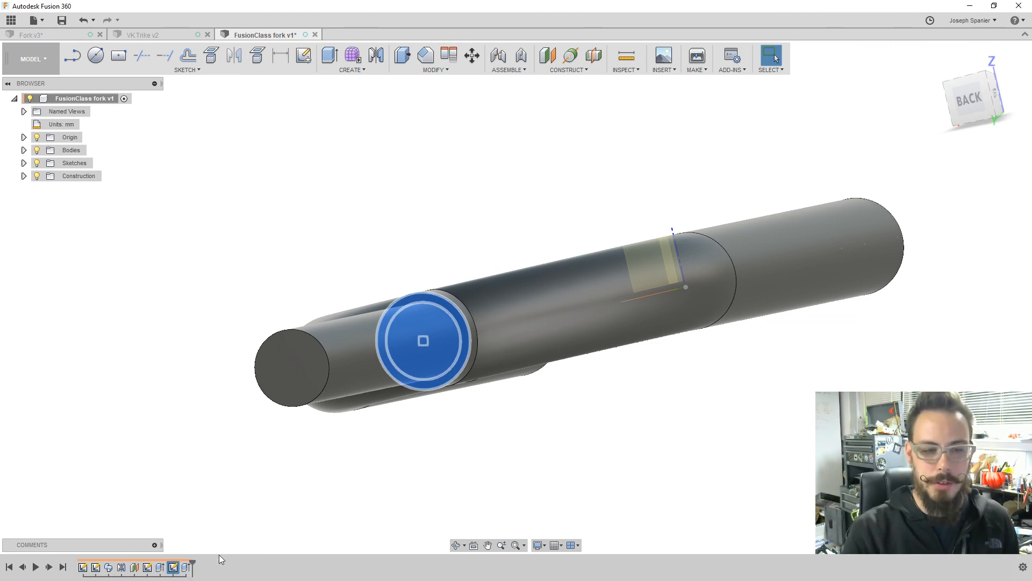
click(152, 444)
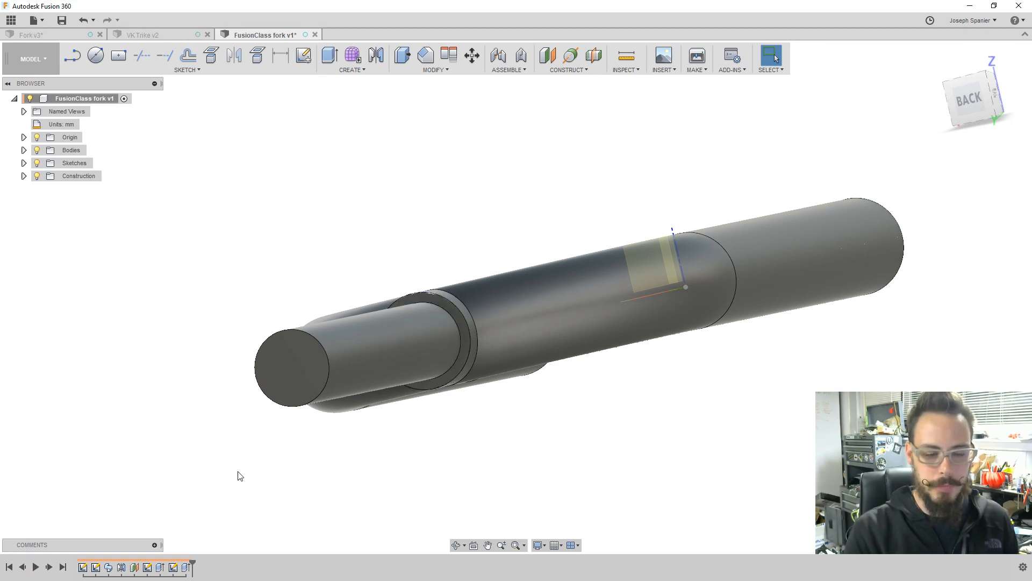
scroll(299, 441, up, 1)
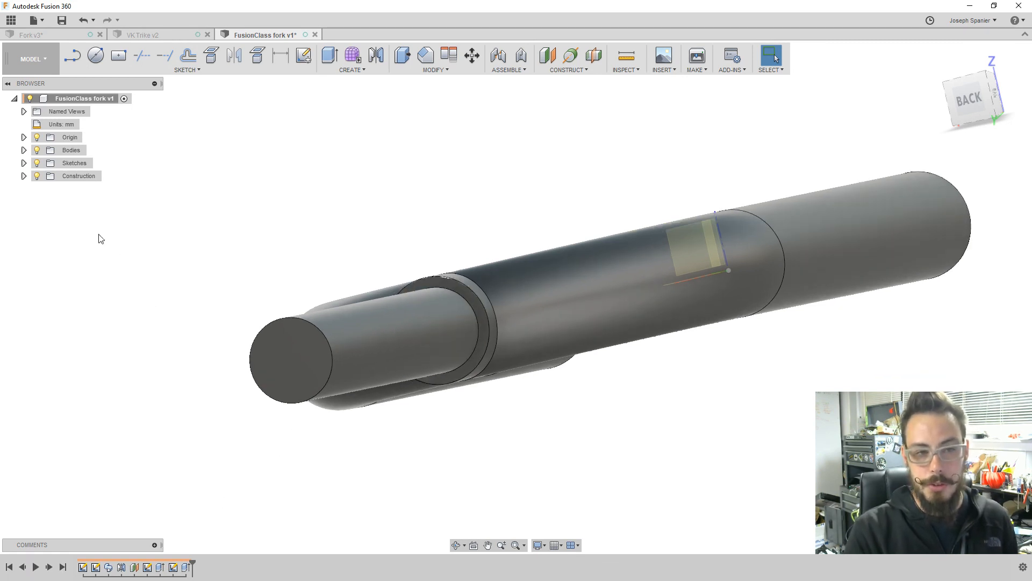
click(23, 163)
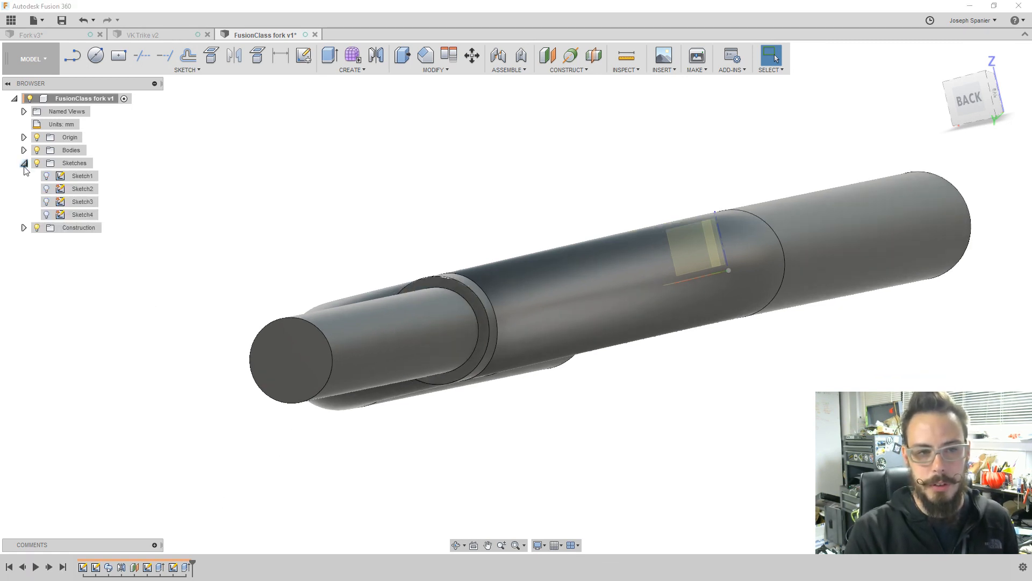
click(71, 215)
right_click(71, 215)
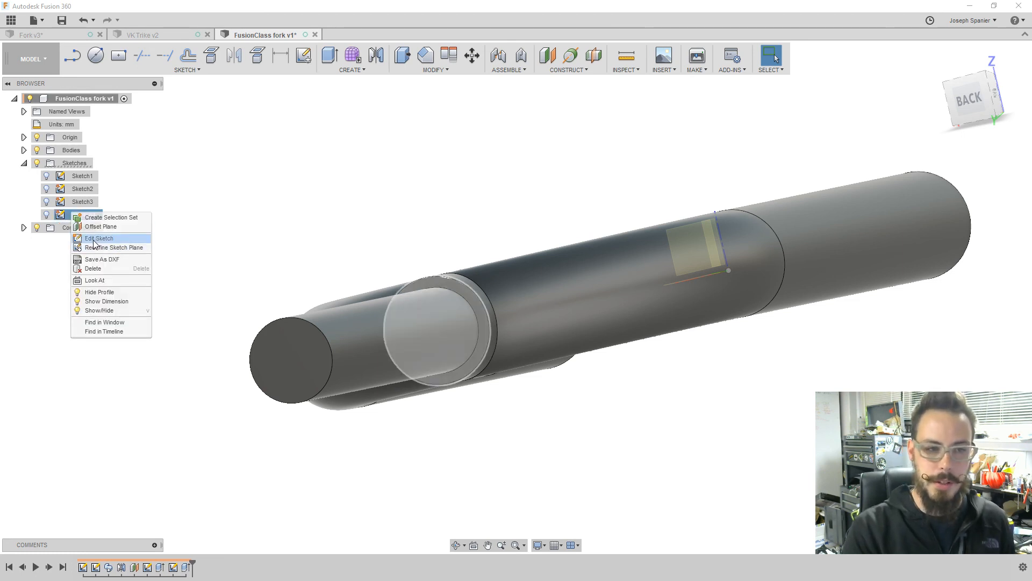
click(227, 209)
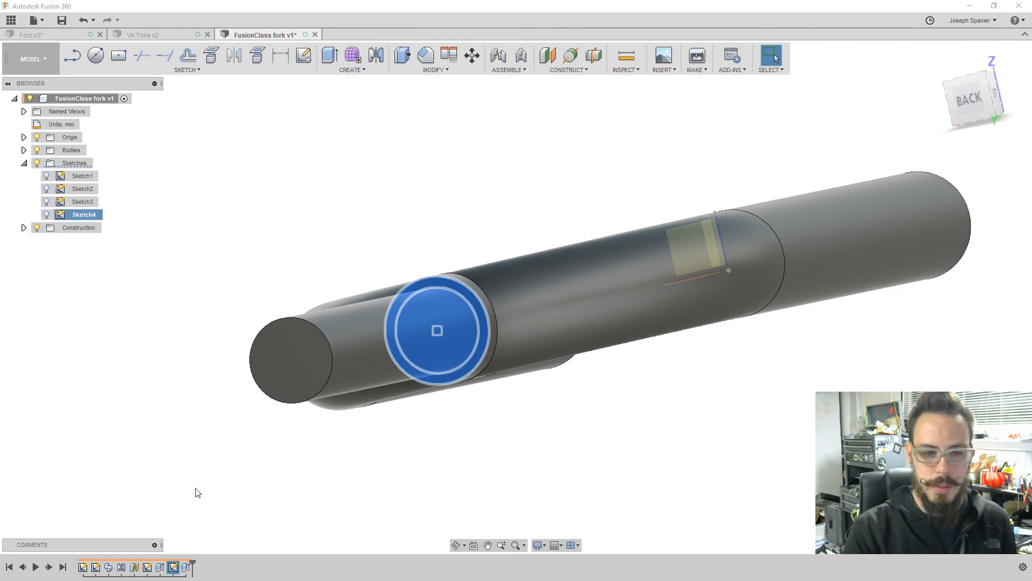
click(192, 545)
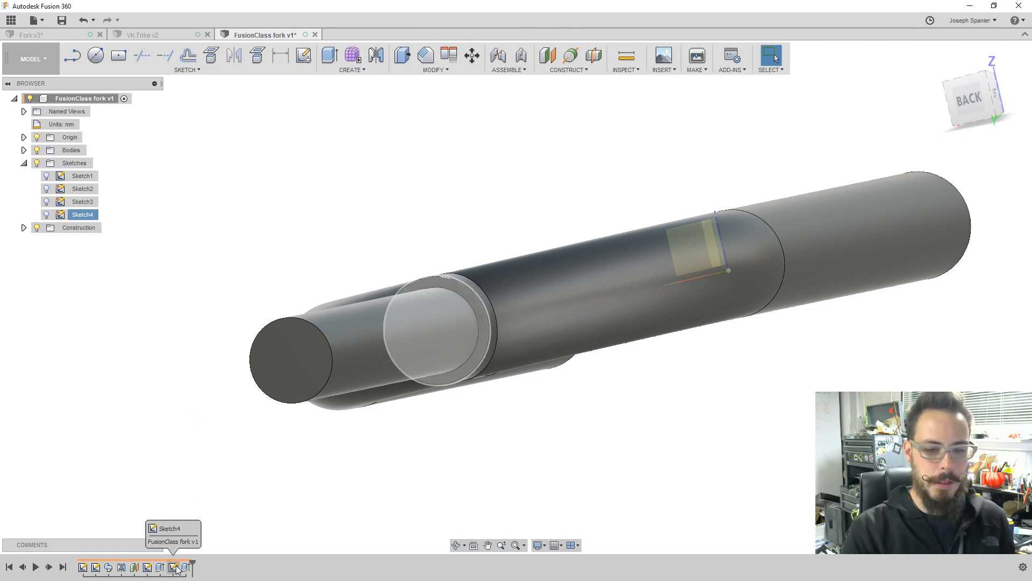
right_click(176, 568)
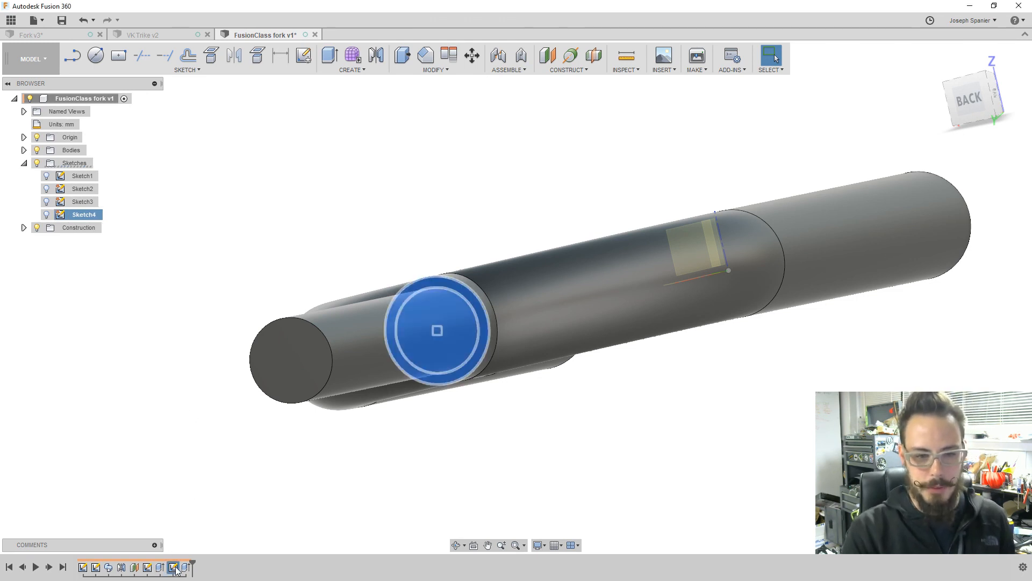
click(133, 453)
click(129, 457)
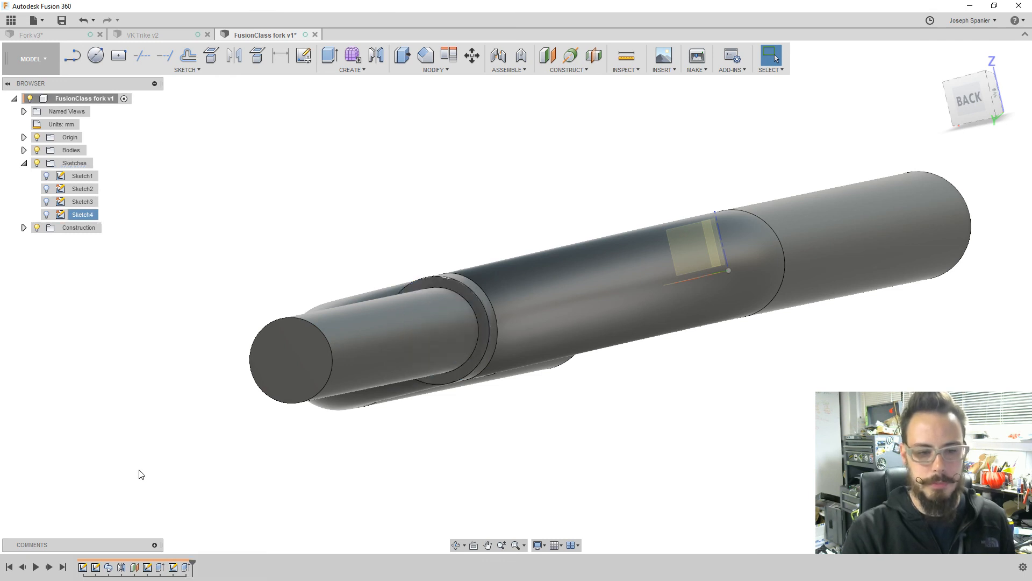
right_click(173, 568)
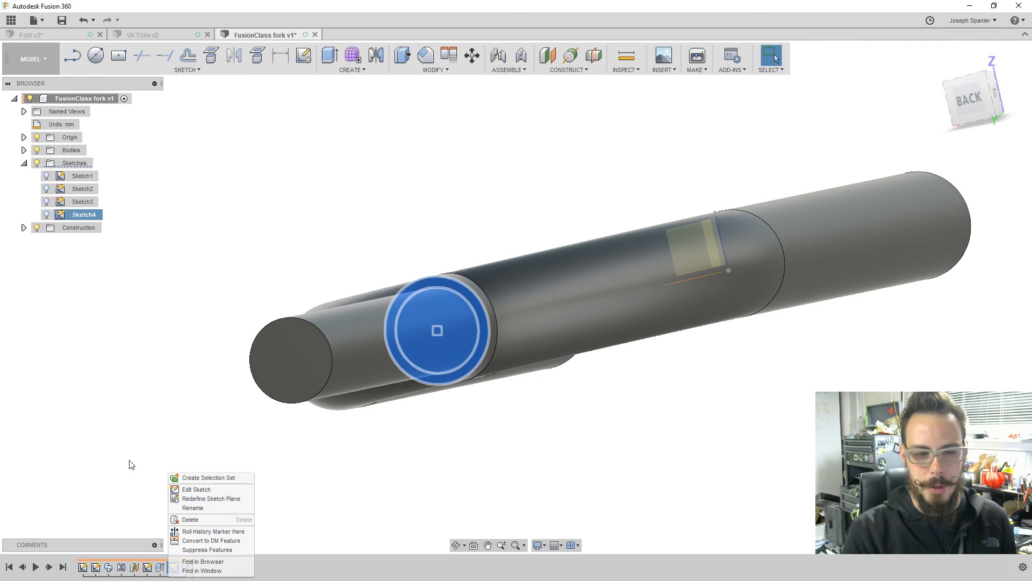
click(190, 447)
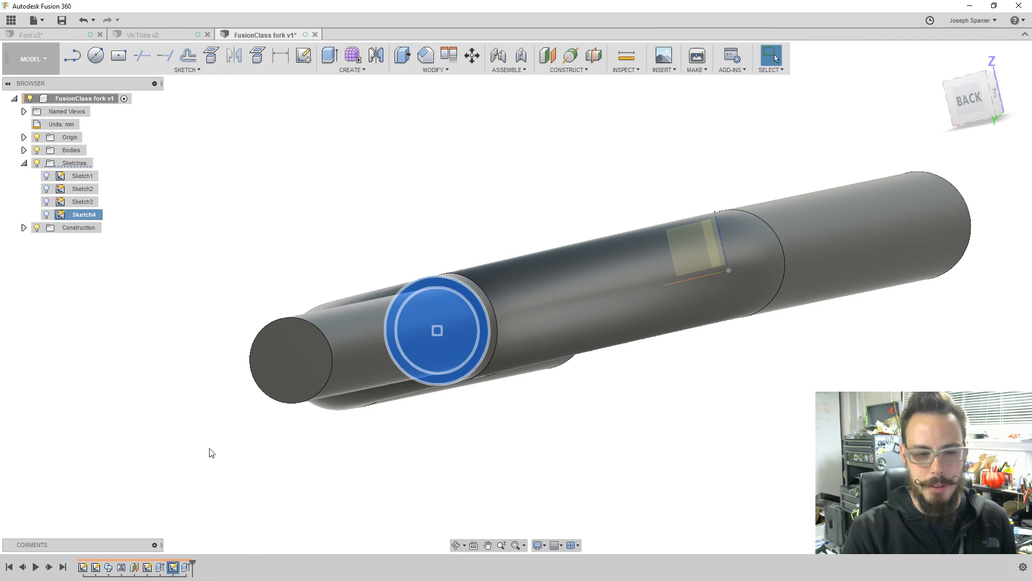
right_click(172, 568)
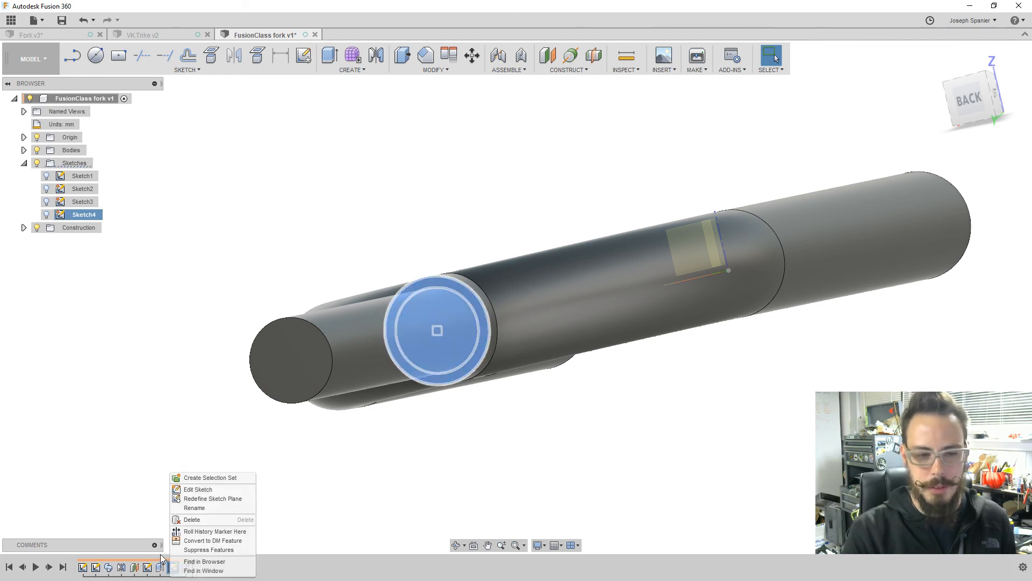
click(177, 390)
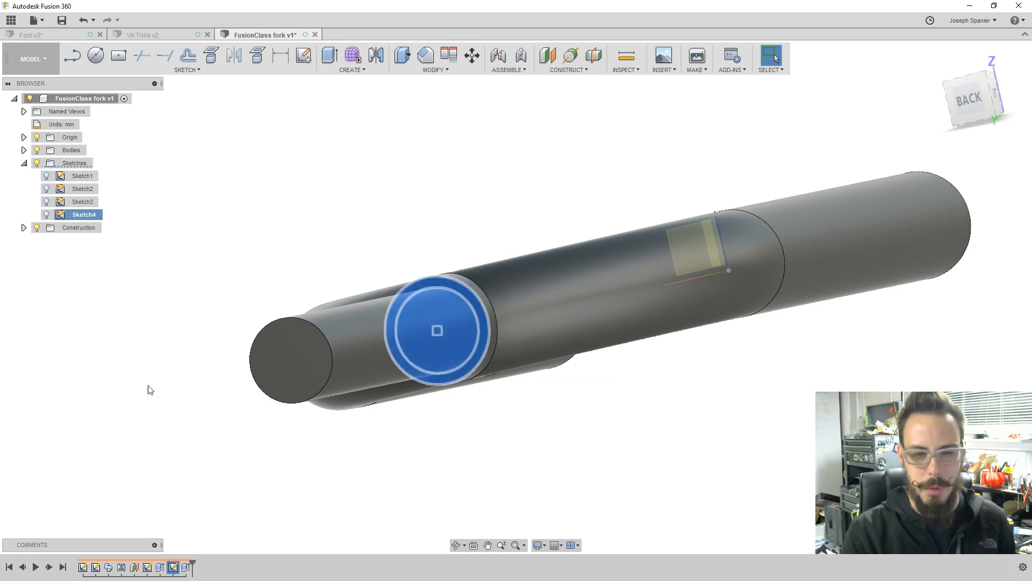
click(181, 389)
shift+middle_drag(186, 420, 186, 435)
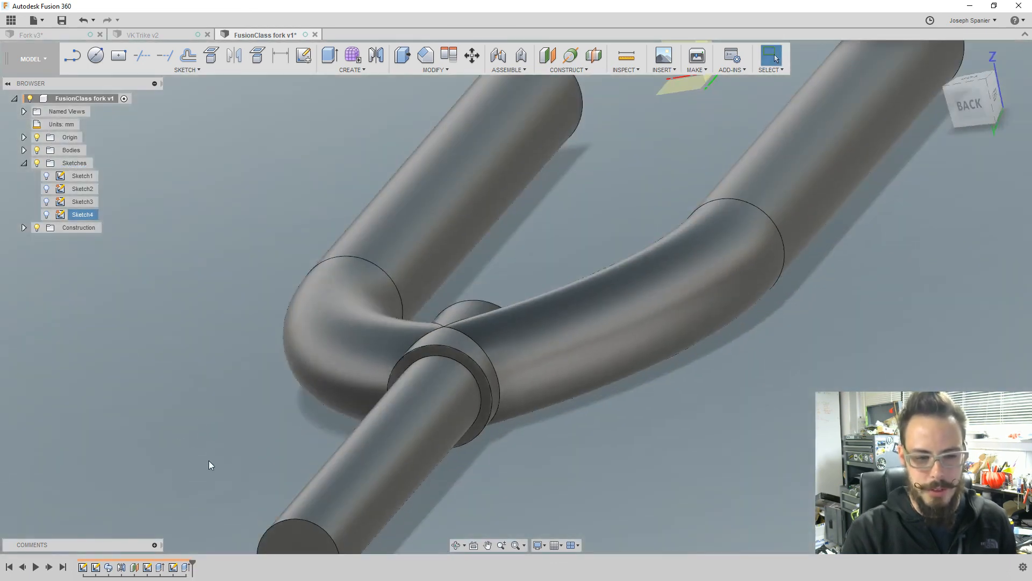
- Edit the steerer circle's sketch, enter its diameter in inches as 1 in, and finish the sketch
right_click(172, 568)
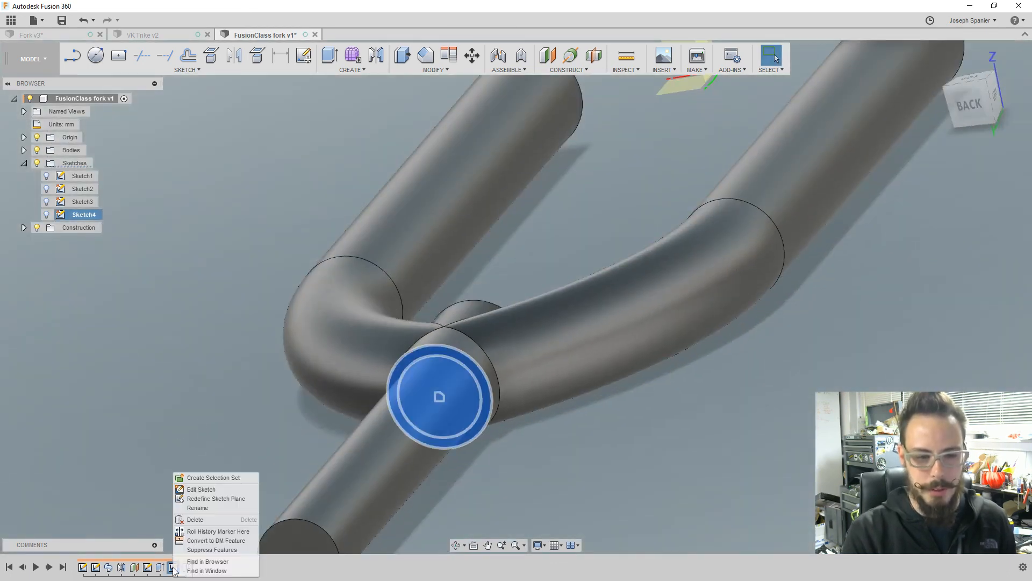
click(203, 490)
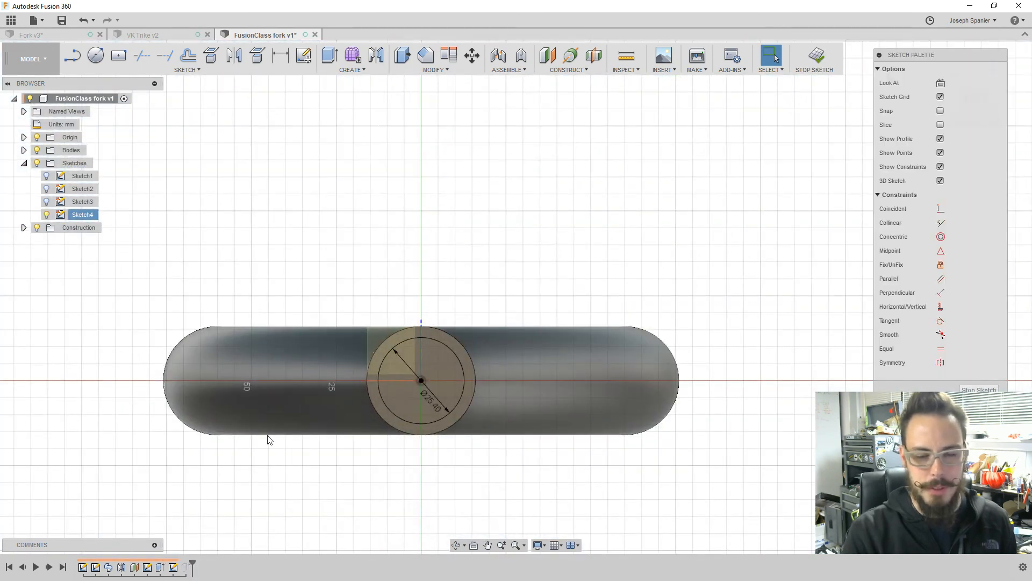
double_click(434, 408)
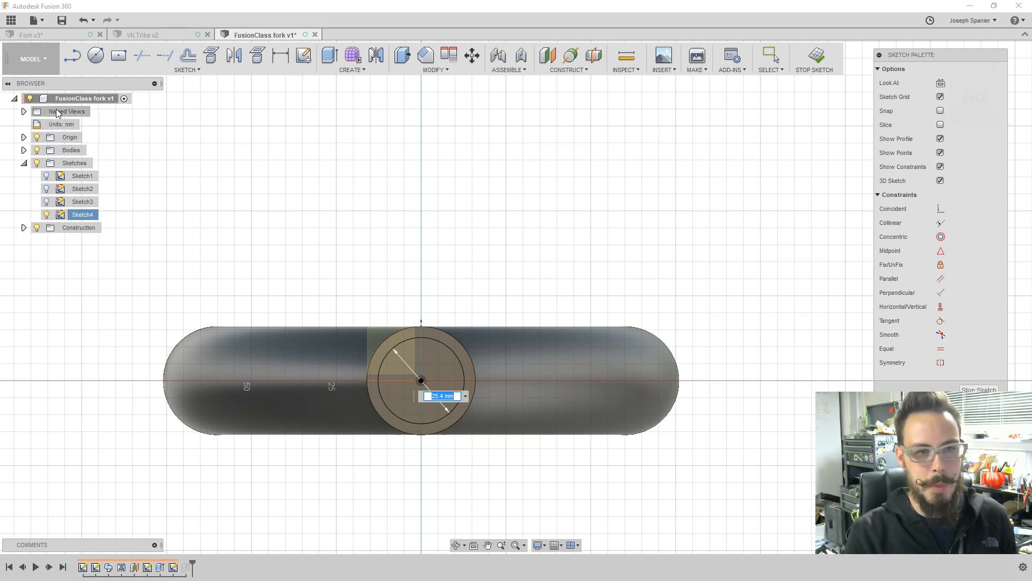
click(85, 124)
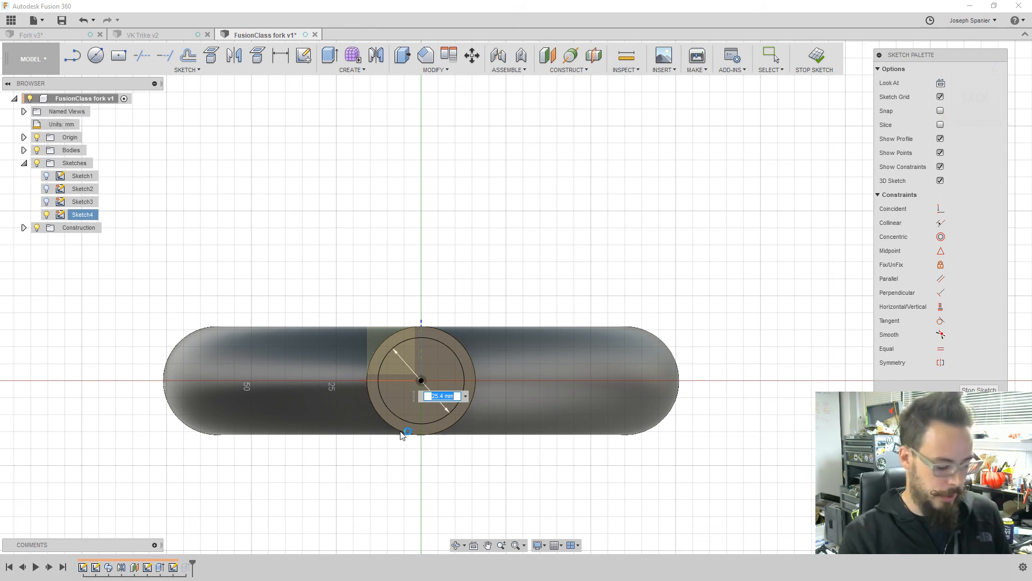
text(1)
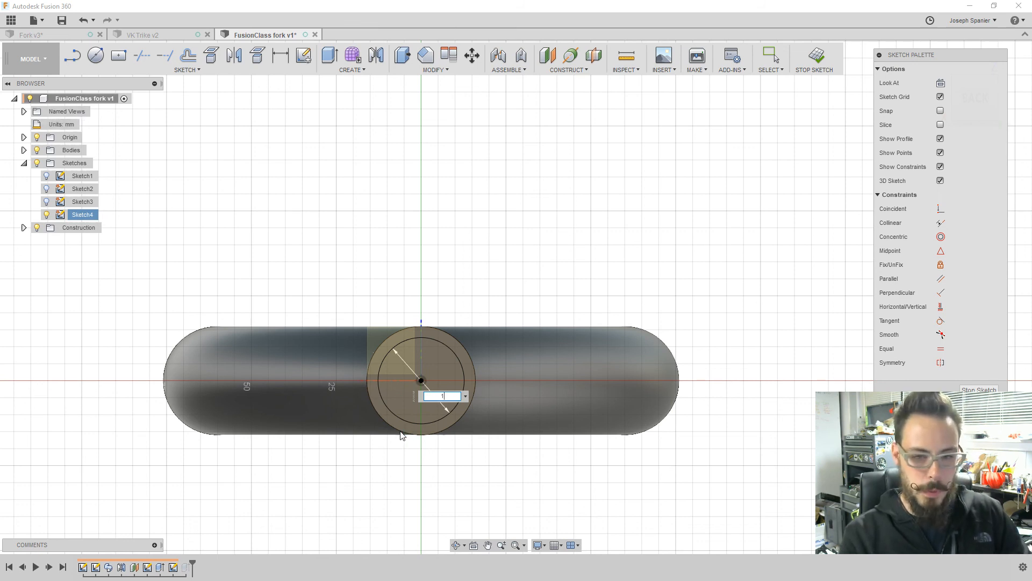
text(")
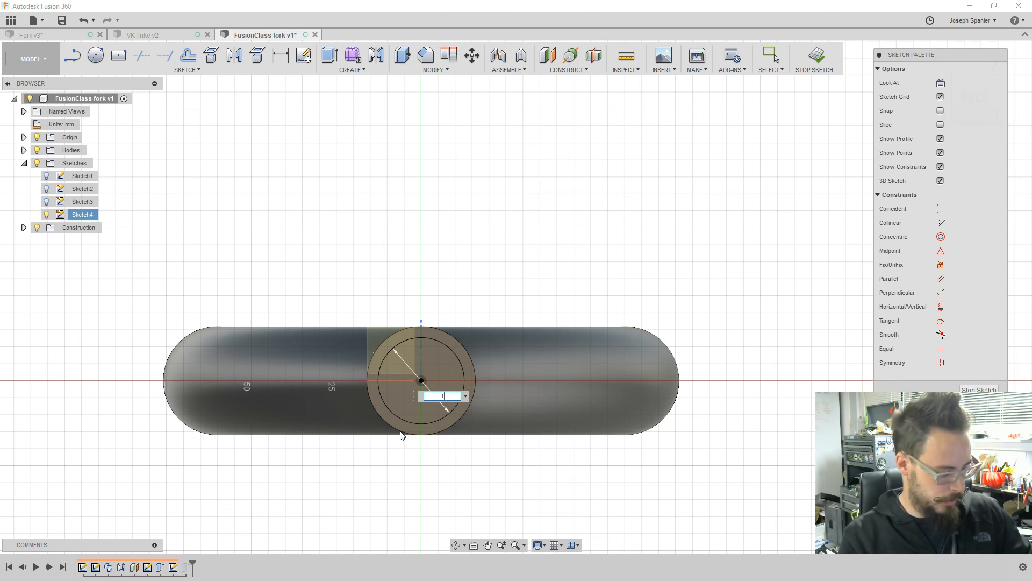
text(in)
key(Return)
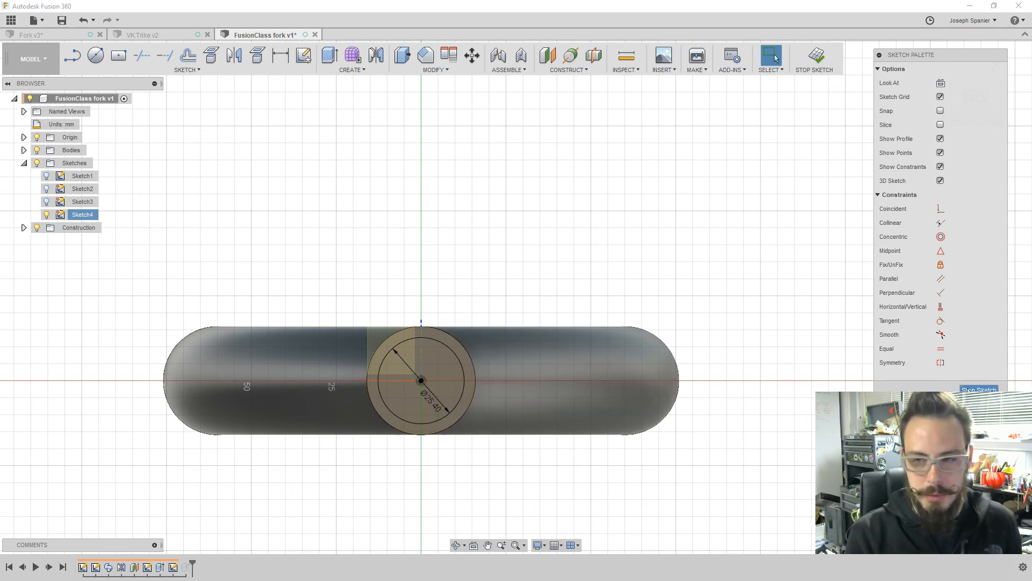
click(979, 389)
shift+middle_drag(496, 257, 404, 357)
shift+middle_drag(324, 318, 299, 347)
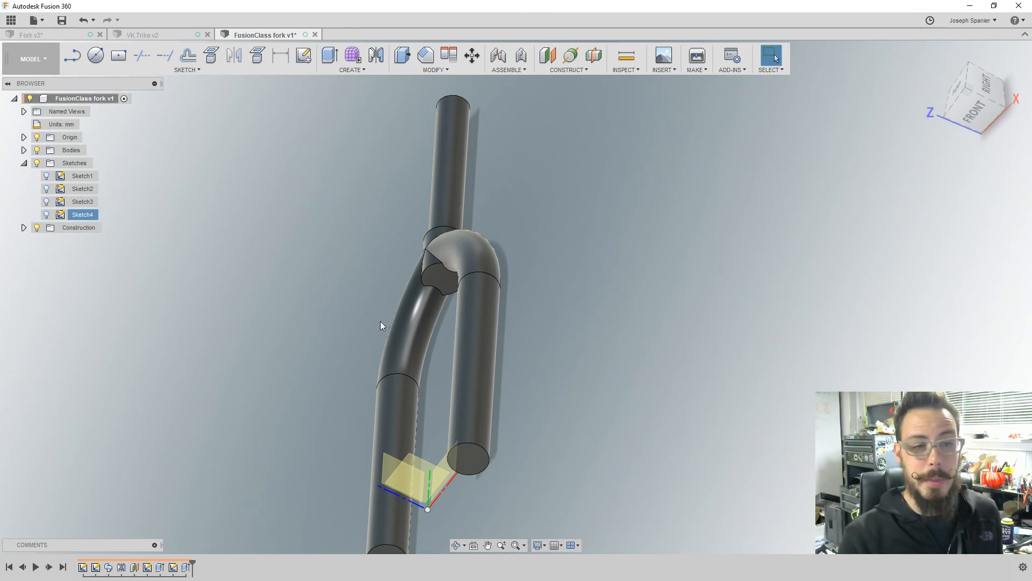
shift+middle_drag(308, 322, 324, 300)
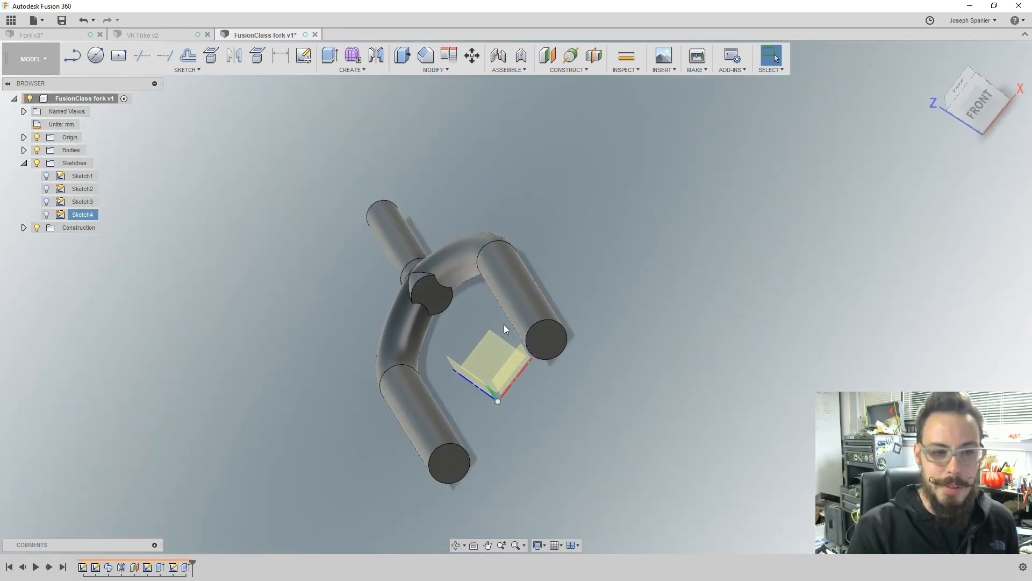
- Shell the fork to a 2 mm inside thickness, opening both leg ends, the crown's lower face and the steerer's free end
shift+middle_drag(456, 354, 389, 374)
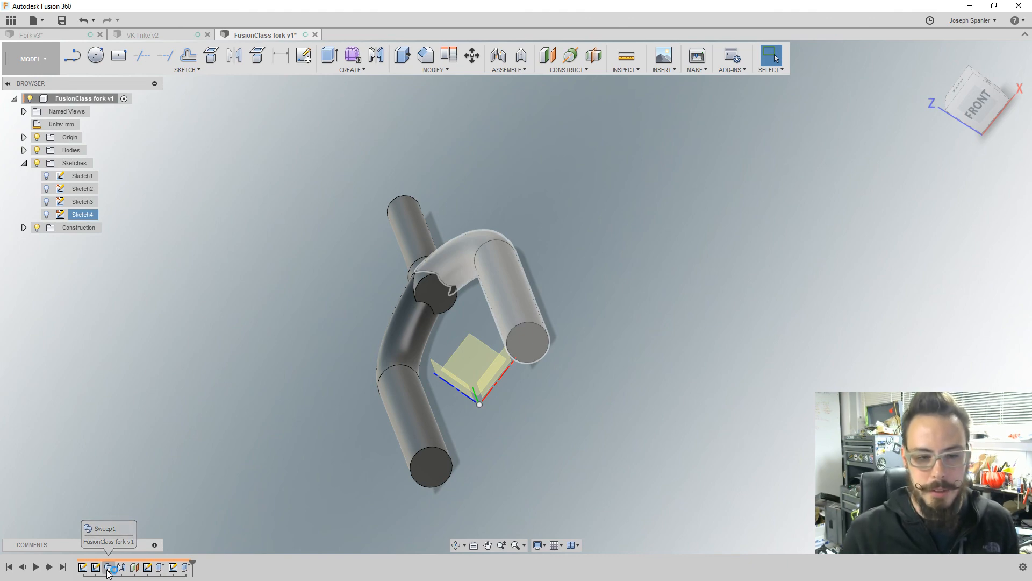
click(435, 70)
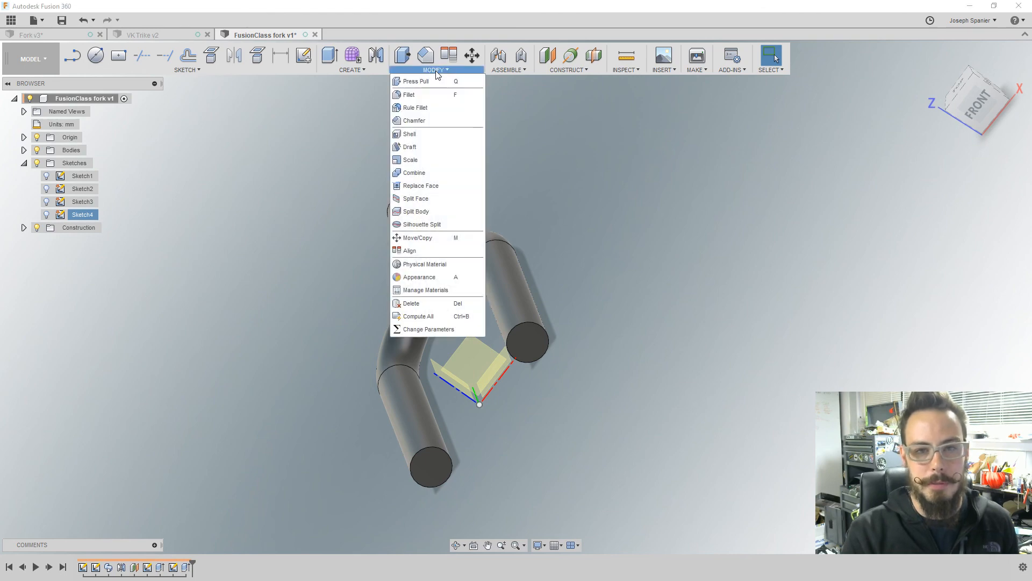
click(427, 139)
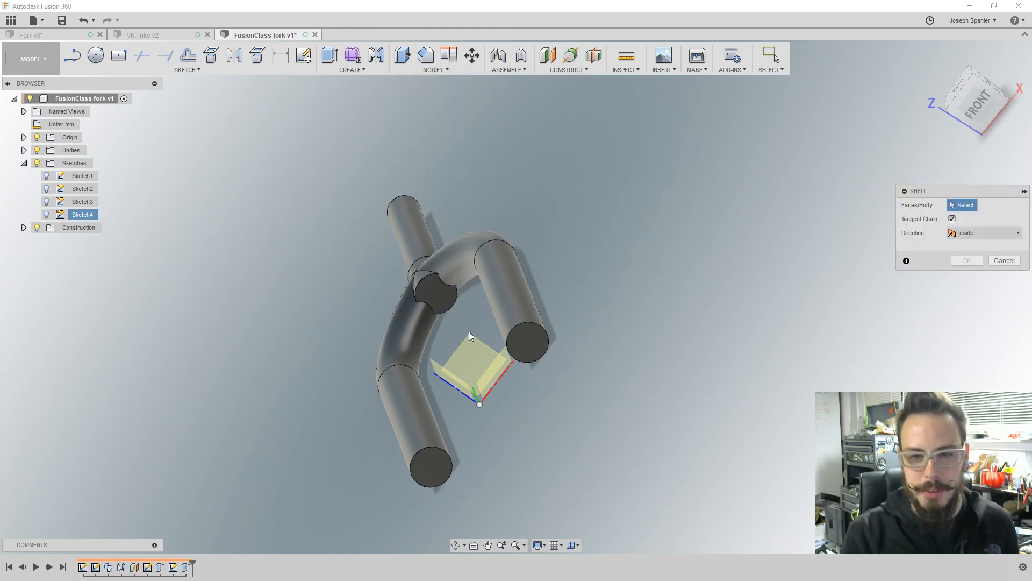
click(517, 338)
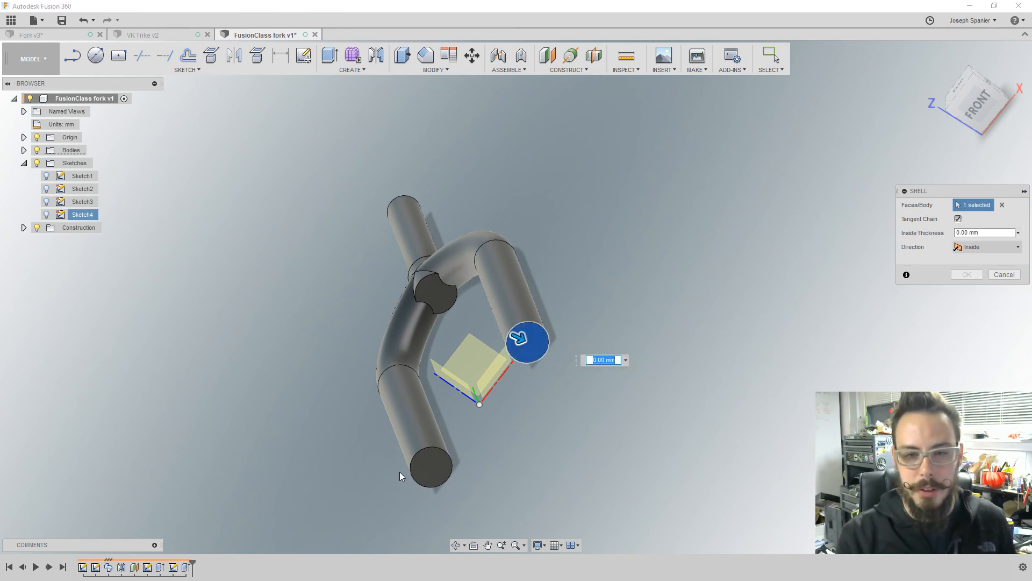
click(429, 461)
click(441, 302)
shift+middle_drag(375, 281, 430, 317)
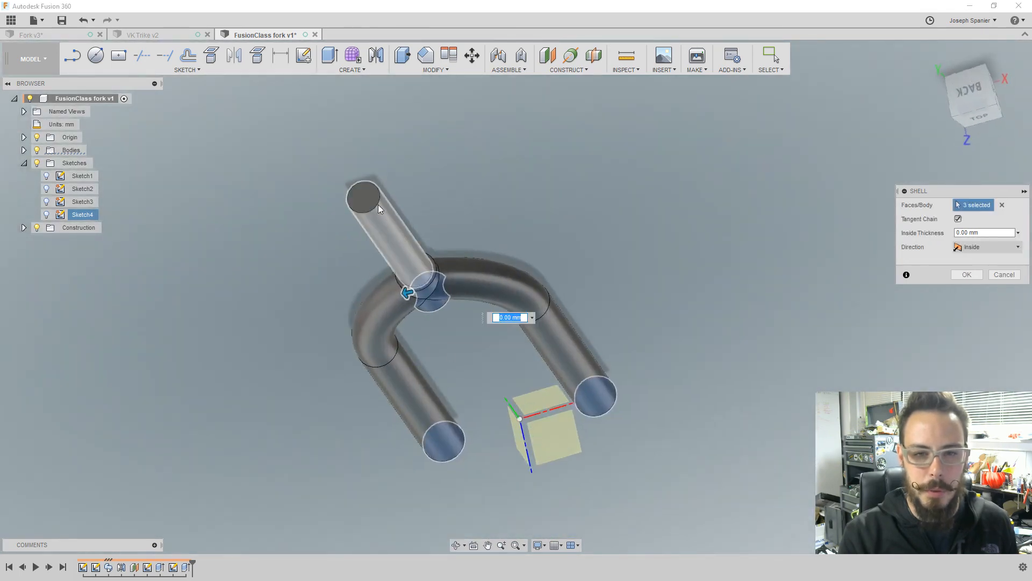
click(369, 203)
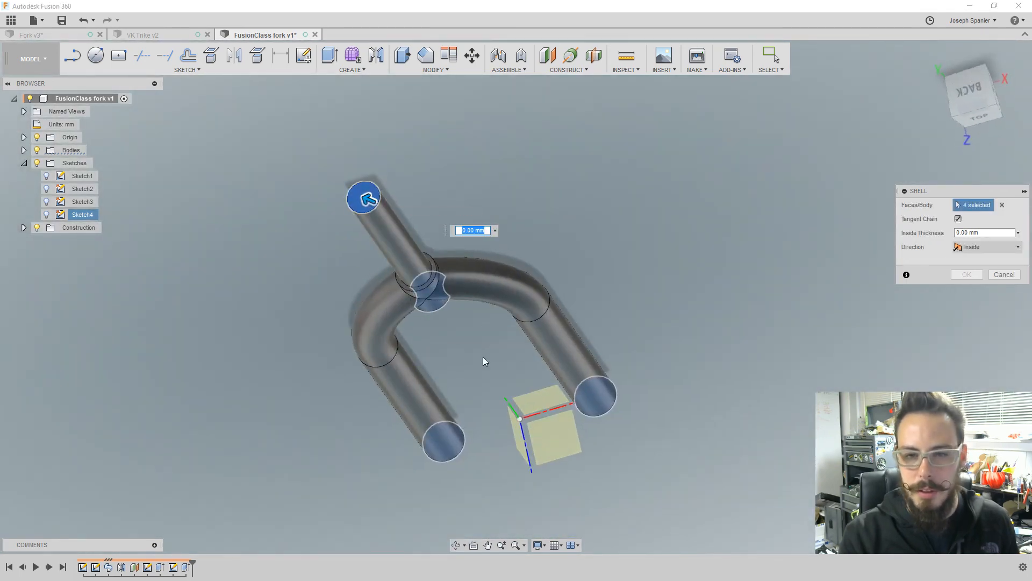
text(2)
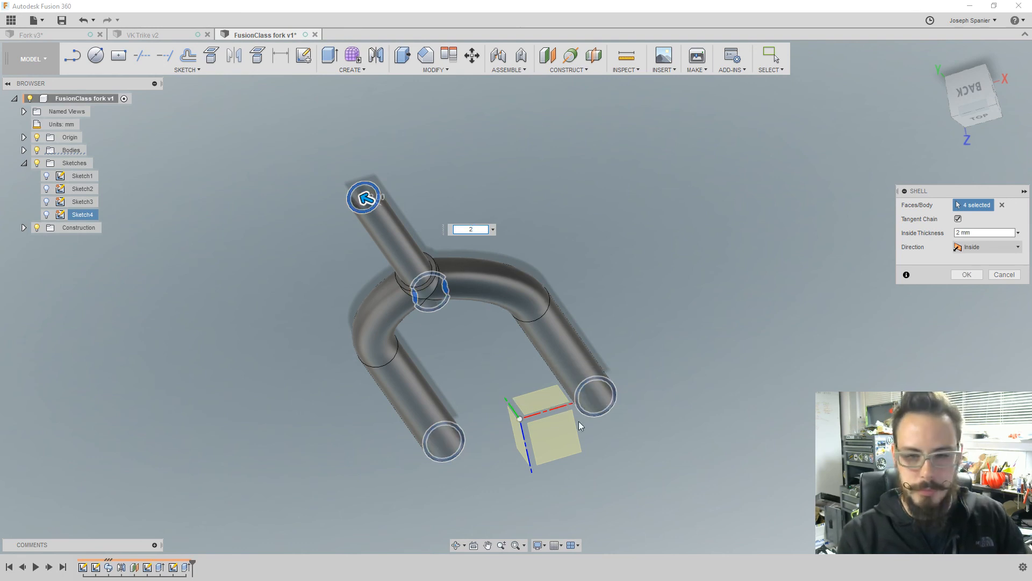
click(960, 236)
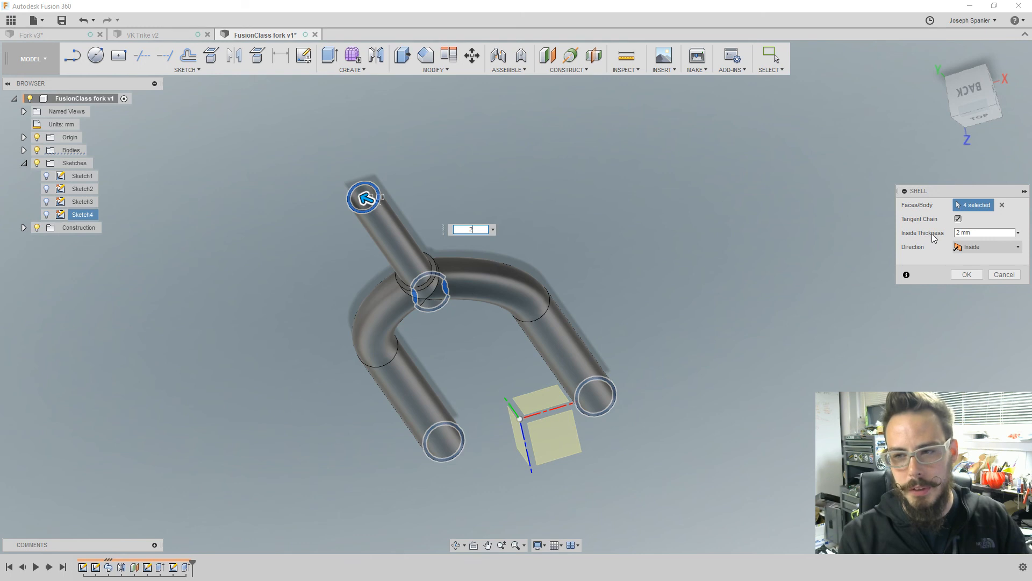
click(960, 275)
- Create a construction axis through the centre of the straight fork leg on the positive X side
shift+middle_drag(821, 314, 430, 309)
scroll(410, 314, up, 5)
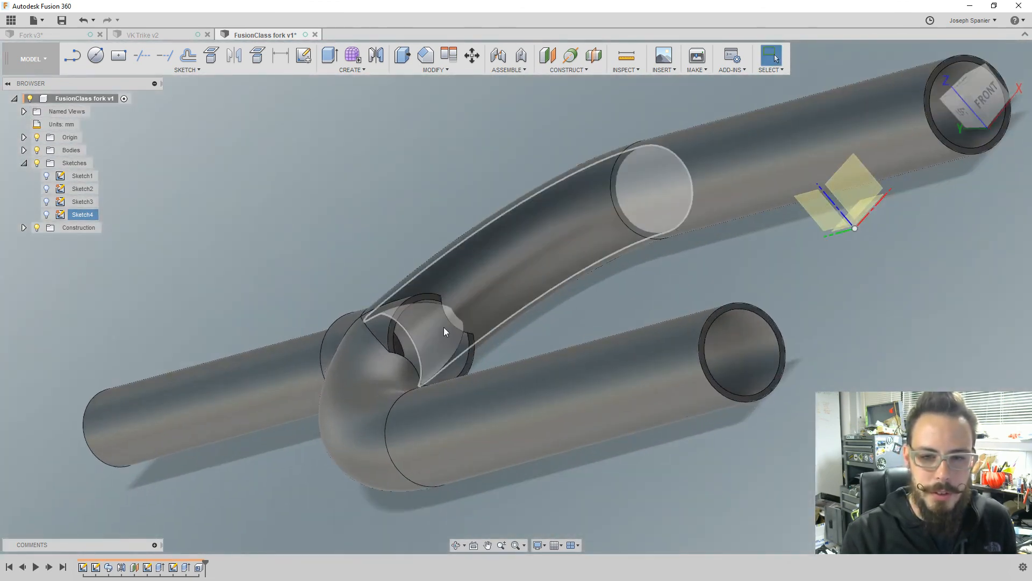
shift+middle_drag(438, 325, 380, 336)
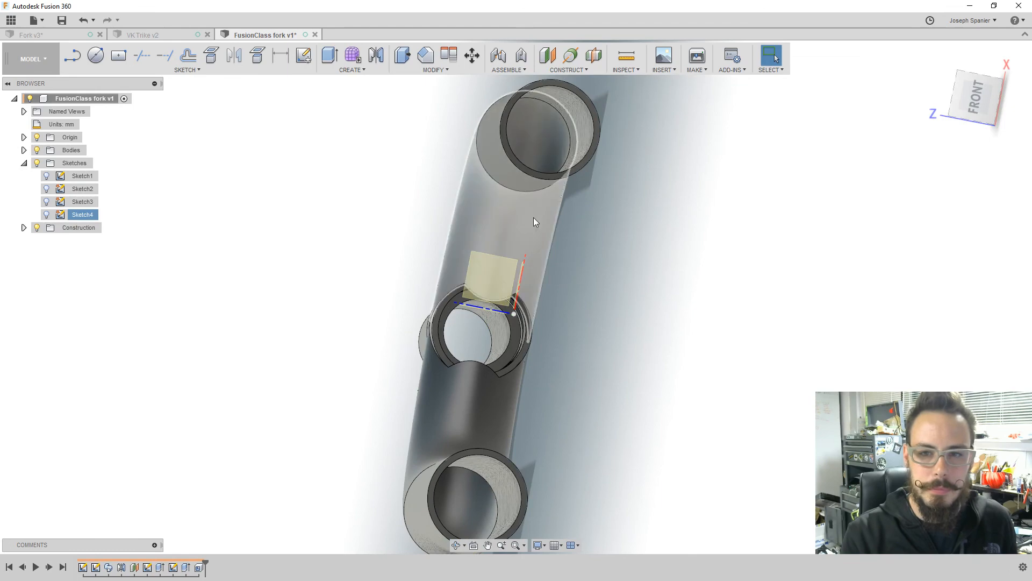
shift+middle_drag(647, 243, 659, 275)
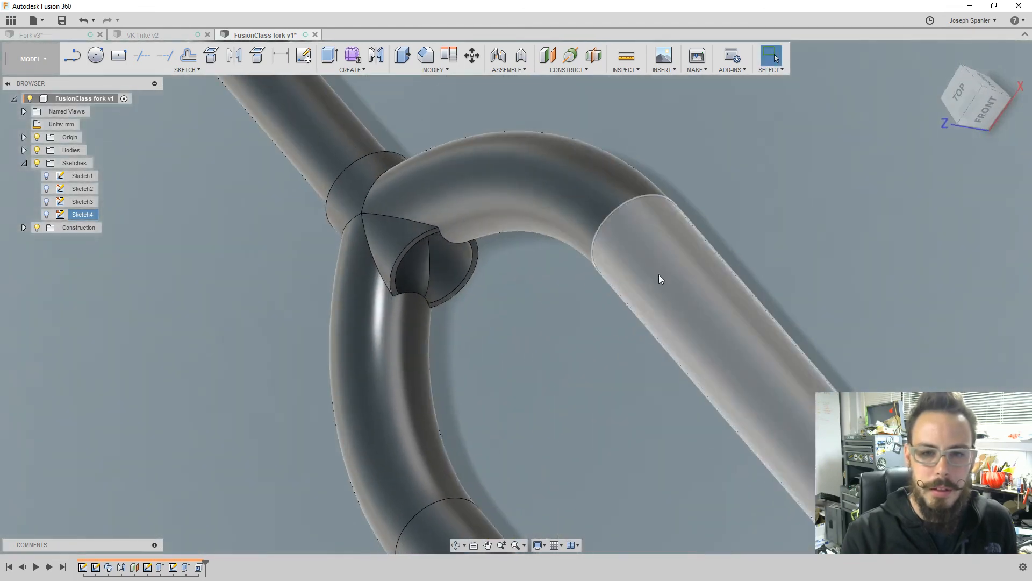
scroll(423, 292, down, 4)
shift+middle_drag(398, 288, 421, 292)
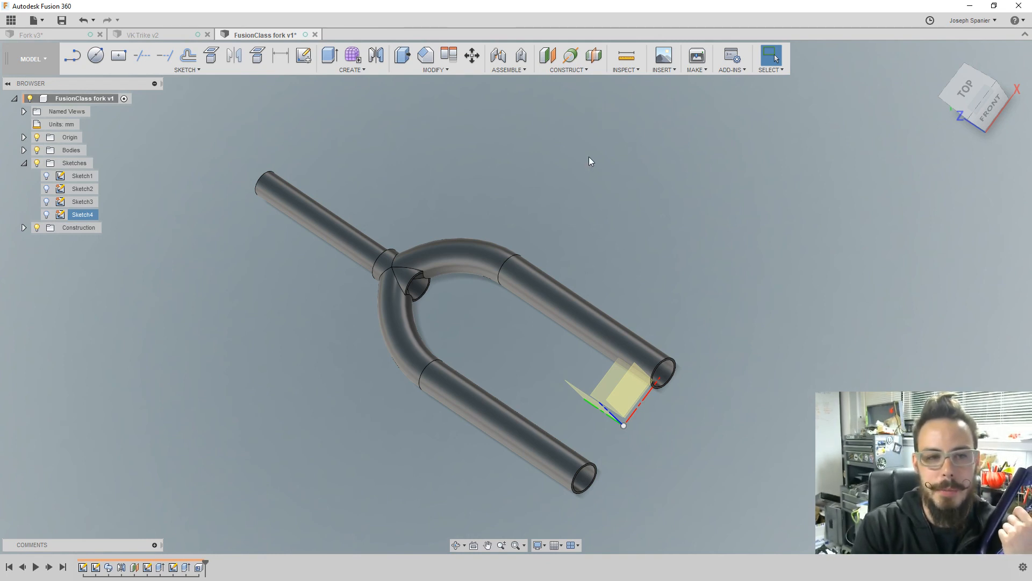
click(566, 71)
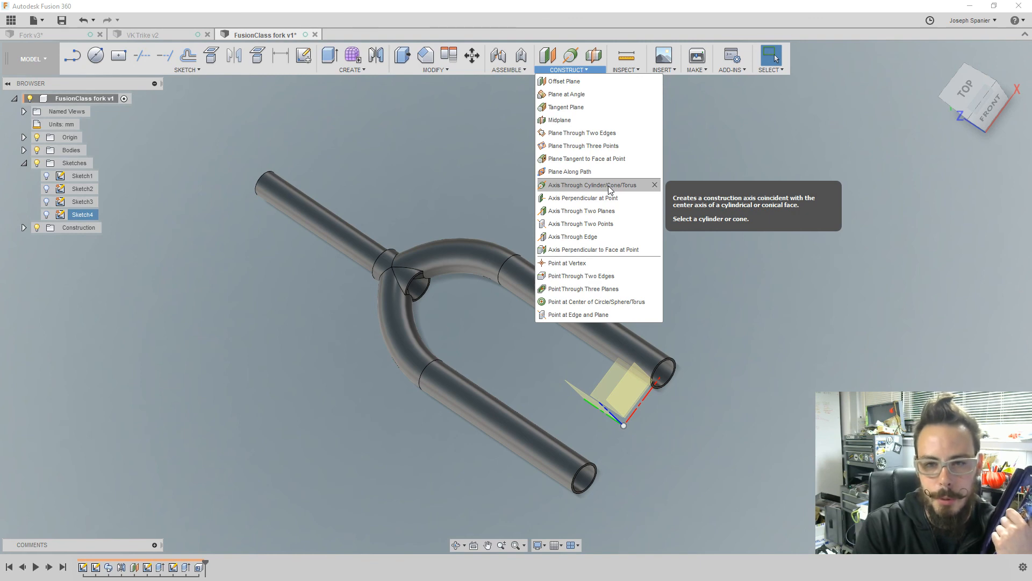
click(608, 186)
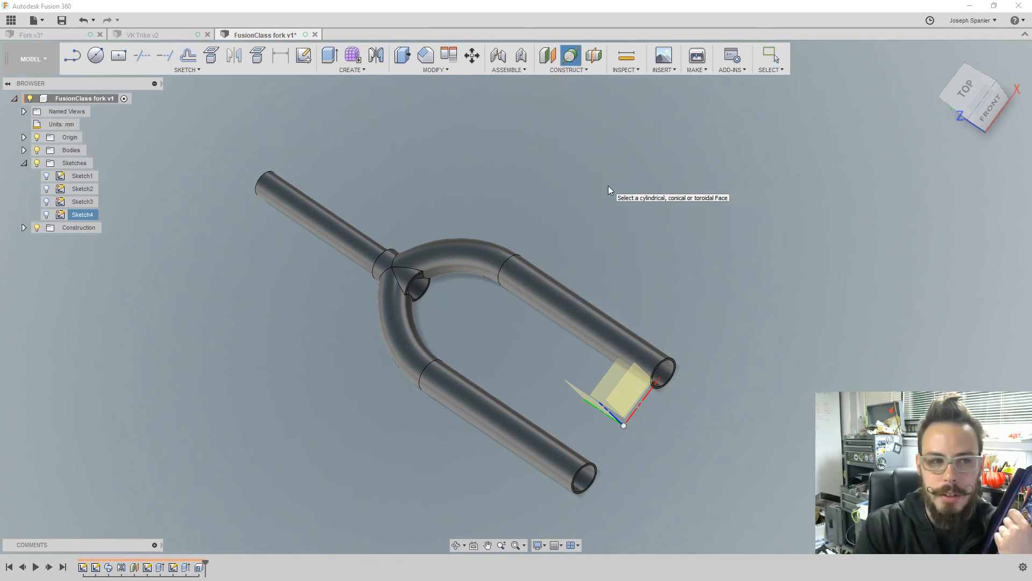
click(644, 353)
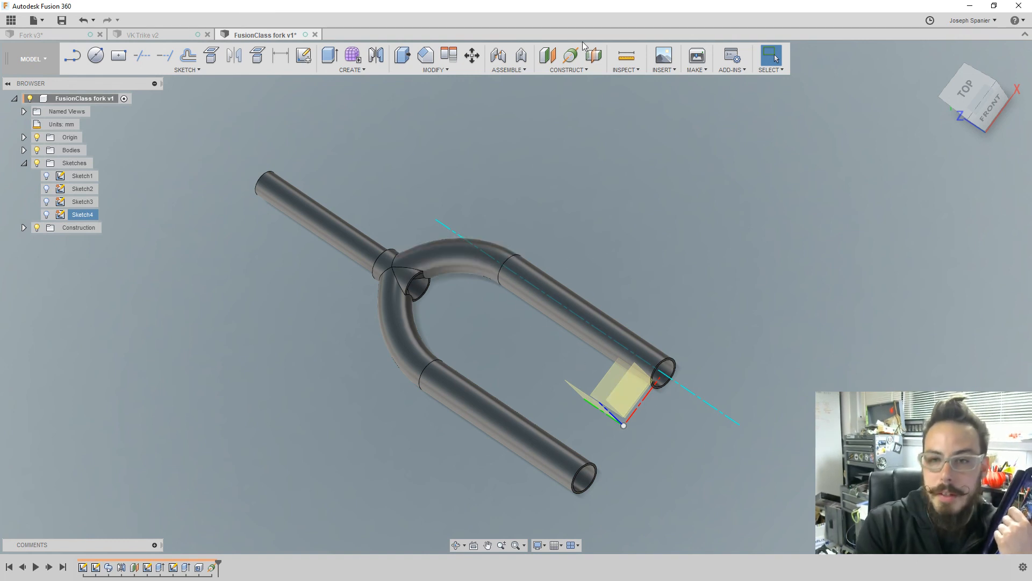
- Create a construction plane at -90 degrees through the fork leg's centre axis
click(575, 70)
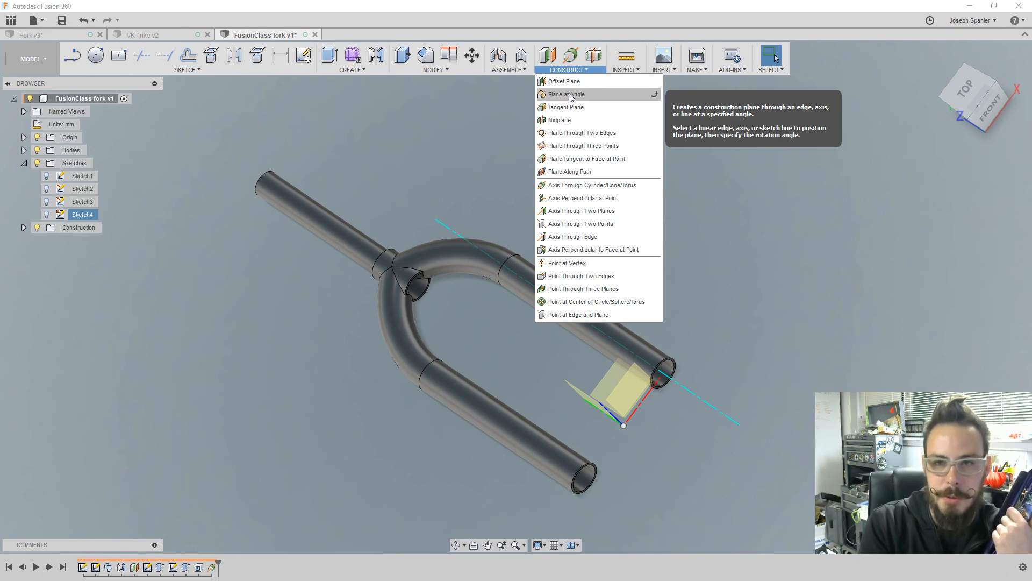
click(569, 94)
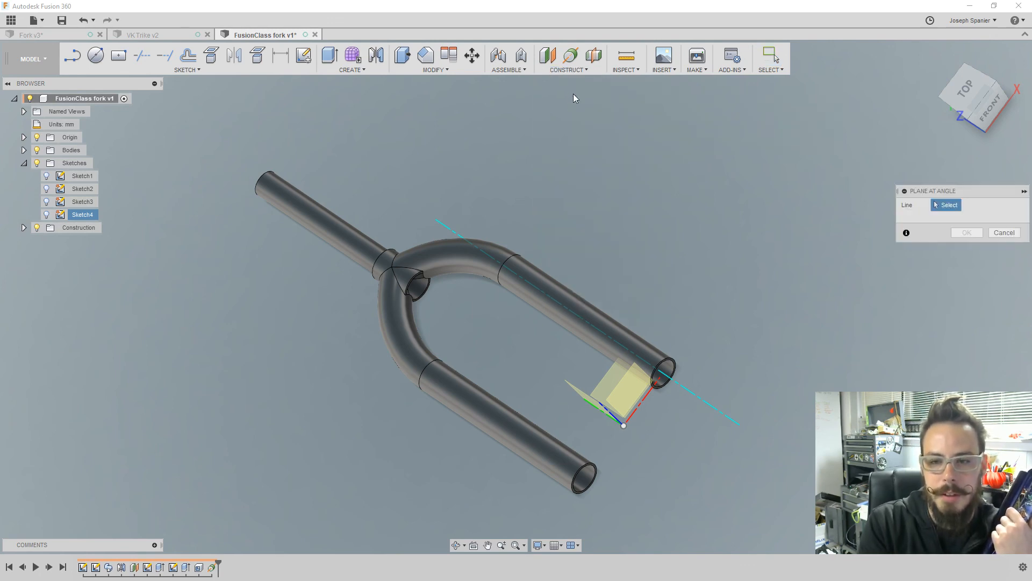
click(669, 377)
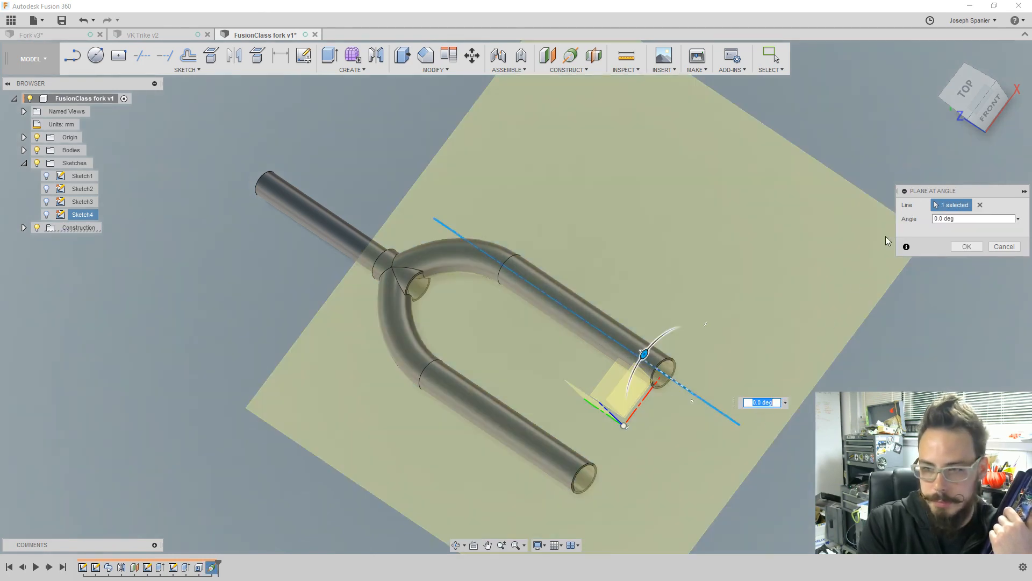
mouse_move(723, 300)
shift+middle_down()
mouse_move(732, 395)
mouse_move(714, 299)
mouse_move(711, 317)
shift+middle_up()
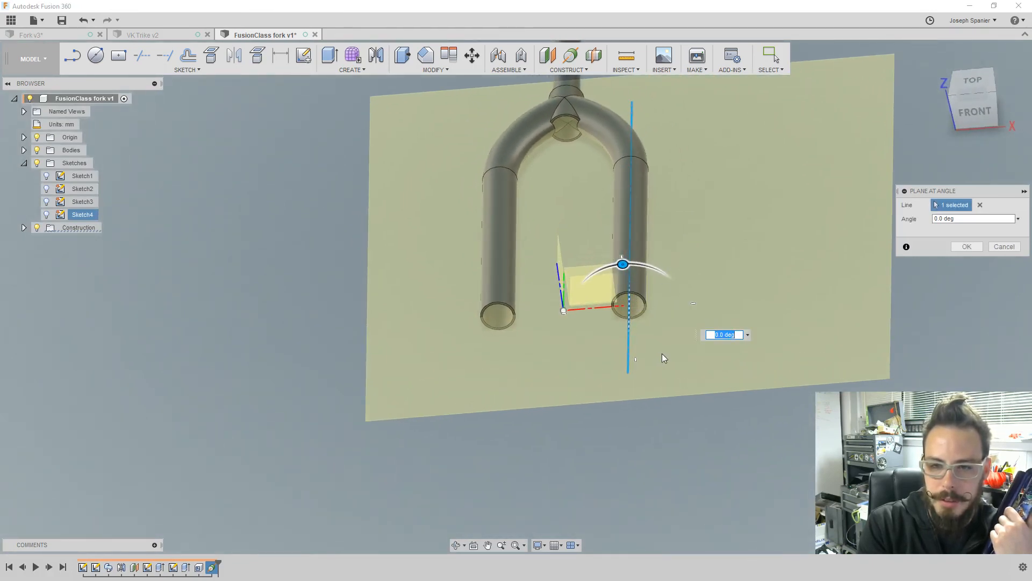
mouse_move(640, 359)
shift+middle_down()
mouse_move(647, 330)
mouse_move(668, 320)
mouse_move(661, 346)
mouse_move(668, 340)
mouse_move(640, 365)
shift+middle_up()
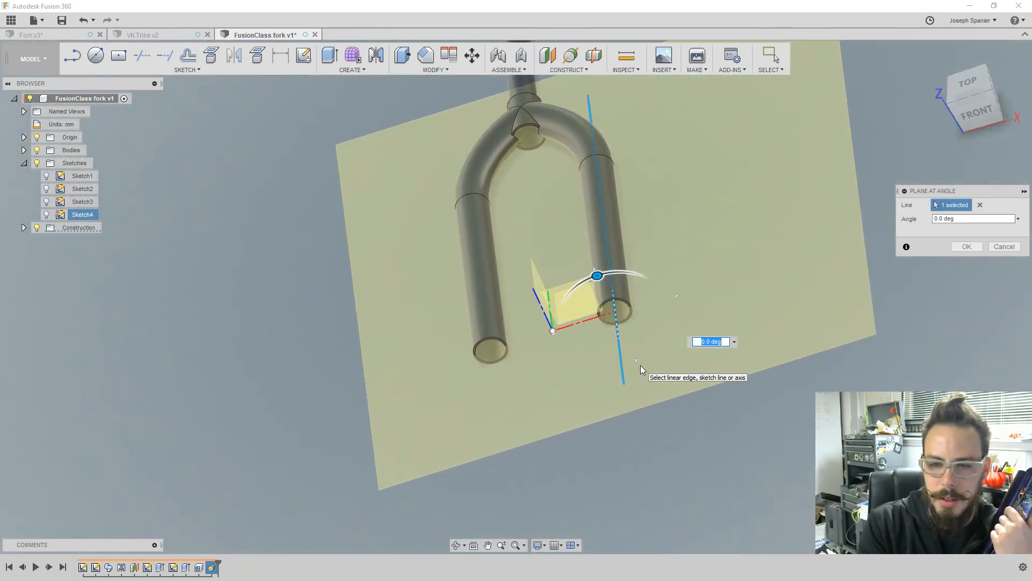
click(978, 115)
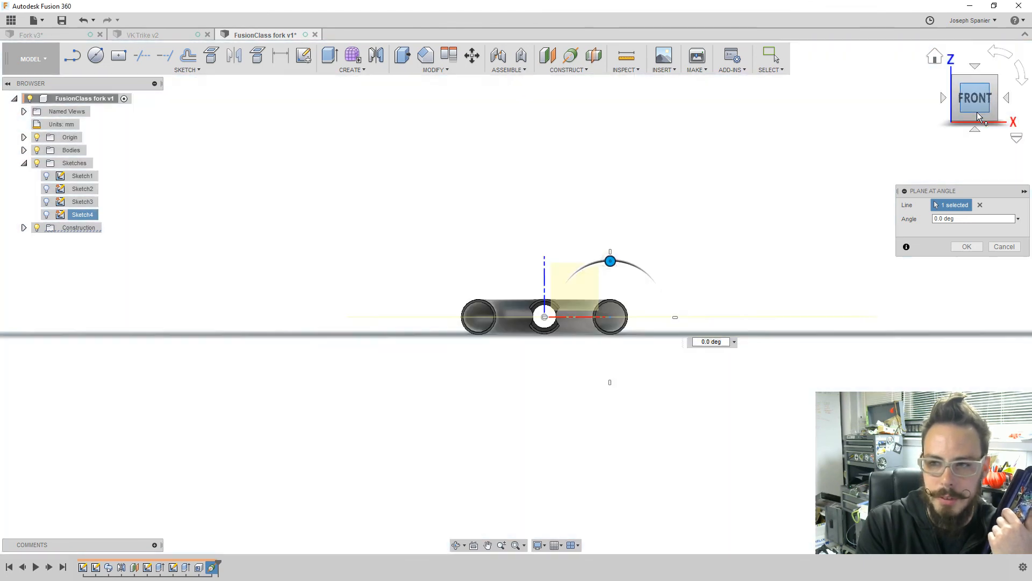
shift+middle_drag(861, 162, 837, 175)
mouse_move(961, 106)
mouse_down()
mouse_move(973, 93)
mouse_move(985, 99)
mouse_move(968, 113)
mouse_move(942, 97)
mouse_move(962, 121)
mouse_move(962, 106)
mouse_up()
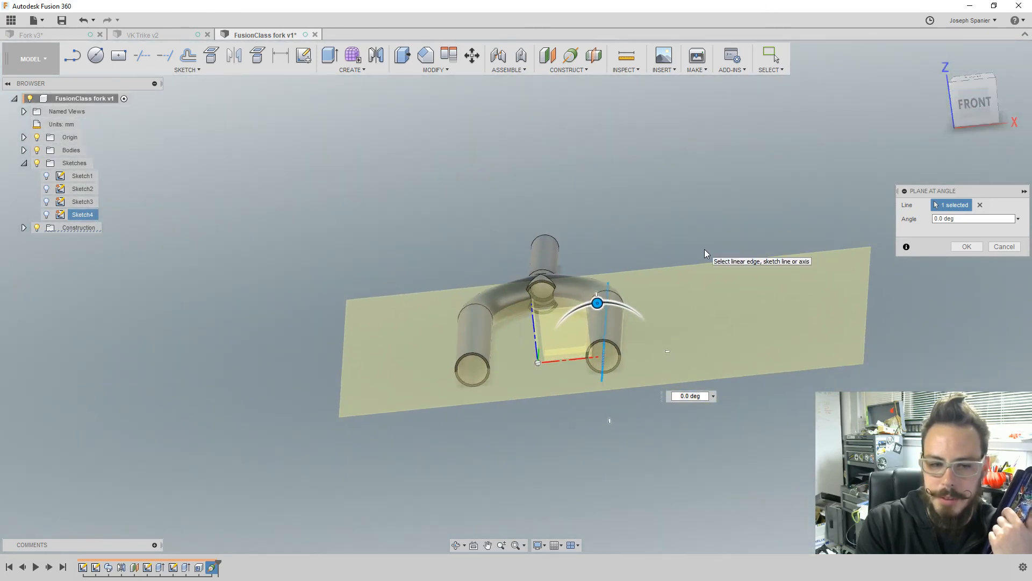
shift+middle_drag(705, 253, 685, 240)
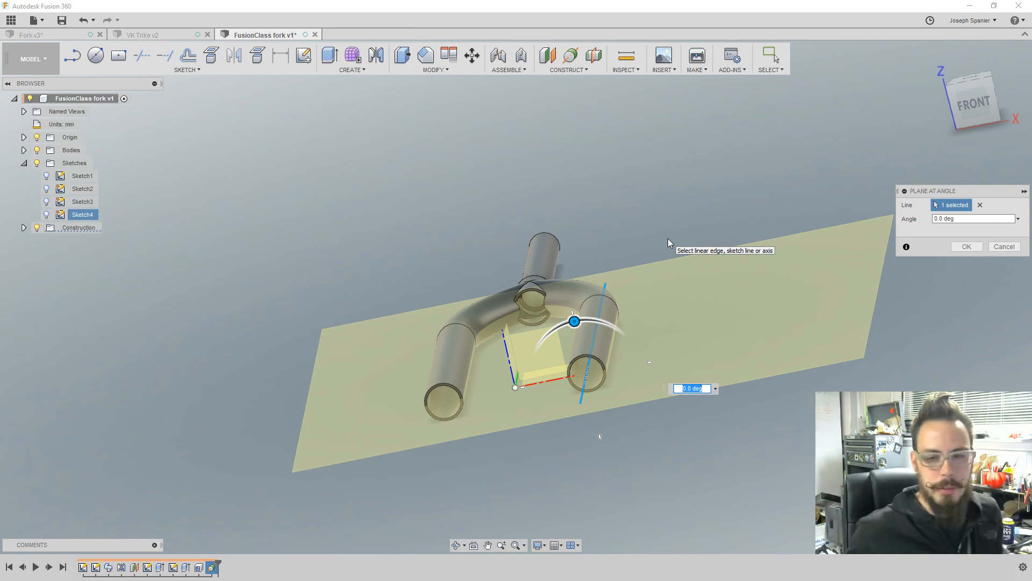
click(973, 103)
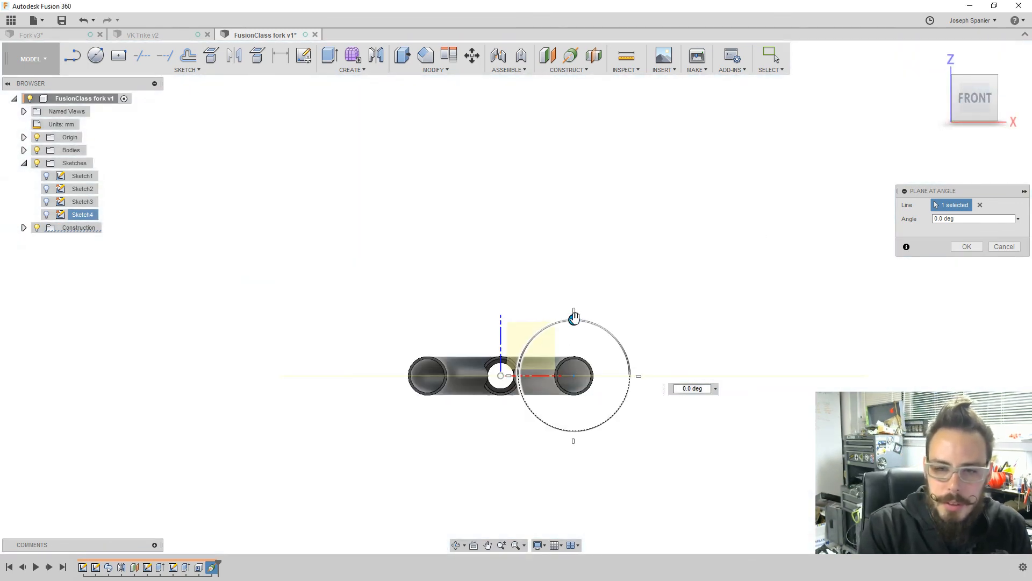
drag(574, 319, 520, 375)
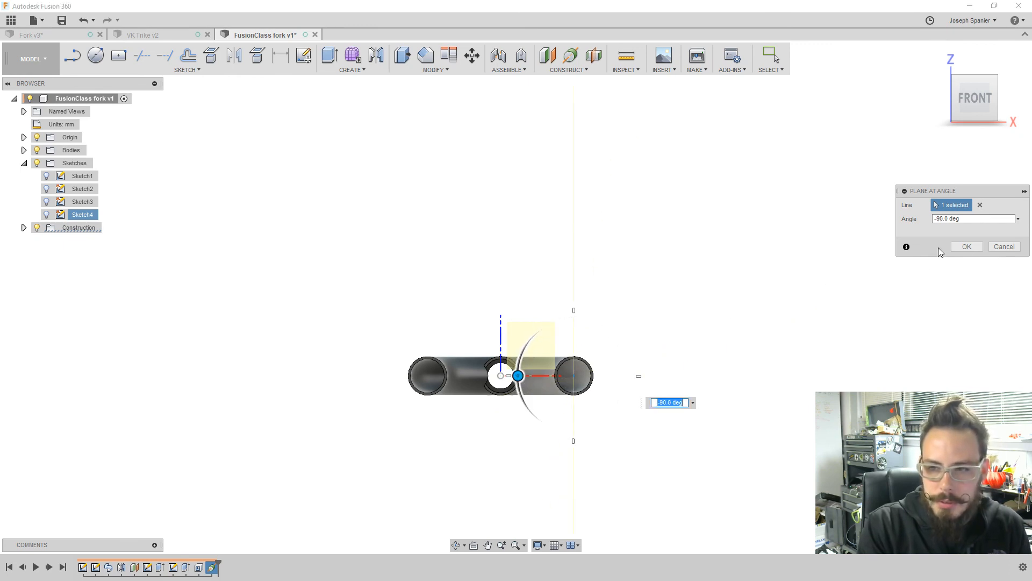
click(966, 247)
- Create a construction plane offset 8 mm from the angled plane toward the middle of the fork
scroll(694, 353, down, 2)
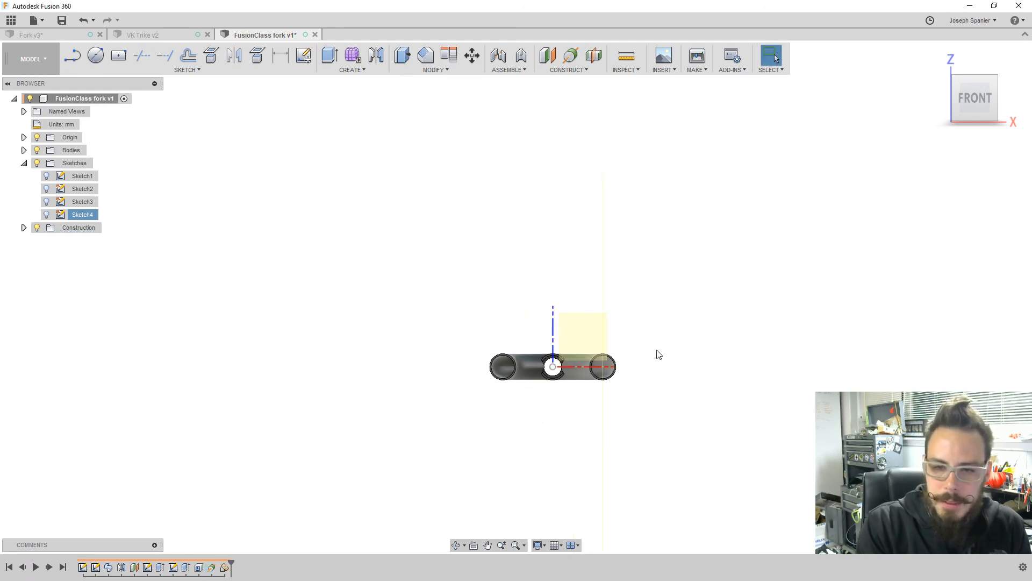
shift+middle_drag(636, 333, 647, 345)
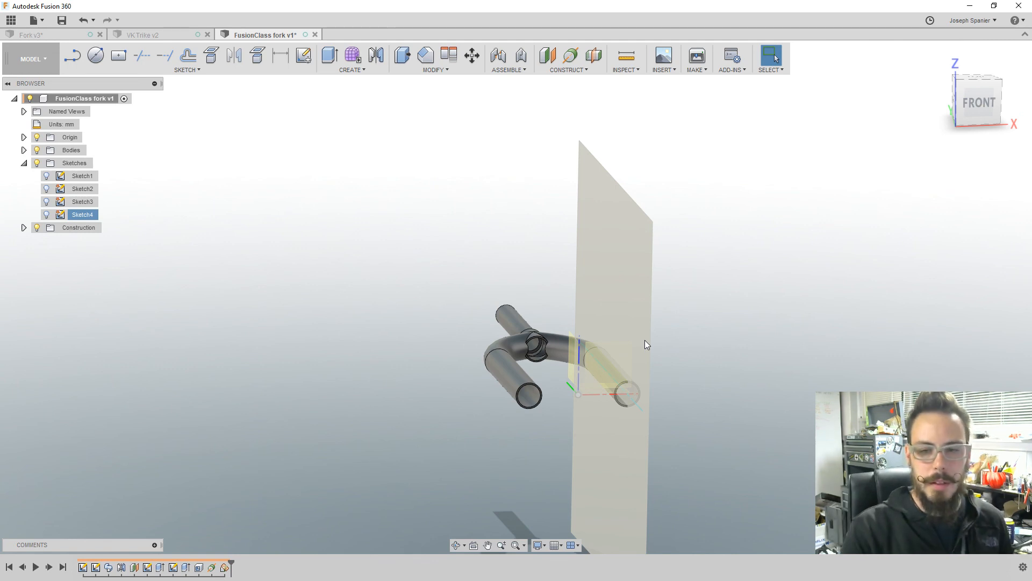
click(644, 340)
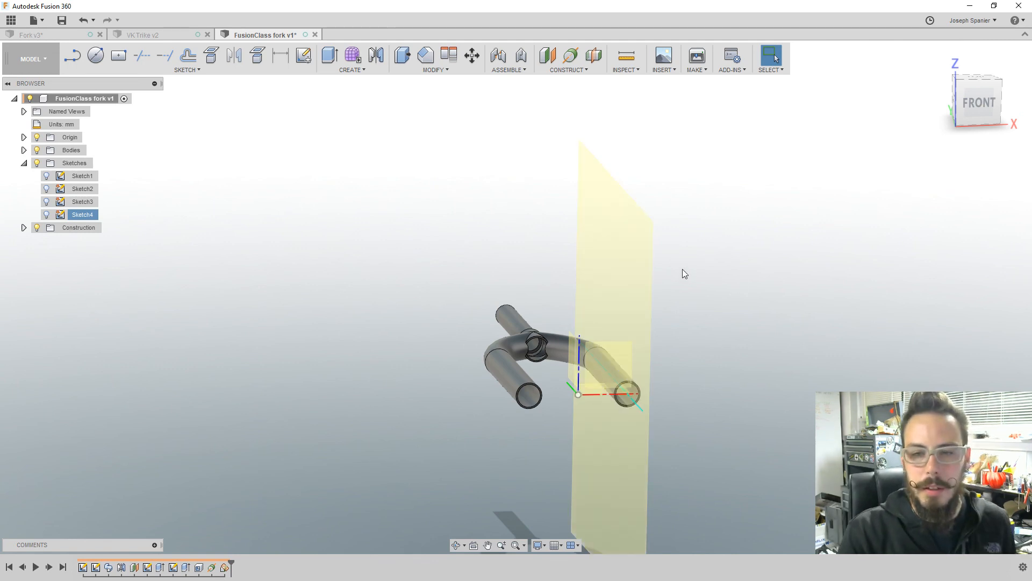
click(549, 61)
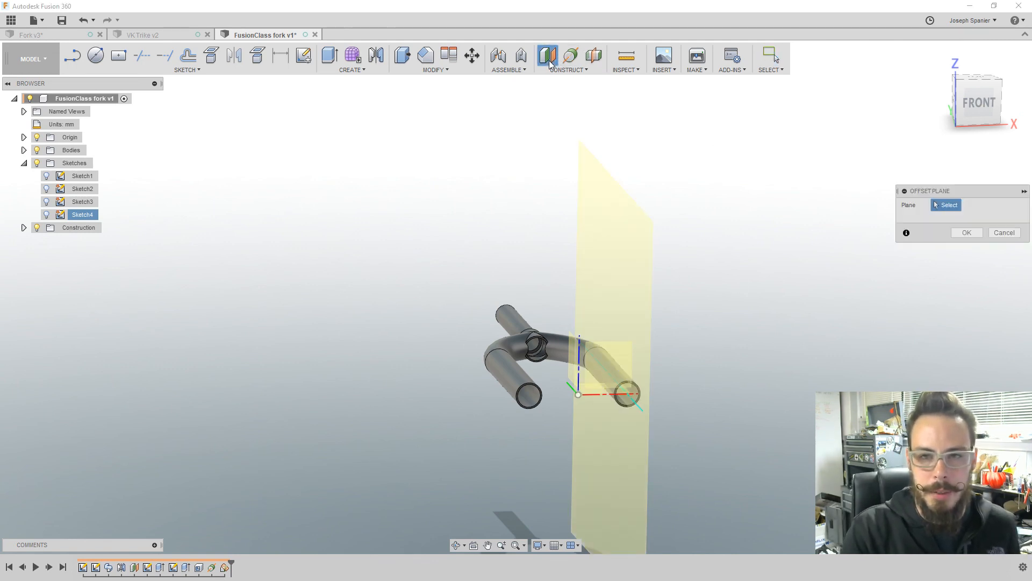
click(620, 297)
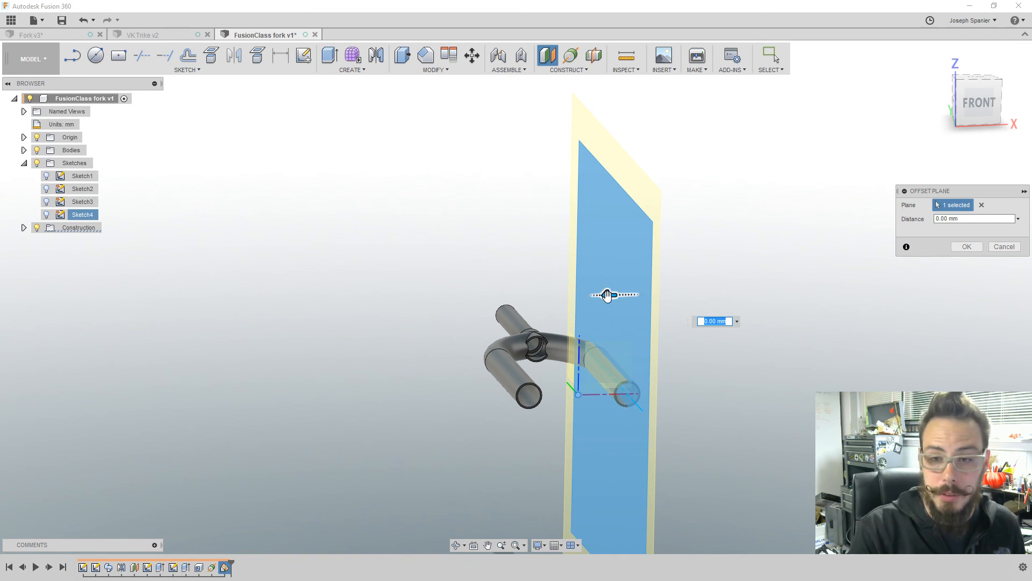
drag(607, 295, 587, 295)
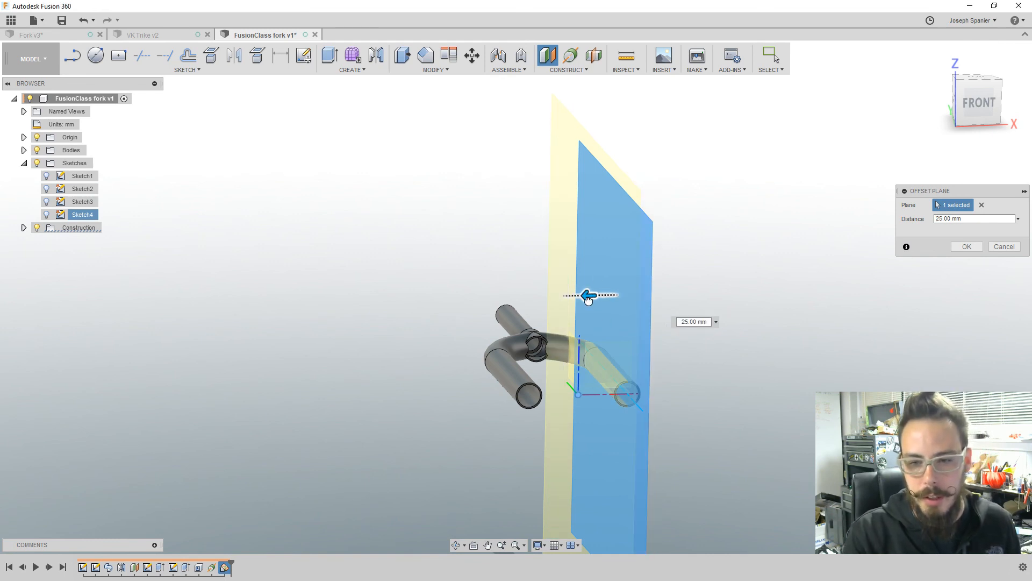
scroll(659, 321, up, 3)
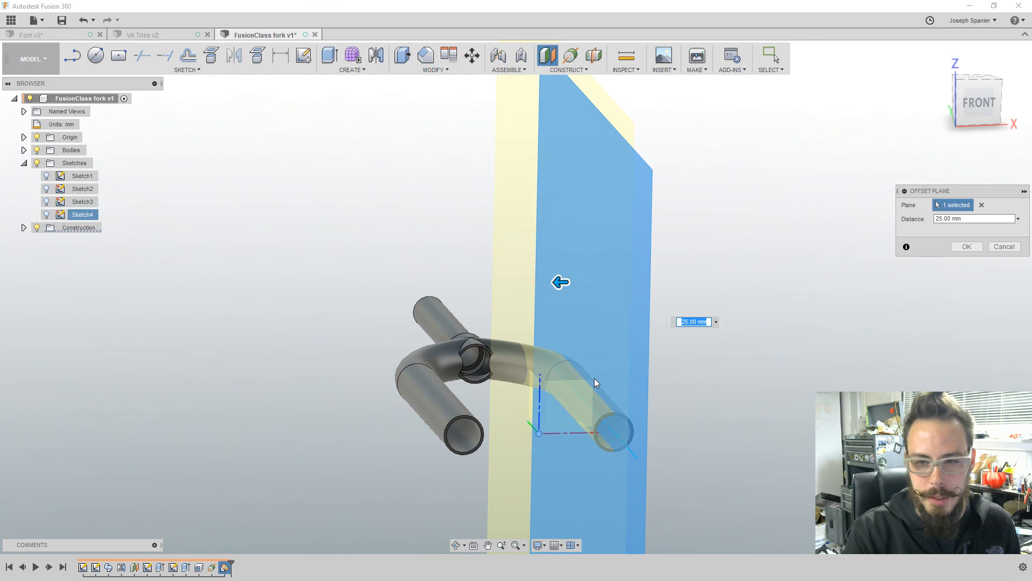
text(8)
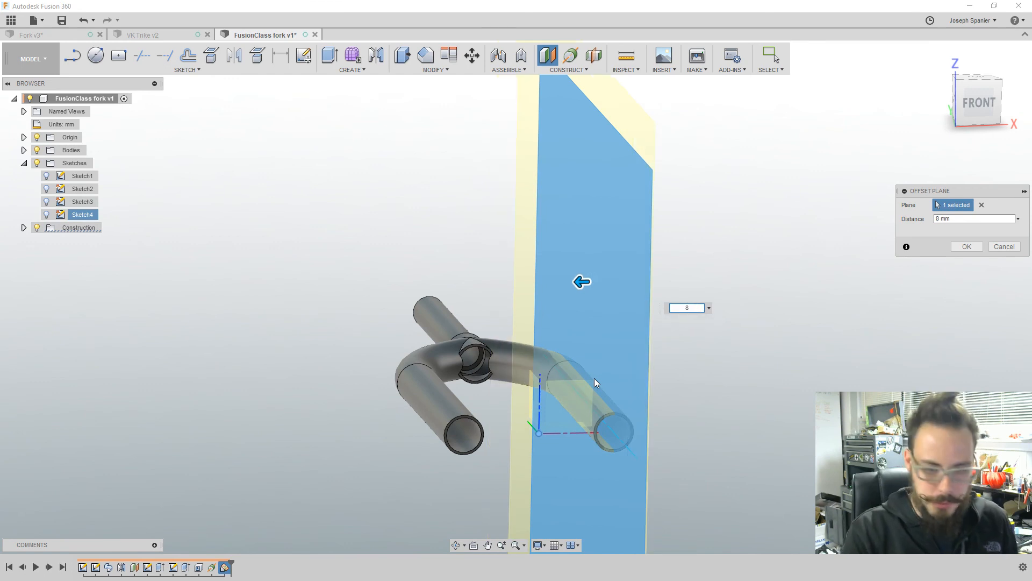
key(Return)
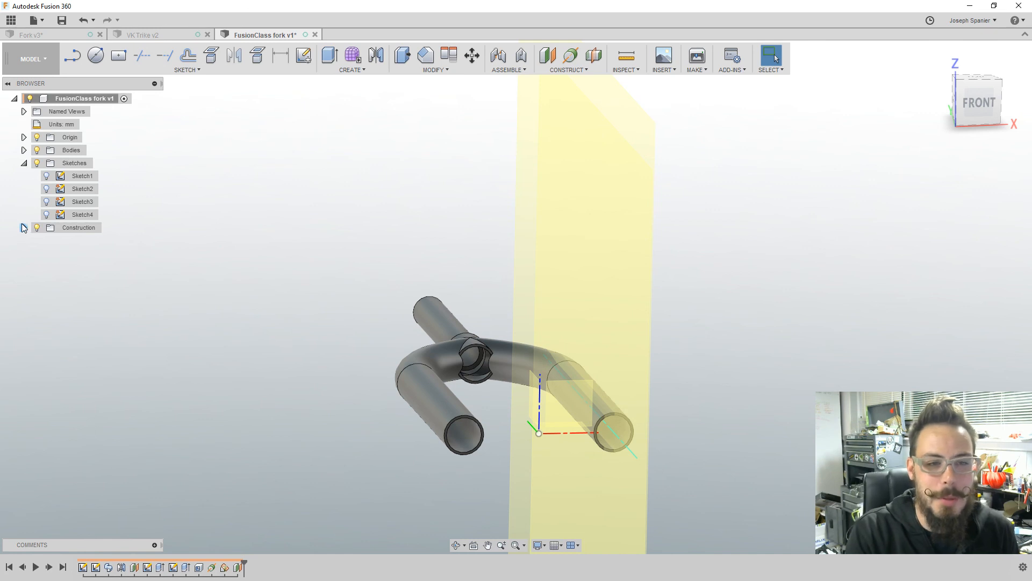
- Hide the angled construction plane through the leg's centre axis and the origin geometry, keeping the offset plane visible
click(24, 227)
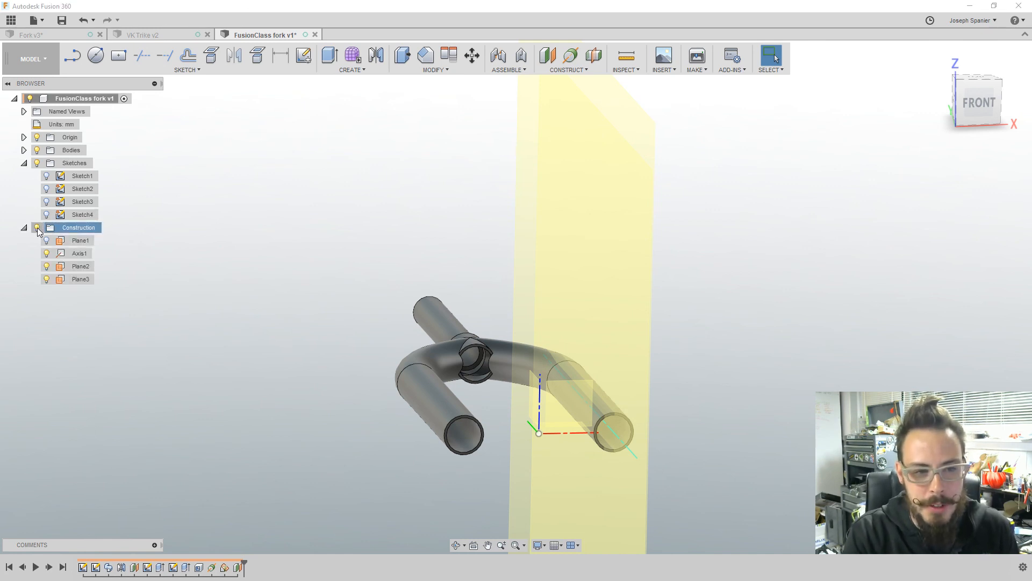
click(48, 268)
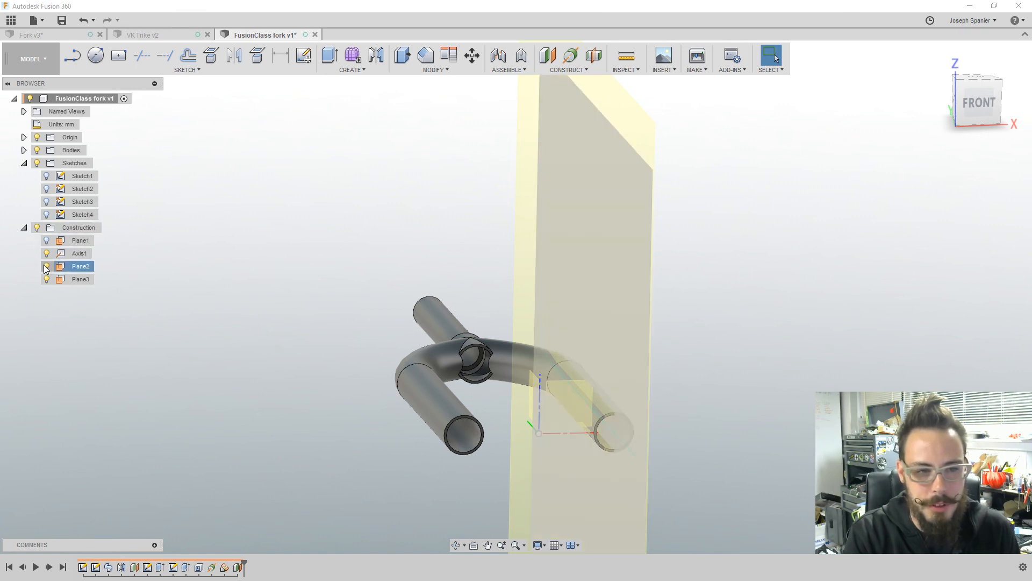
click(45, 267)
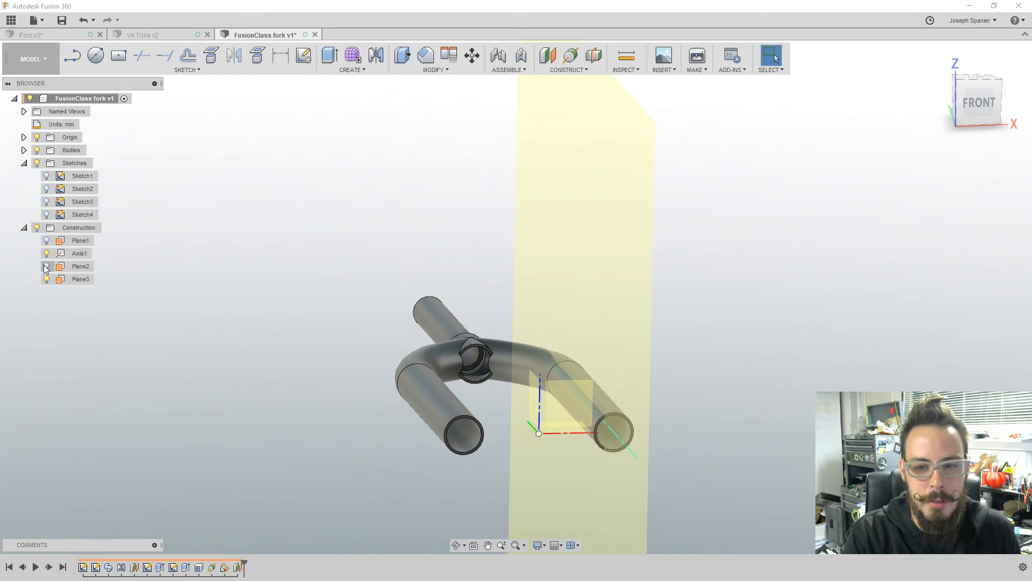
shift+middle_drag(227, 275, 220, 270)
click(570, 297)
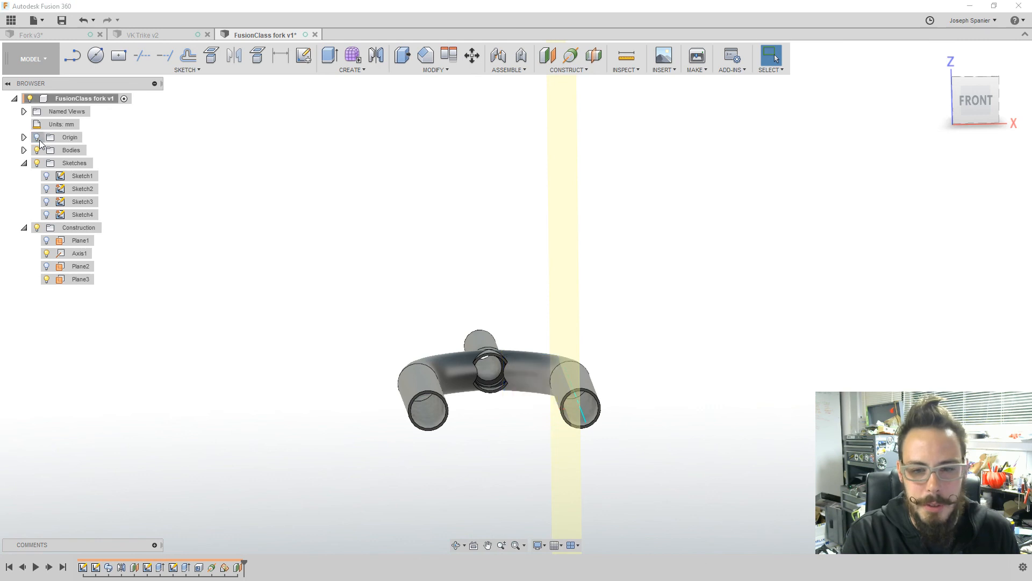
- Start a sketch on the offset construction plane and draw a 10 mm diameter circle just above the leg's open end
shift+middle_drag(337, 255, 363, 258)
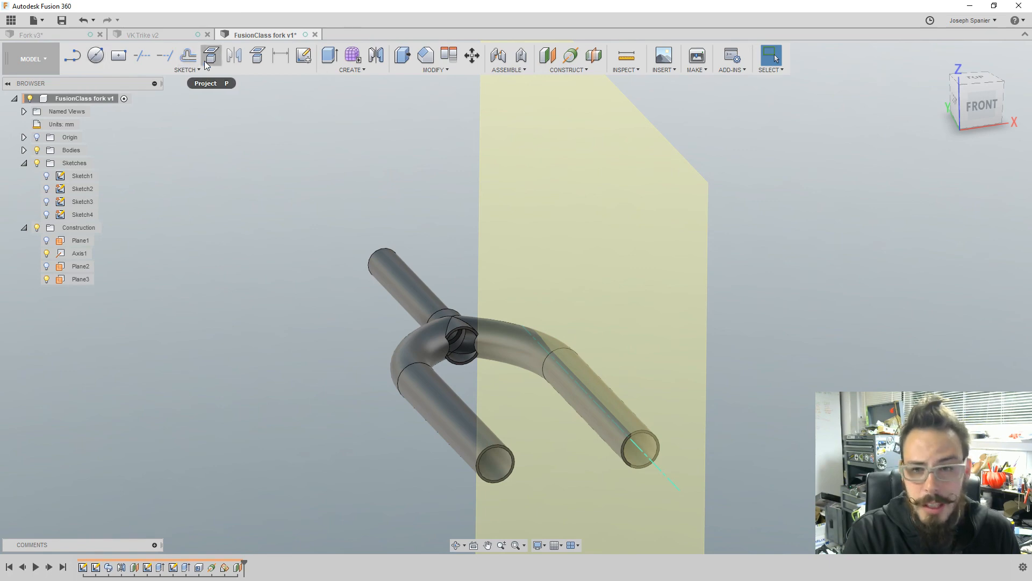
click(303, 56)
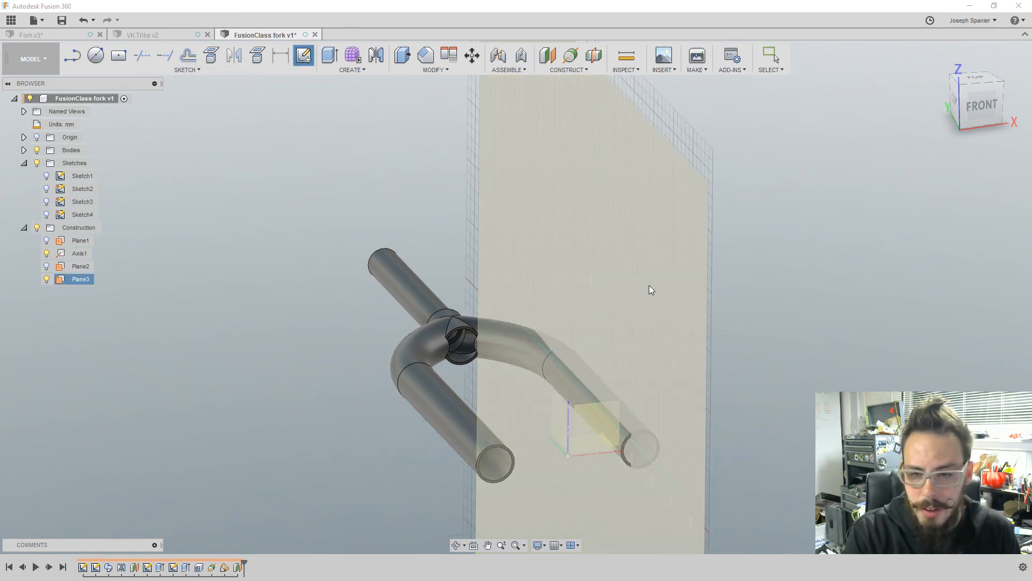
click(650, 285)
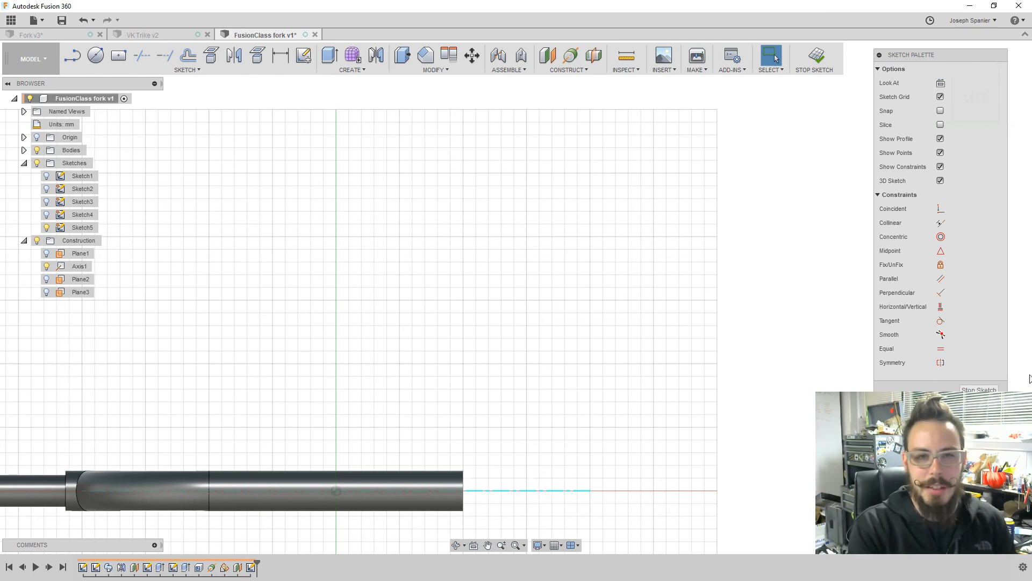
click(95, 57)
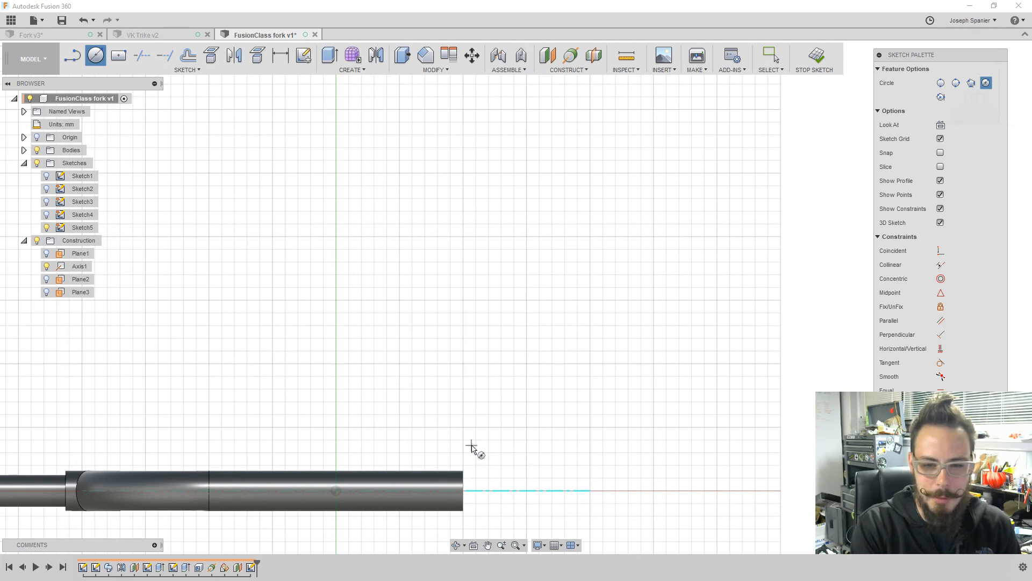
click(471, 446)
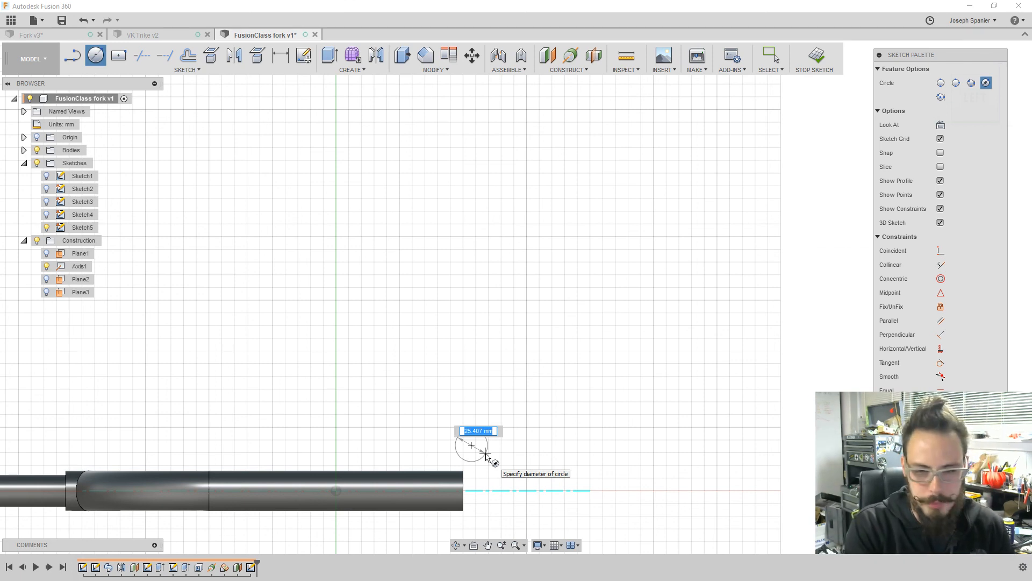
text(10)
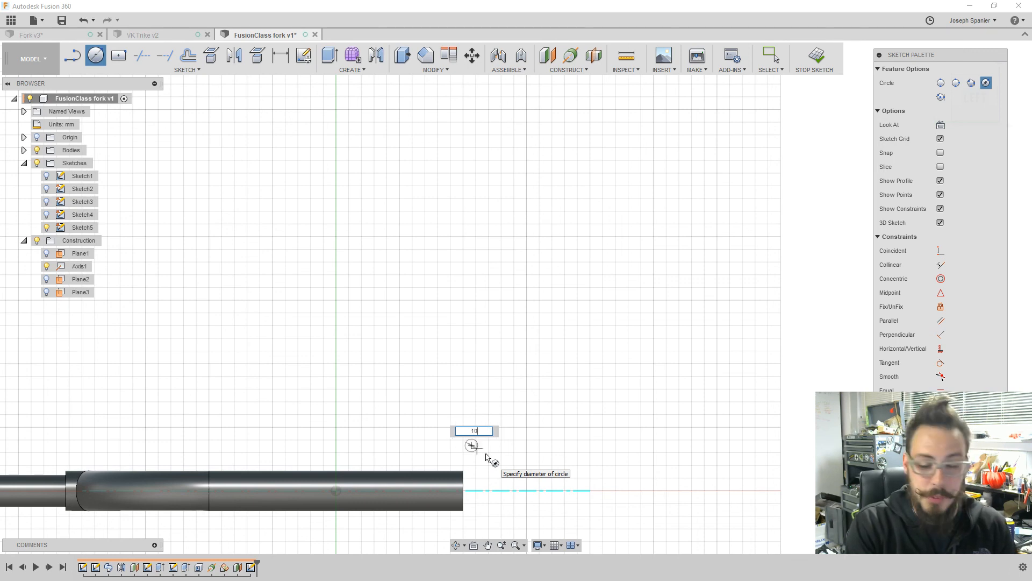
- Finish the circle above the tube's open end with a diameter of 10 mm
key(Tab)
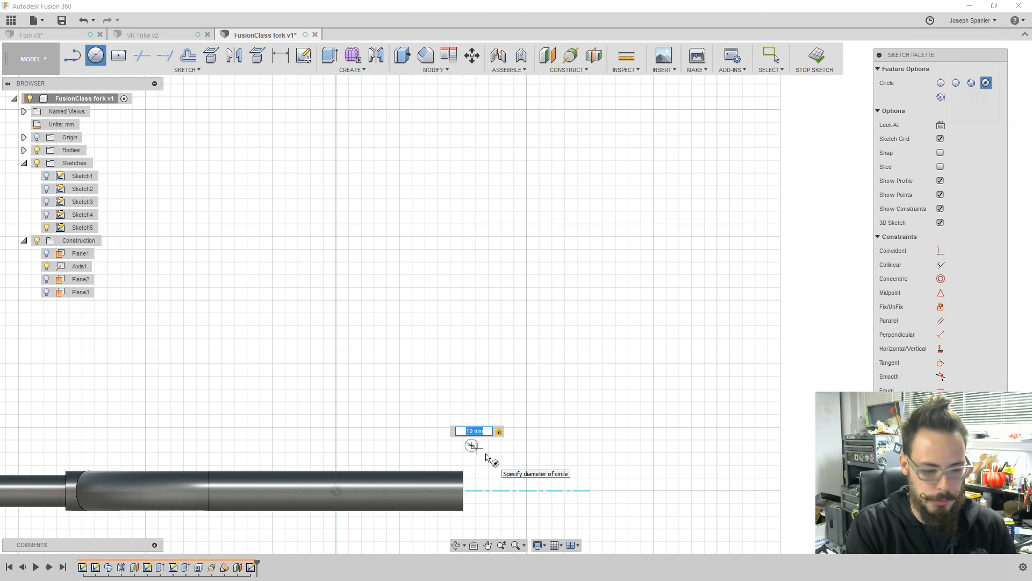
key(Return)
key(Escape)
scroll(470, 459, up, 3)
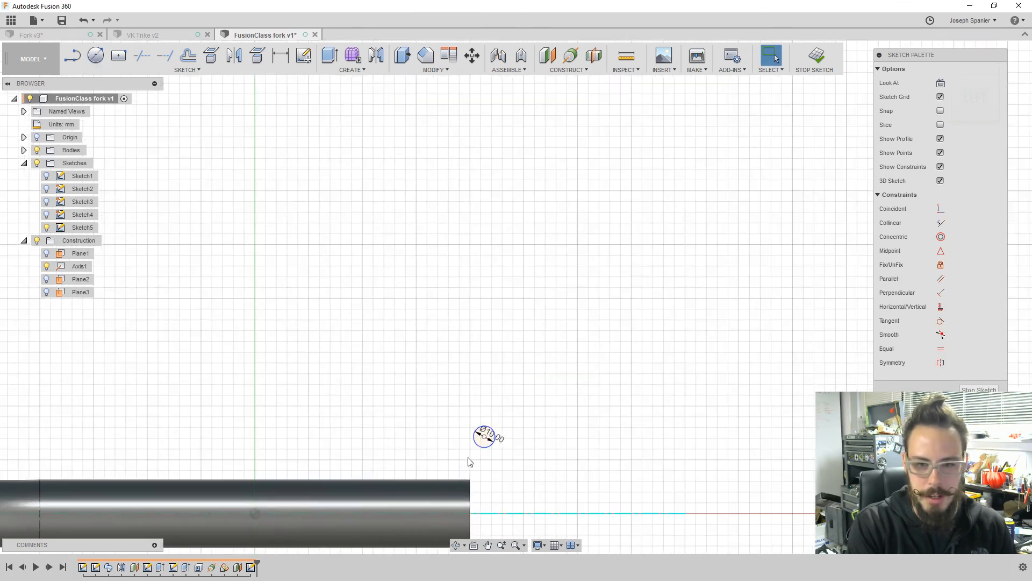
scroll(470, 462, down, 3)
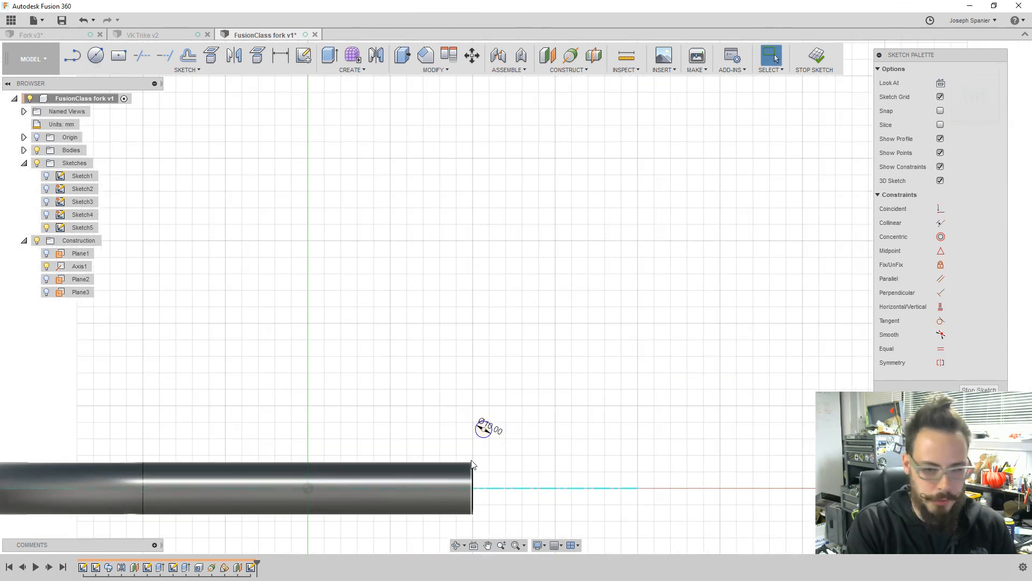
- Project the tube's end edge and the axis extending beyond it into the sketch
key(d)
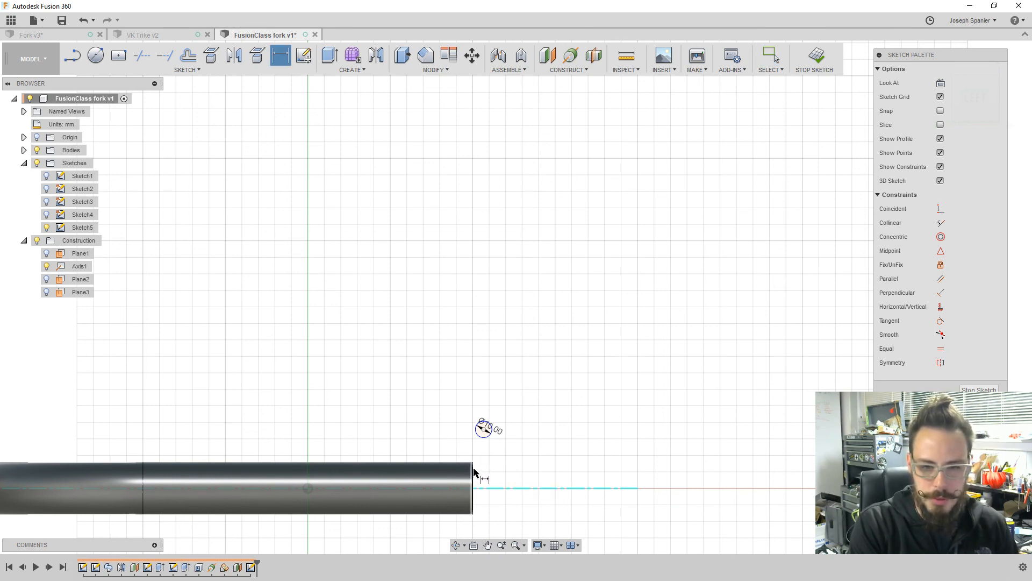
click(474, 472)
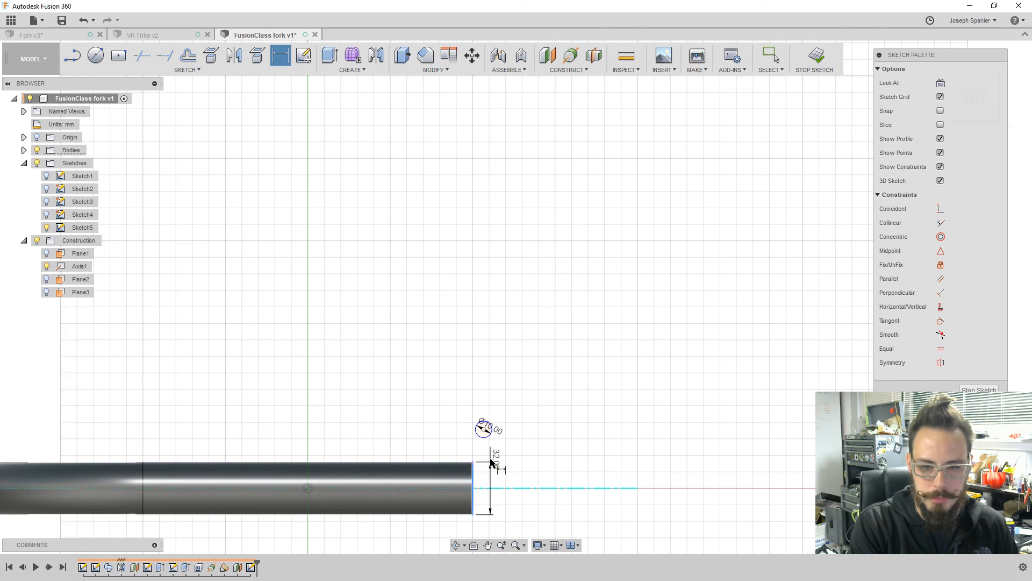
key(Escape)
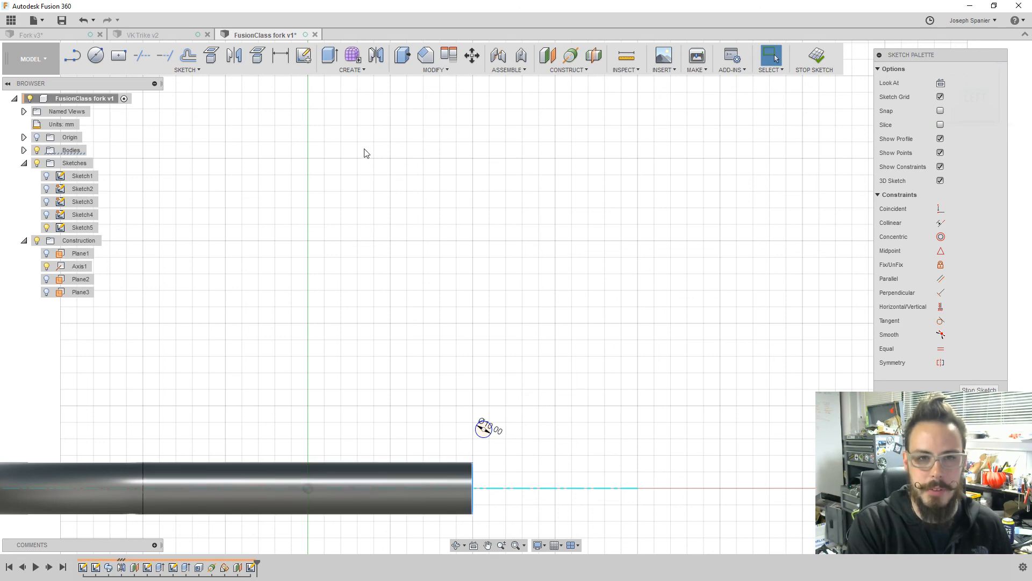
click(258, 63)
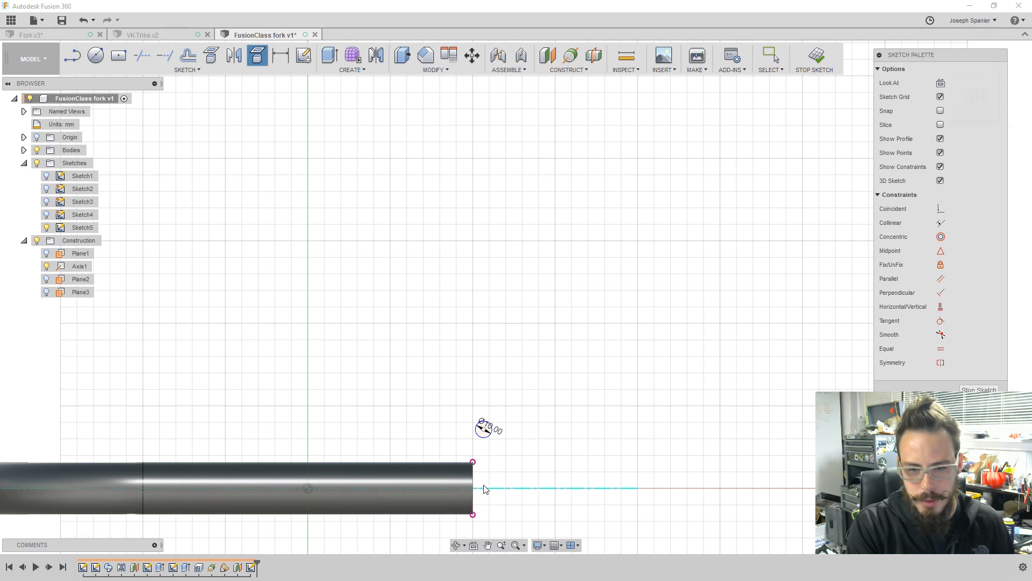
click(518, 488)
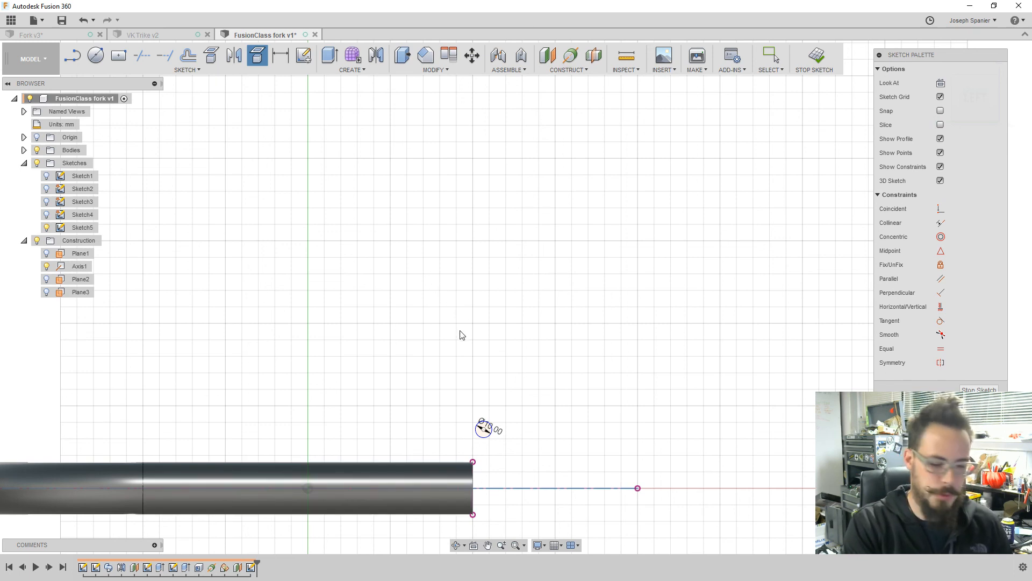
- Dimension the circle's centre 35 mm above the projected axis line
key(d)
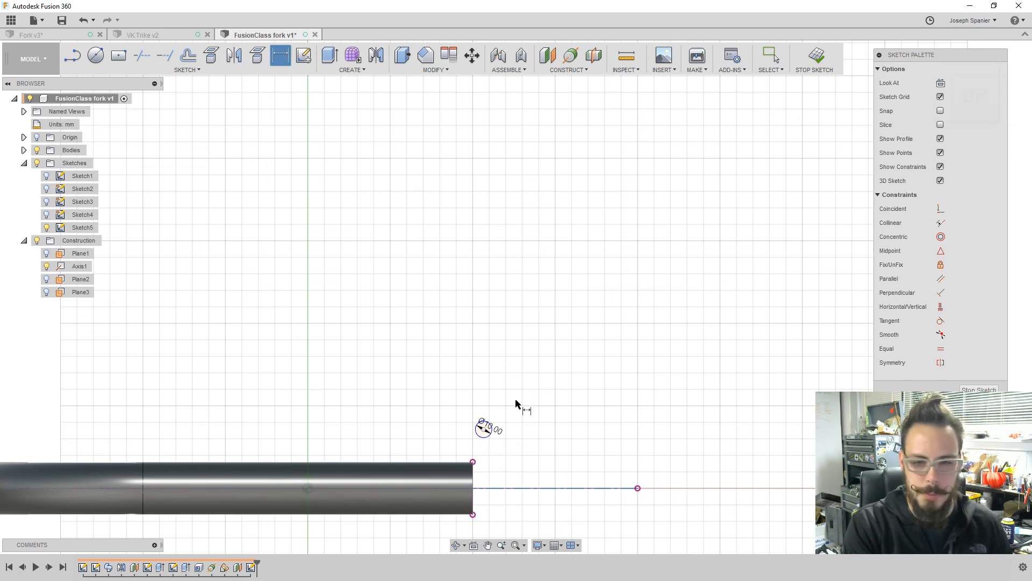
click(502, 489)
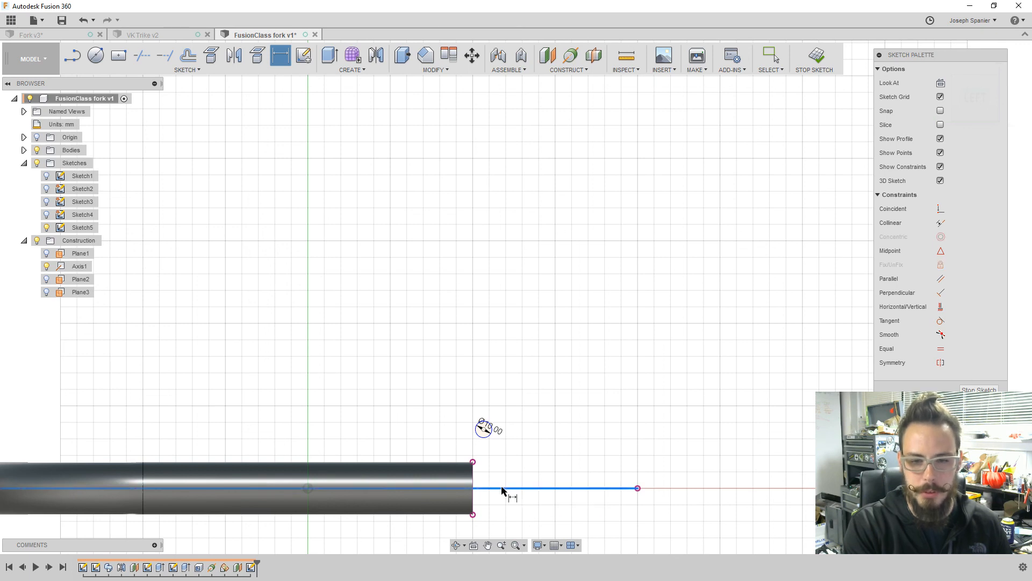
click(485, 429)
click(552, 465)
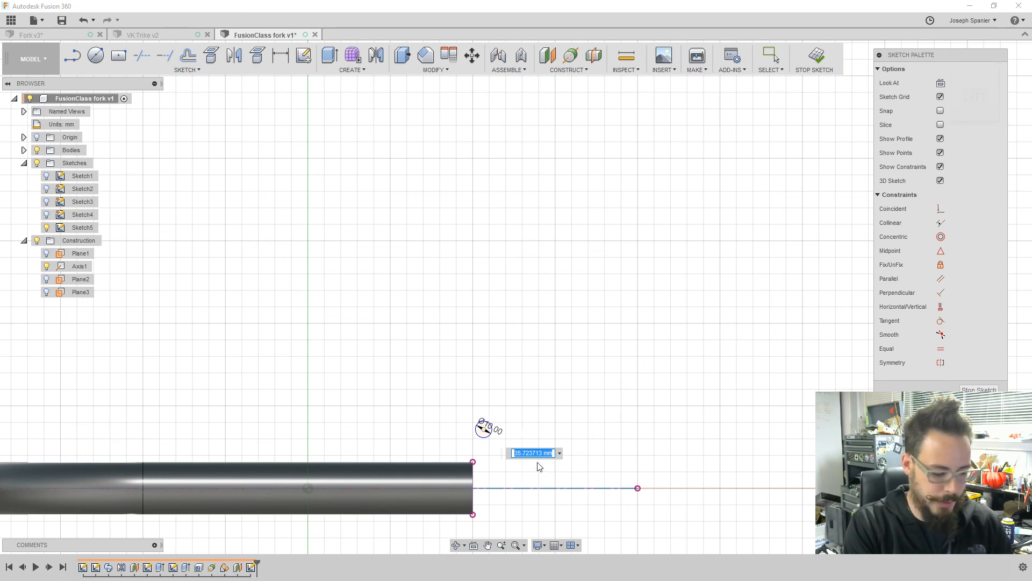
text(35)
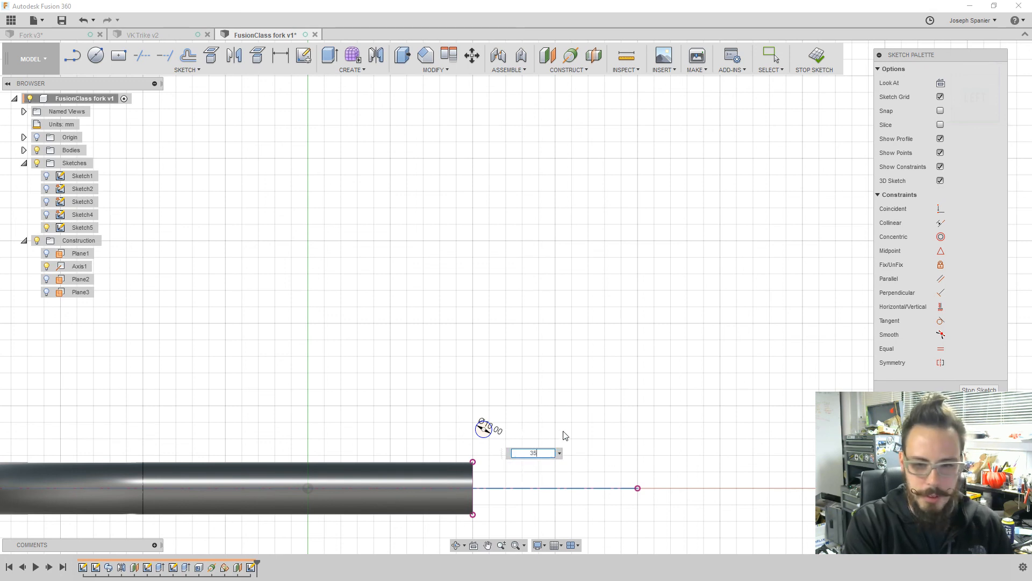
key(Return)
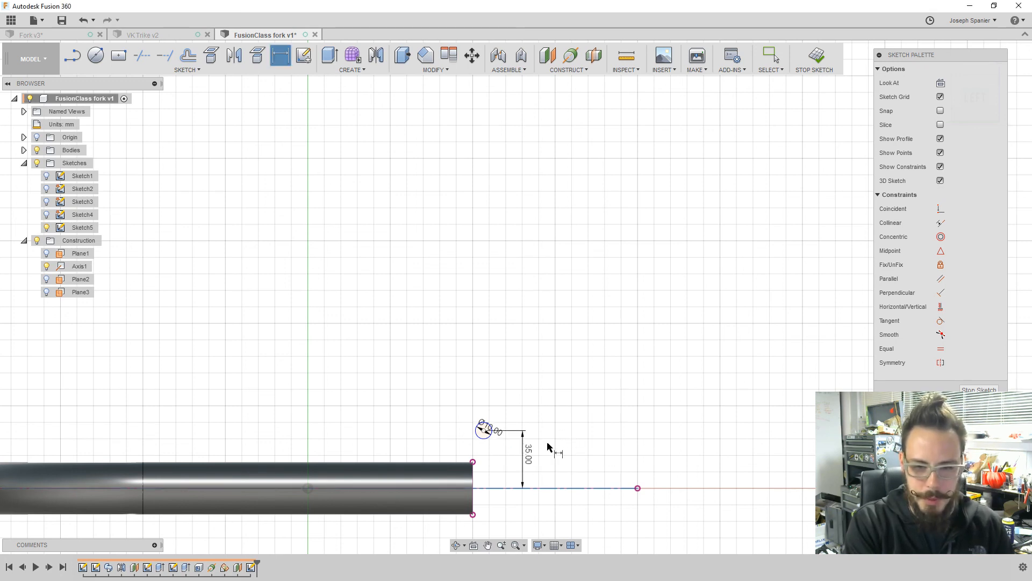
- Set the horizontal distance from the tube's upper end corner to the circle's centre to 10 mm
click(473, 462)
click(483, 430)
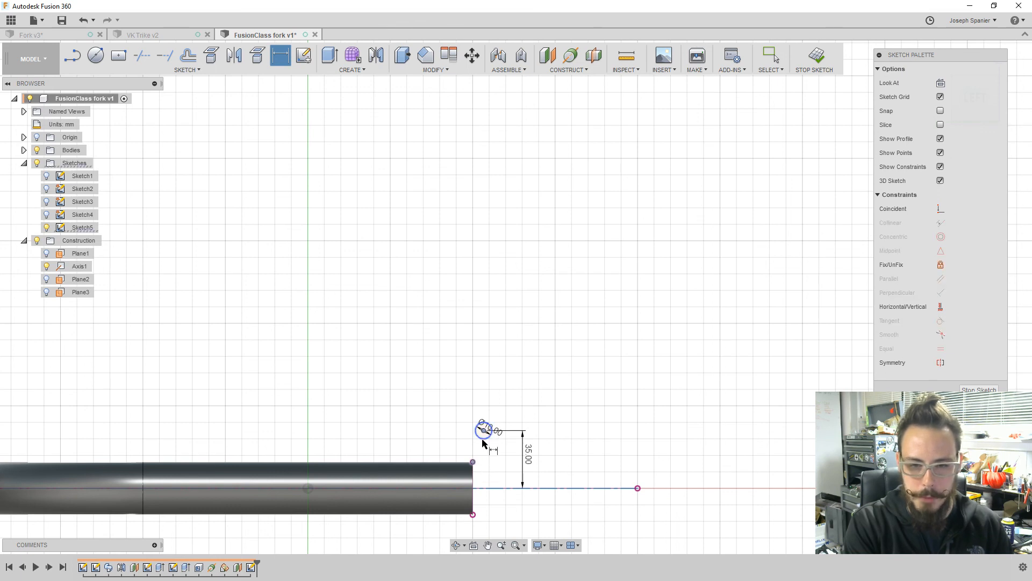
click(480, 477)
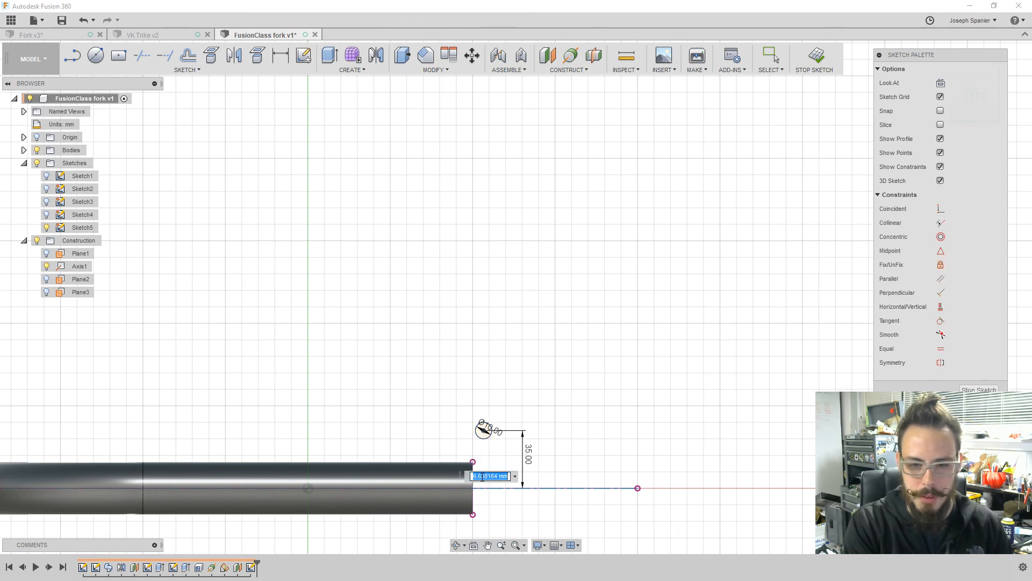
text(10)
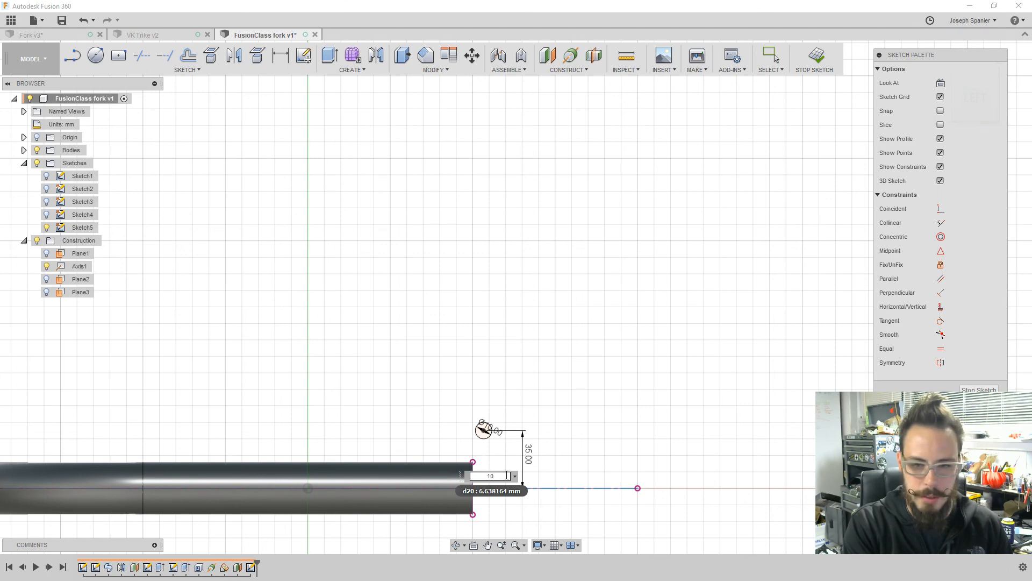
key(Return)
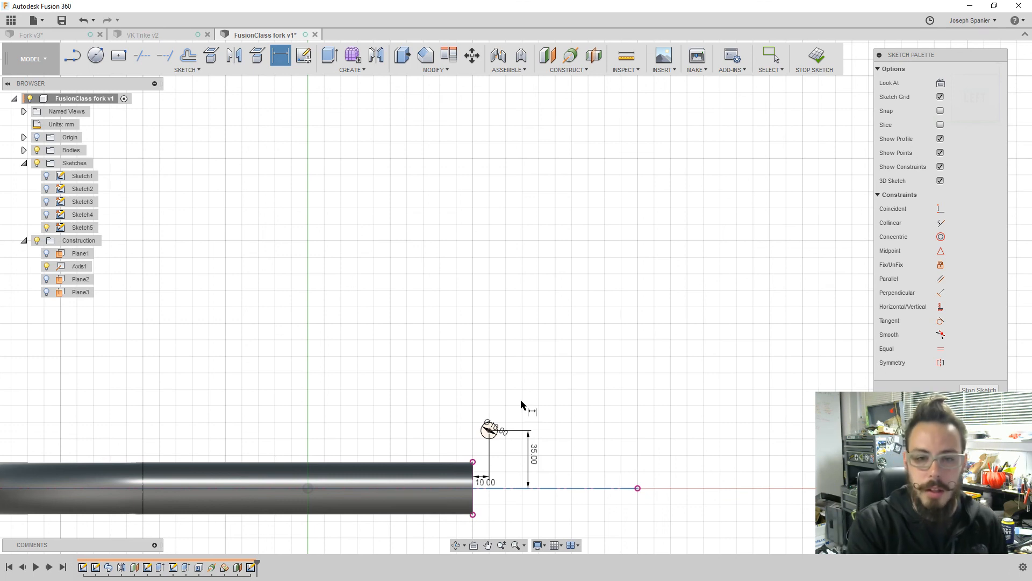
- Sketch a 2-point rectangle around the circle, starting on the tube's axis, 60 mm high and about 82 mm wide
click(120, 59)
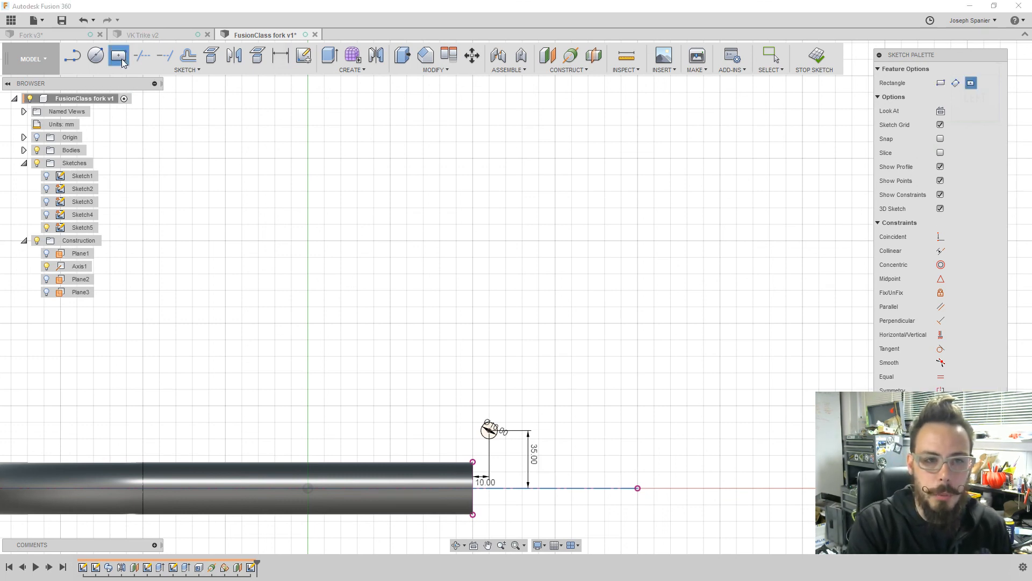
key(Escape)
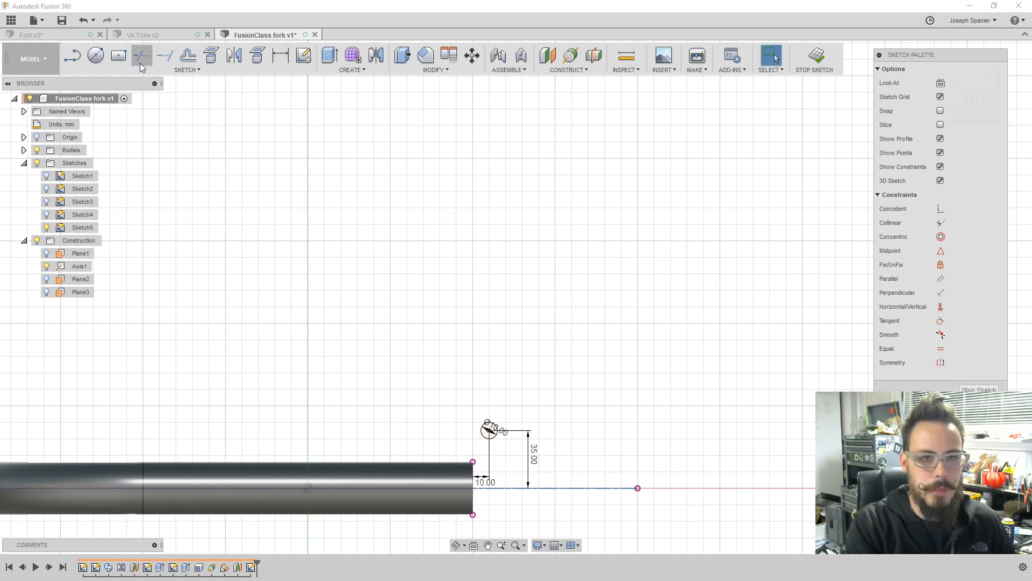
click(156, 72)
mouse_move(156, 106)
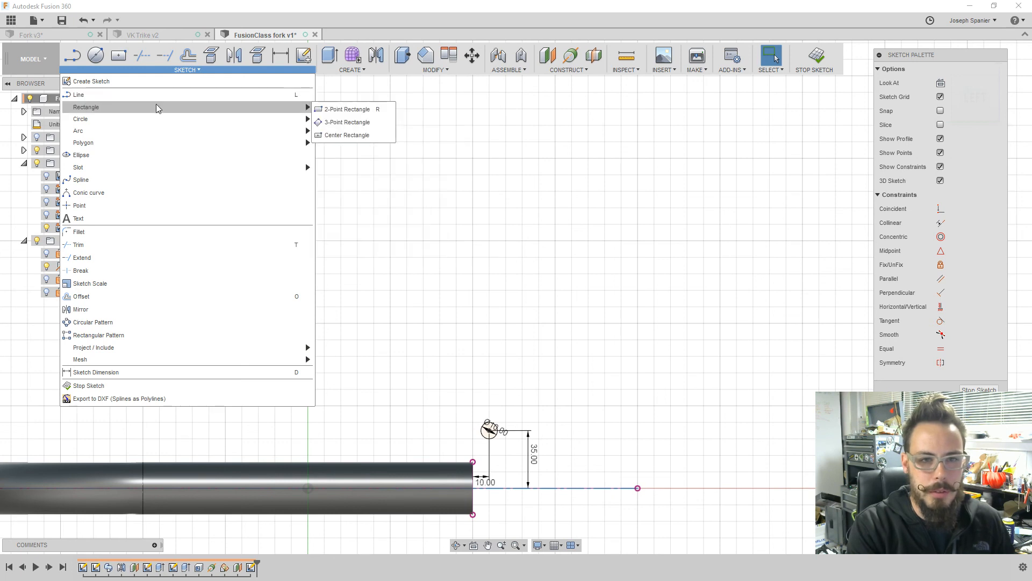
click(342, 109)
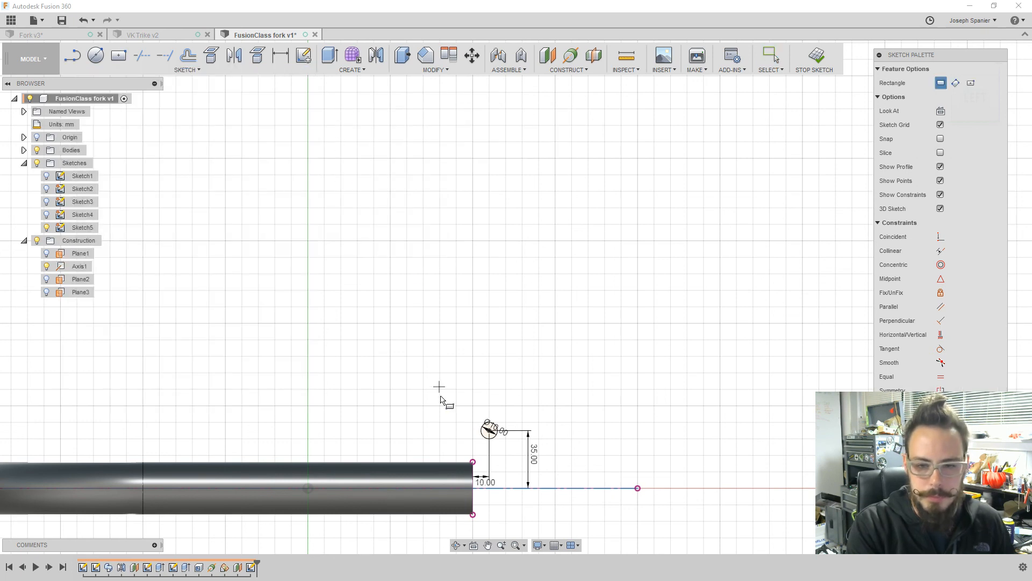
click(424, 488)
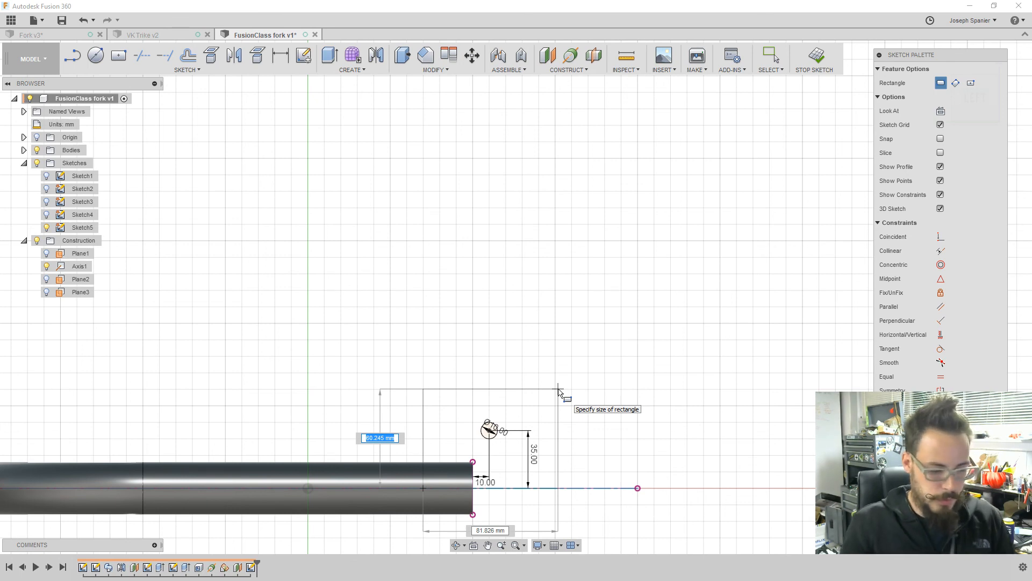
text(60)
key(Return)
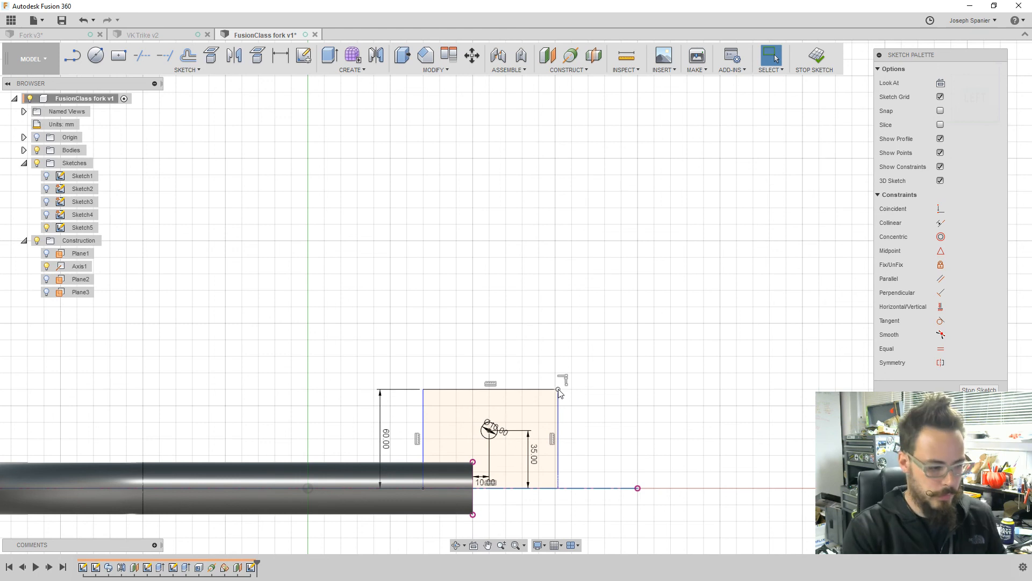
- Dimension the rectangle's lower corner inside the tube 40 mm horizontally from the tube's end
key(d)
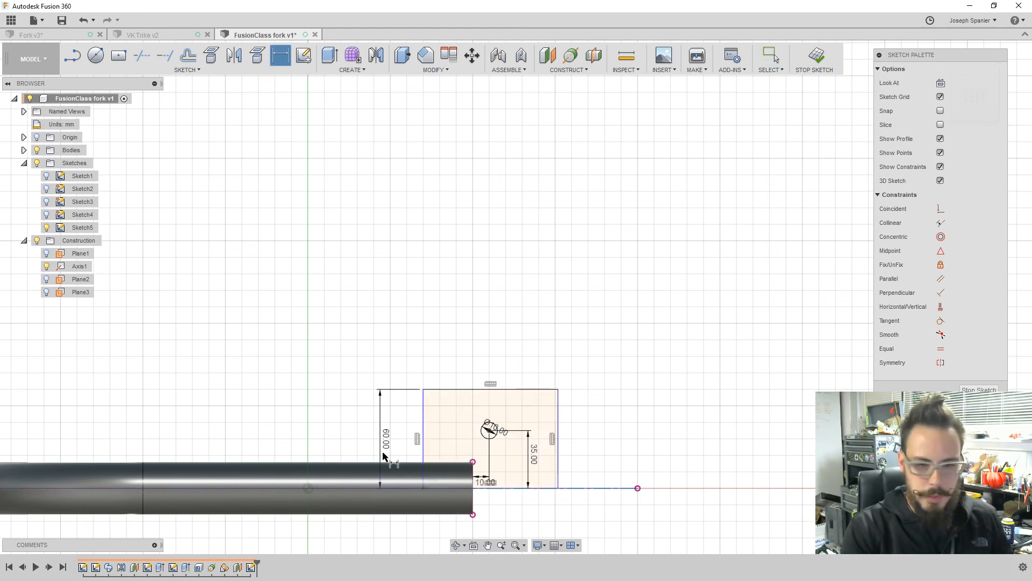
click(424, 489)
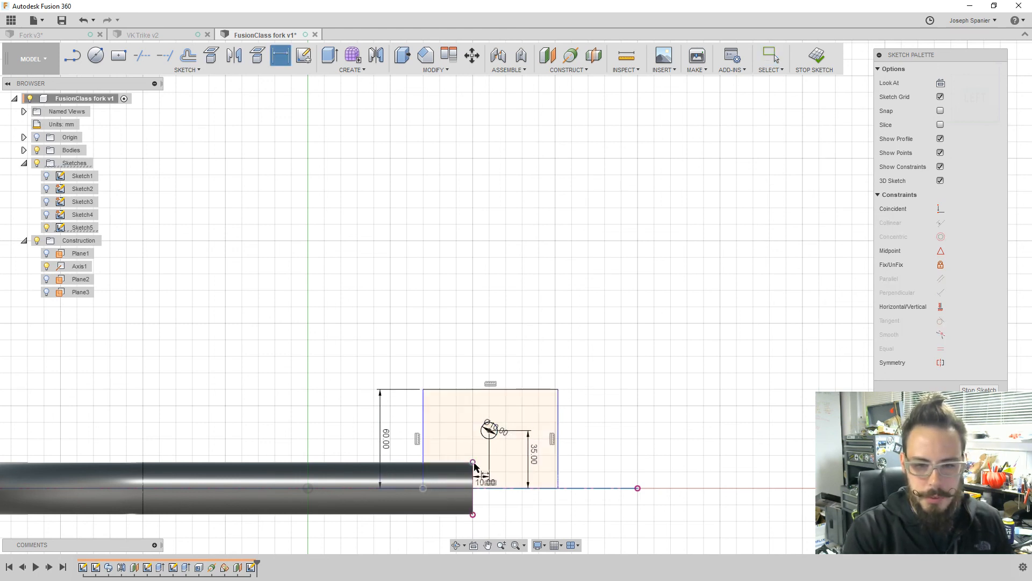
click(473, 463)
click(443, 344)
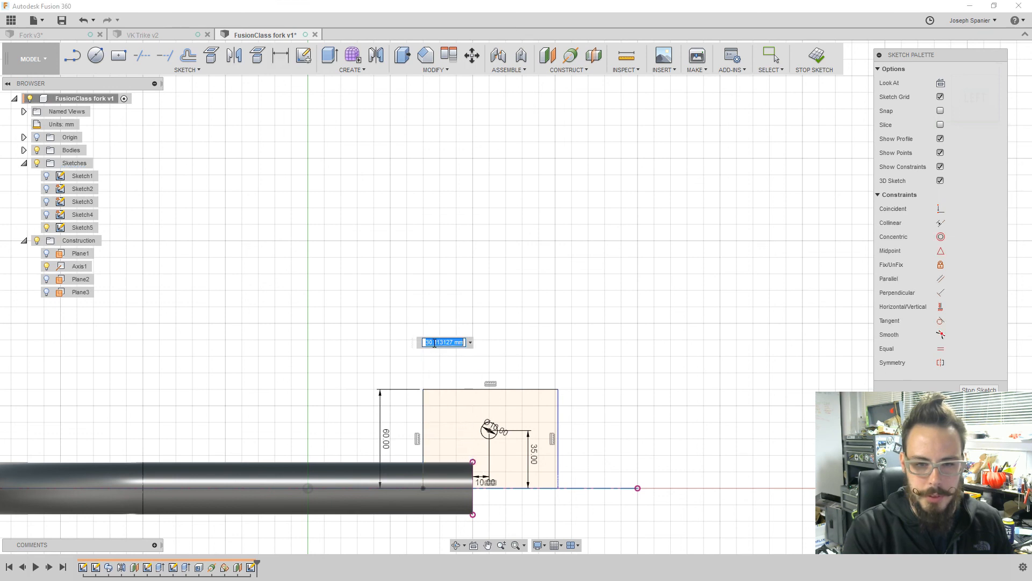
key(BackSpace)
text(40)
key(Return)
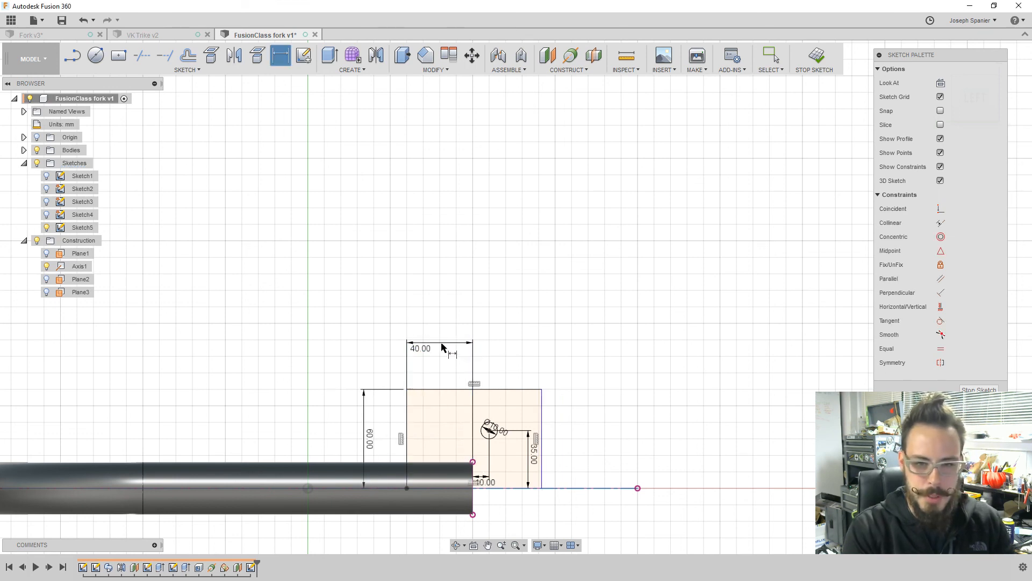
- Dimension the rectangle's outer vertical side 29 mm beyond the tube's end
click(473, 462)
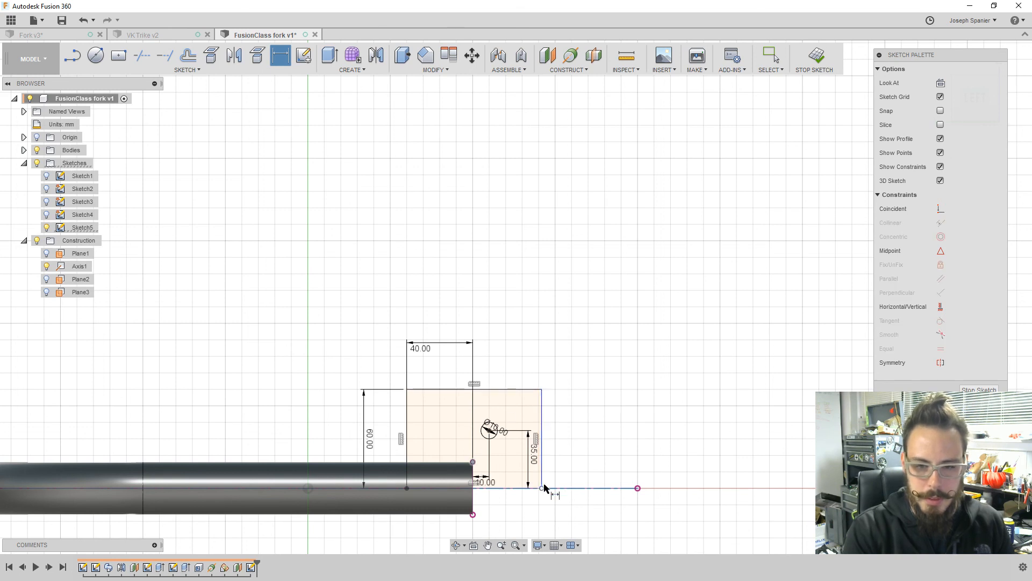
click(542, 428)
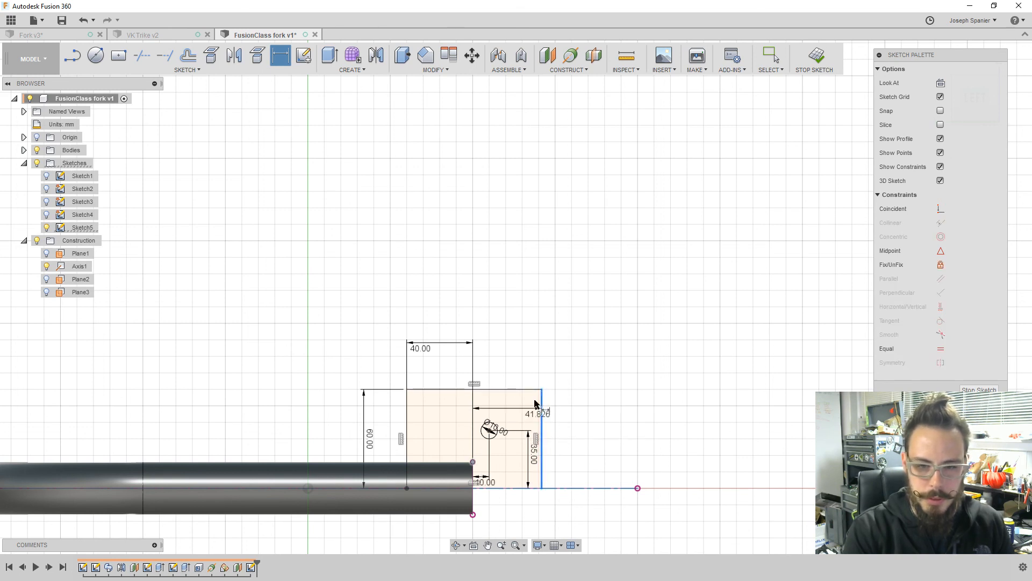
click(517, 330)
text(29)
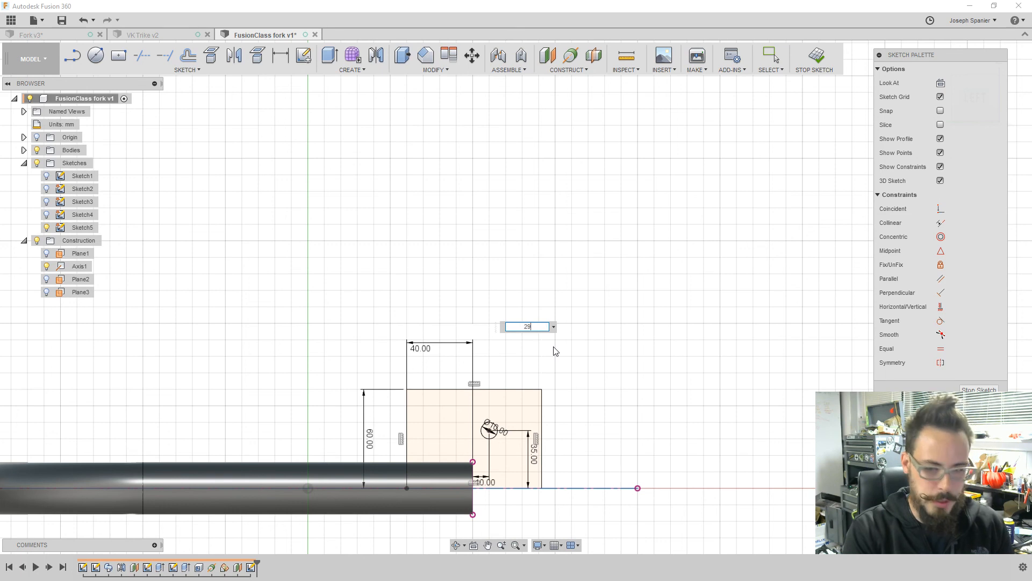
key(Return)
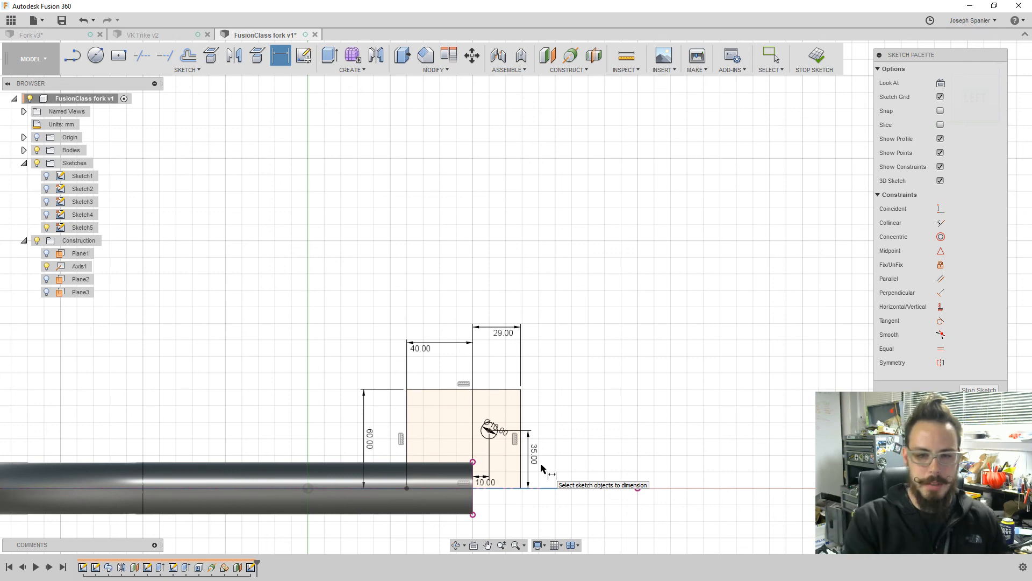
- Sketch two horizontal lines from the 10 mm circle's upper and lower tangent points to the rectangle's outer vertical side
scroll(511, 424, up, 2)
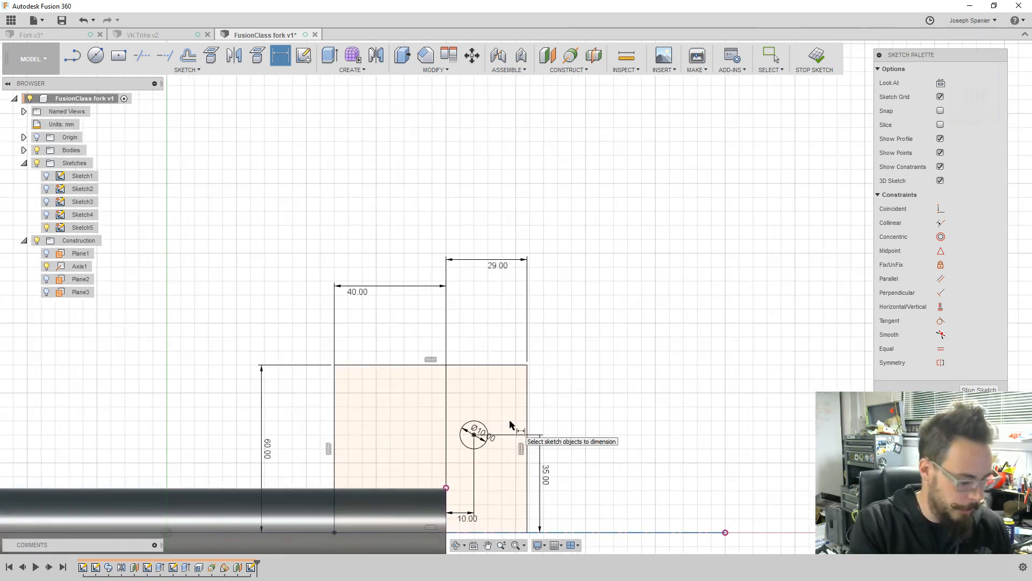
key(l)
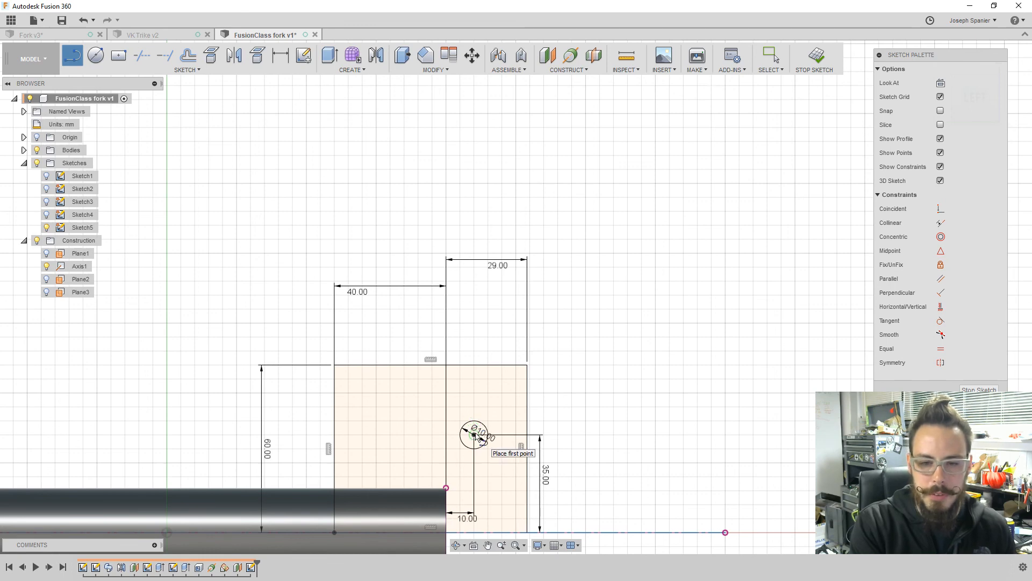
scroll(477, 437, up, 2)
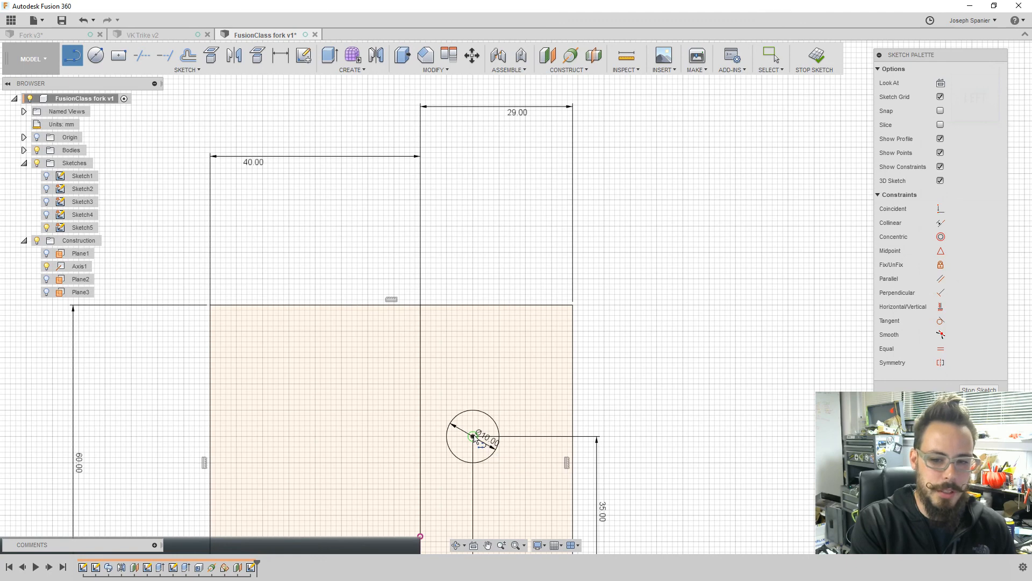
click(473, 411)
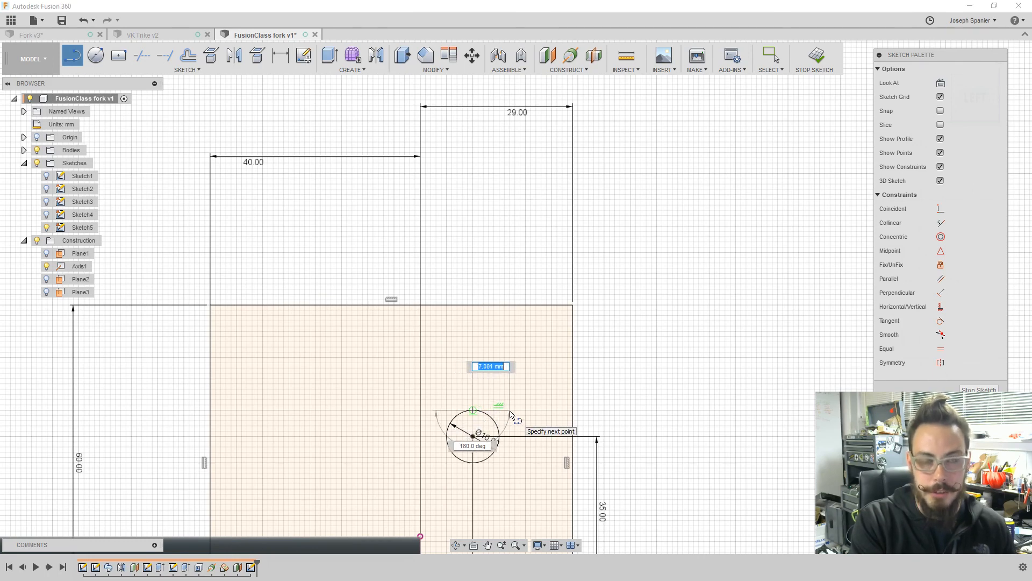
double_click(573, 411)
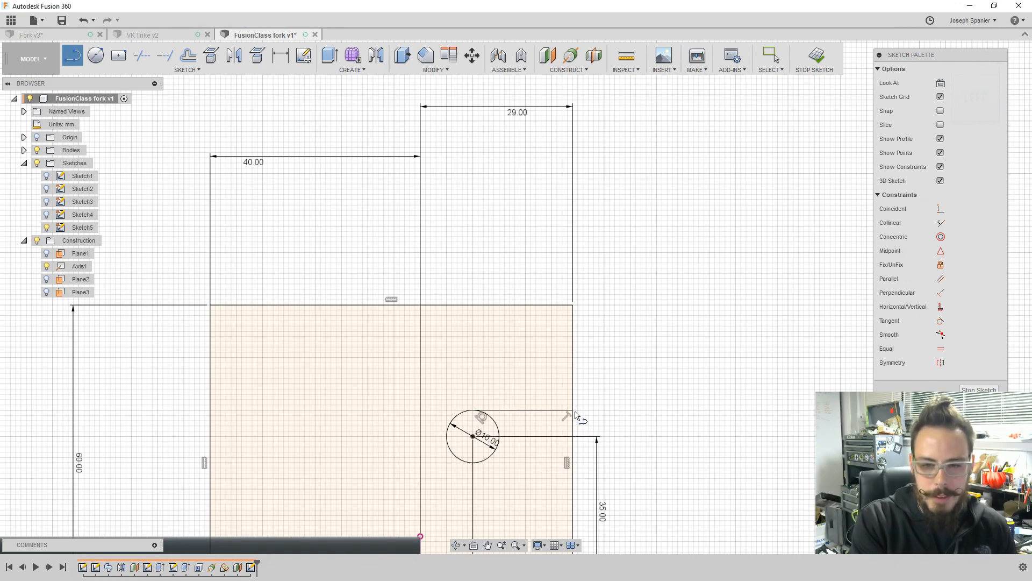
click(474, 463)
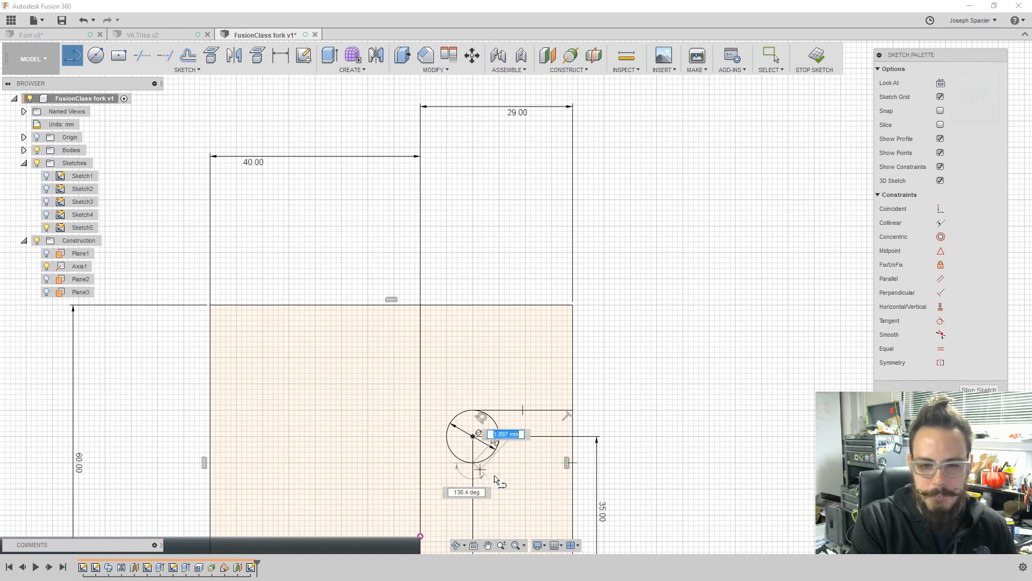
double_click(572, 464)
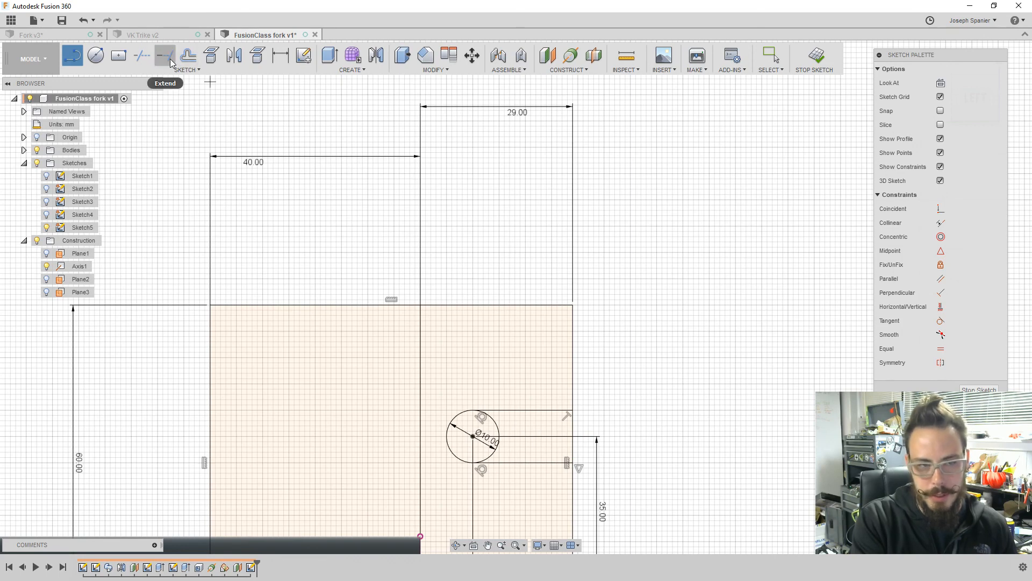
- Trim the circle's outer half and the rectangle side between the two lines to form an open-ended axle slot
click(142, 56)
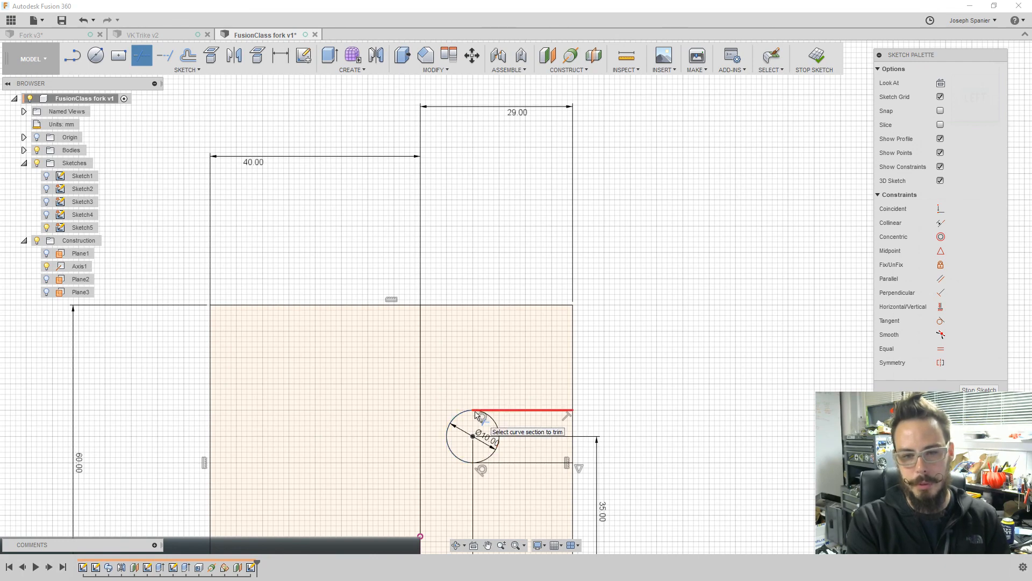
click(499, 426)
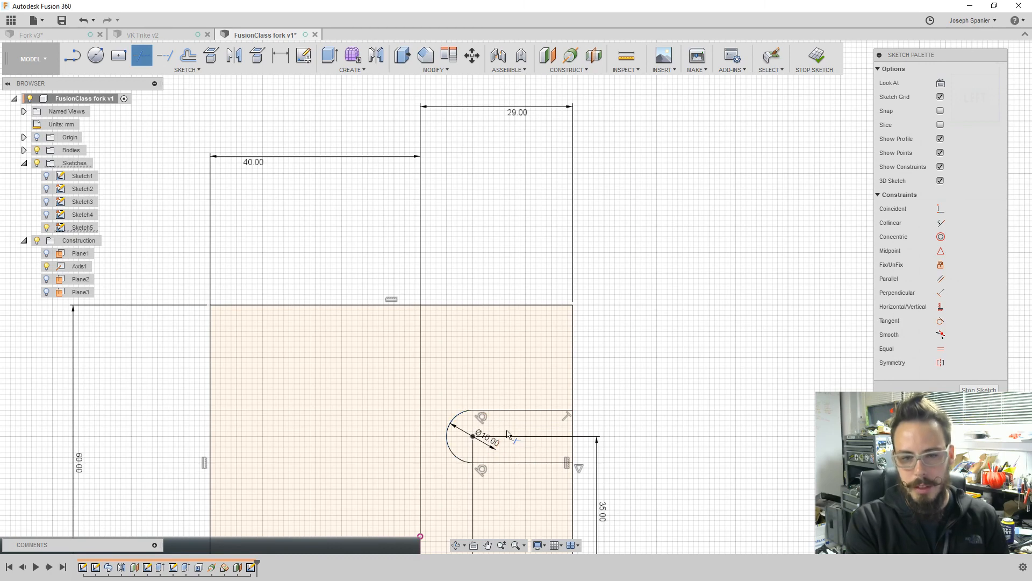
click(573, 428)
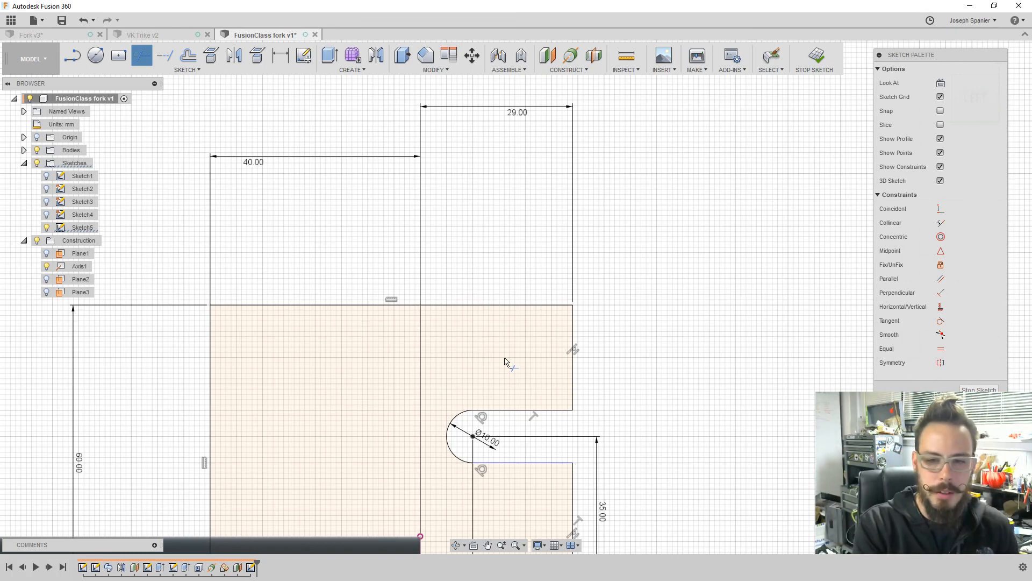
- Sketch a 50 mm diameter circle centred on the axle slot's arc centre, touching the rectangle's upper edge
key(c)
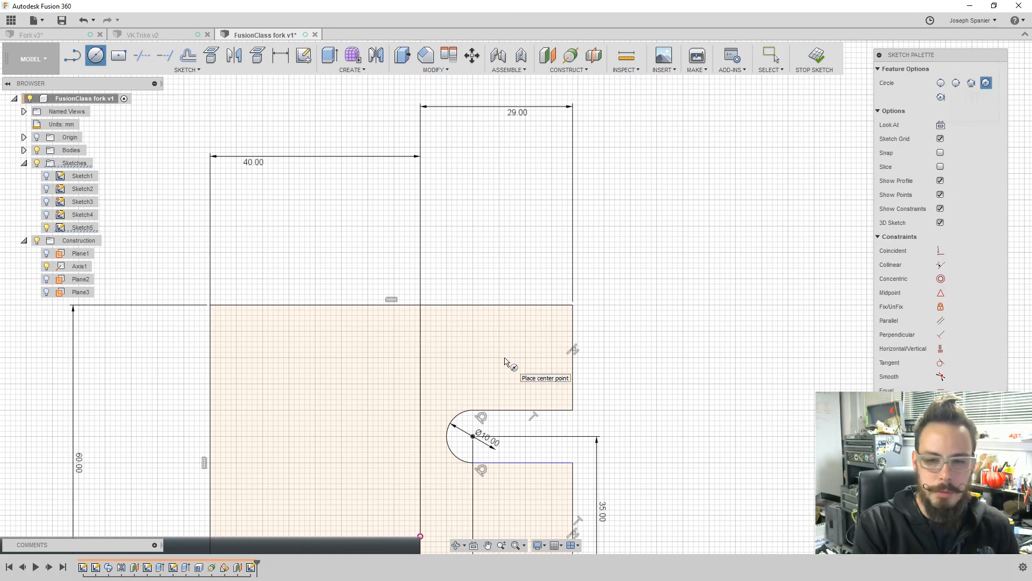
click(472, 436)
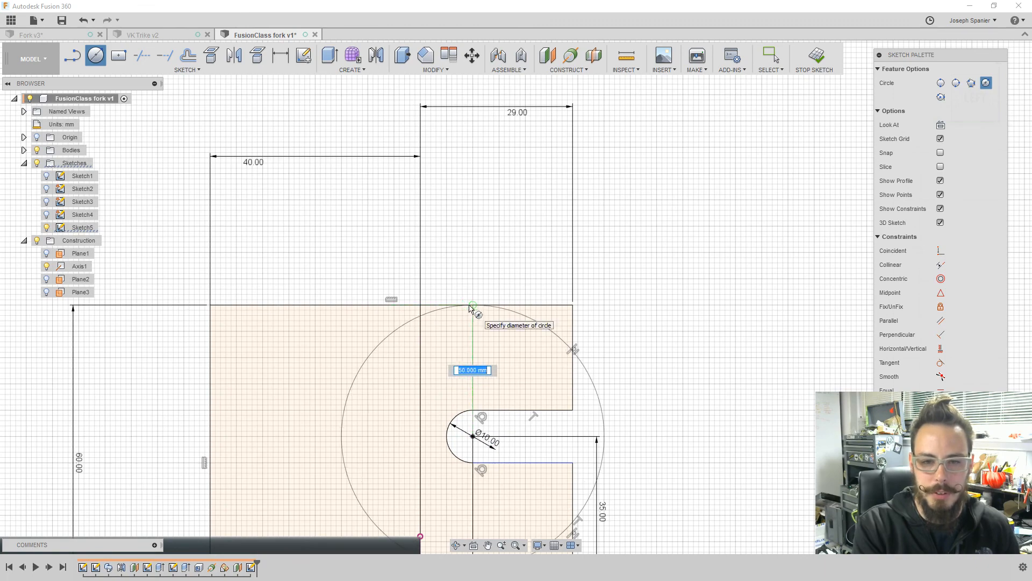
click(471, 308)
scroll(495, 306, up, 2)
scroll(495, 306, down, 4)
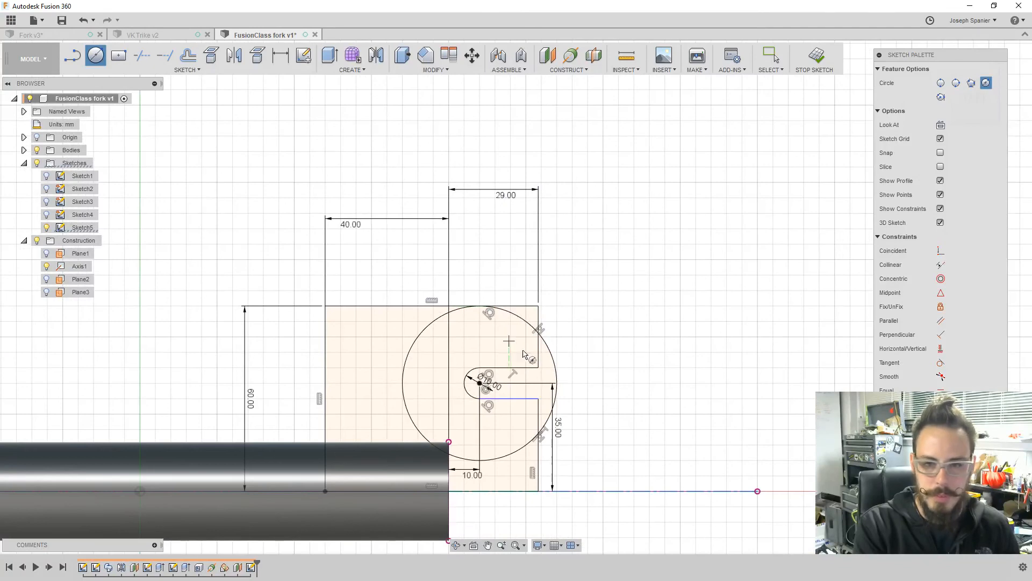
- Sketch a sloping line about 46 mm long from the large circle's upper inner arc down to the rectangle's inner vertical side
scroll(472, 448, up, 1)
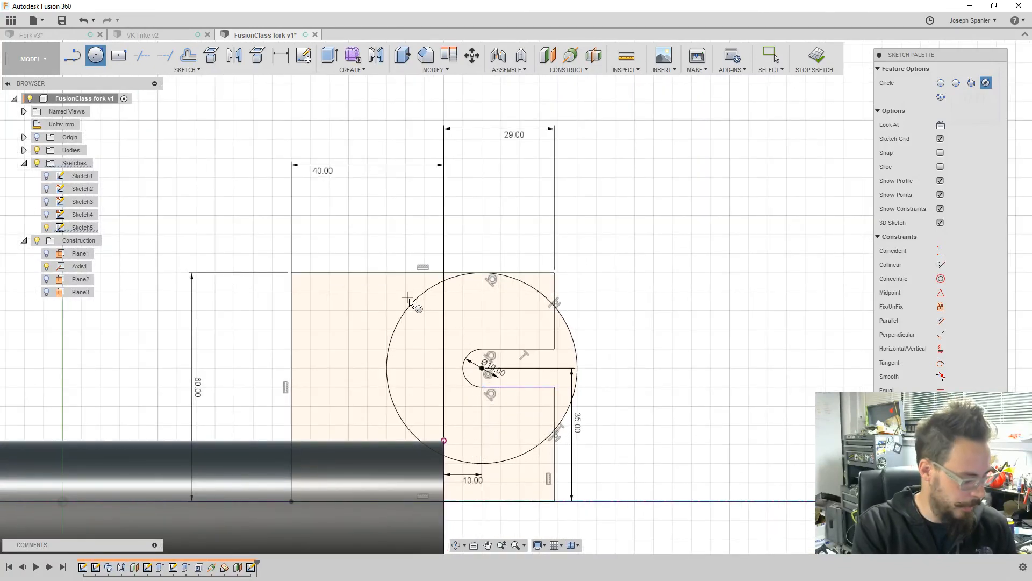
key(l)
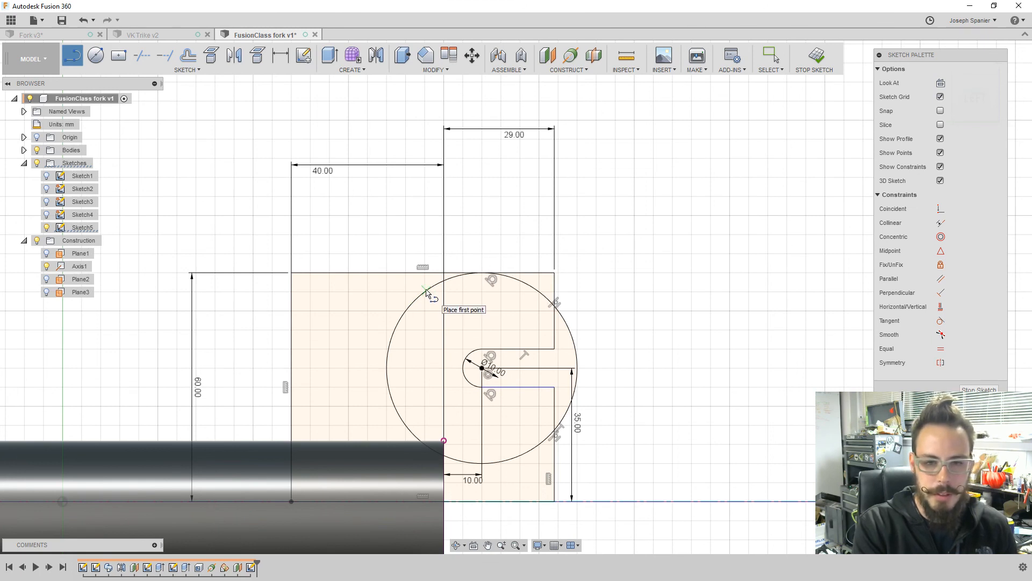
click(426, 291)
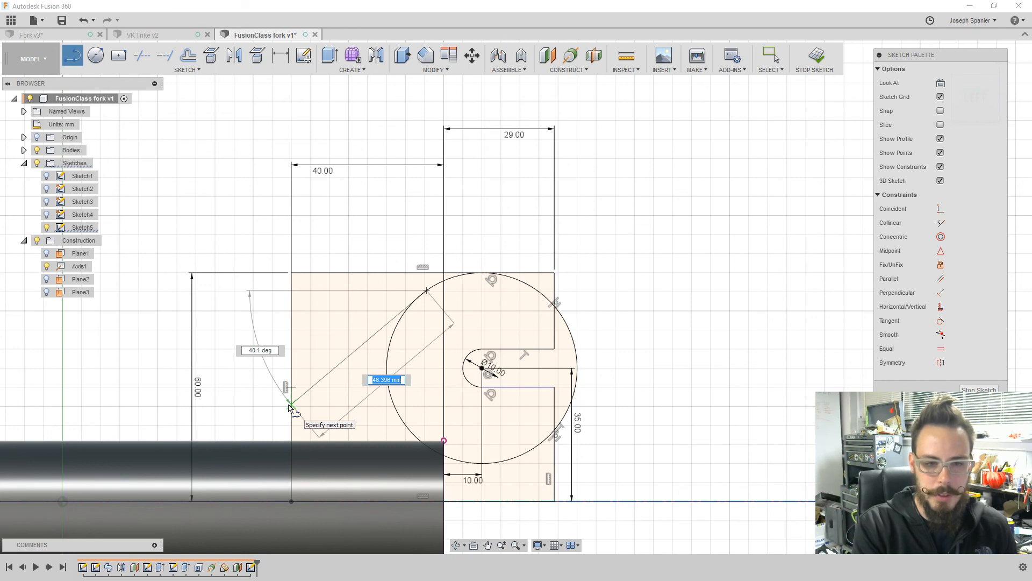
click(291, 412)
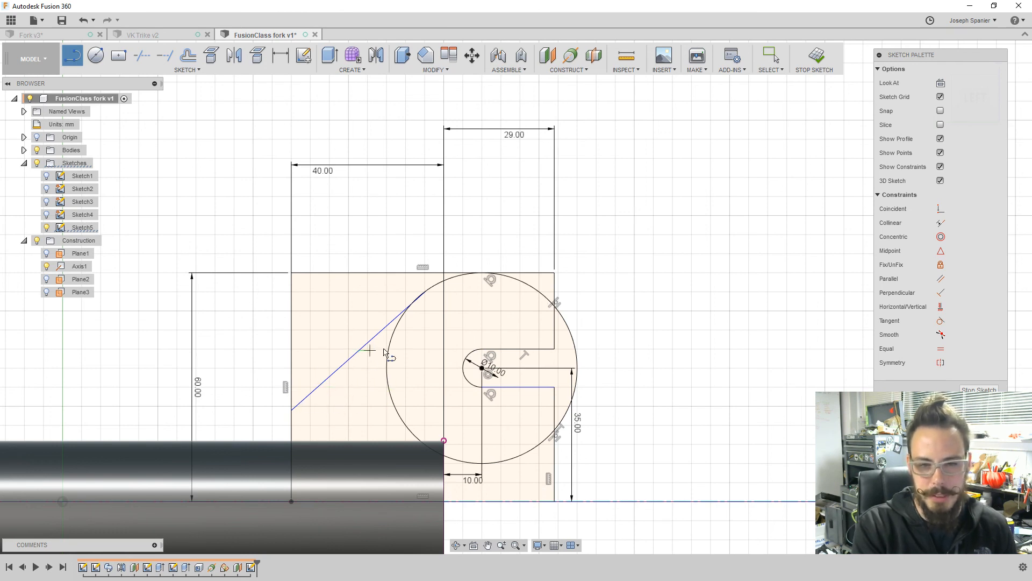
right_click(414, 246)
click(362, 241)
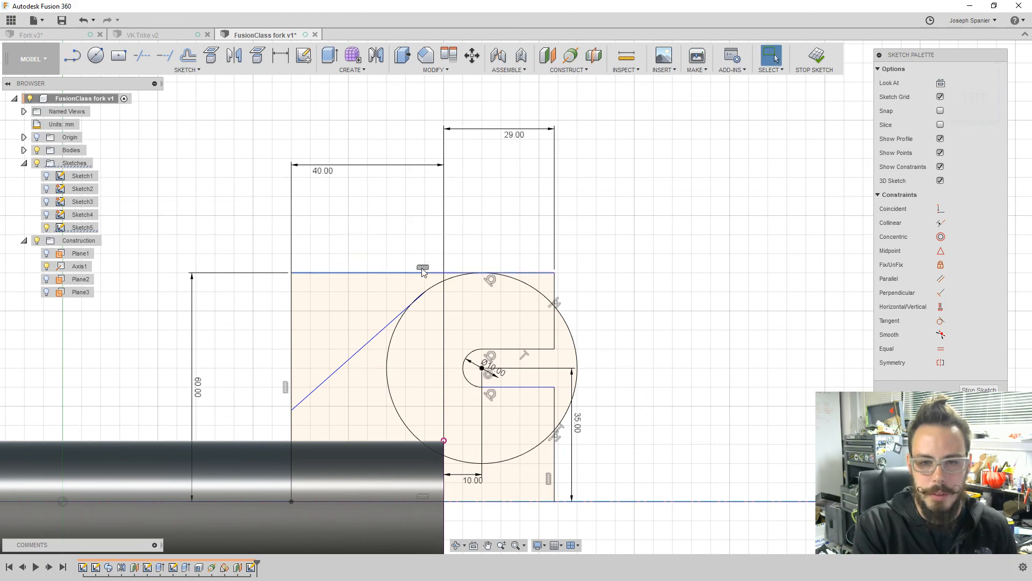
- Apply a Tangent constraint between the sloping line and the large circle
scroll(422, 283, up, 2)
scroll(414, 307, up, 2)
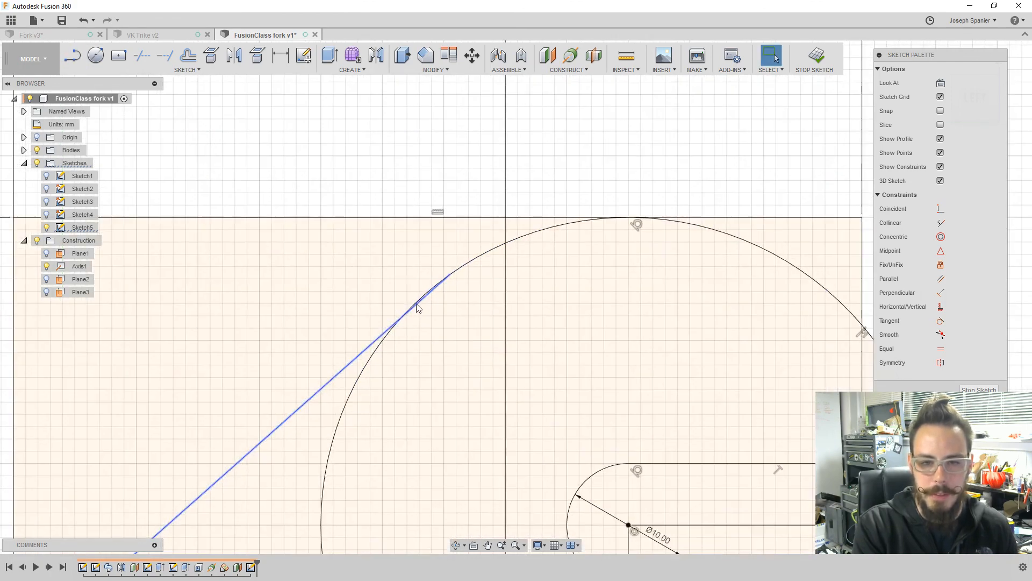
scroll(436, 307, up, 2)
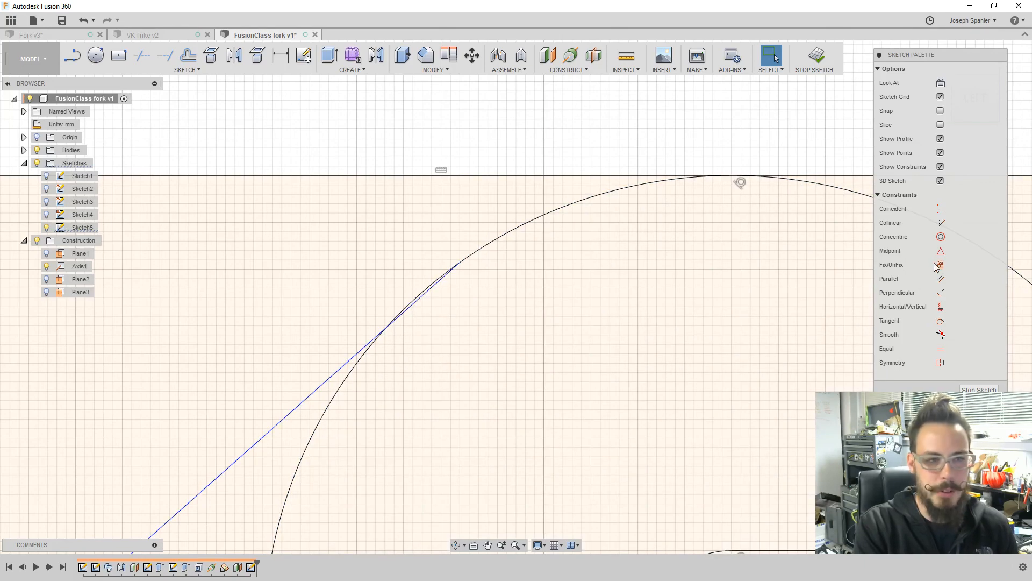
click(940, 321)
click(436, 287)
click(469, 259)
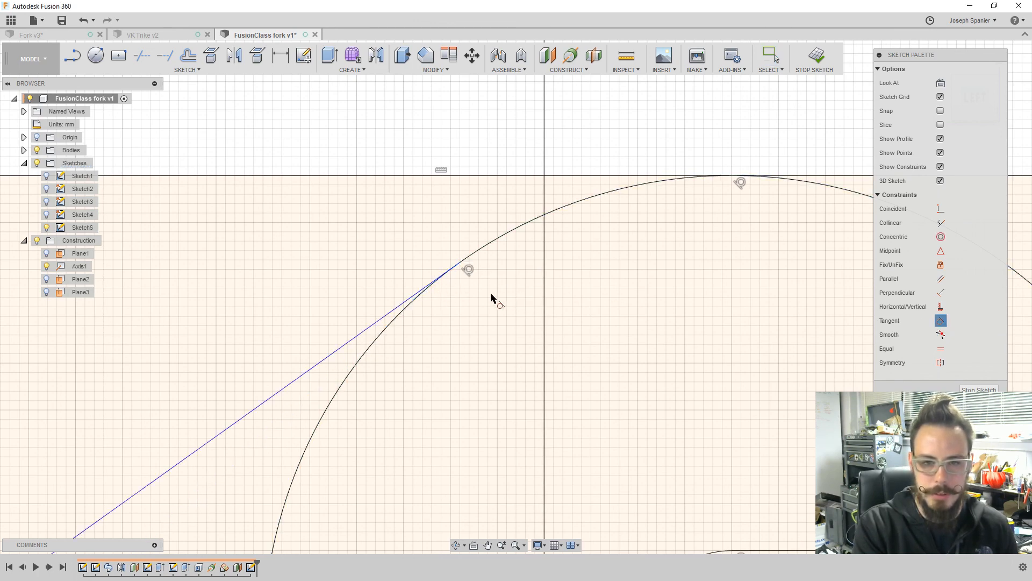
scroll(456, 296, down, 5)
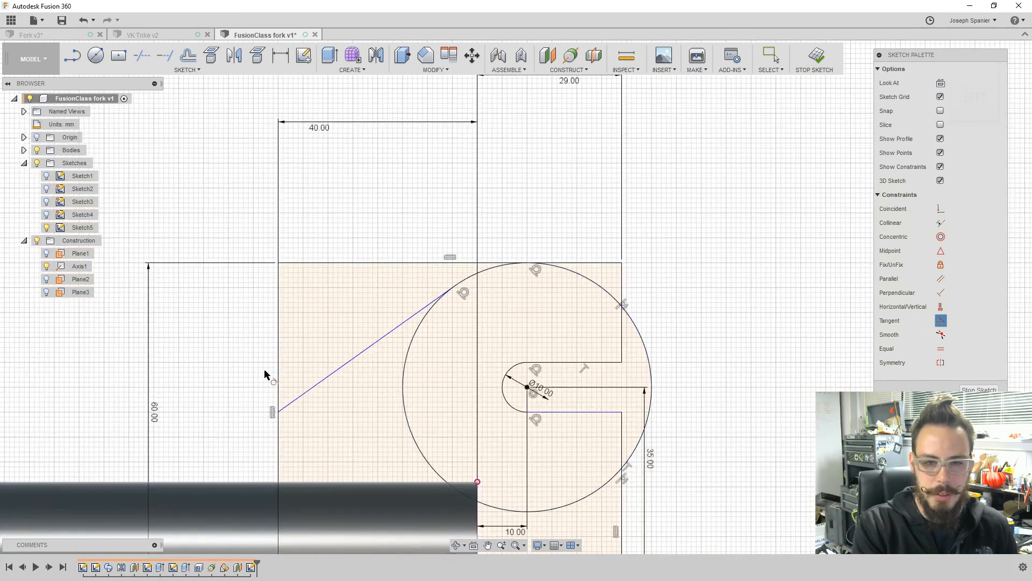
right_click(257, 384)
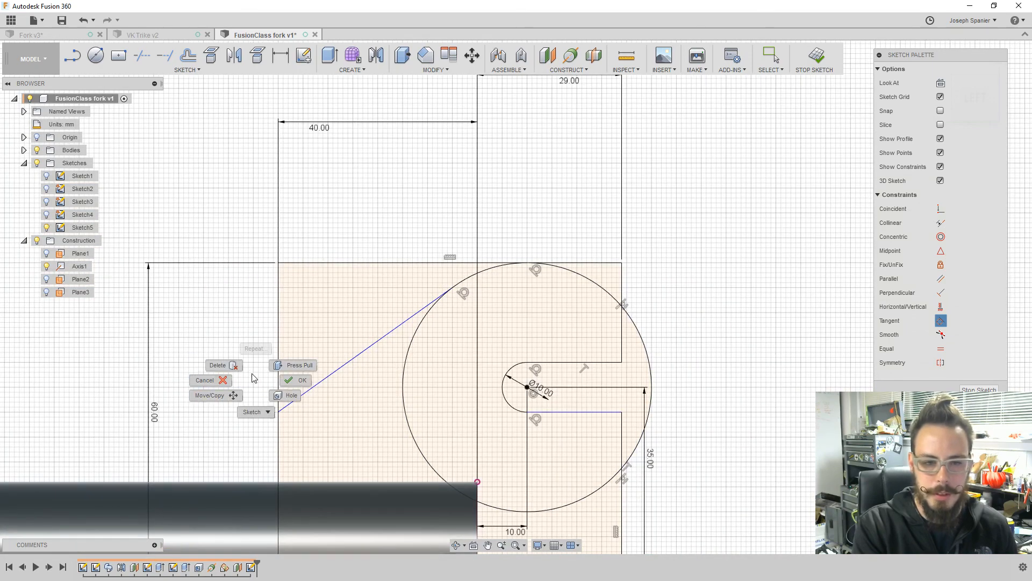
click(254, 376)
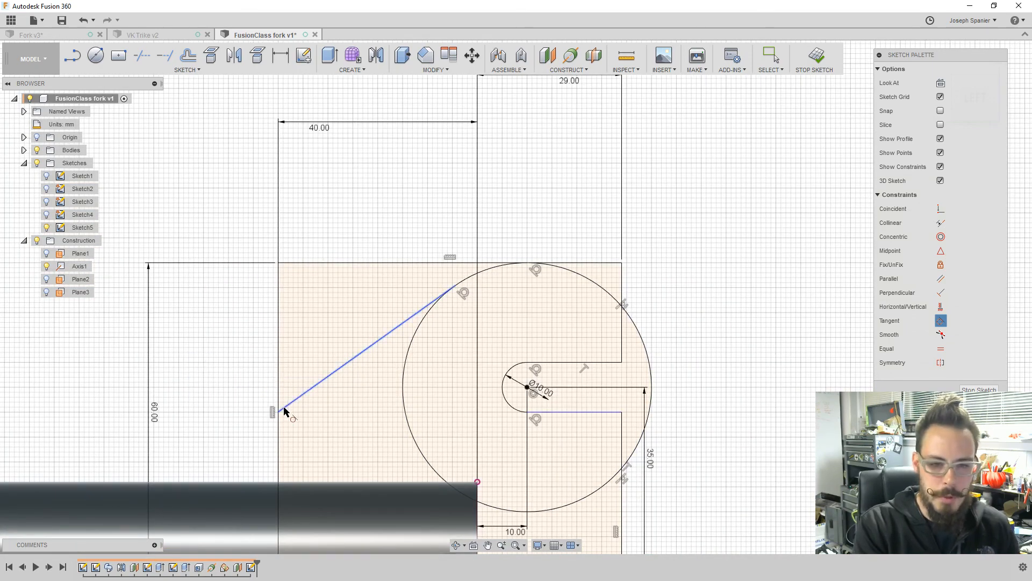
key(Escape)
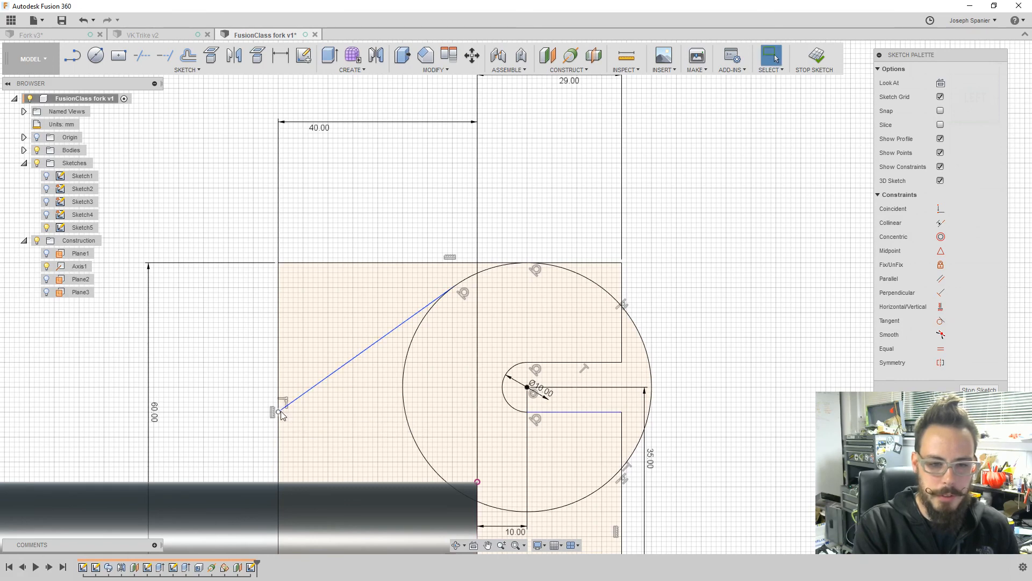
- Move the sloping line's lower endpoint towards the tube and dimension it 6 mm vertically above the tube's upper end corner
mouse_move(279, 413)
mouse_down()
mouse_move(279, 446)
mouse_move(279, 380)
mouse_move(275, 450)
mouse_move(277, 411)
mouse_move(283, 444)
mouse_up()
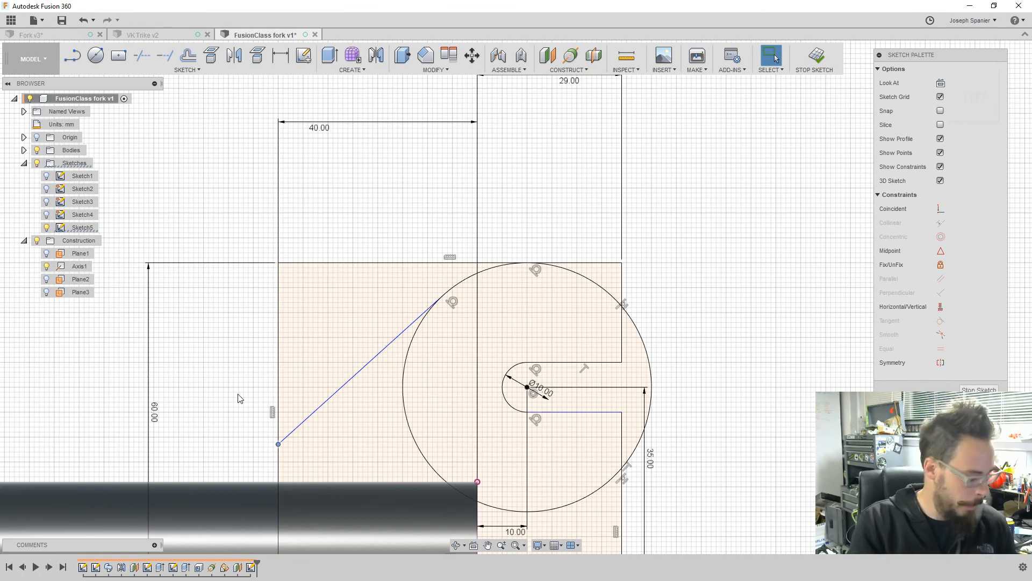
key(d)
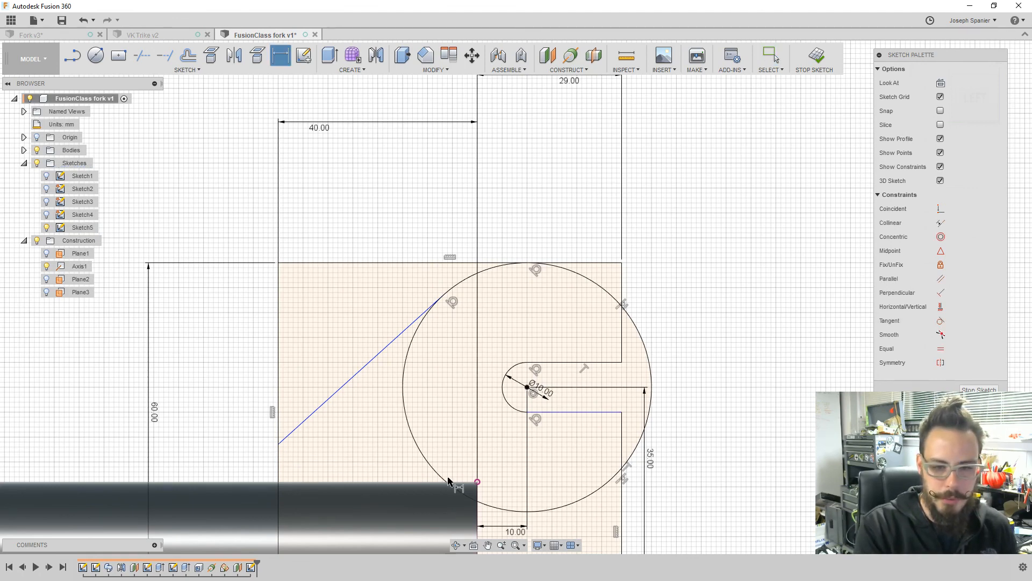
click(279, 444)
click(477, 481)
click(247, 456)
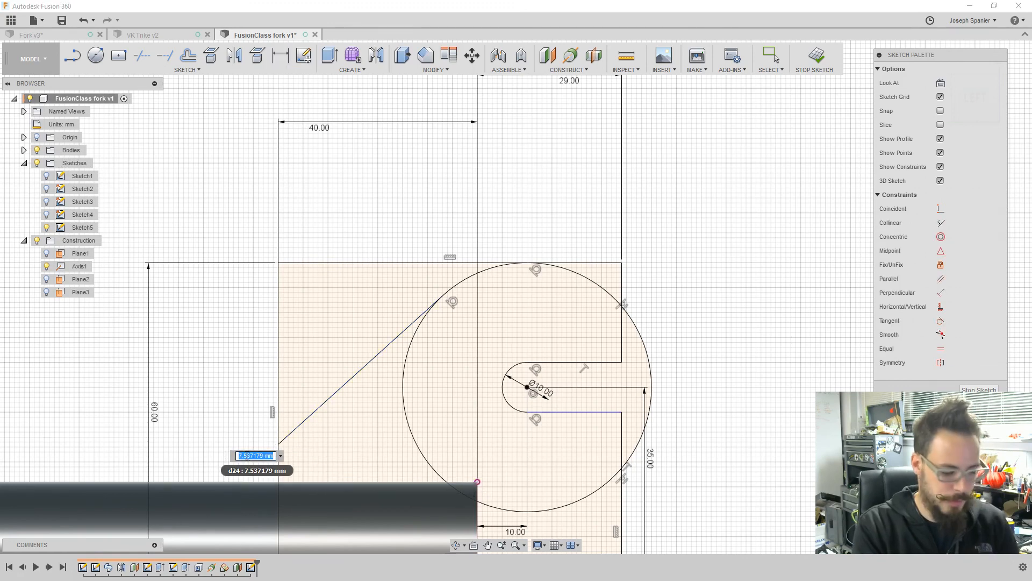
text(10)
key(Return)
- Trim the large circle's inner, lower and outer arcs, keeping only the upper arc between the sloping line and the outer side
scroll(215, 366, down, 2)
scroll(195, 371, down, 2)
scroll(333, 409, up, 3)
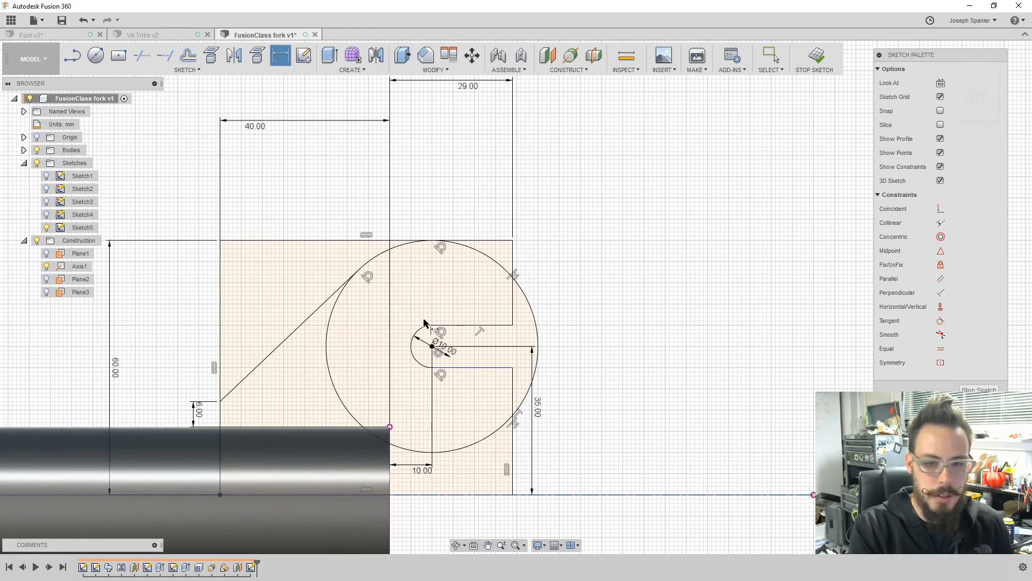
key(t)
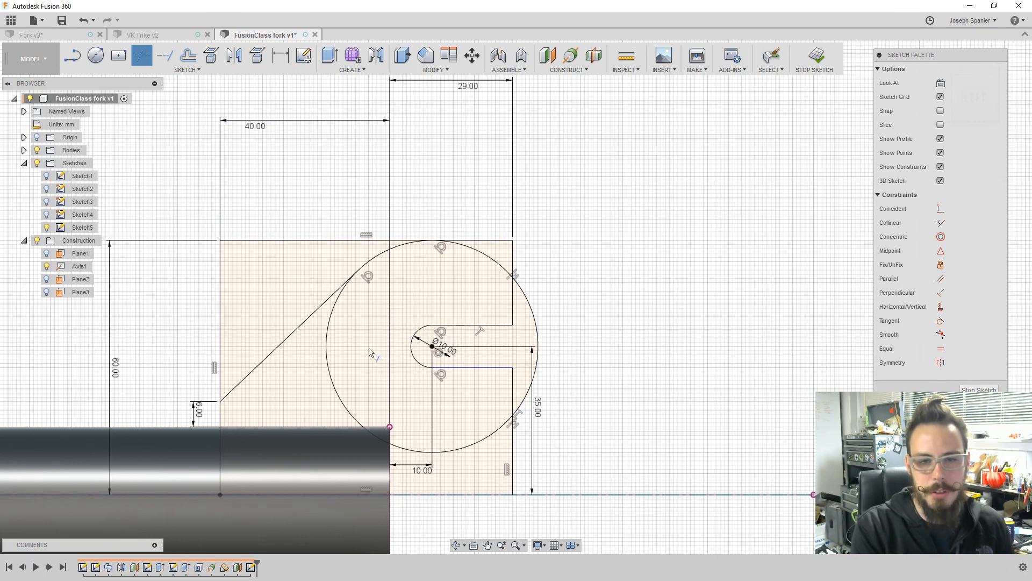
click(325, 363)
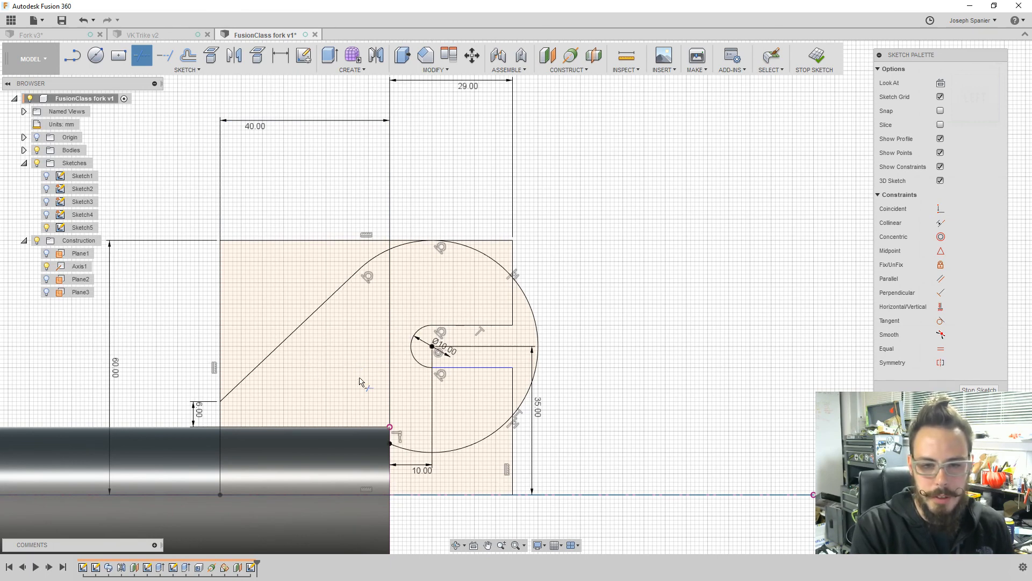
click(497, 429)
click(537, 365)
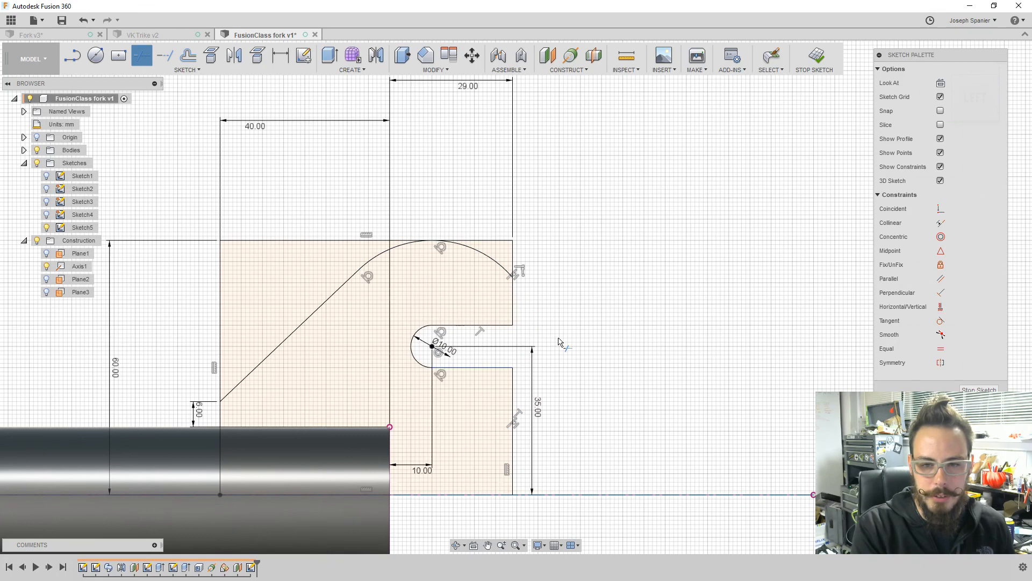
- Trim the rectangle's upper edge and the upper parts of both vertical sides that lie outside the rounded profile
click(514, 257)
click(508, 242)
click(279, 241)
click(220, 288)
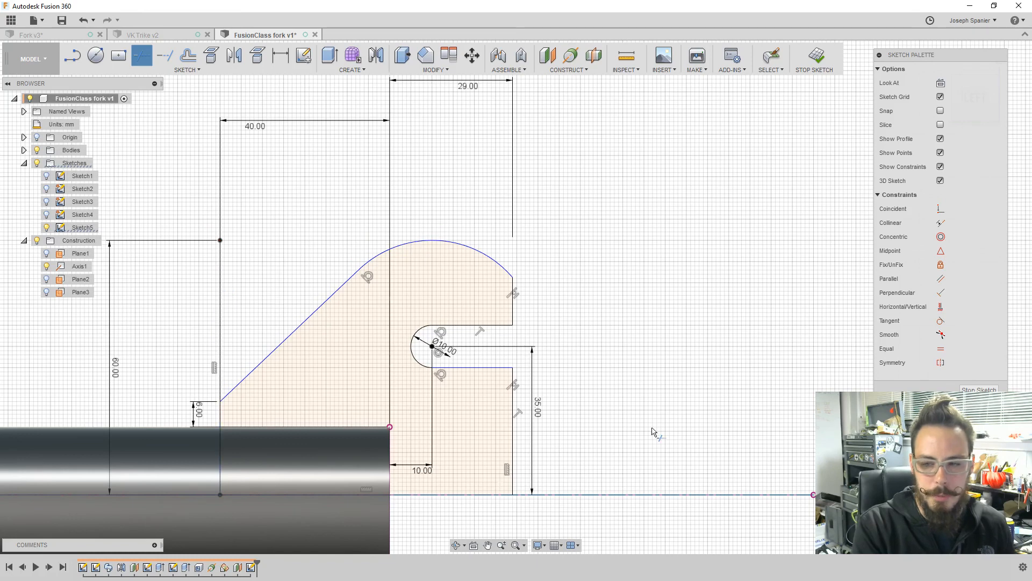
click(221, 307)
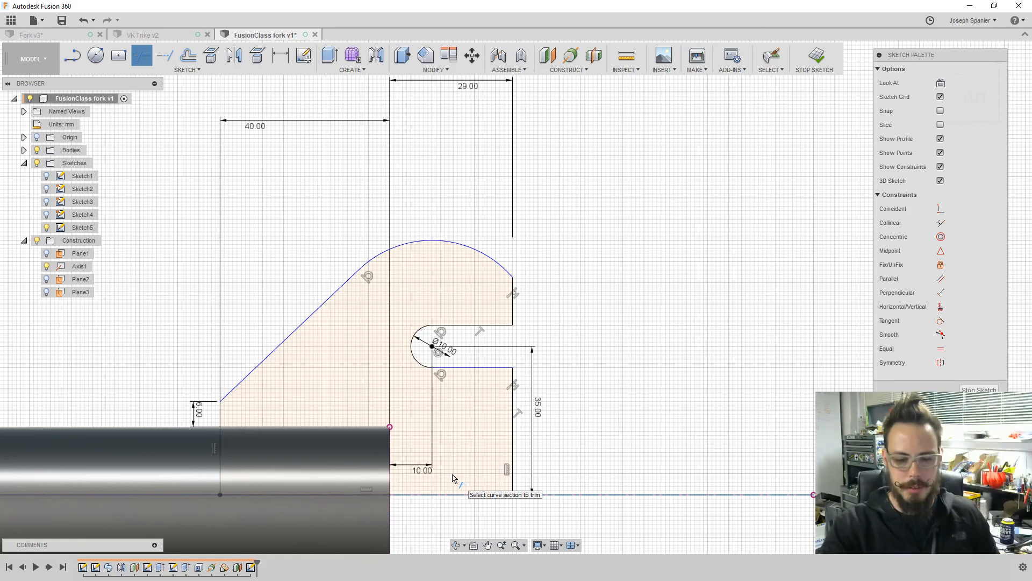
- Draw a line from the slot's lower outer corner sloping inward to the tube centreline, and shift its lower endpoint slightly outward
click(73, 55)
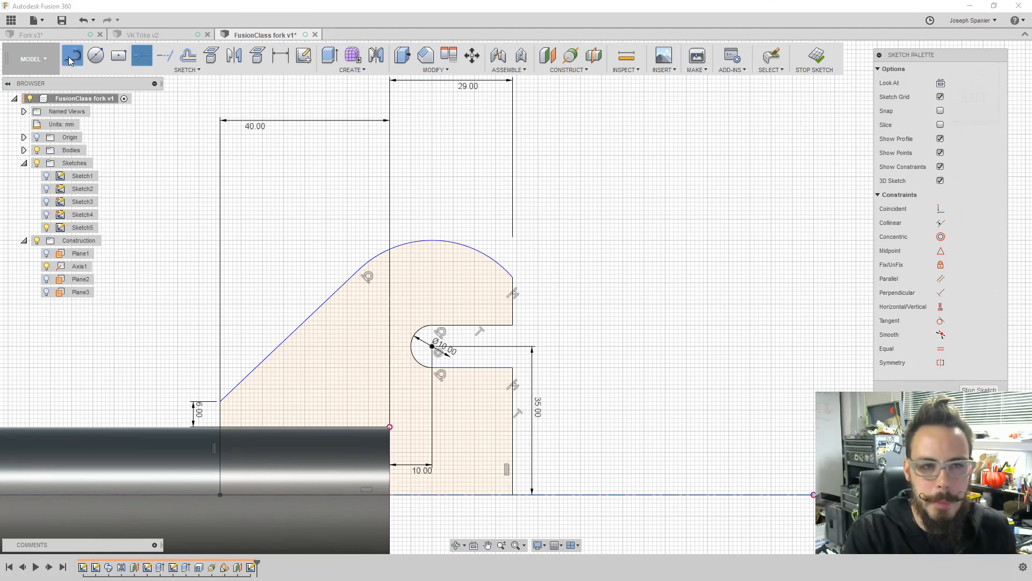
click(512, 369)
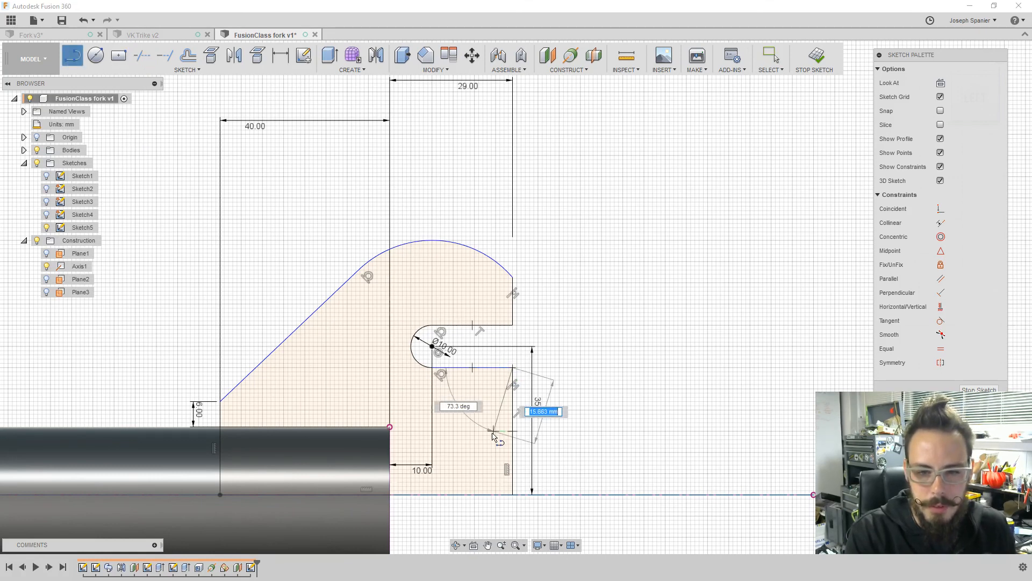
click(440, 493)
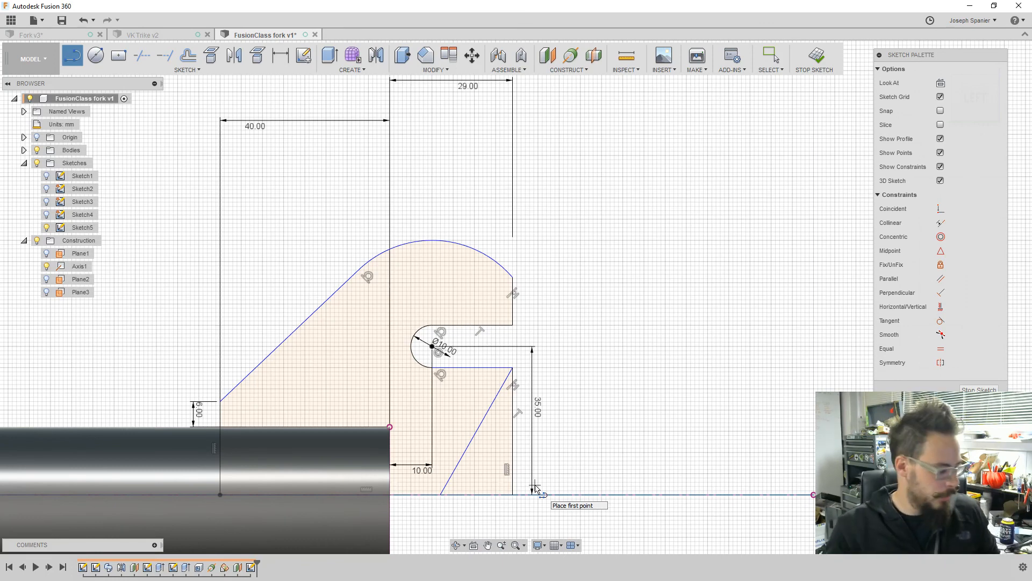
key(Escape)
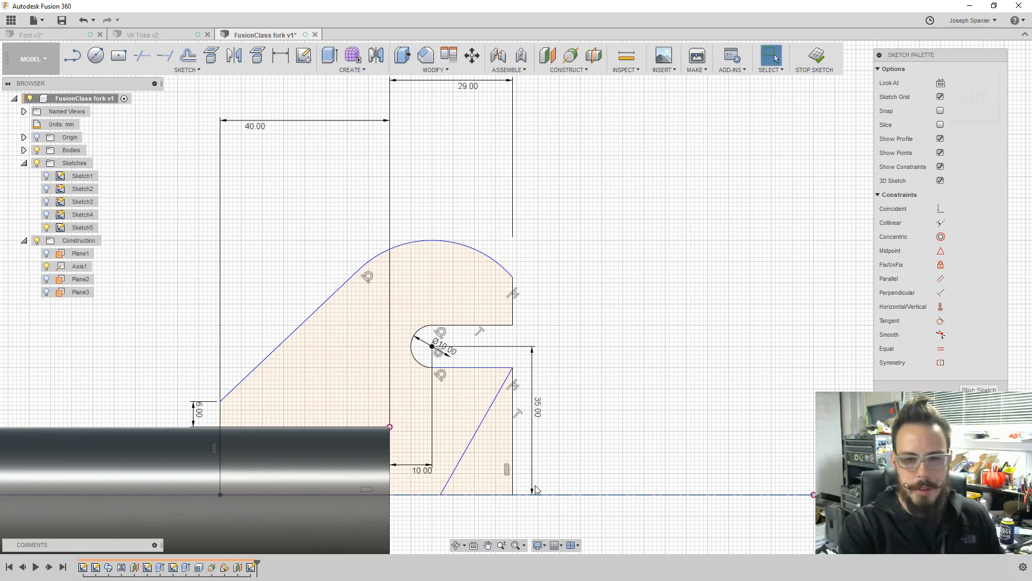
click(451, 483)
mouse_move(442, 495)
mouse_down()
mouse_move(472, 494)
mouse_move(459, 495)
mouse_up()
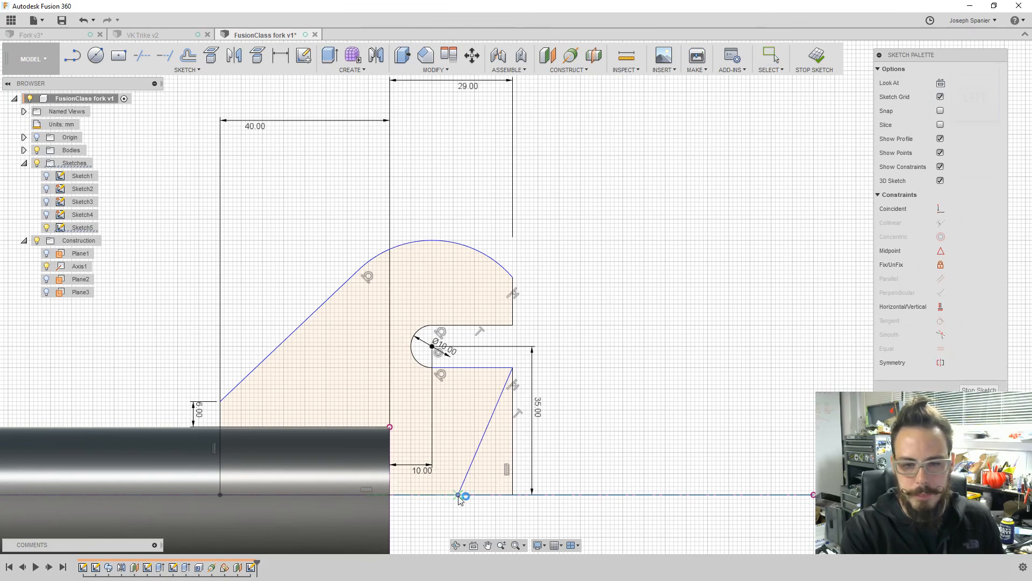
- Trim the plate's lower vertical side and the leftover baseline segment outside the new sloping line
key(t)
click(511, 473)
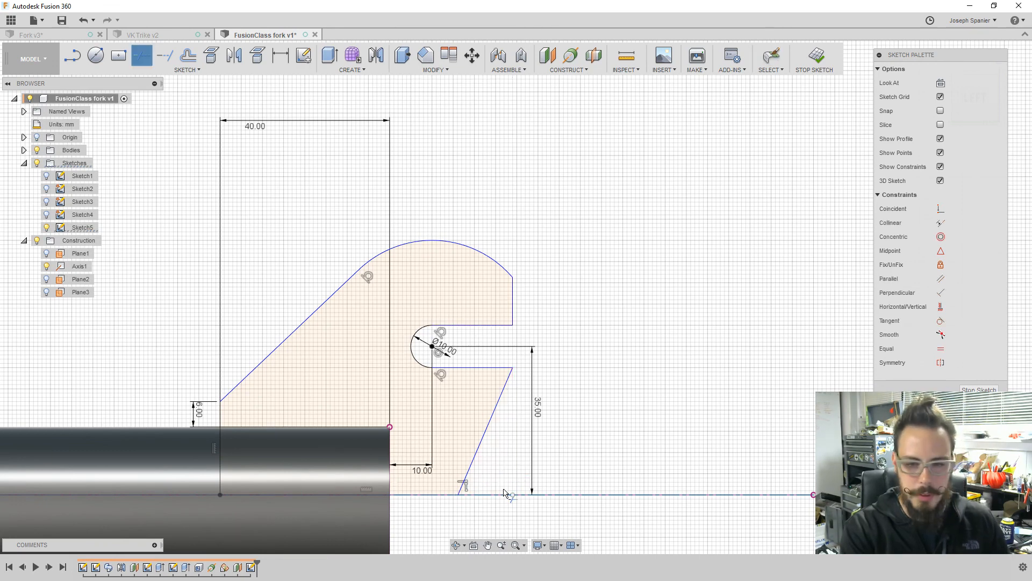
click(512, 494)
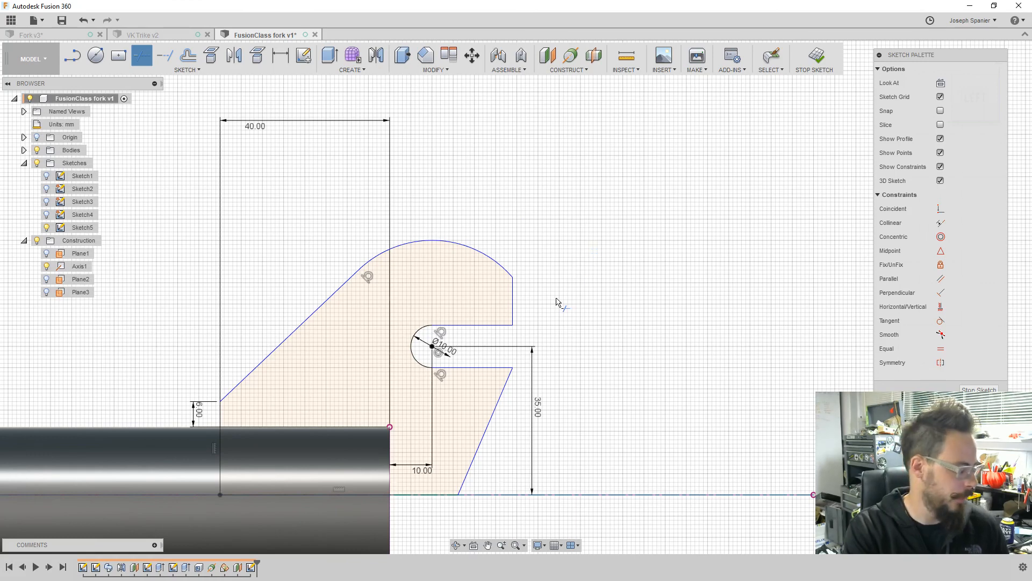
- Finish the sketch and extrude the dropout profile 4 mm to one side as a new body
click(802, 65)
scroll(681, 299, down, 2)
shift+middle_drag(681, 299, 544, 315)
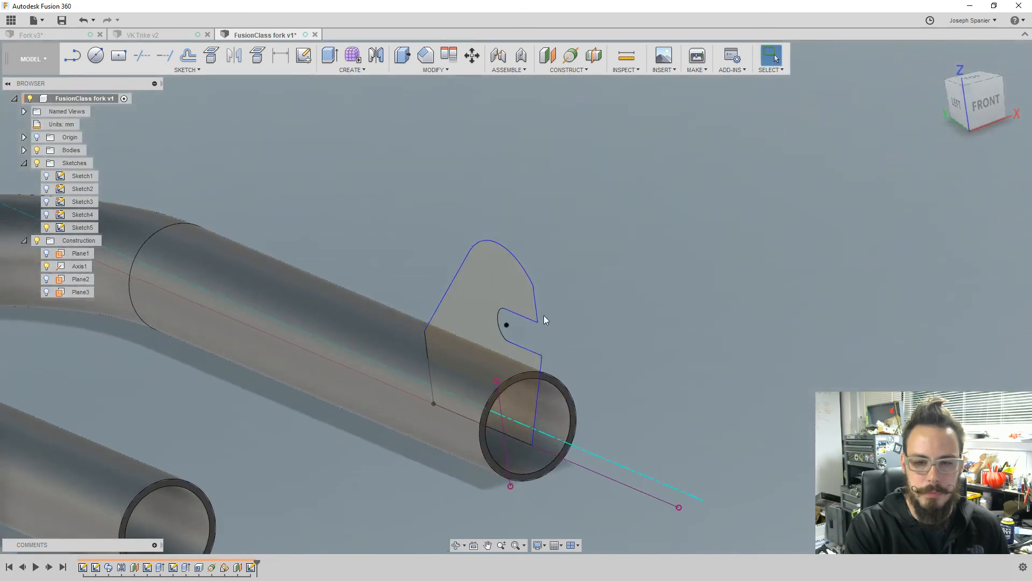
click(495, 292)
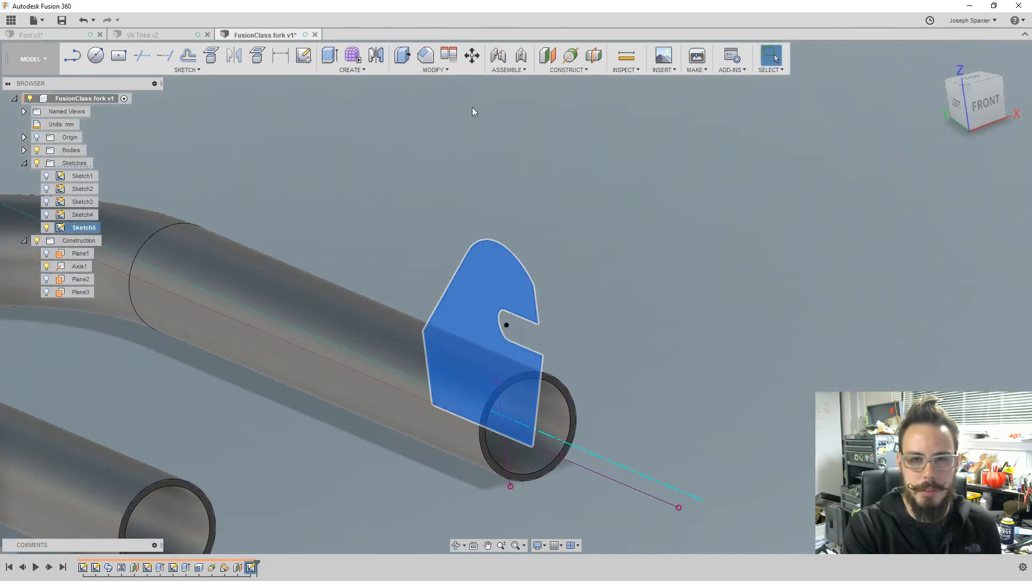
click(401, 57)
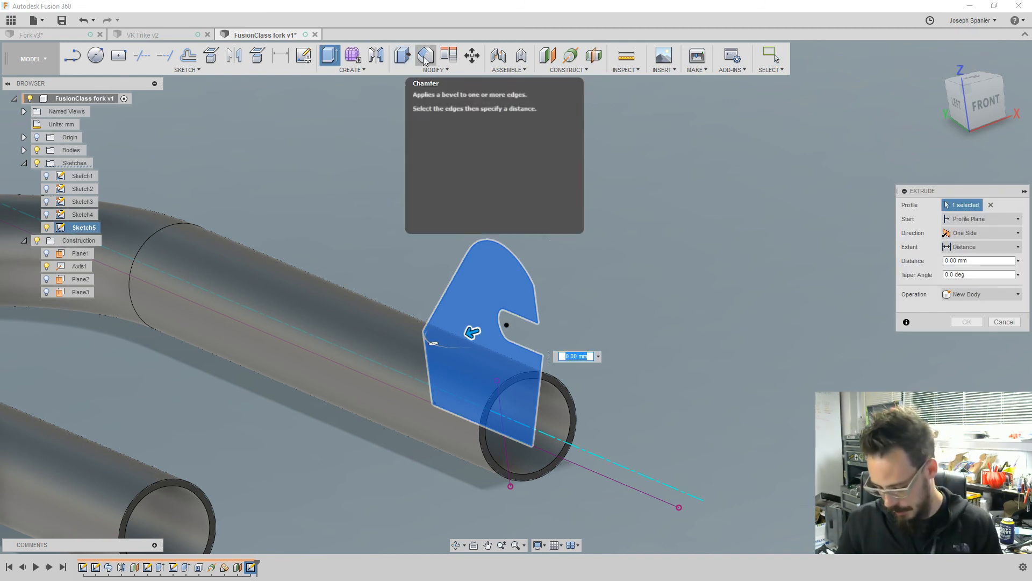
text(4)
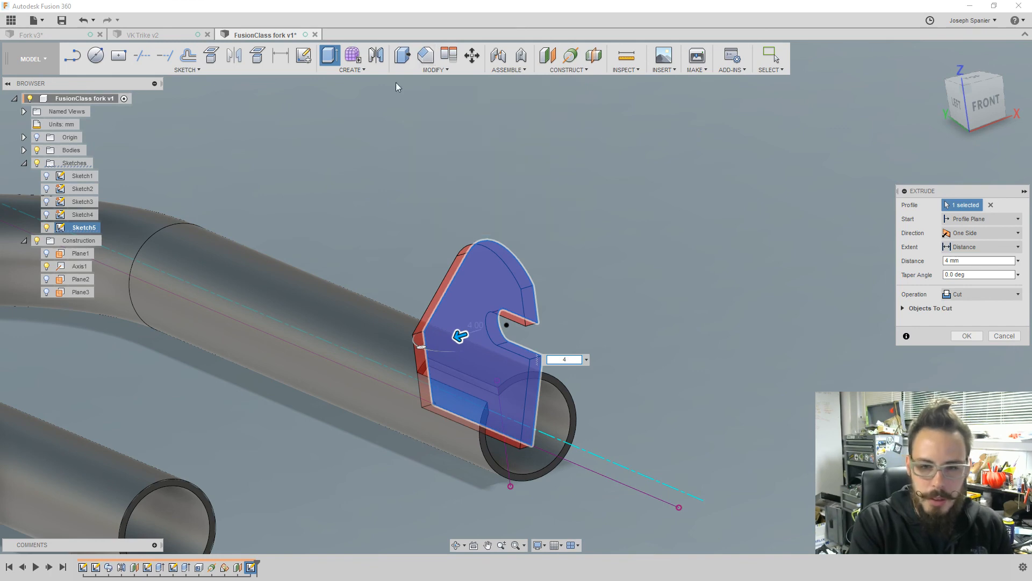
click(1008, 296)
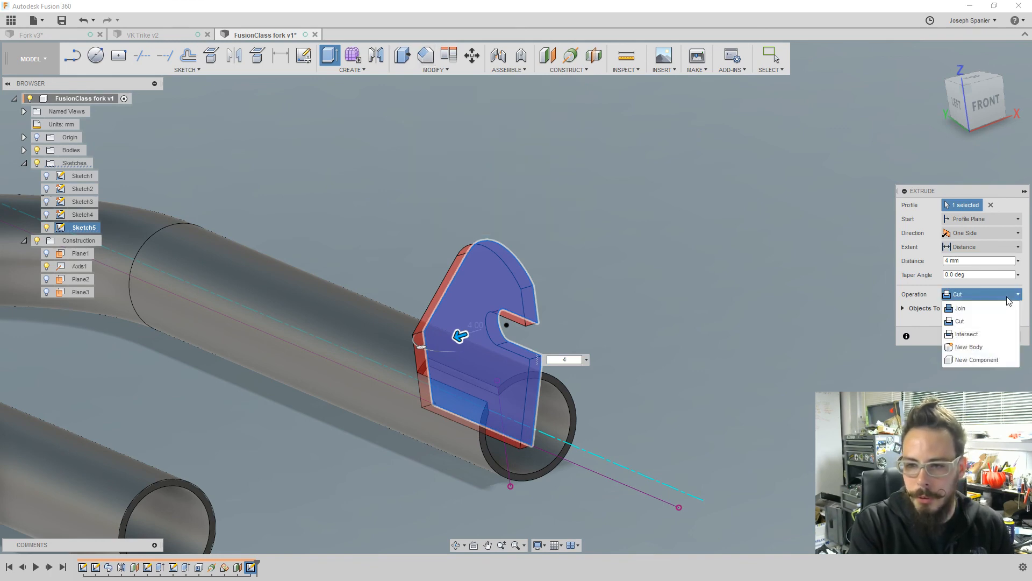
click(960, 350)
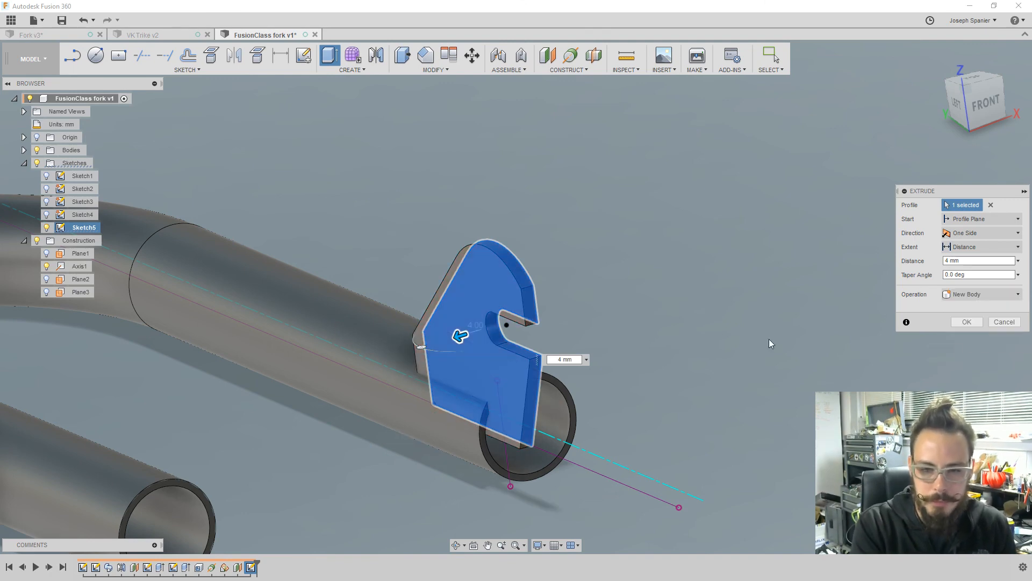
click(966, 323)
- Fillet the dropout's corner edge where the sloping side meets the short vertical end above the tube, with a 13.5 mm radius
shift+middle_drag(870, 319, 824, 323)
shift+middle_drag(583, 402, 603, 347)
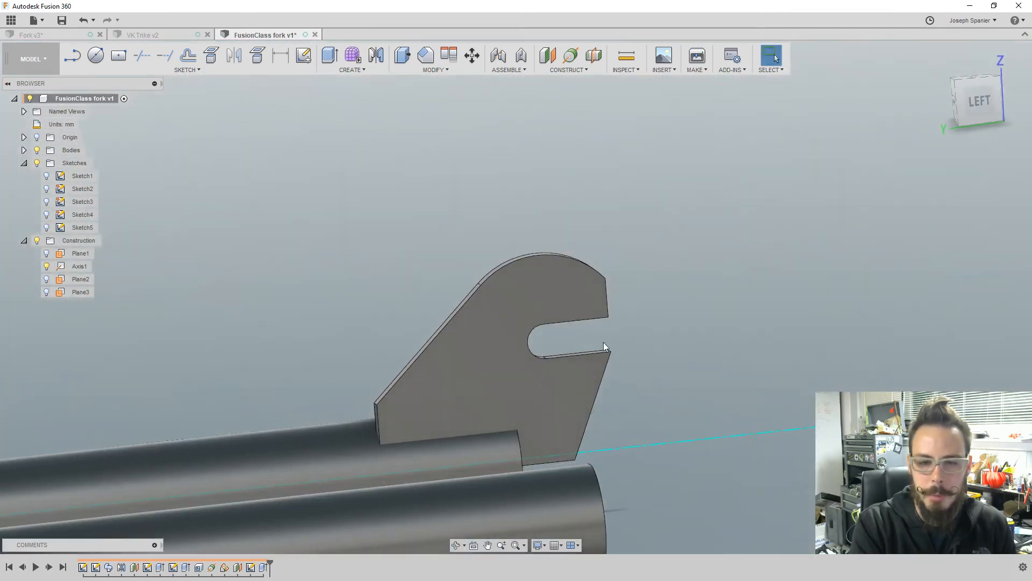
click(402, 60)
shift+middle_drag(397, 242, 423, 282)
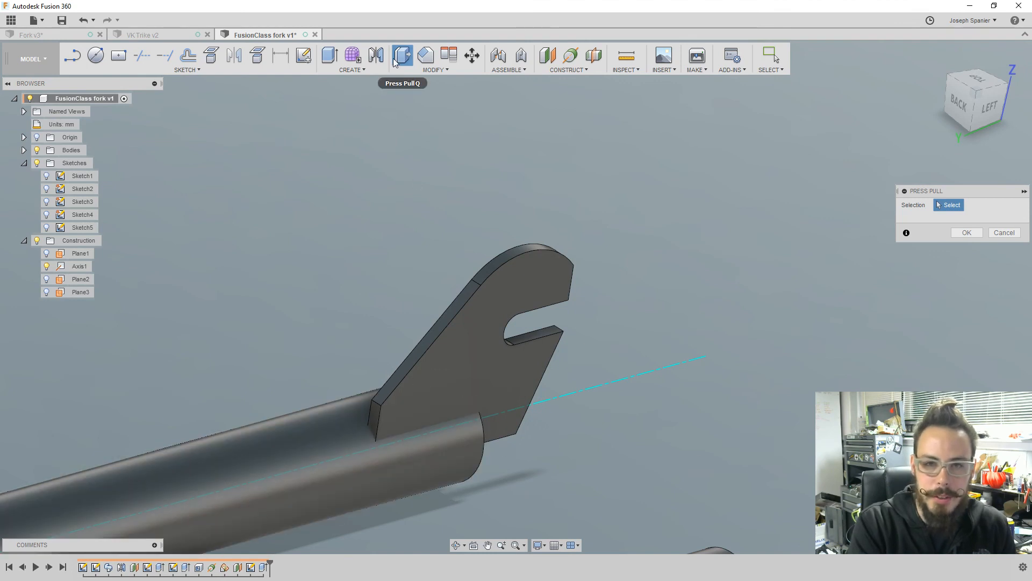
scroll(365, 406, up, 2)
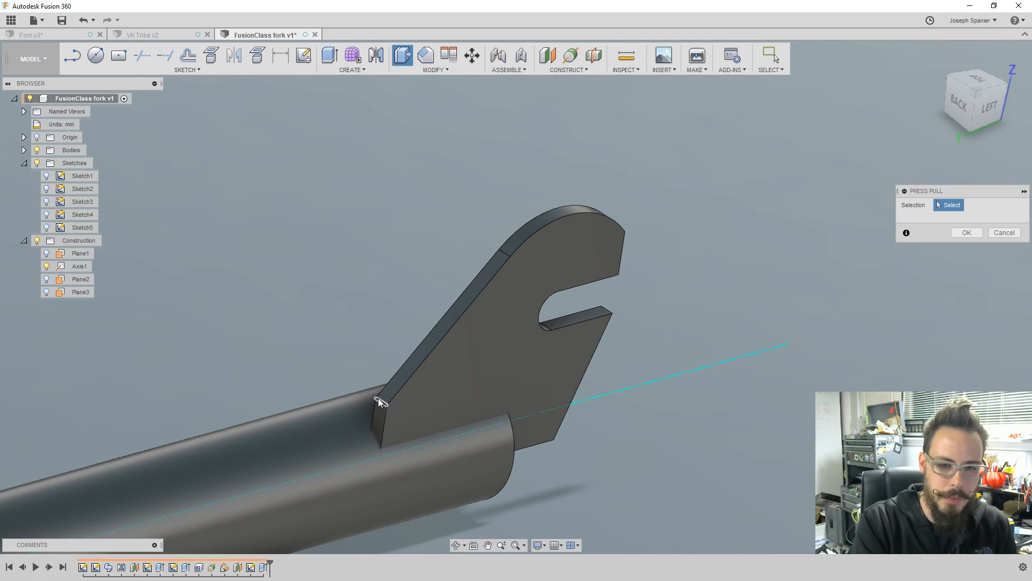
click(379, 398)
drag(373, 401, 386, 397)
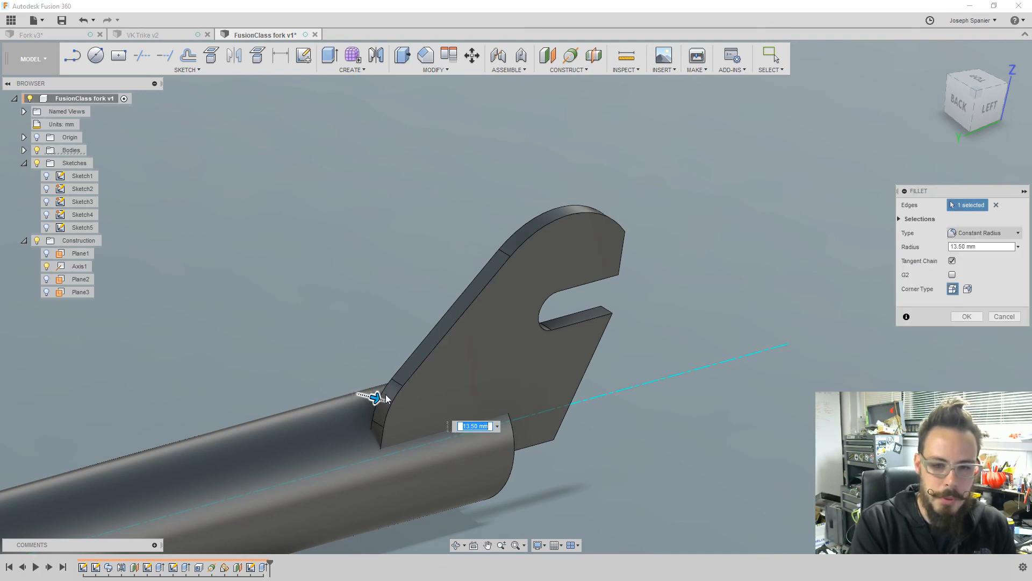
click(990, 106)
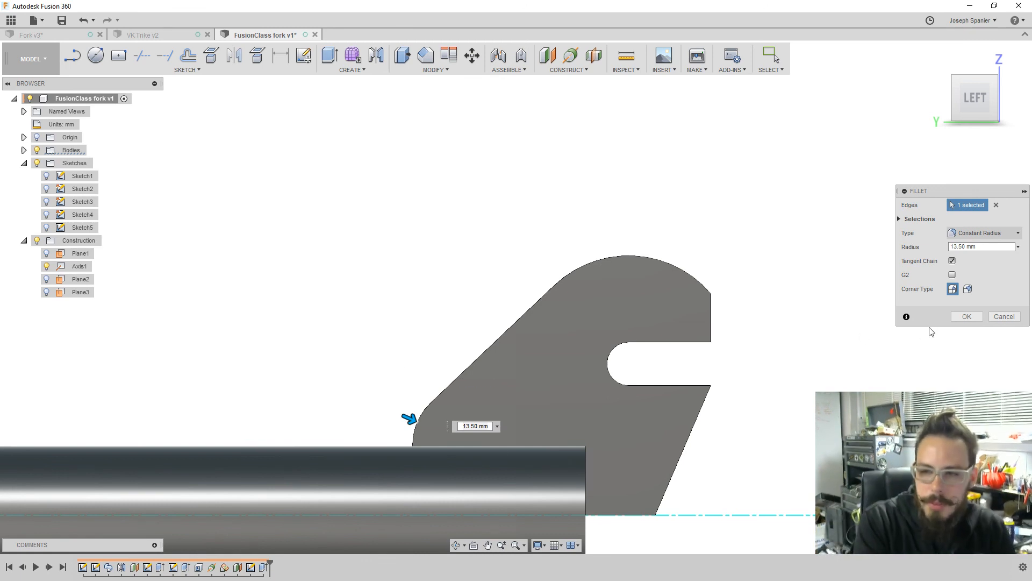
click(962, 317)
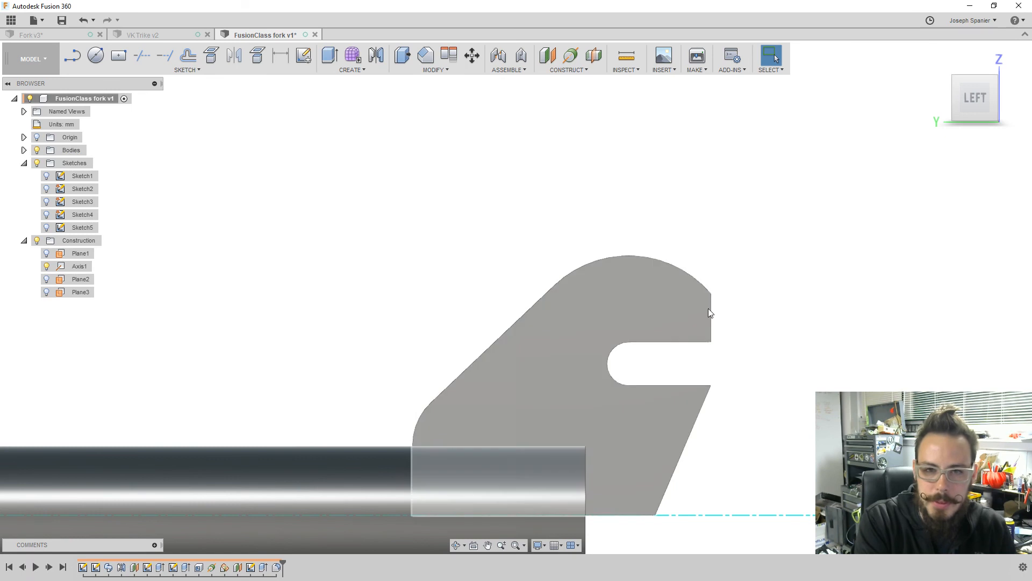
- Fillet the dropout's upper outer corner, where the rounded top meets the vertical side above the slot, with a 15.5 mm radius
click(403, 55)
shift+middle_drag(719, 330, 719, 288)
click(715, 295)
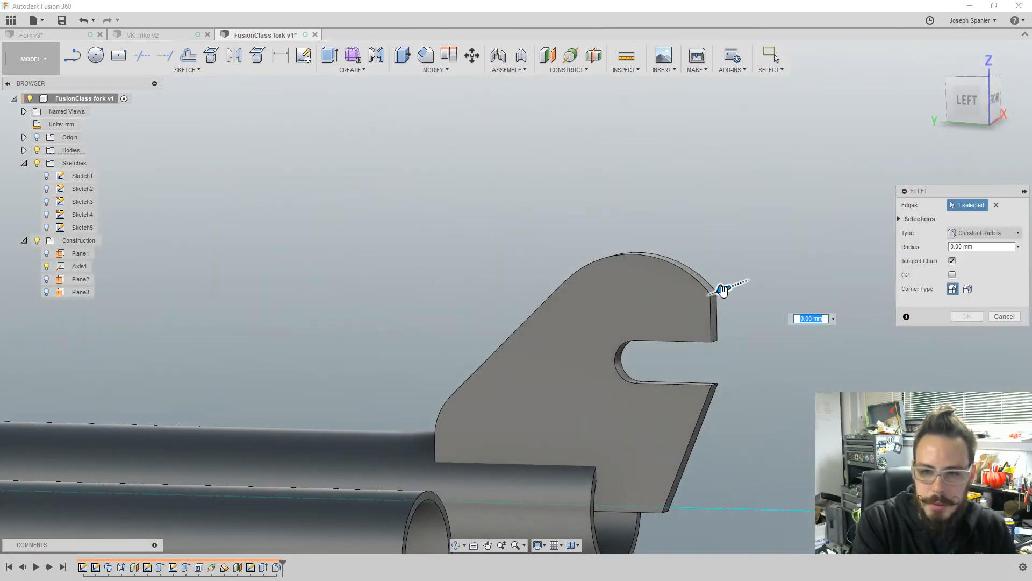
drag(722, 290, 720, 293)
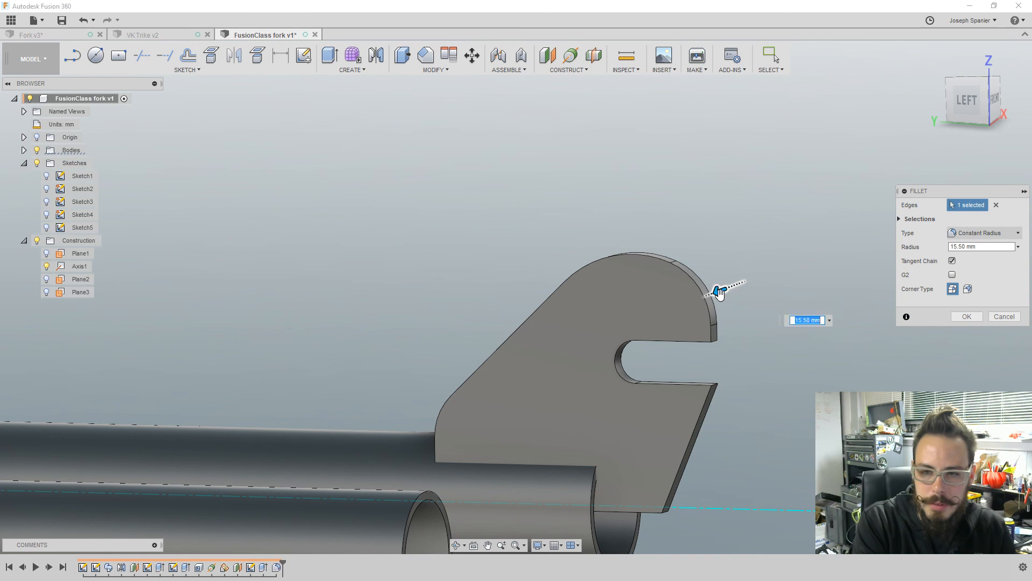
click(958, 319)
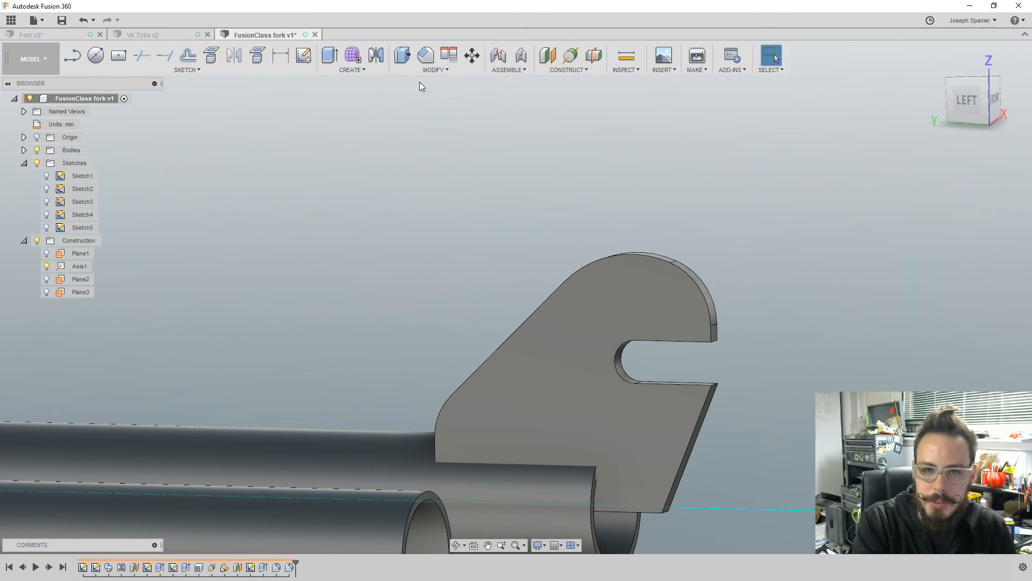
- Fillet the dropout's lower outer corner at the tube centreline with a 23.5 mm radius
key(q)
shift+middle_drag(698, 496, 661, 526)
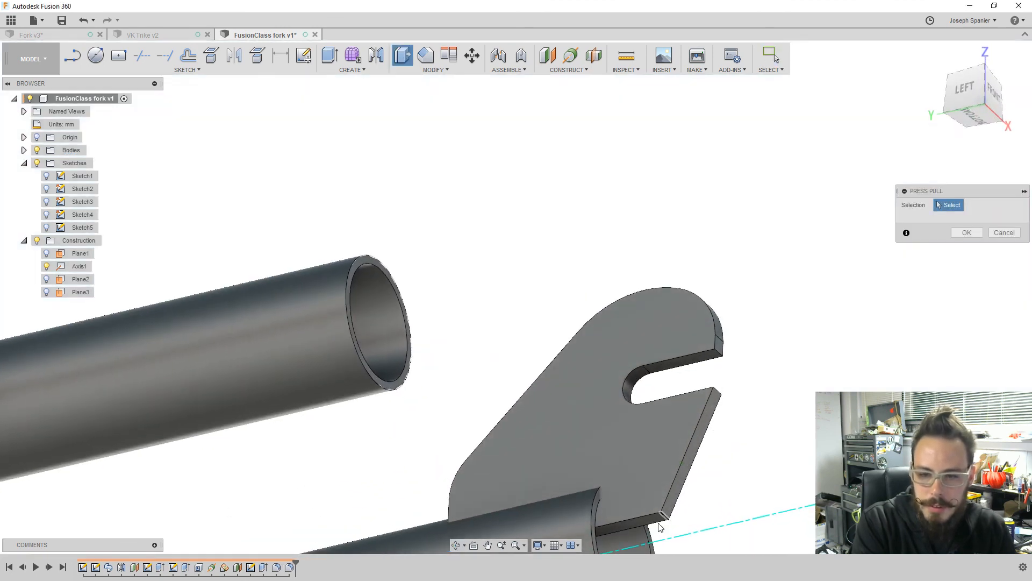
click(663, 518)
drag(668, 519, 659, 509)
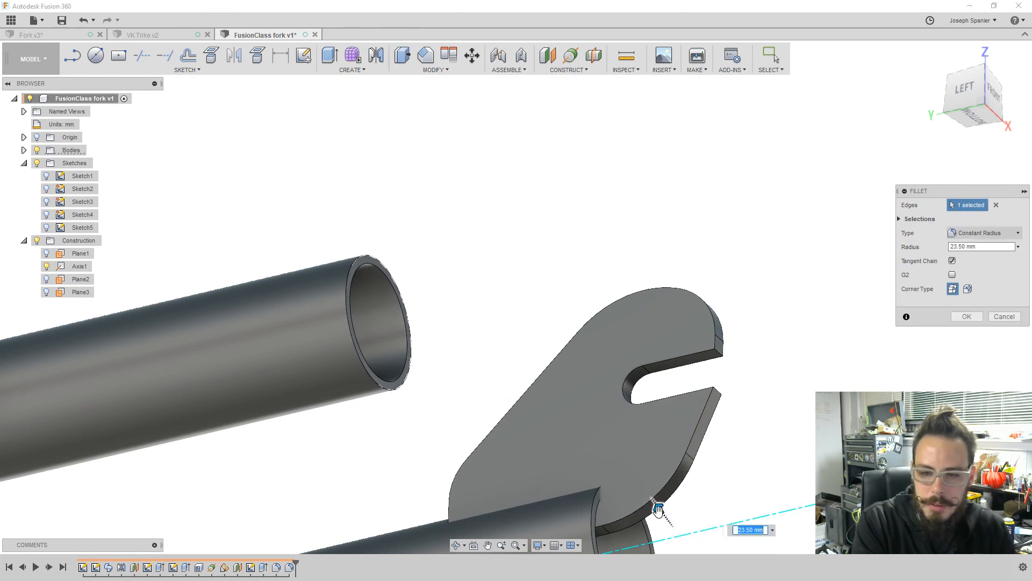
shift+middle_drag(747, 470, 762, 497)
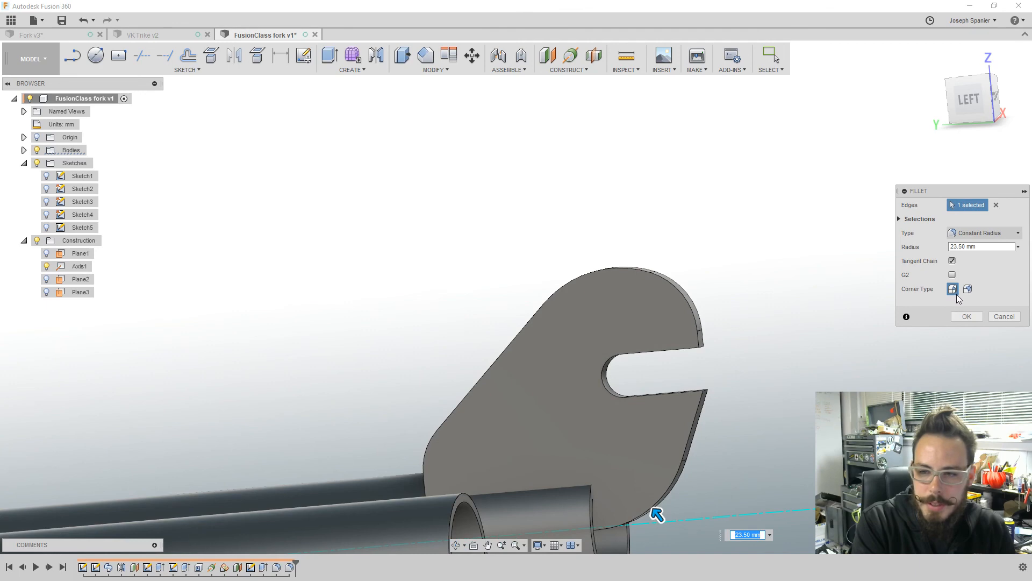
click(965, 317)
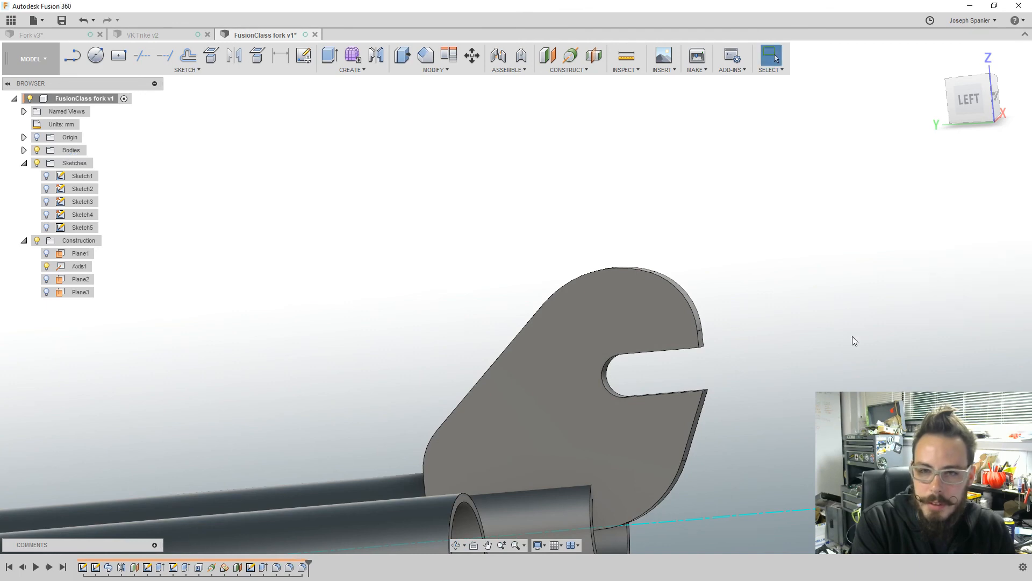
- Fillet the two outer corner edges at the mouth of the axle slot with a 2 mm radius
click(403, 57)
shift+middle_drag(715, 347, 729, 387)
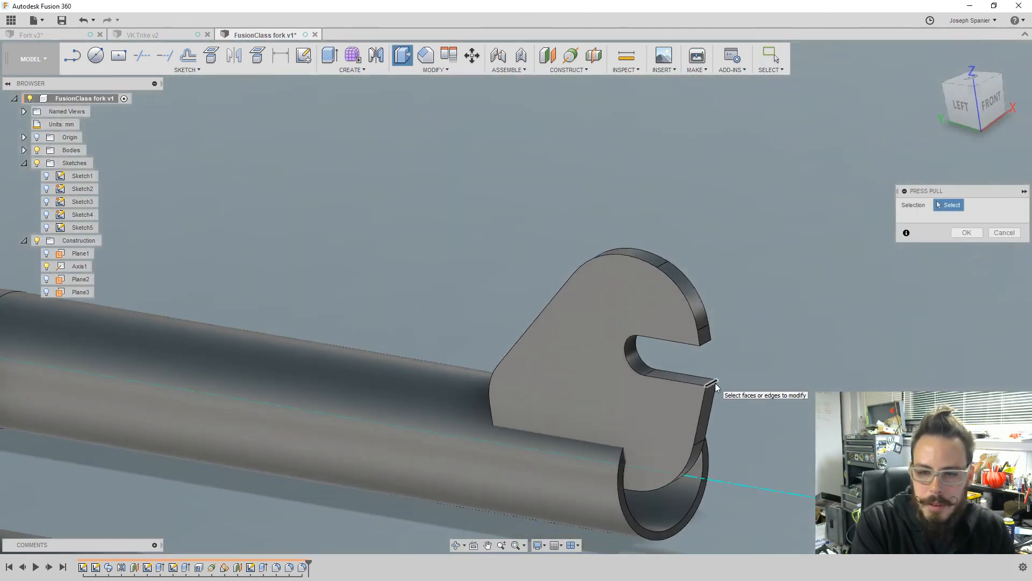
click(718, 380)
drag(719, 379, 718, 385)
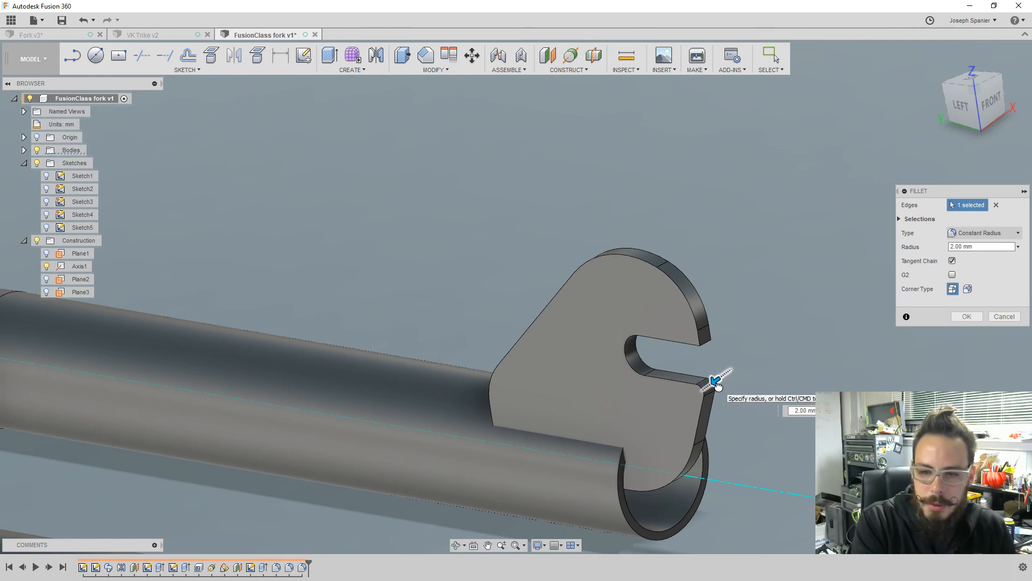
shift+middle_drag(737, 352, 757, 333)
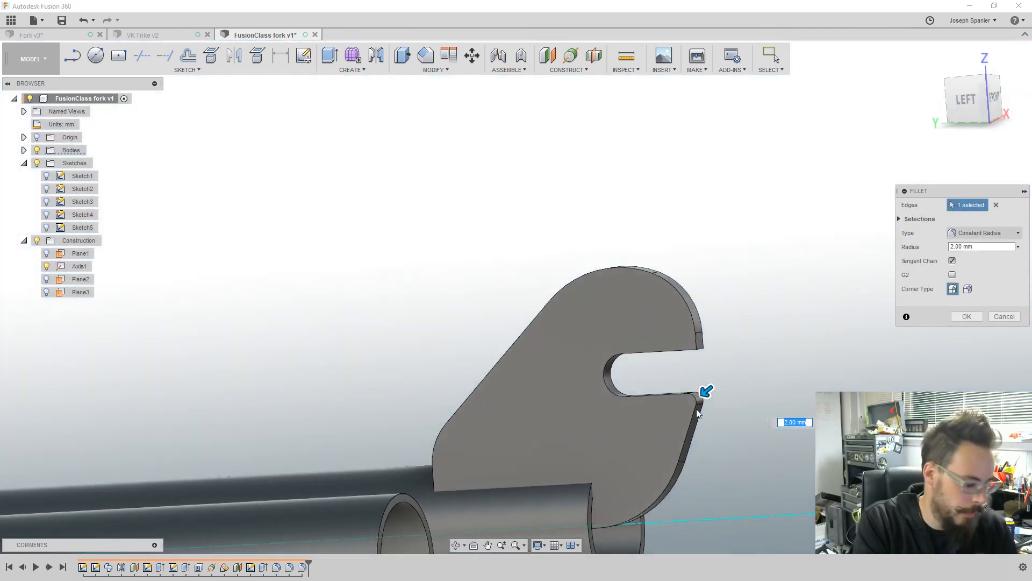
click(701, 353)
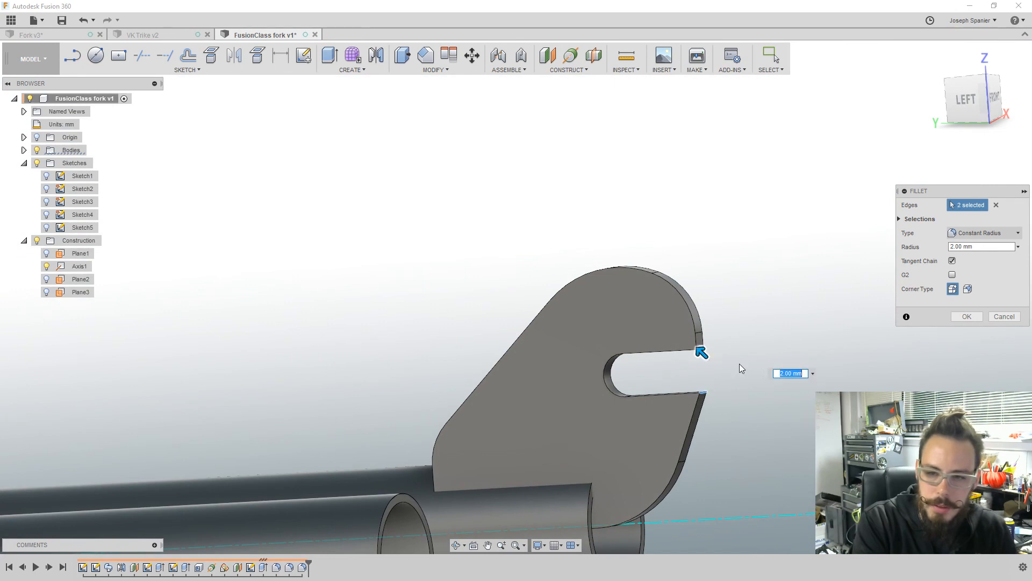
shift+middle_drag(742, 382, 702, 356)
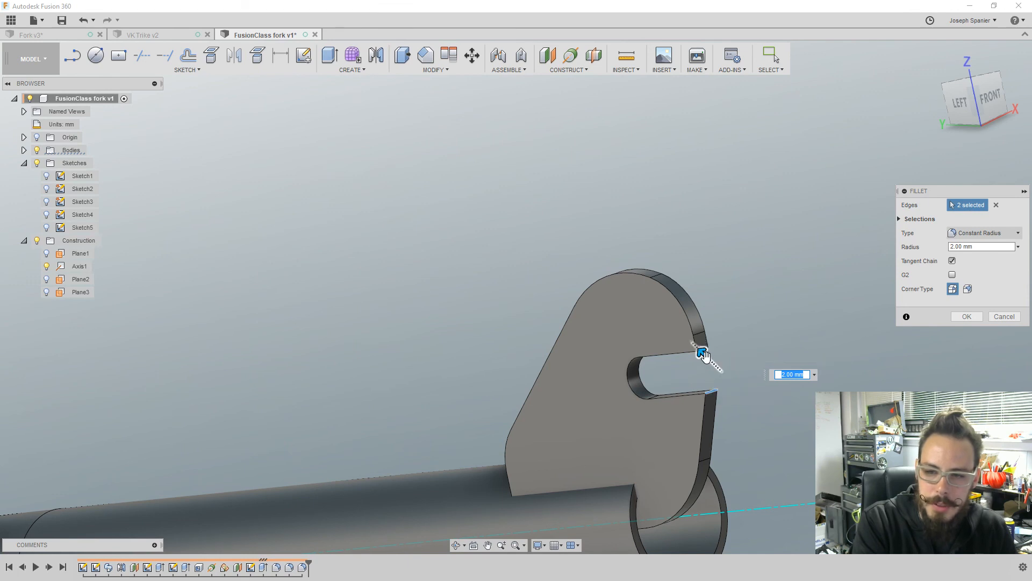
click(712, 392)
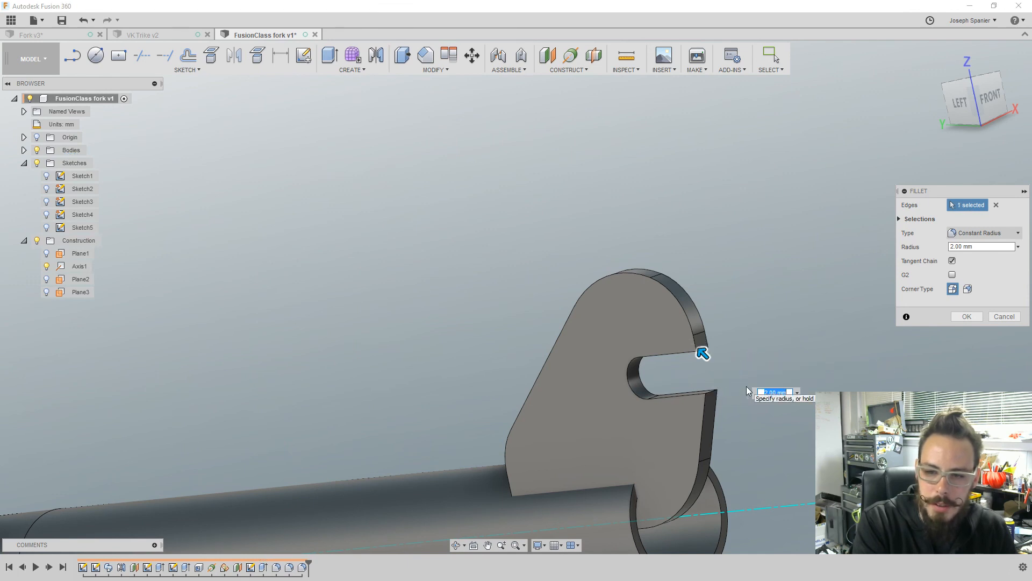
click(709, 392)
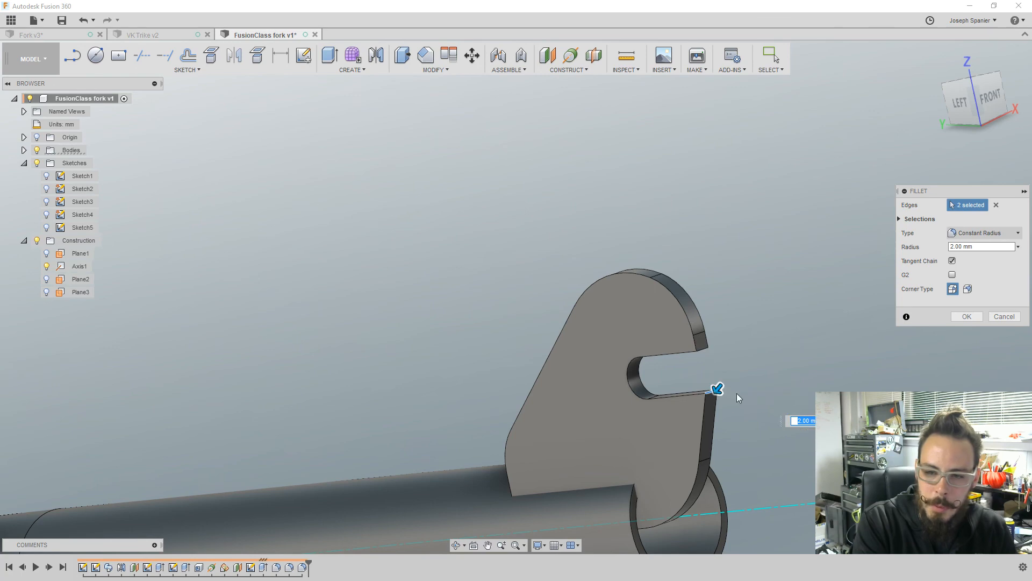
shift+middle_drag(733, 367, 744, 375)
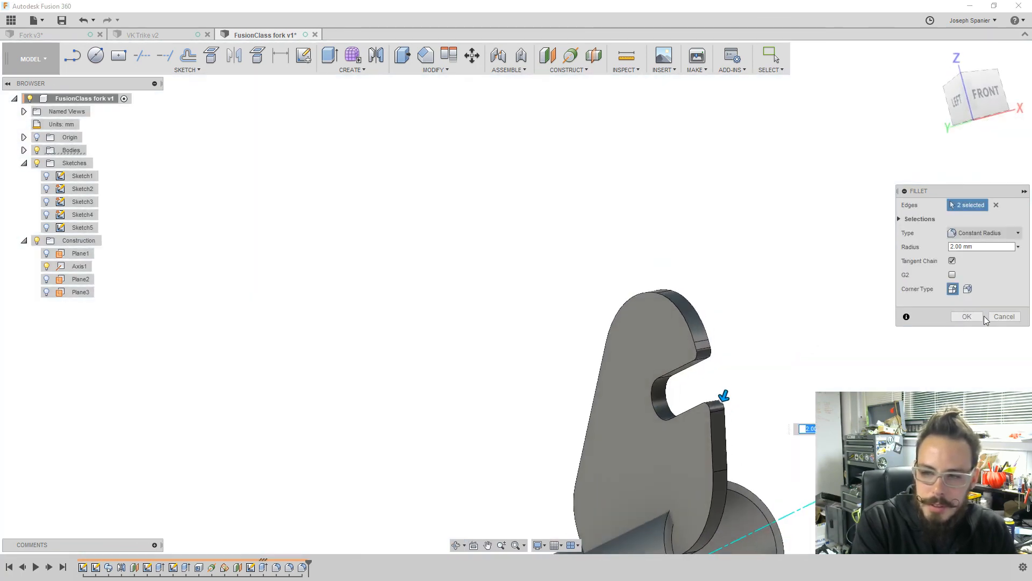
click(970, 317)
scroll(685, 322, down, 4)
shift+middle_drag(728, 283, 730, 325)
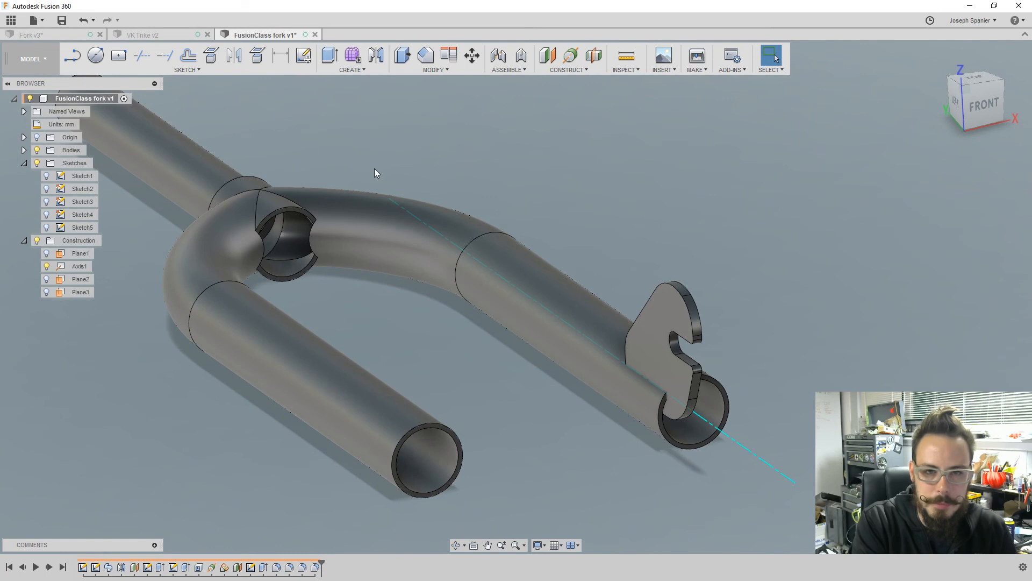
- Mirror the finished dropout body across the YZ origin plane midway between the fork legs onto the other leg
click(374, 55)
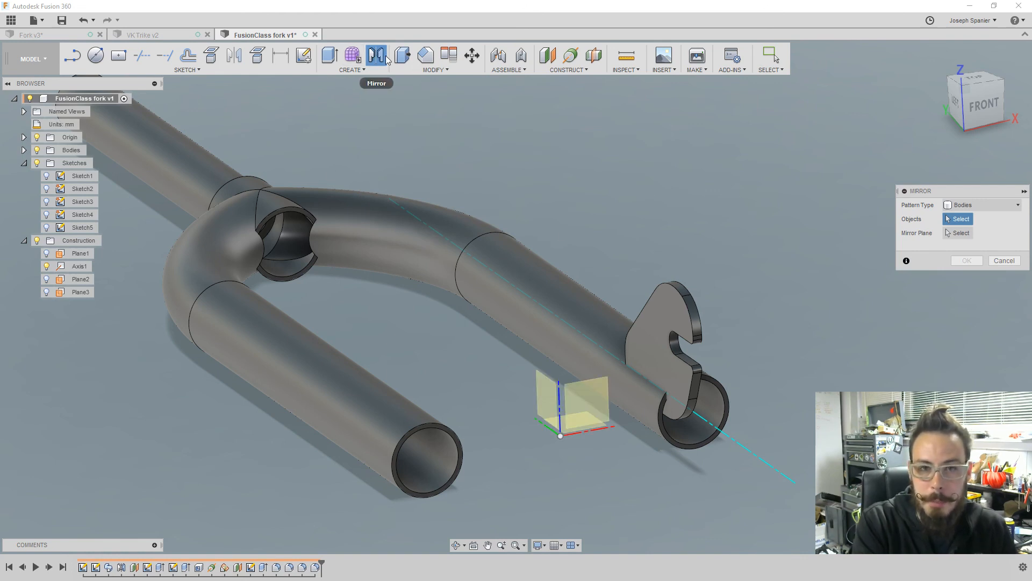
click(669, 302)
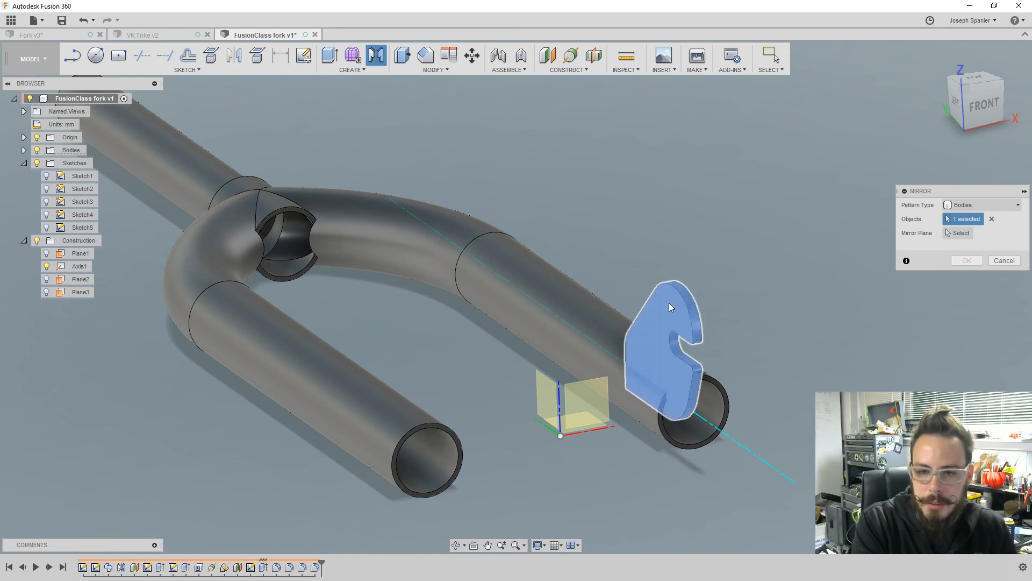
click(964, 238)
click(558, 393)
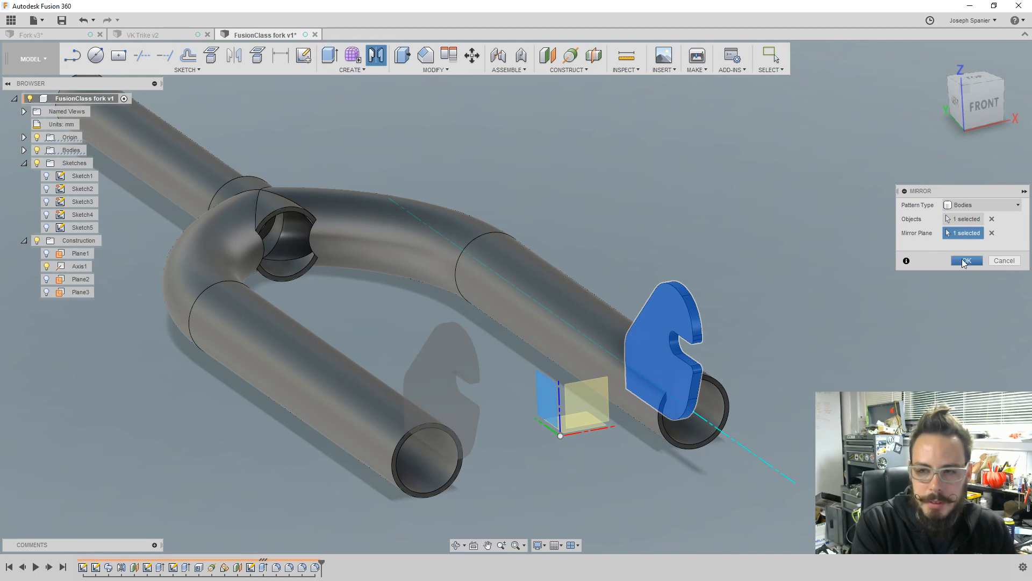
click(966, 261)
shift+middle_drag(963, 259, 947, 277)
scroll(947, 277, down, 3)
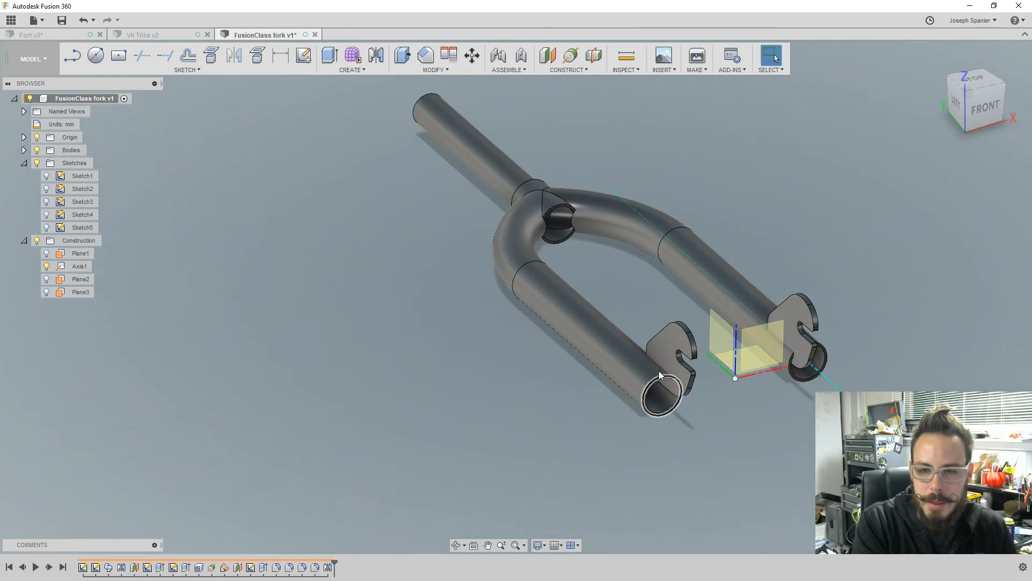
scroll(869, 298, up, 5)
mouse_move(856, 305)
shift+middle_down()
mouse_move(865, 328)
mouse_move(871, 292)
shift+middle_up()
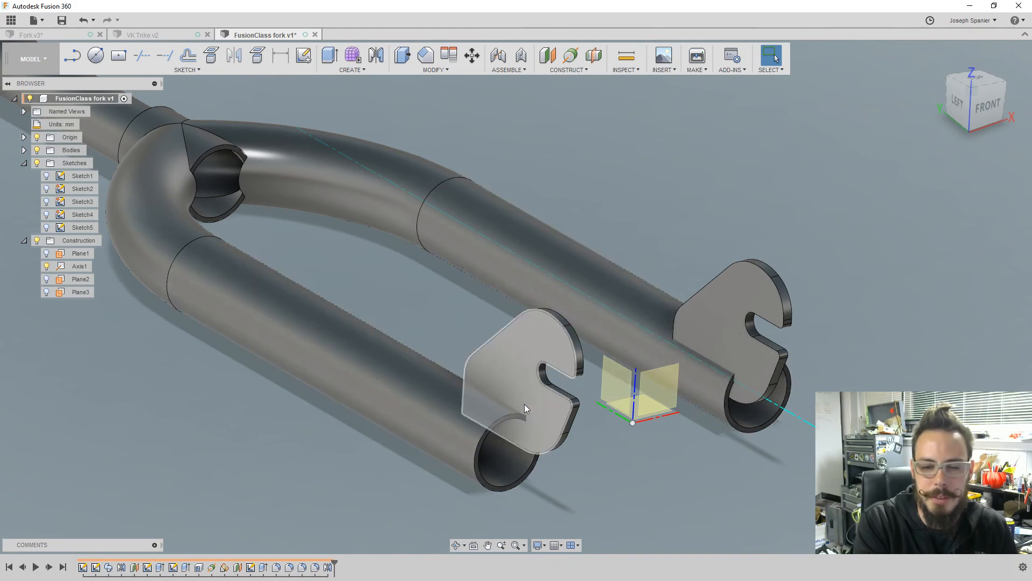
- Combine the fork tube body with the original dropout plate using the Join operation, without keeping the tool body
scroll(524, 405, down, 4)
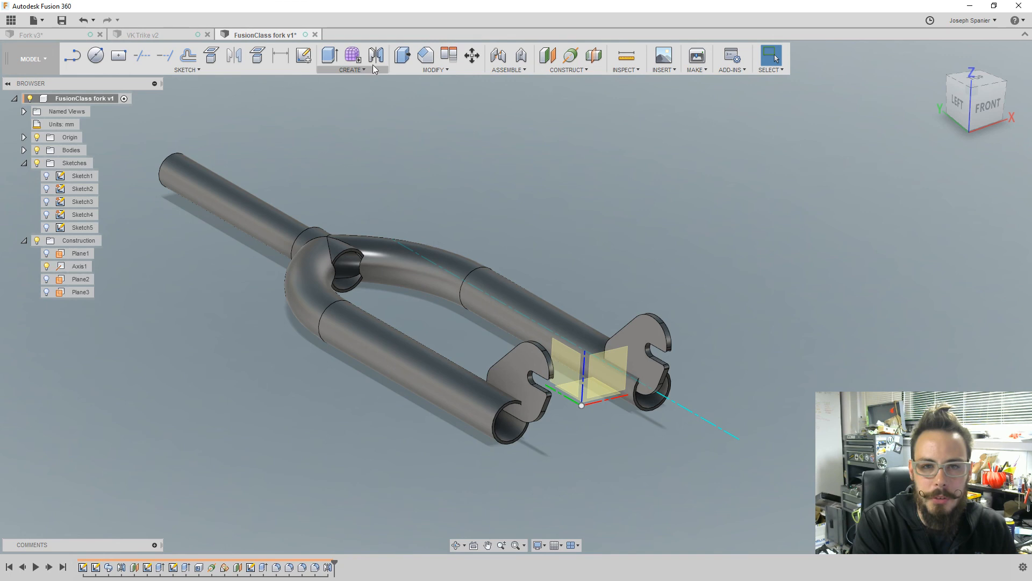
click(428, 70)
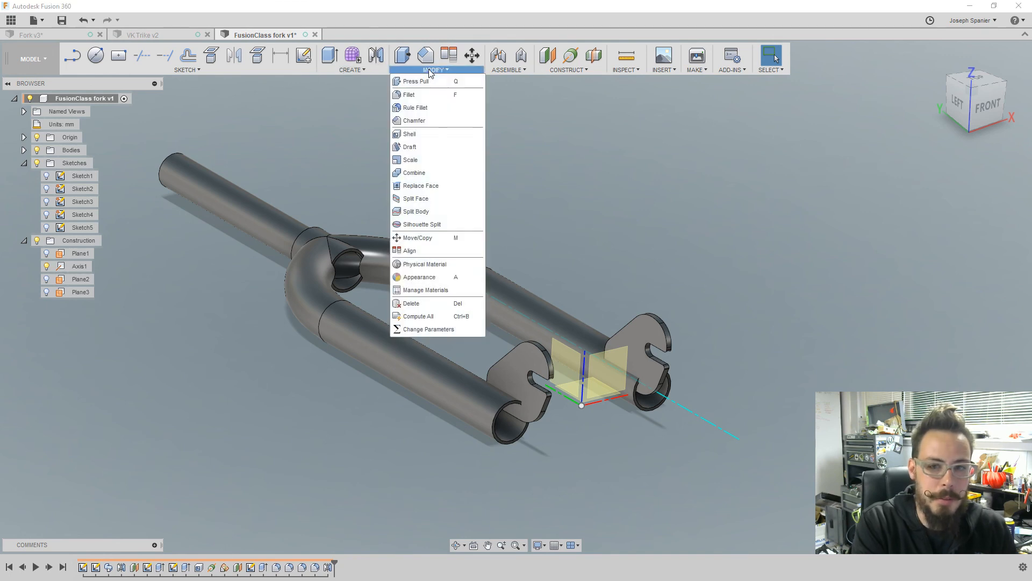
click(414, 172)
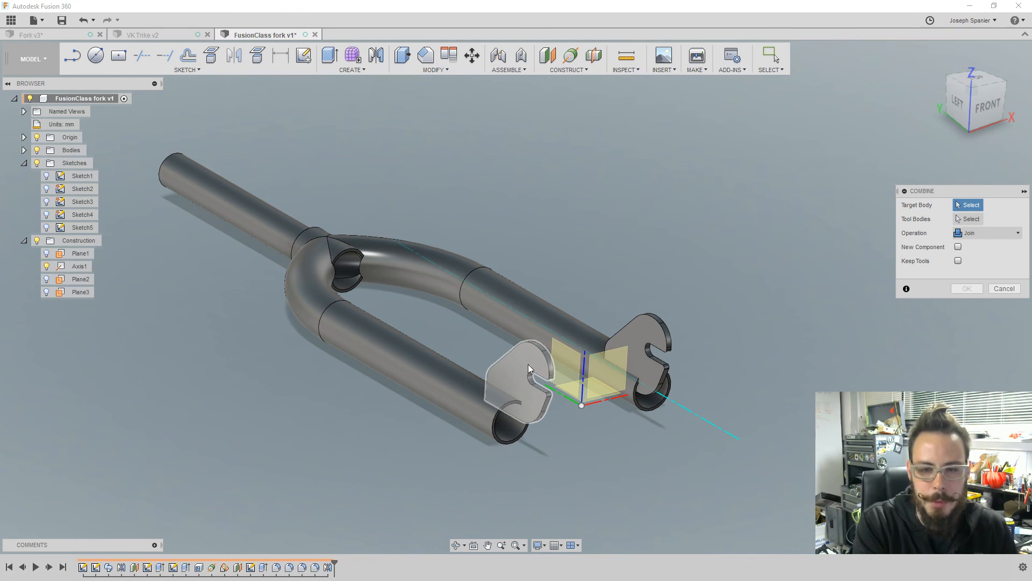
click(996, 236)
click(994, 232)
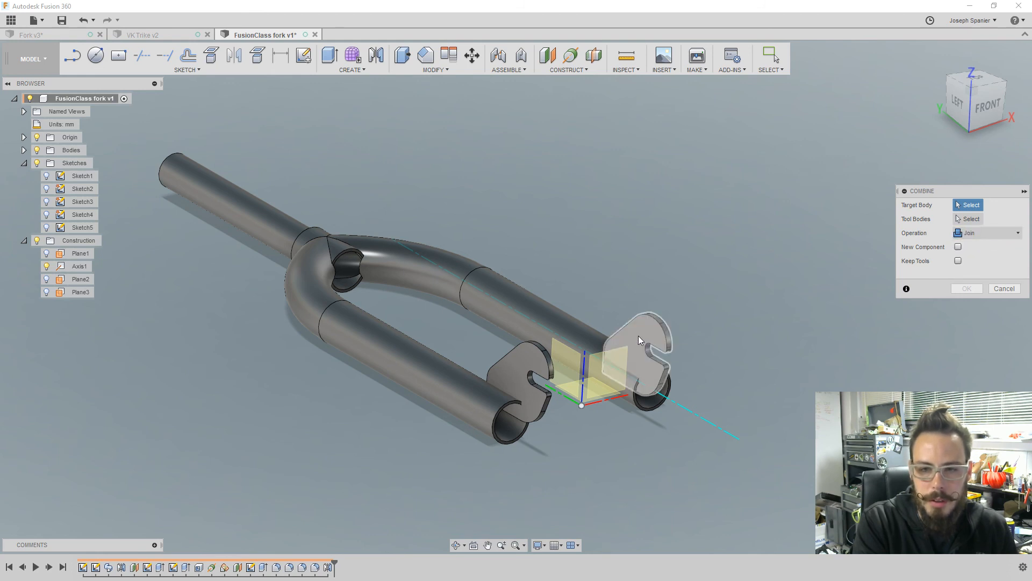
click(566, 335)
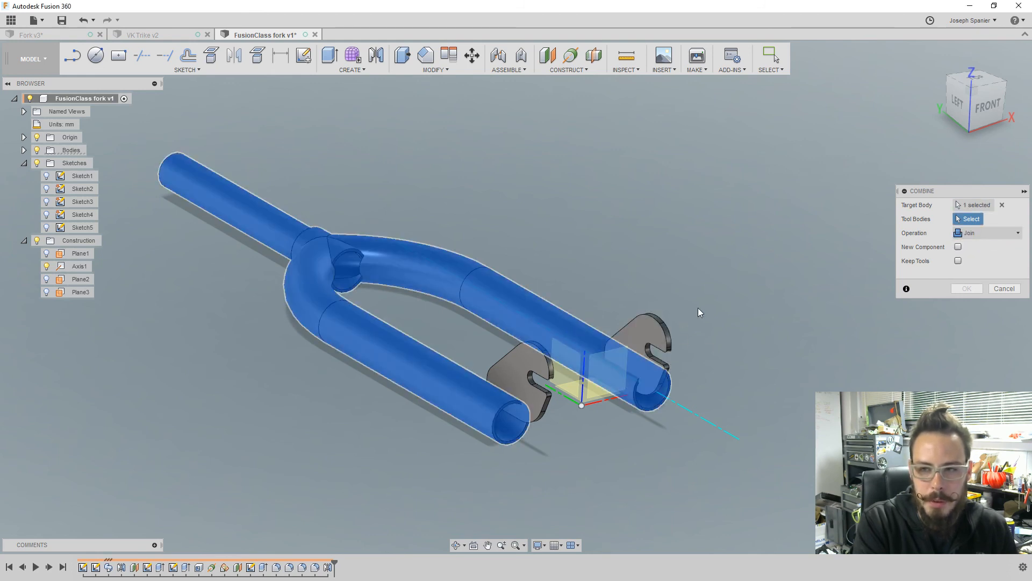
click(655, 337)
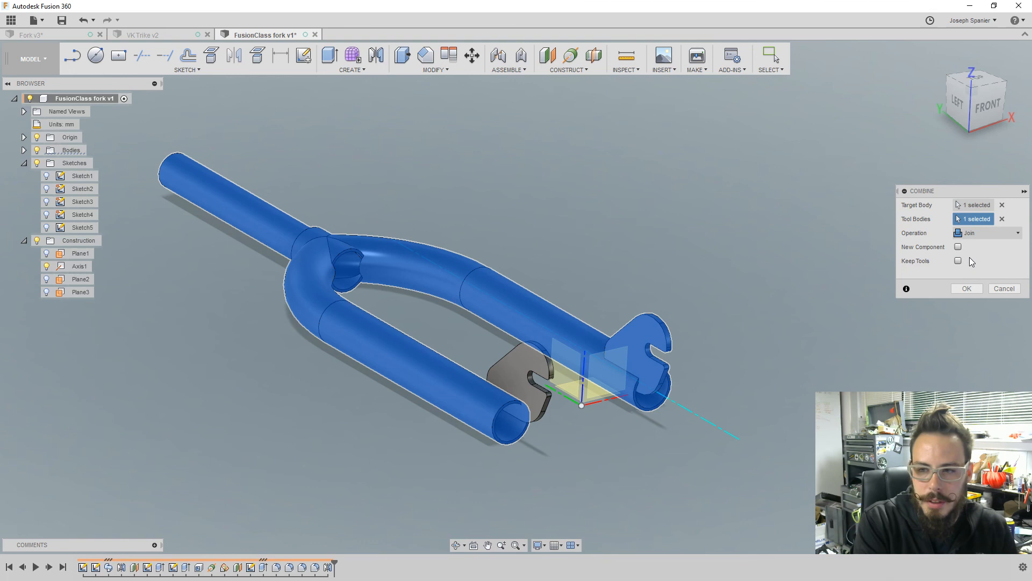
click(963, 289)
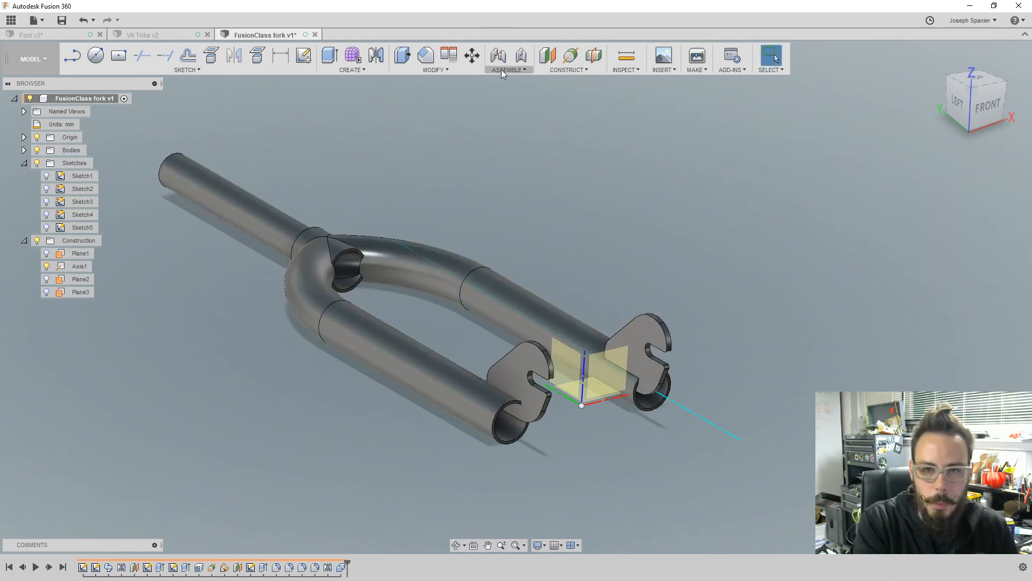
- Join the mirrored dropout plate to the fork body with Combine
click(441, 66)
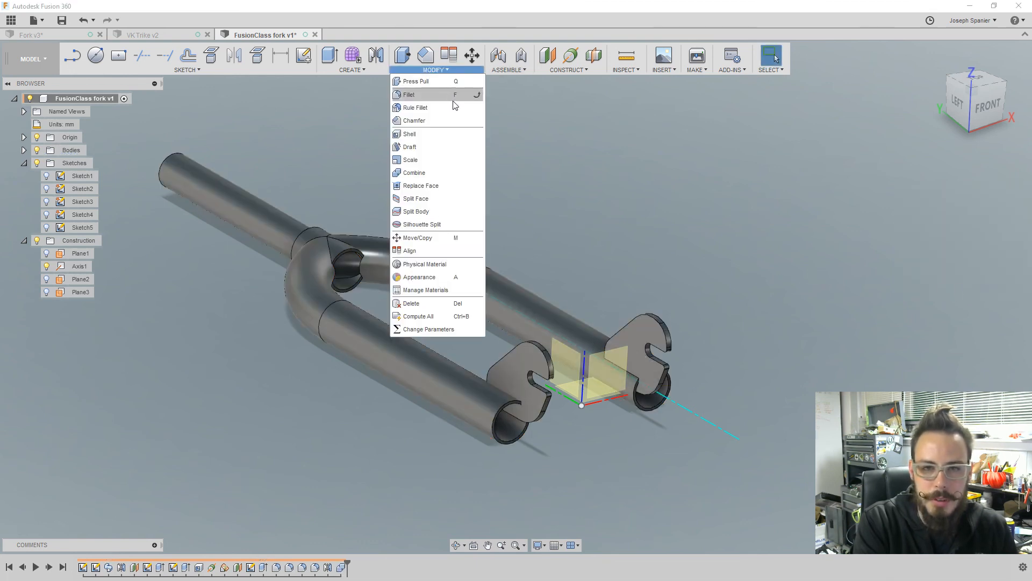
click(472, 172)
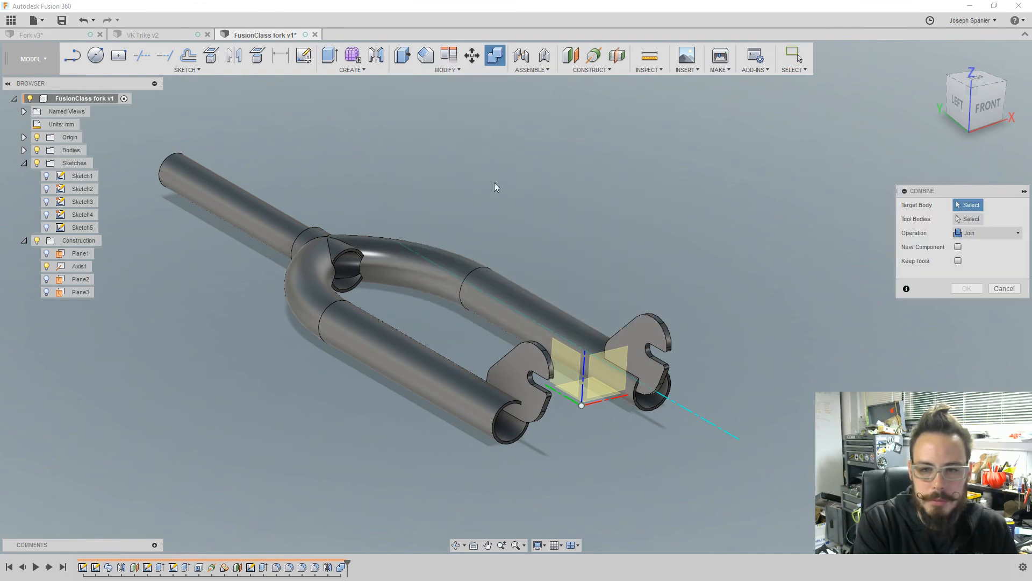
click(414, 356)
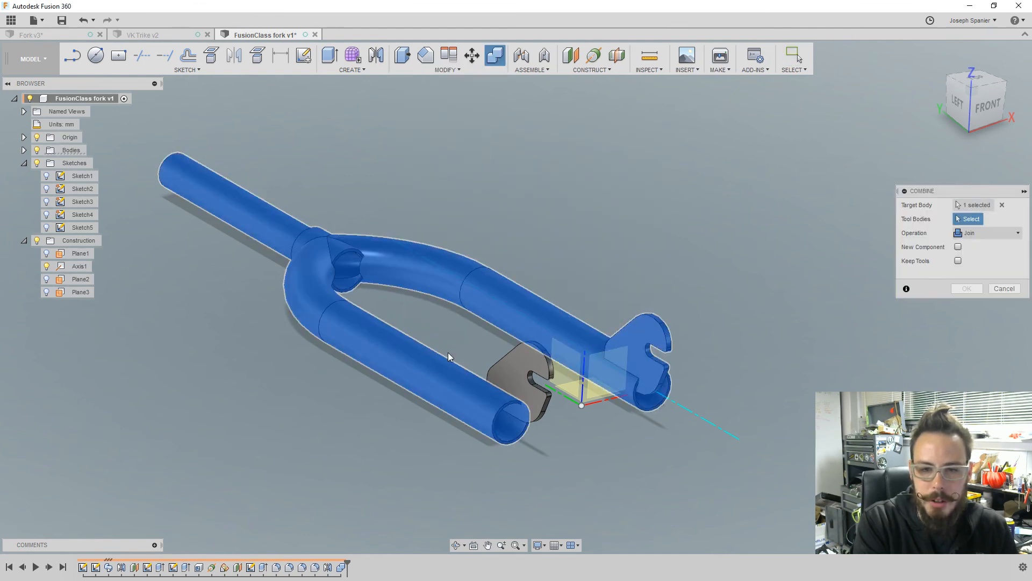
click(513, 380)
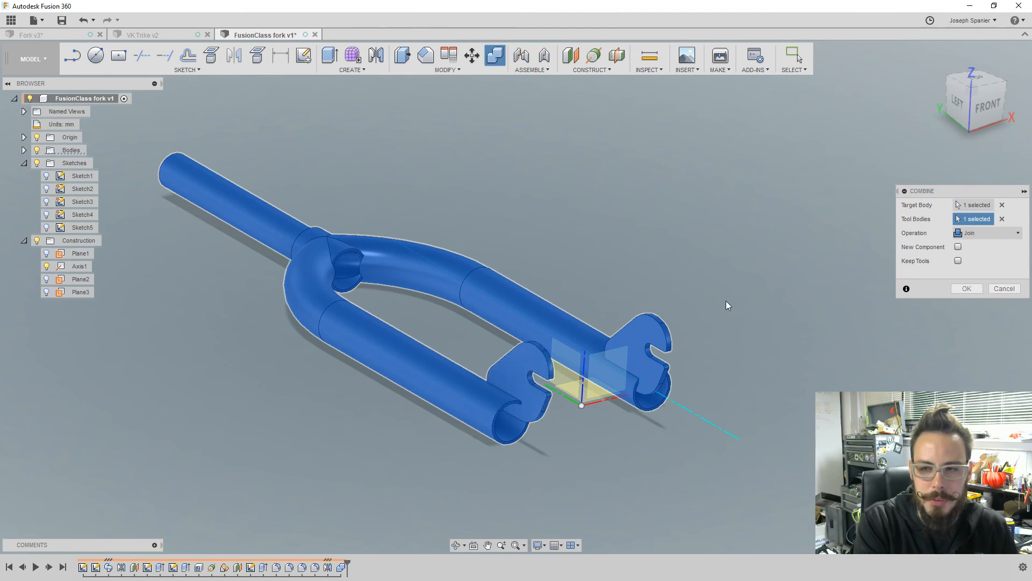
click(966, 290)
- Expand the list of bodies and highlight Body1 to check what the combined fork body includes
shift+middle_drag(947, 285, 709, 301)
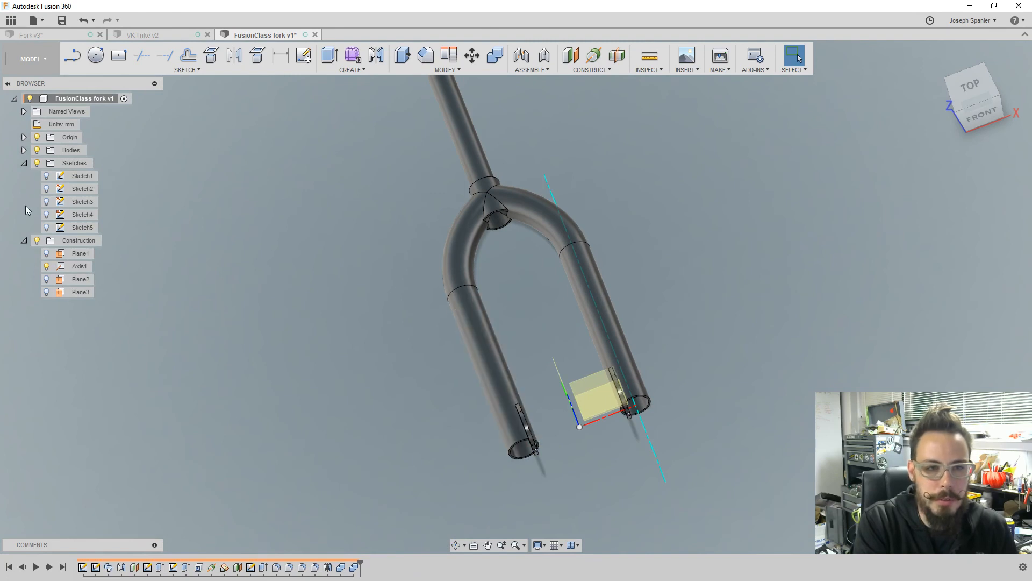
click(23, 150)
click(80, 163)
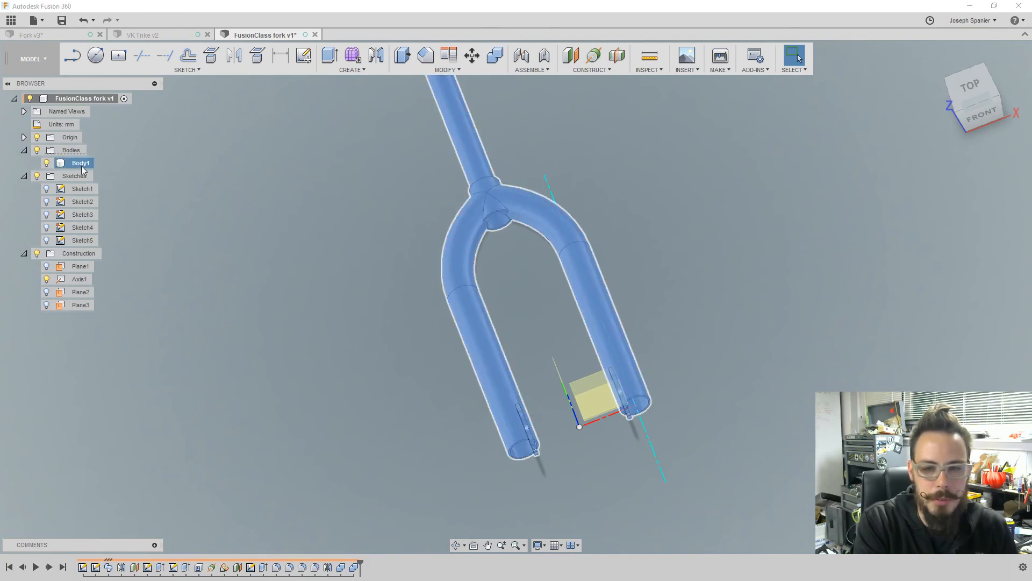
click(249, 279)
shift+middle_drag(249, 280, 267, 258)
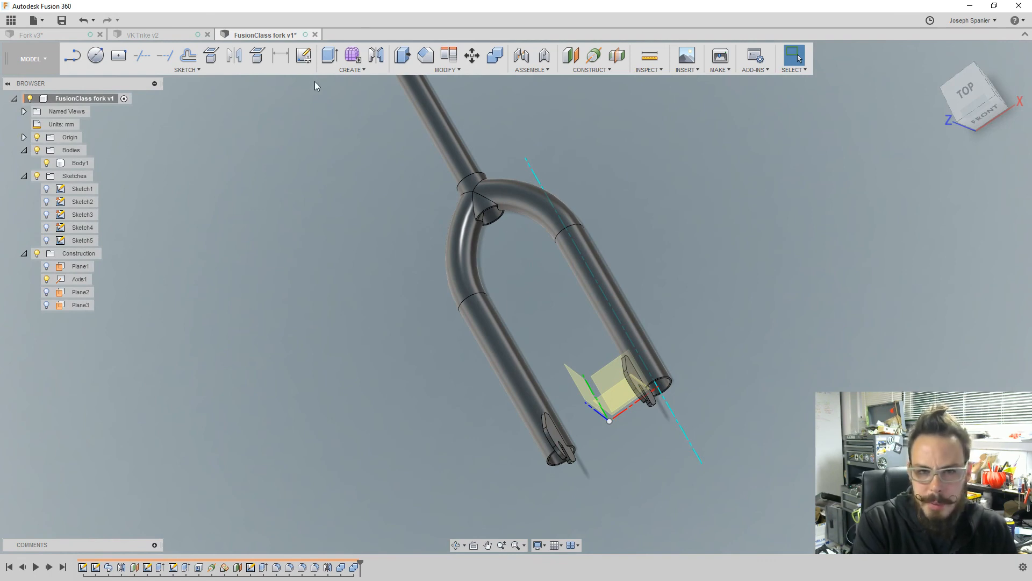
click(351, 70)
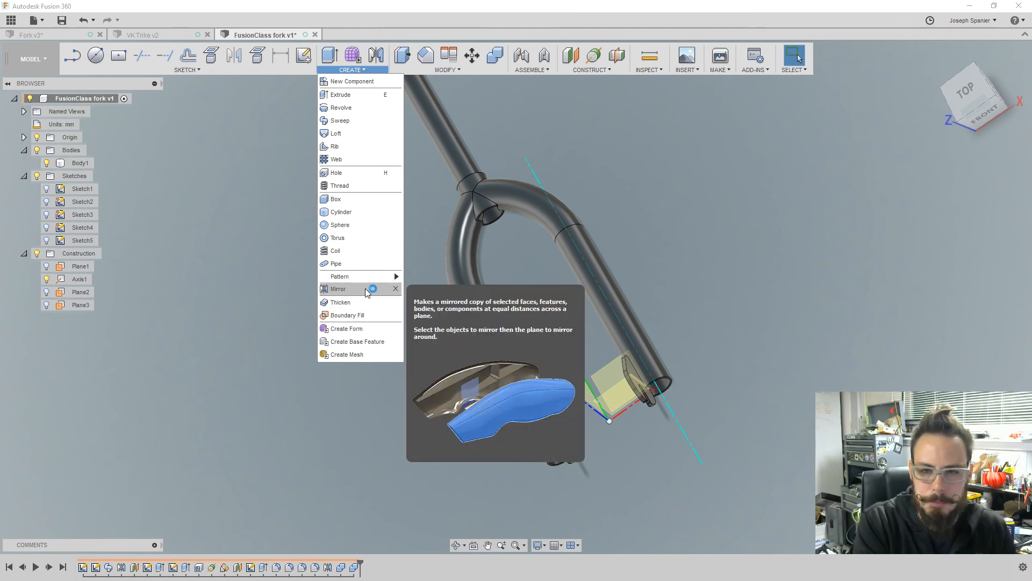
click(449, 70)
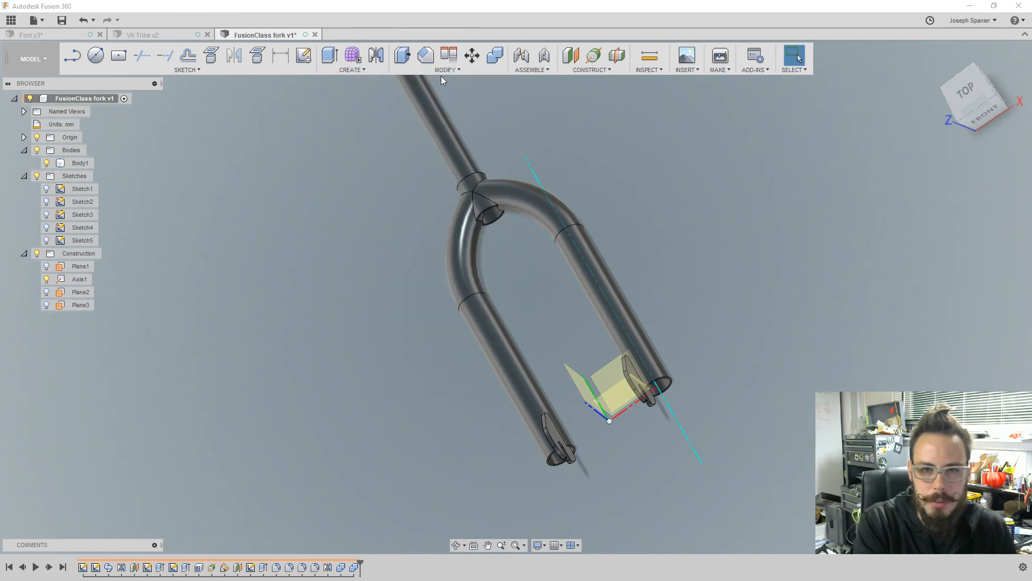
click(442, 70)
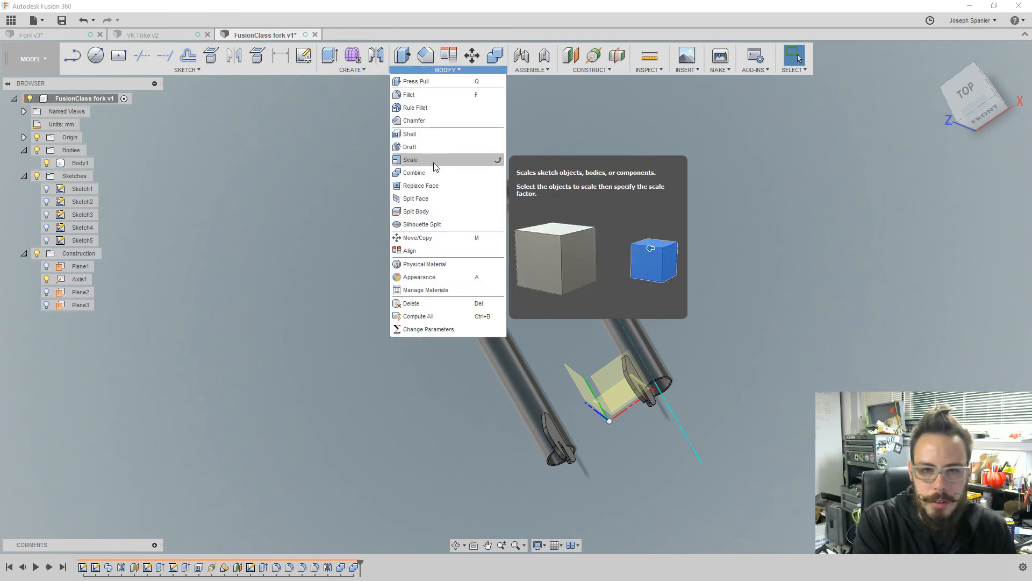
click(314, 192)
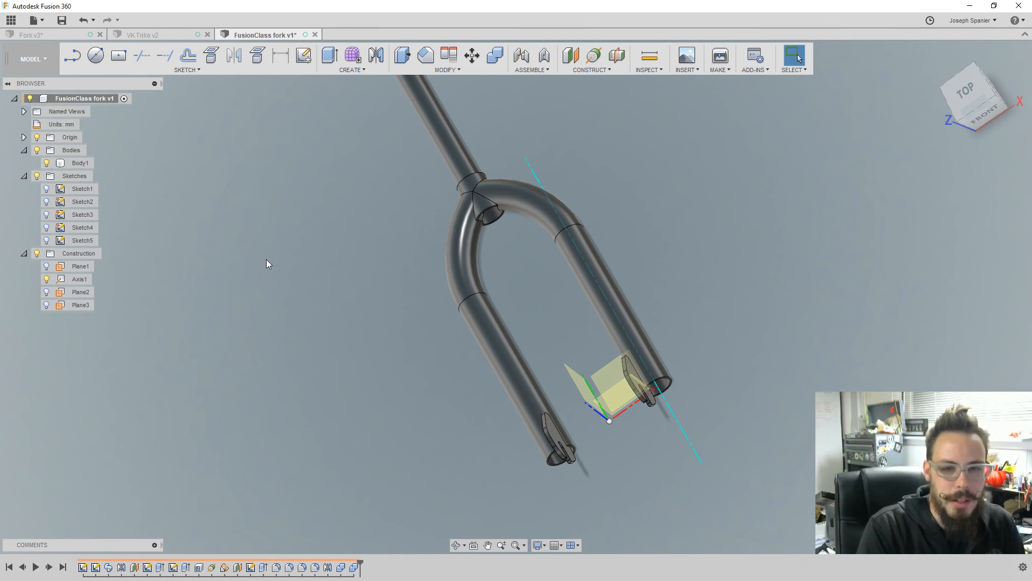
- Save the fork design as a new version with the description "User Saved"
click(63, 21)
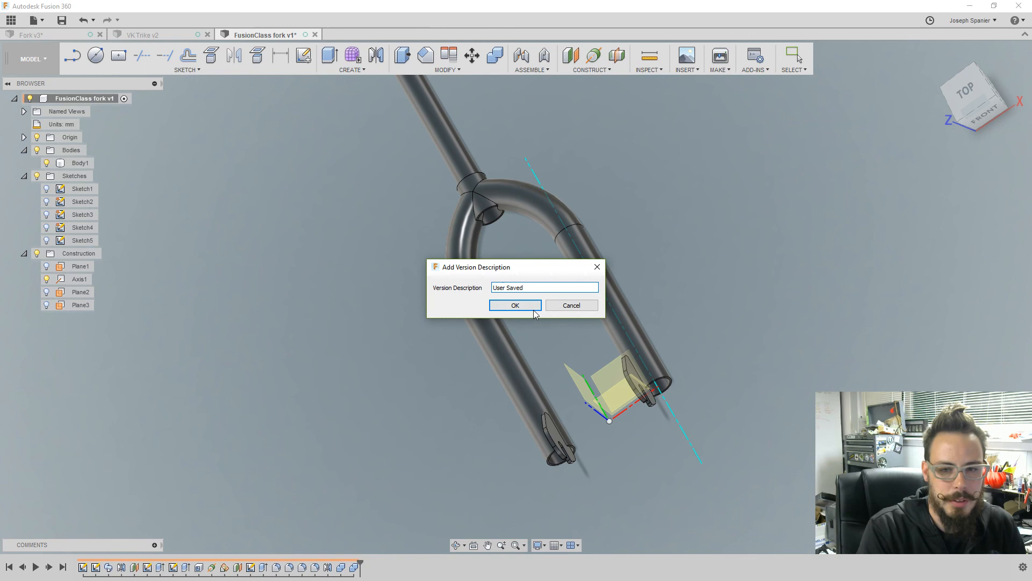
click(534, 309)
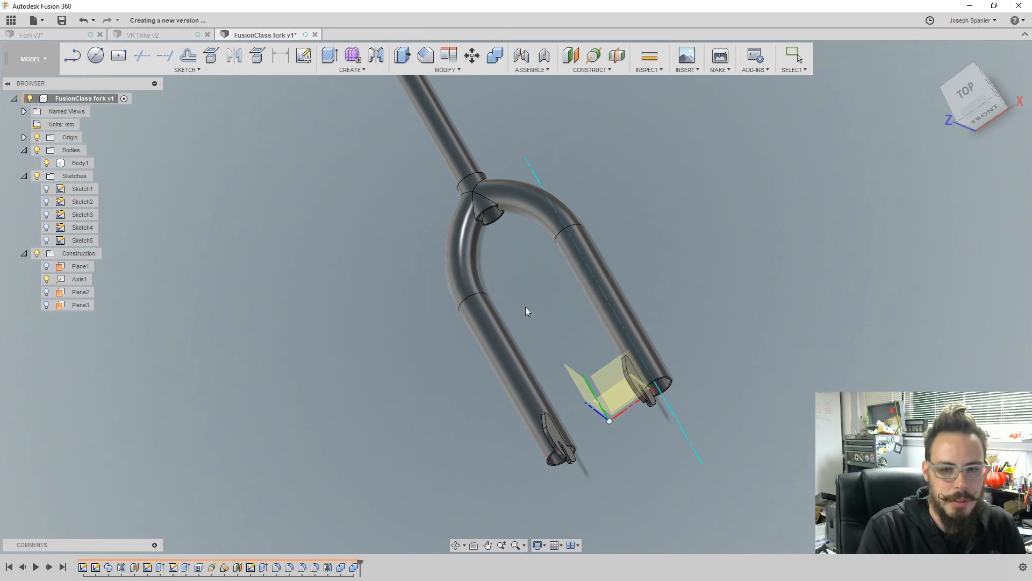
click(38, 26)
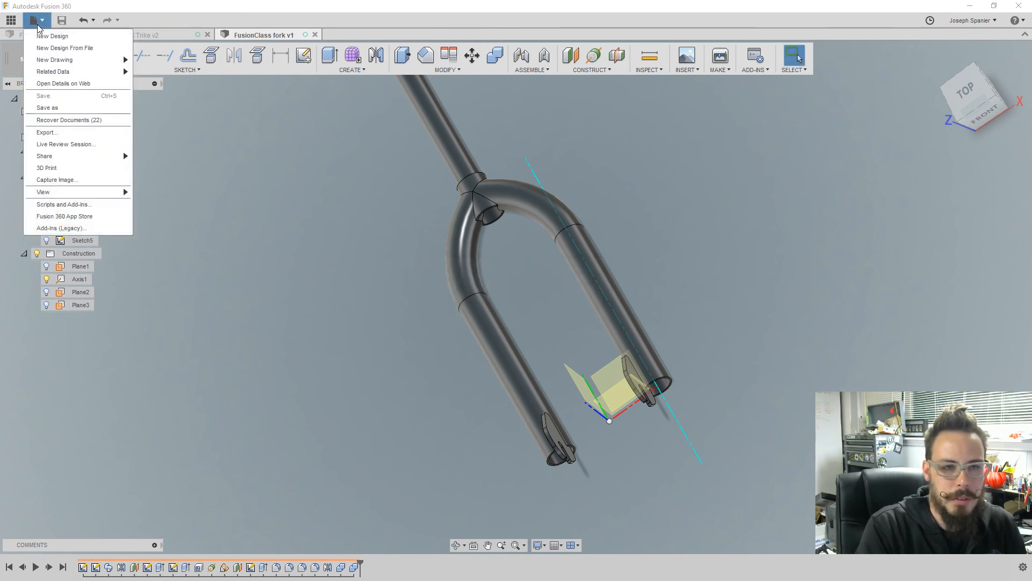
click(69, 36)
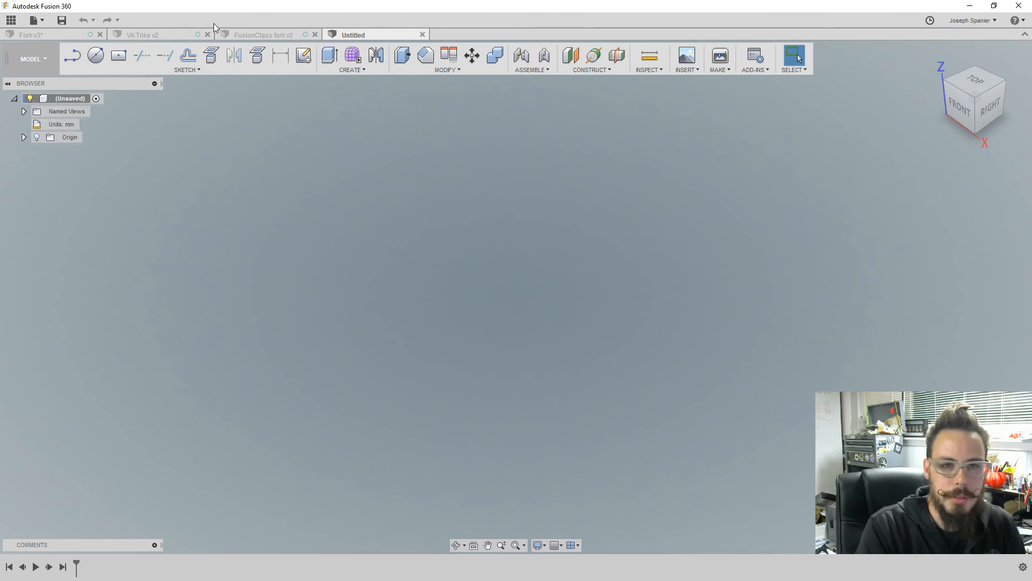
click(250, 34)
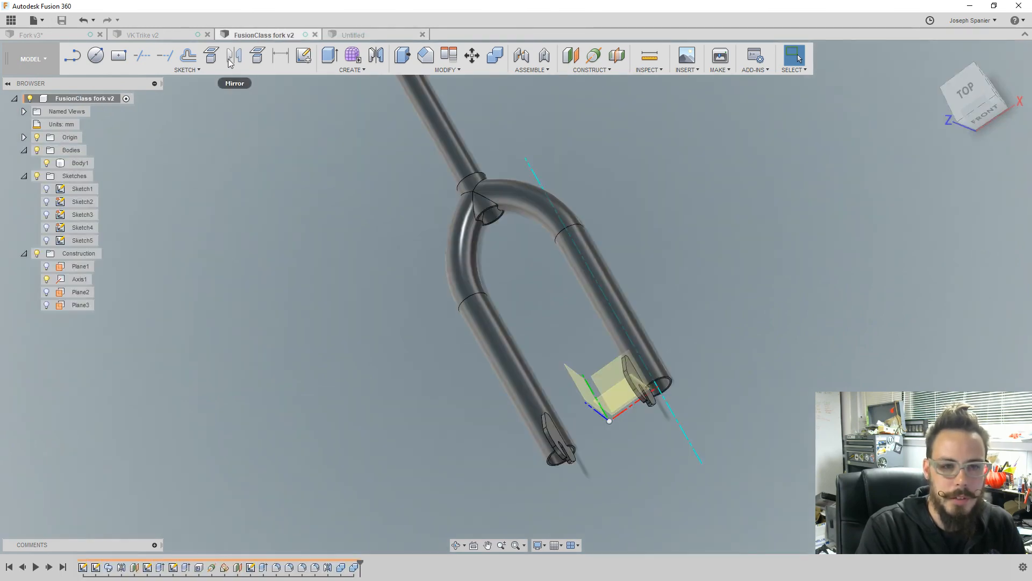
- Collapse the sketches, bodies and construction folders and create a new empty component under the top level of the fork design
click(24, 176)
click(24, 150)
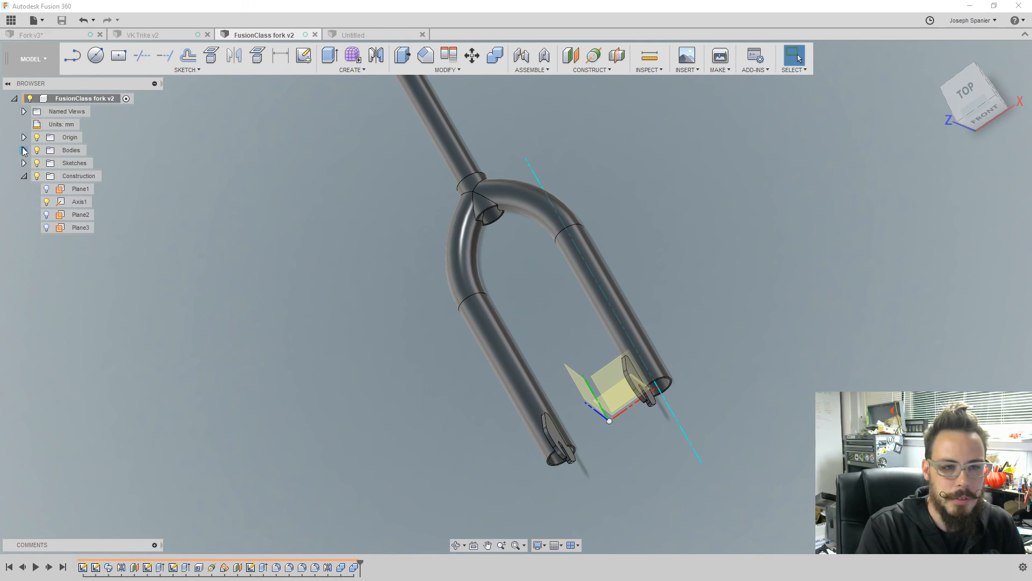
click(24, 176)
right_click(73, 104)
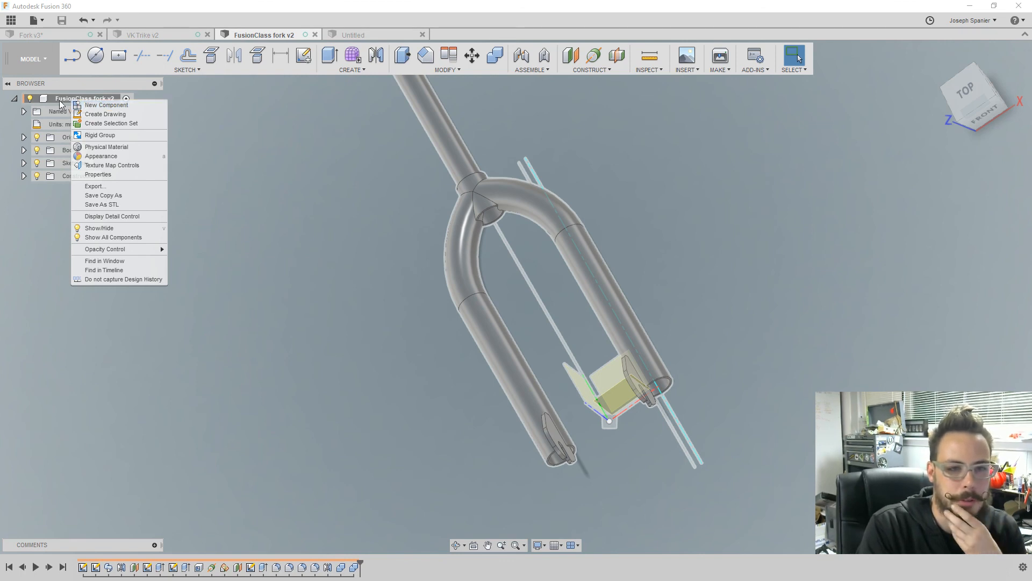
click(92, 106)
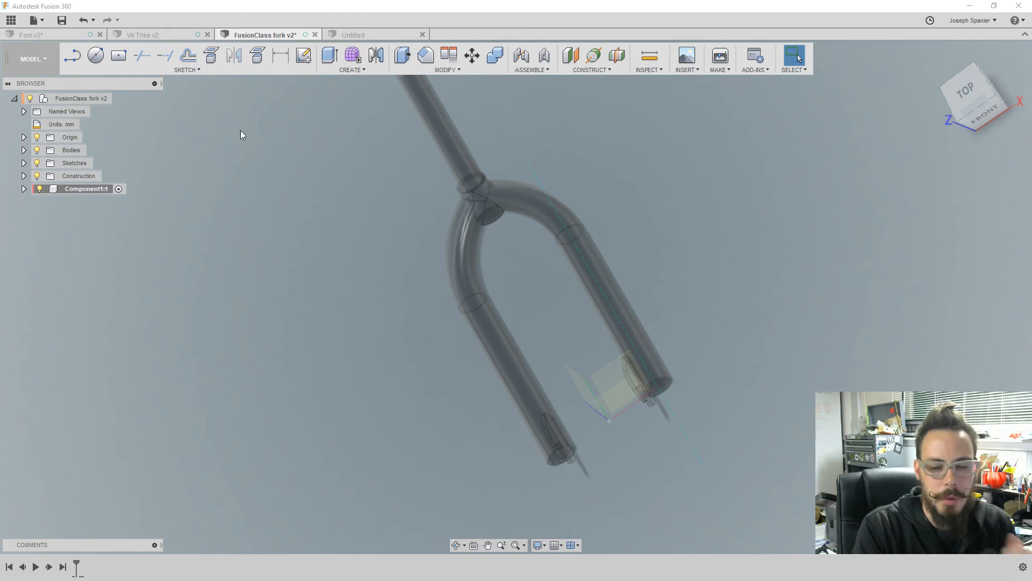
shift+middle_drag(373, 282, 218, 301)
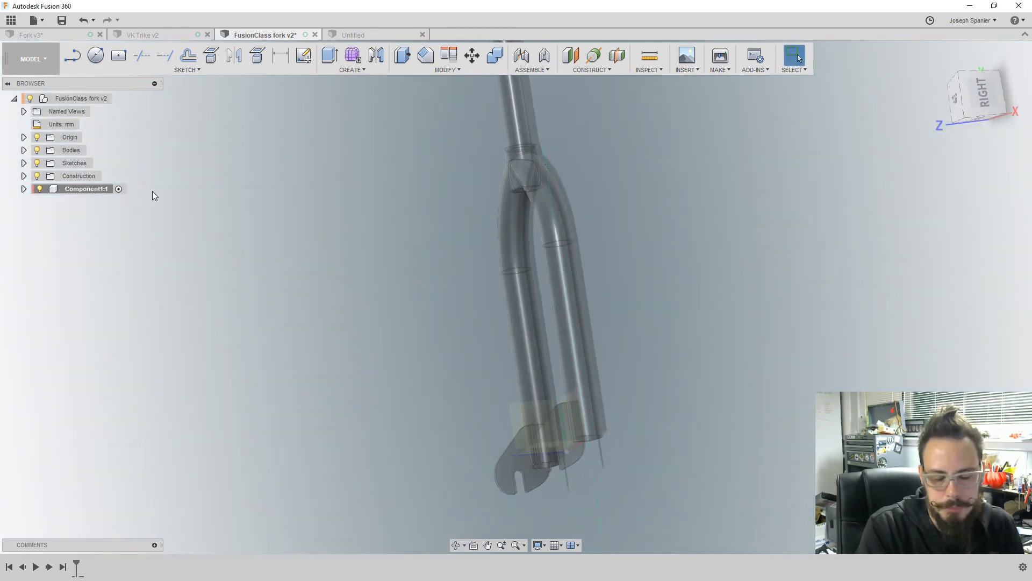
- Rename the new component as 20" Wheel
double_click(67, 188)
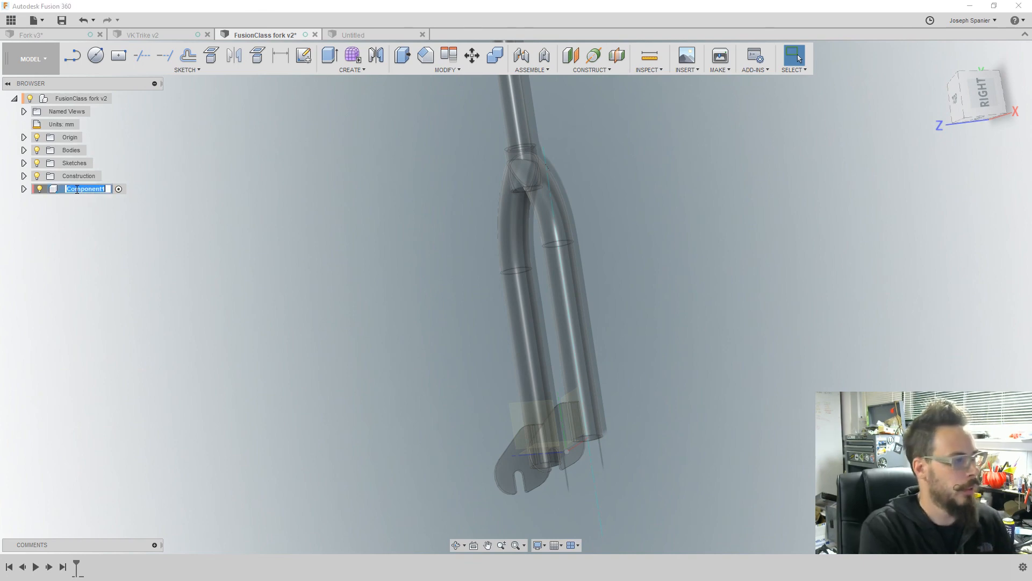
text(20")
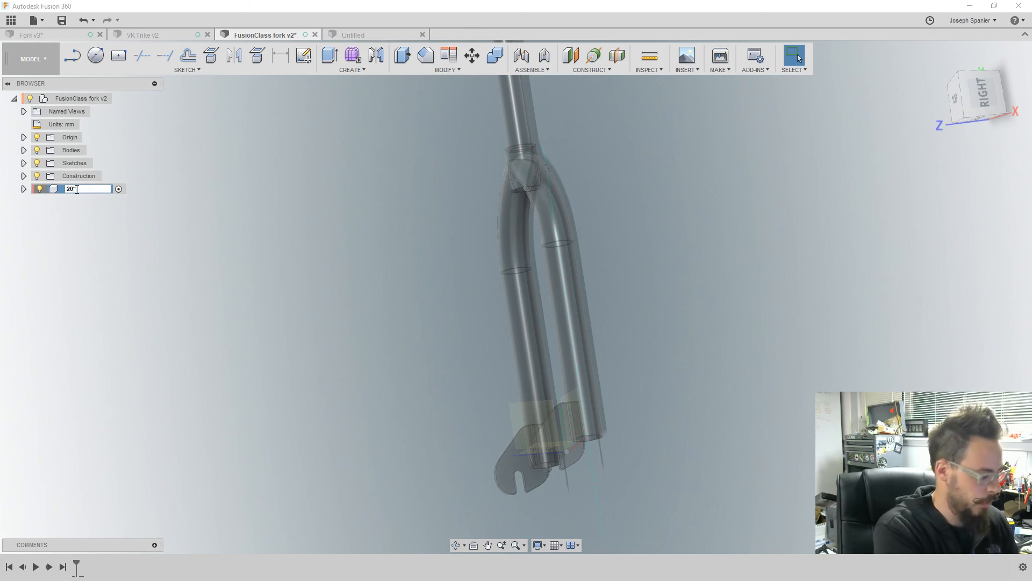
text( Wheel)
key(Return)
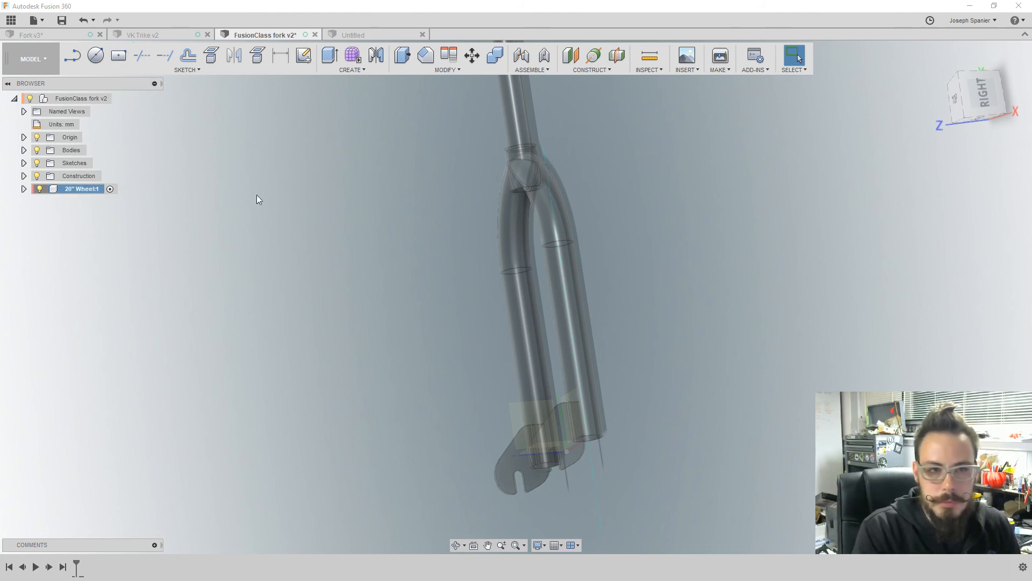
click(96, 56)
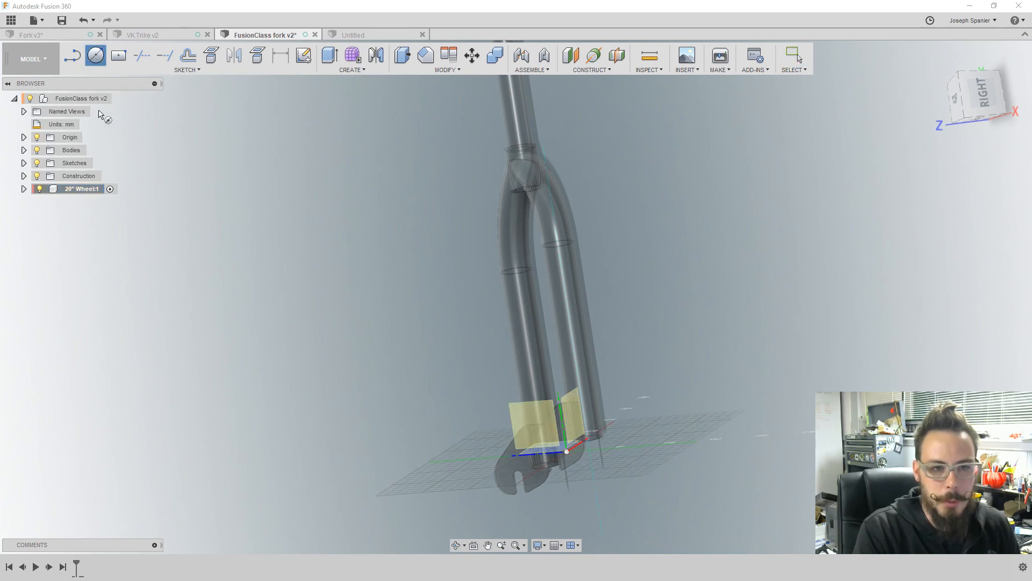
shift+middle_drag(354, 369, 392, 406)
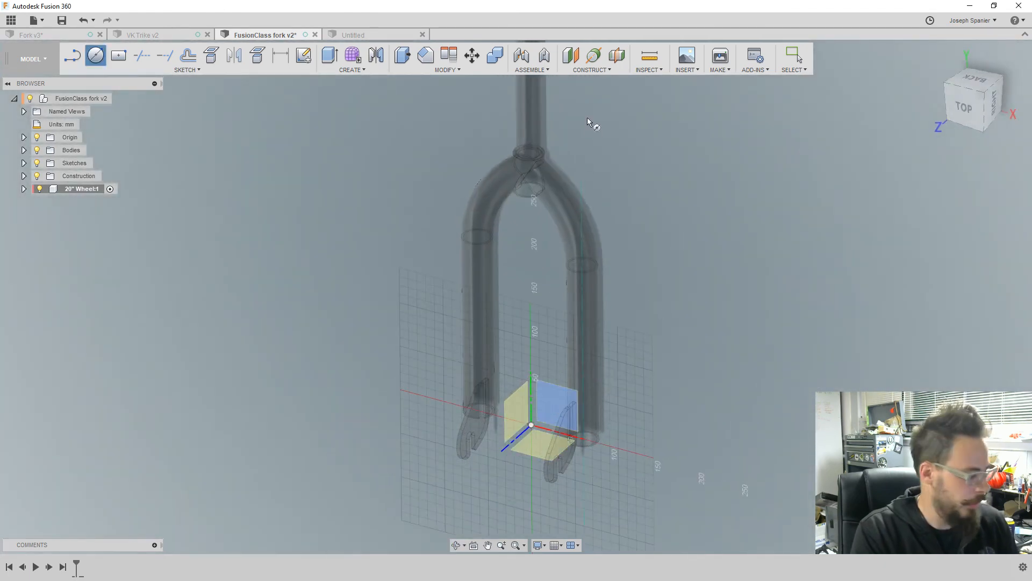
key(Escape)
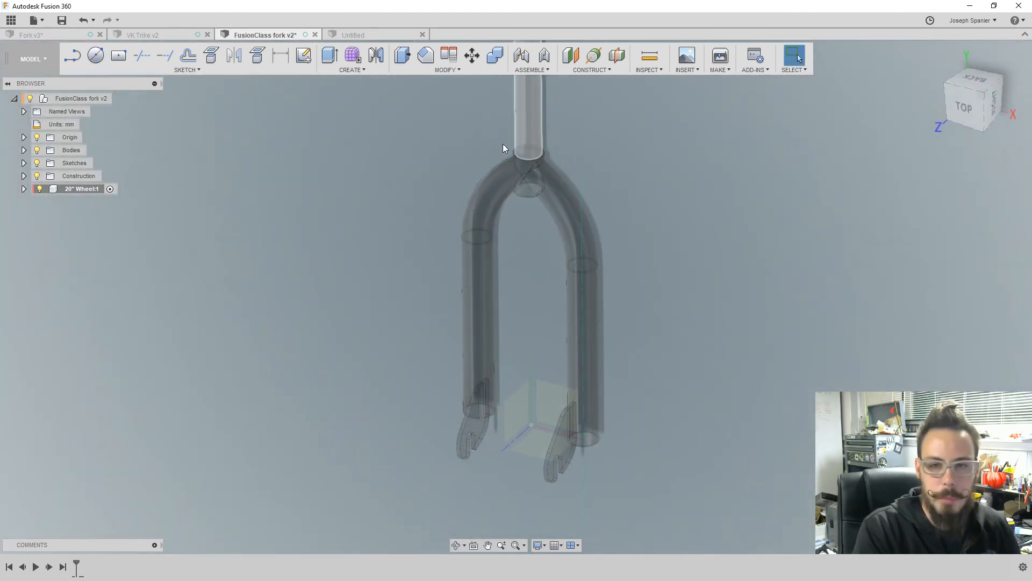
- Create a construction plane offset 20 mm outward from the outer face of the dropout nearest the viewer
click(575, 58)
click(560, 446)
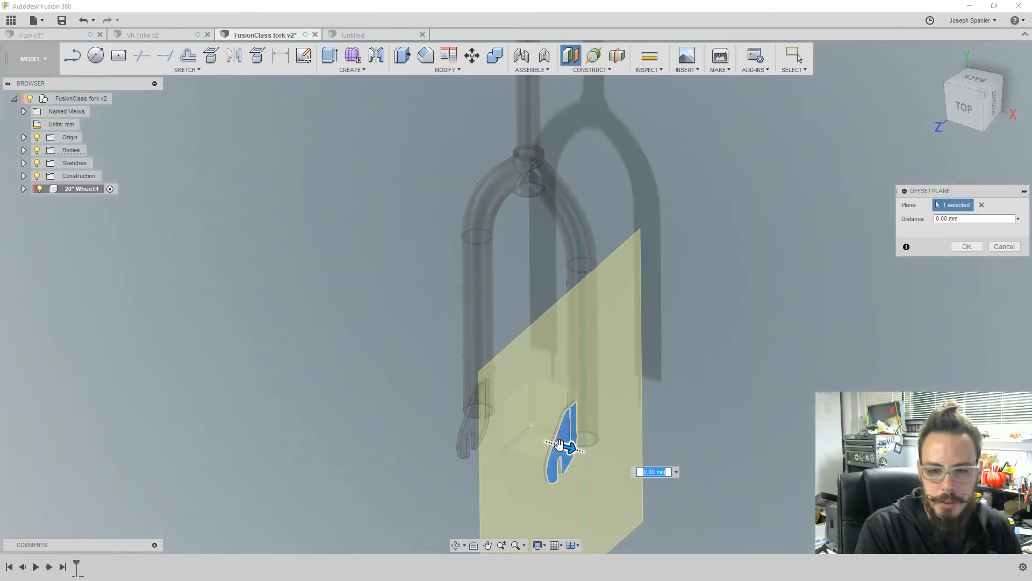
drag(565, 448, 586, 452)
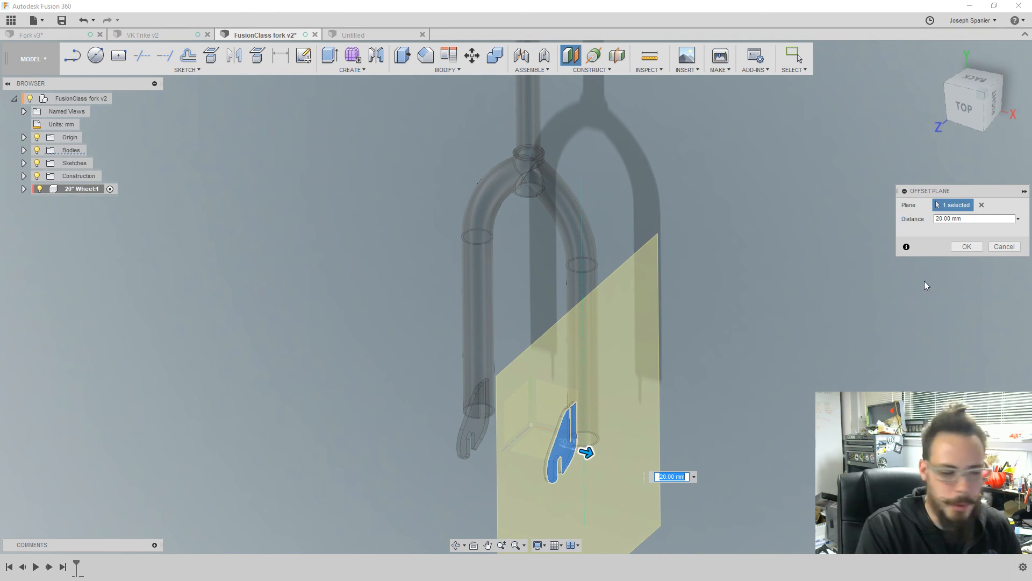
click(967, 247)
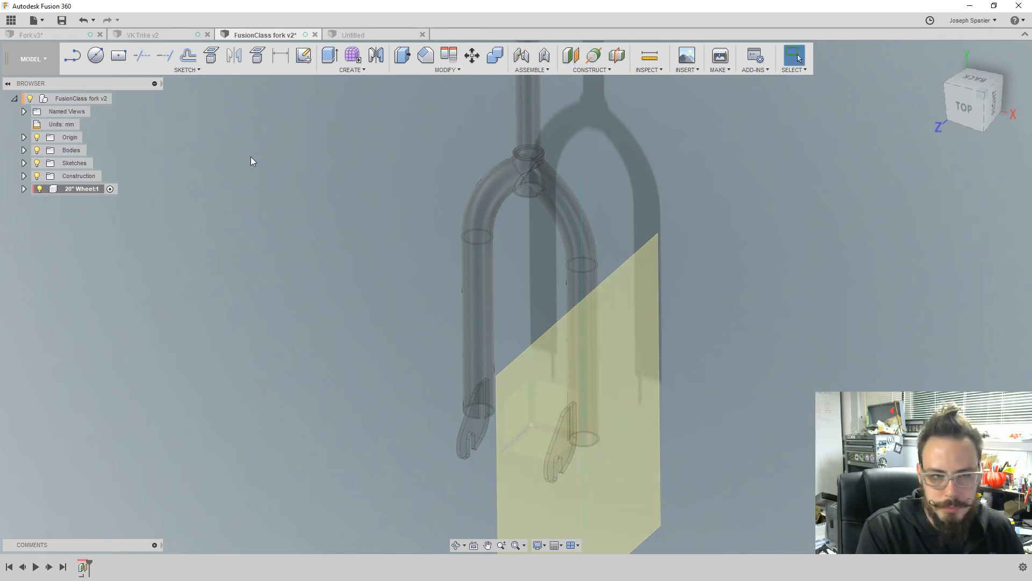
- Start a sketch on the offset plane and project the rounded end of the dropout's axle slot into it
click(96, 55)
click(607, 456)
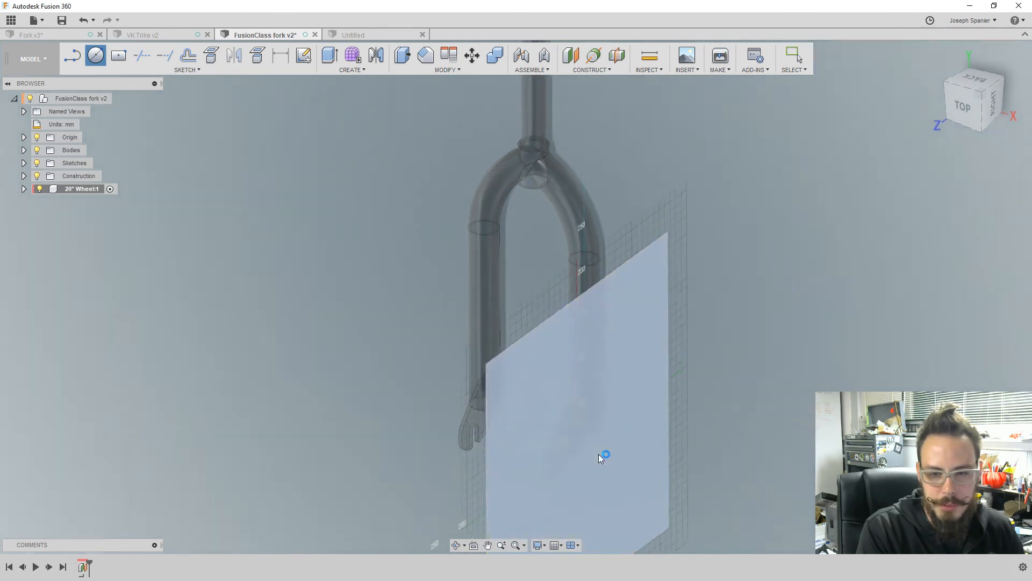
scroll(548, 226, up, 3)
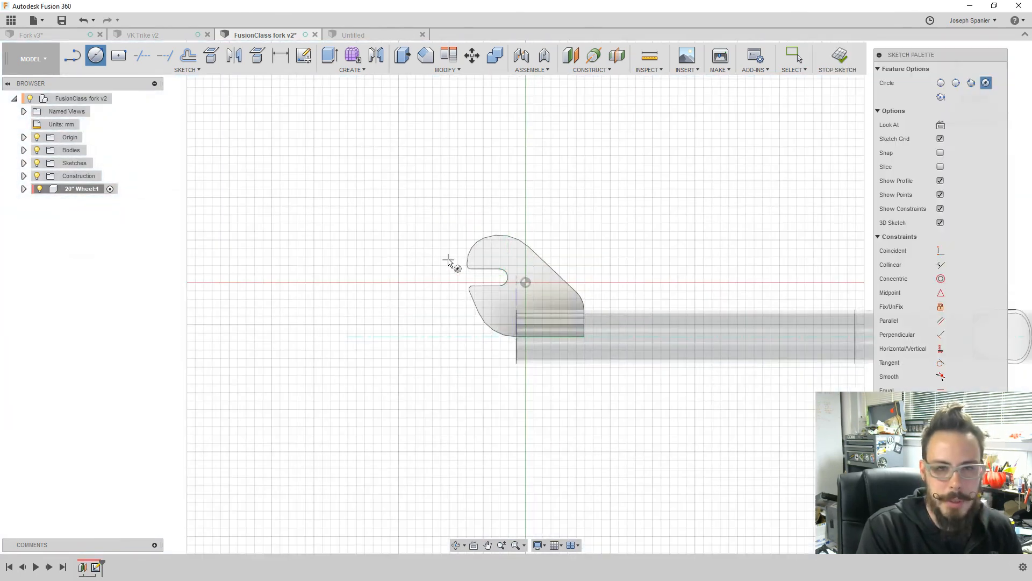
click(257, 56)
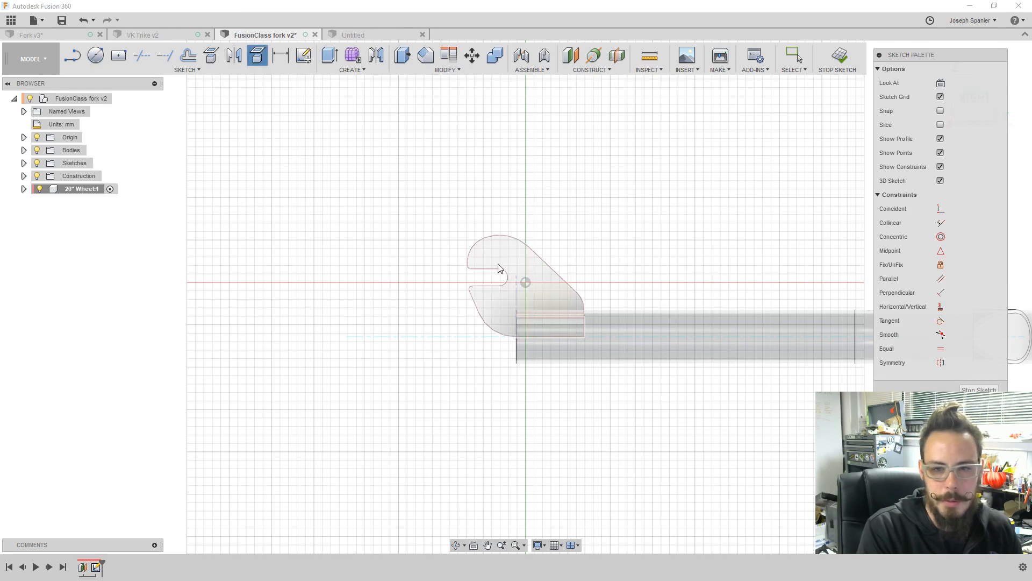
click(506, 276)
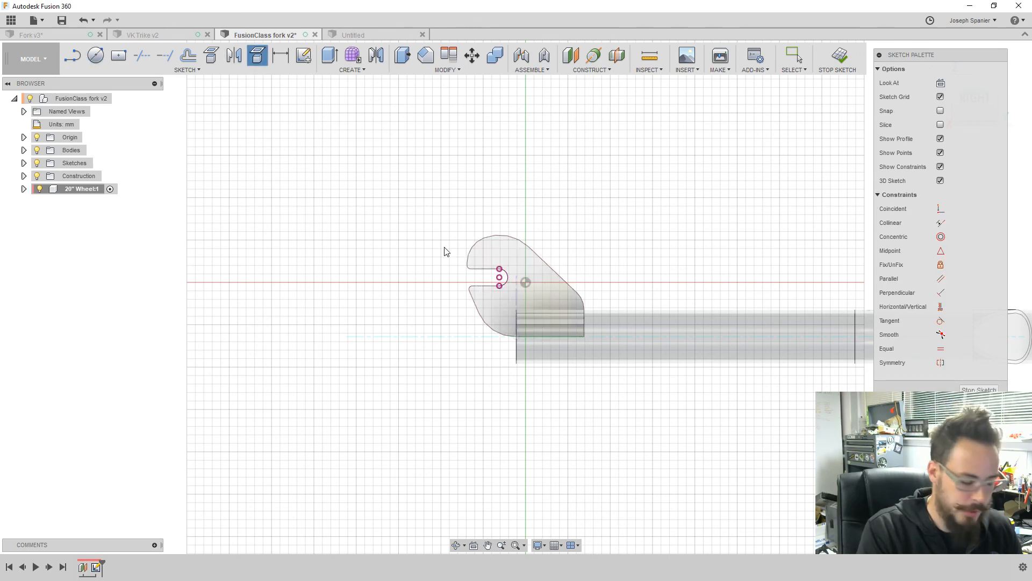
- Draw an 8 mm diameter circle centred on the projected slot arc
key(c)
click(499, 277)
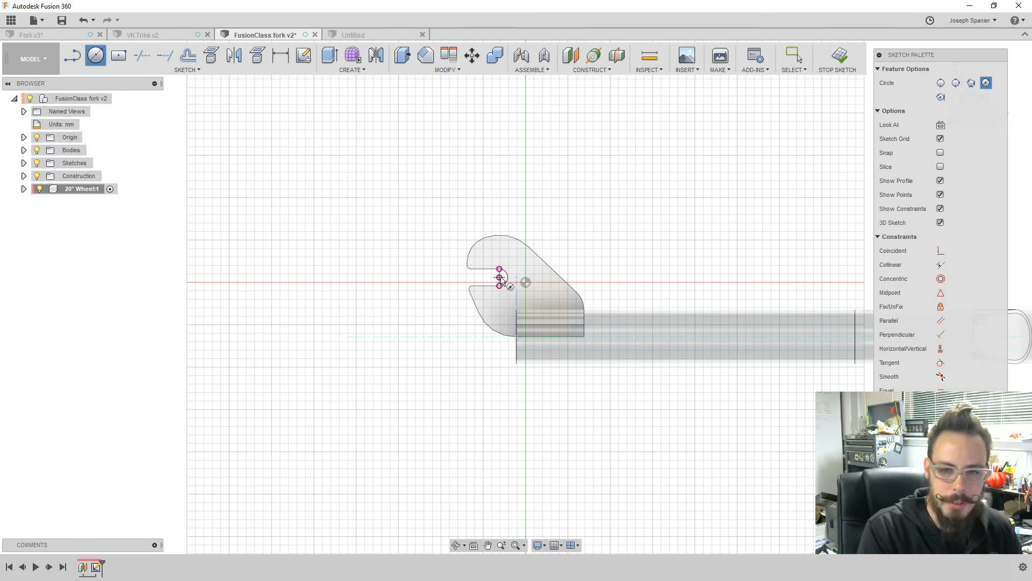
scroll(499, 278, up, 1)
scroll(501, 281, up, 4)
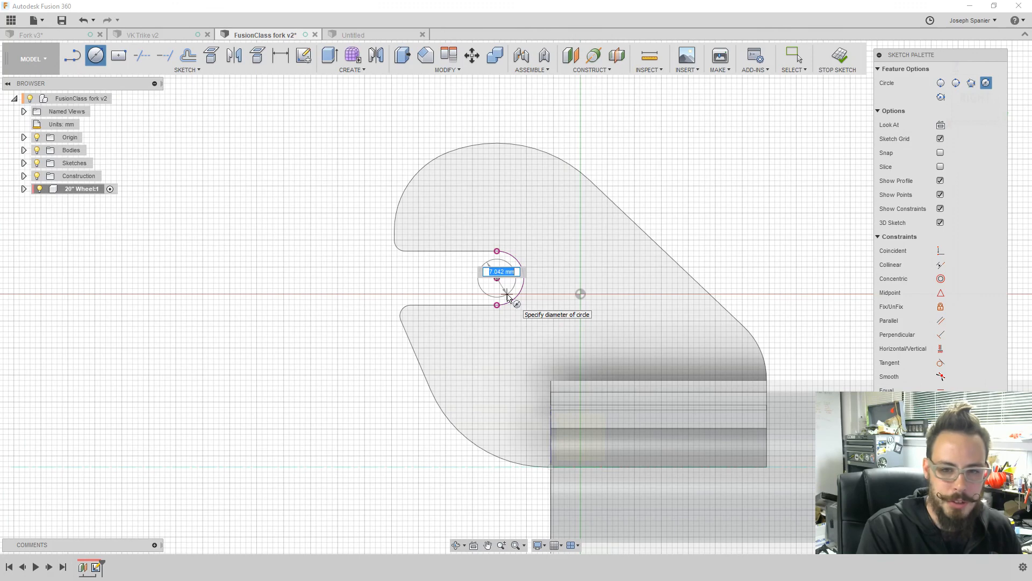
text(8)
key(Tab)
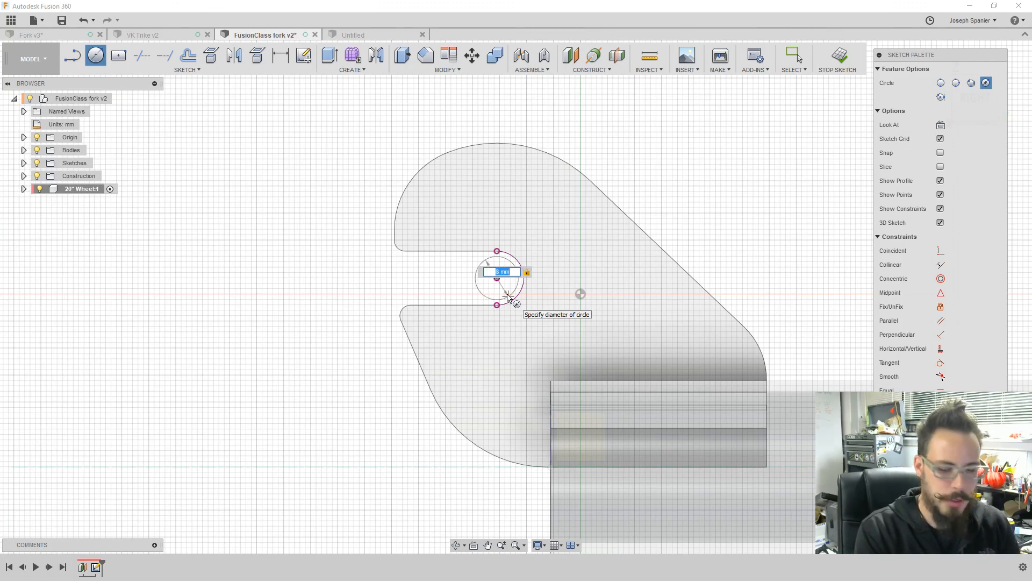
key(Return)
key(Escape)
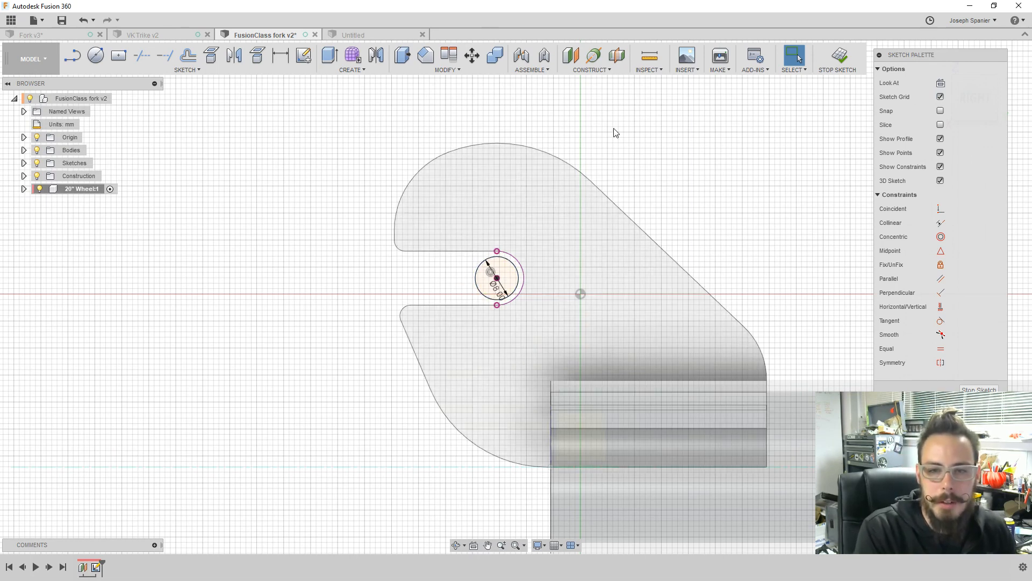
- Extrude the axle circle by -160 mm as a new body running through both dropout slots
key(q)
shift+middle_drag(654, 214, 619, 261)
click(477, 322)
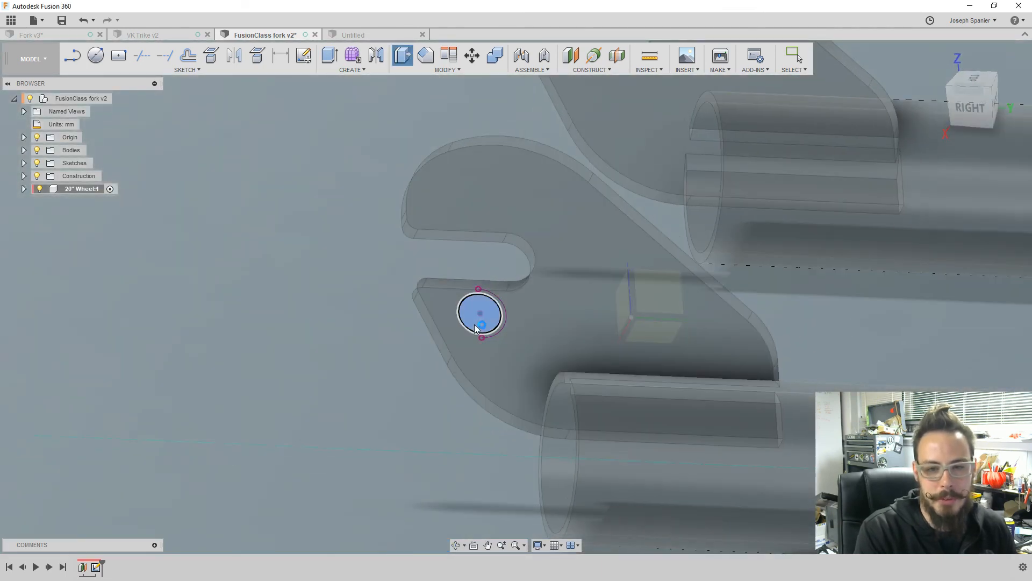
drag(477, 325, 547, 201)
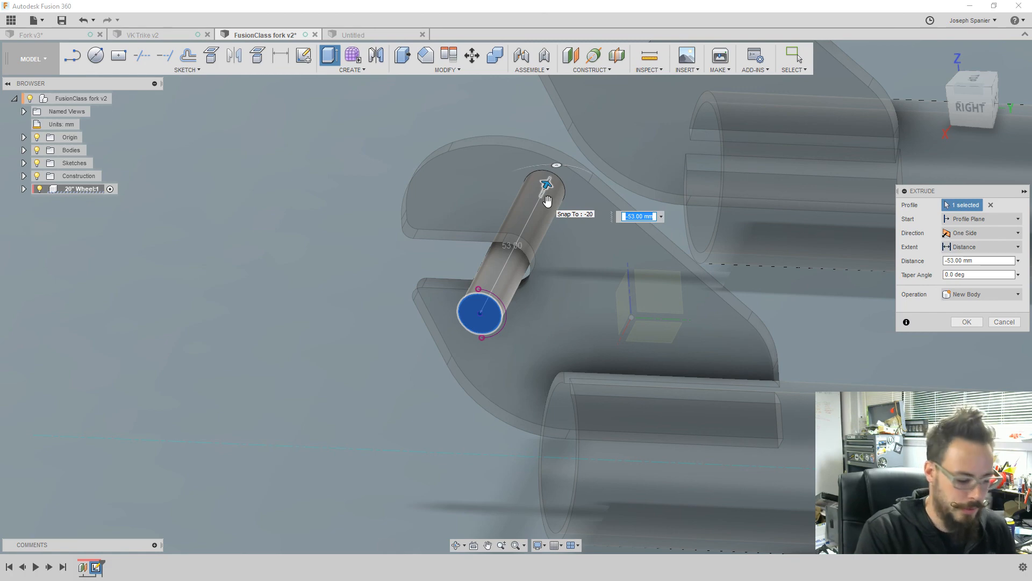
text(160)
key(Return)
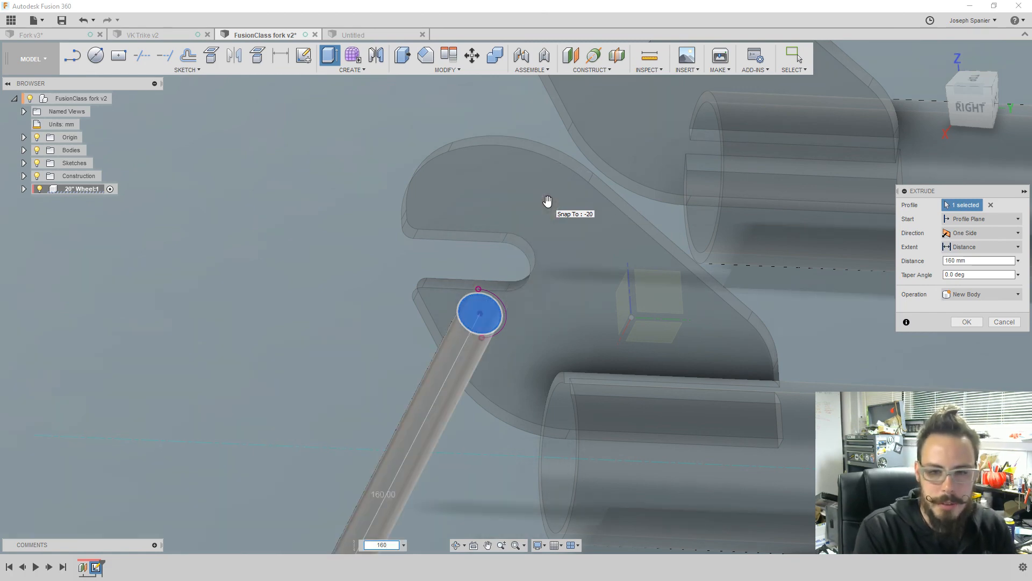
click(945, 260)
text(-)
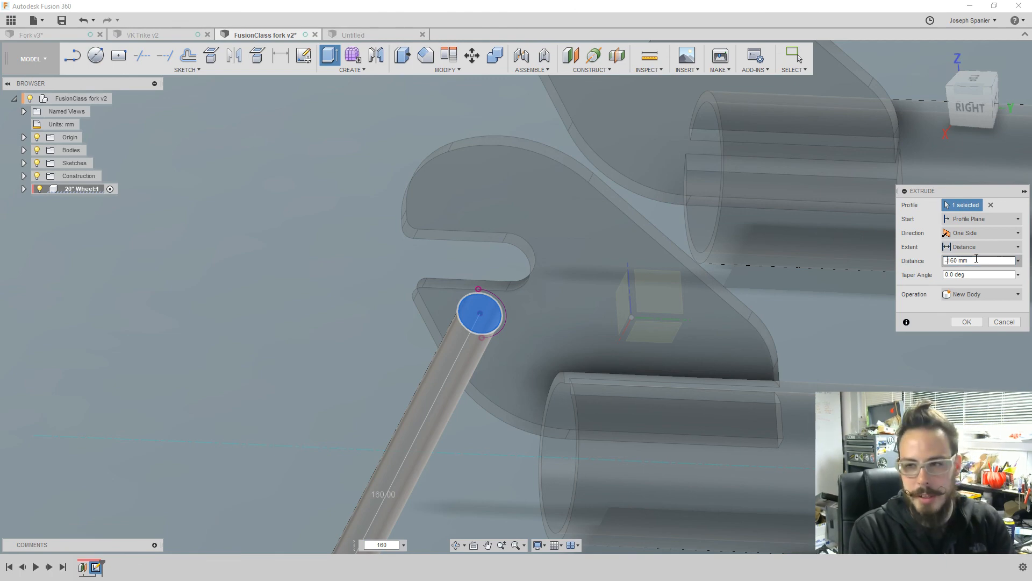
key(Return)
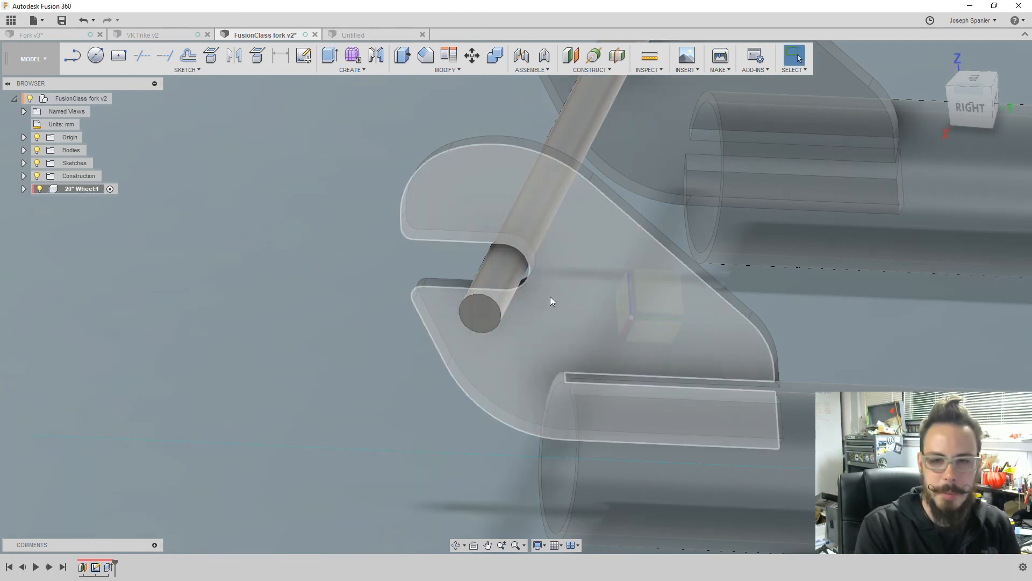
- Create a construction axis through the cylindrical face of the axle
scroll(399, 460, down, 3)
mouse_move(399, 460)
shift+middle_down()
mouse_move(353, 436)
mouse_move(322, 474)
mouse_move(331, 487)
mouse_move(318, 466)
mouse_move(357, 448)
mouse_move(410, 457)
mouse_move(387, 475)
shift+middle_up()
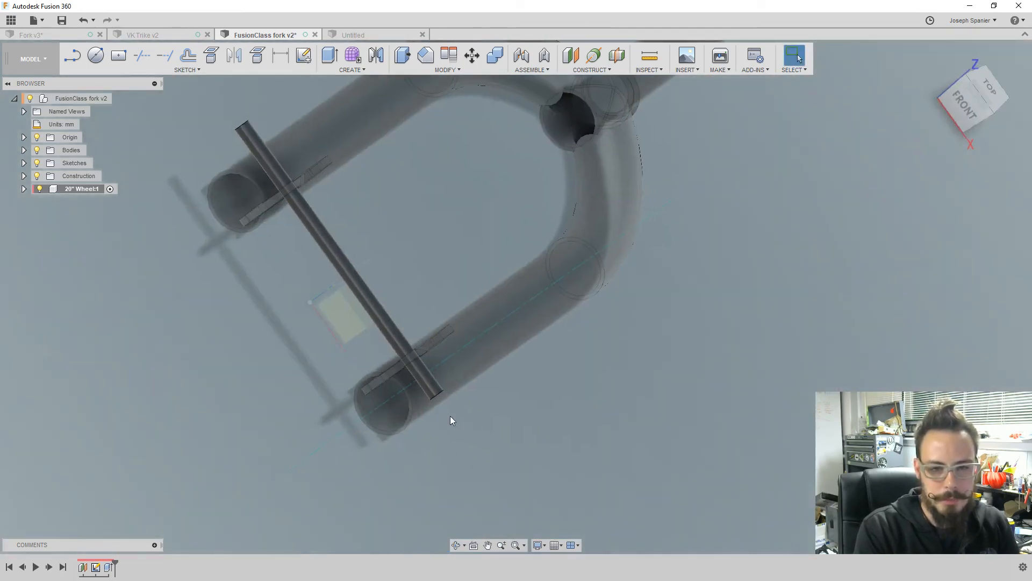
scroll(450, 417, up, 3)
scroll(450, 420, down, 3)
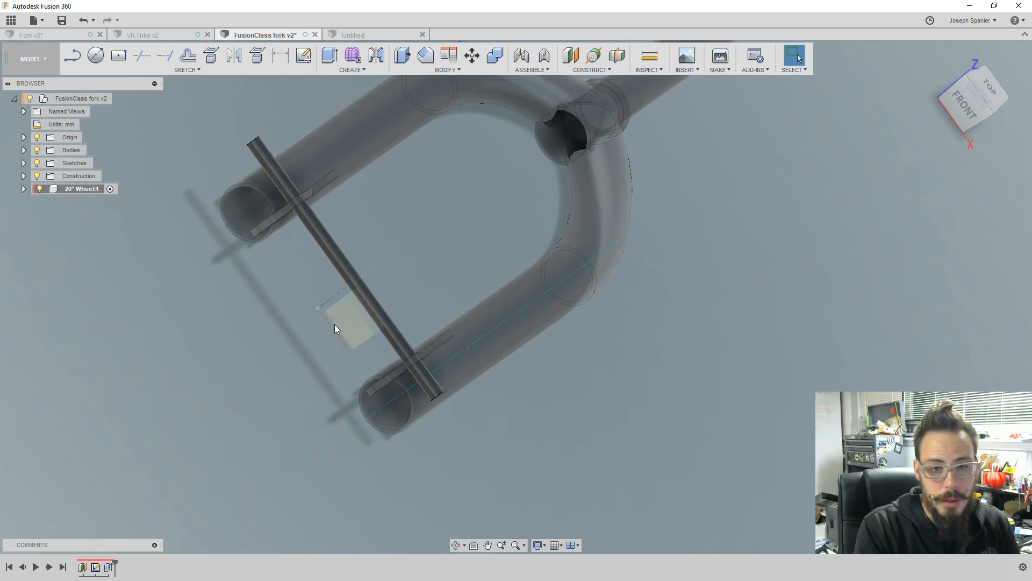
shift+middle_drag(343, 359, 323, 372)
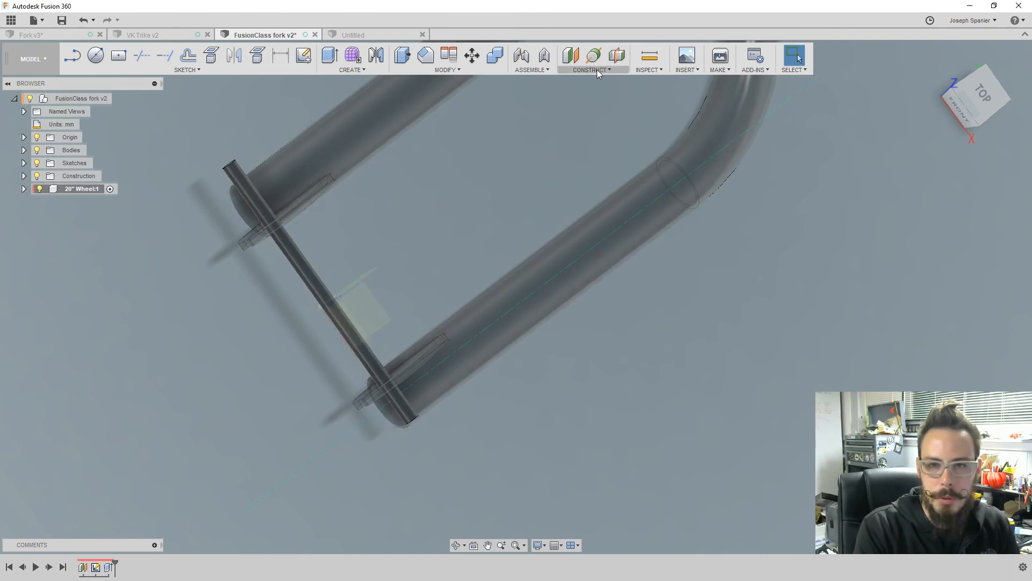
click(594, 54)
click(289, 246)
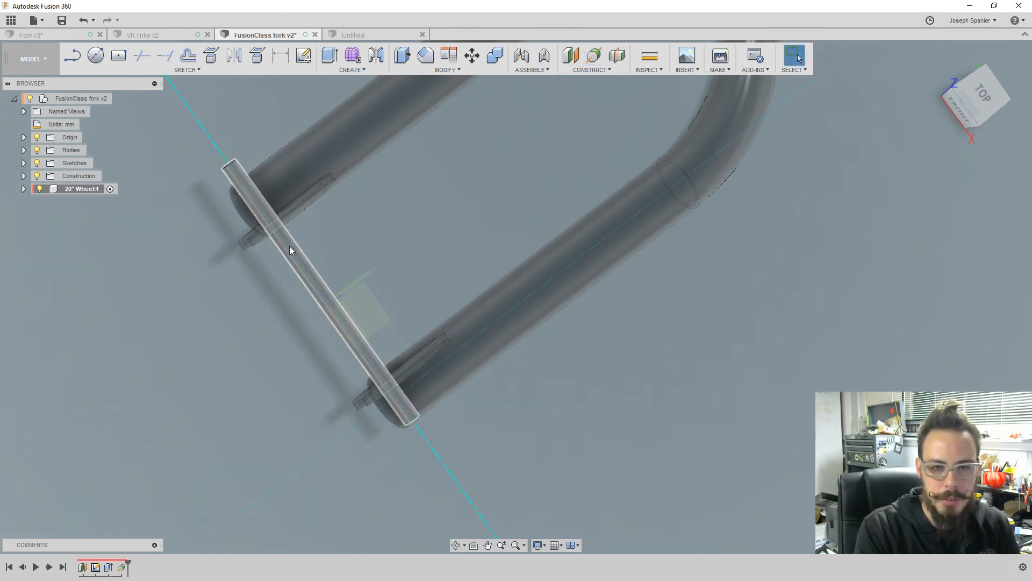
- Create a construction plane at an angle of 0 degrees about the axle's construction axis
click(607, 68)
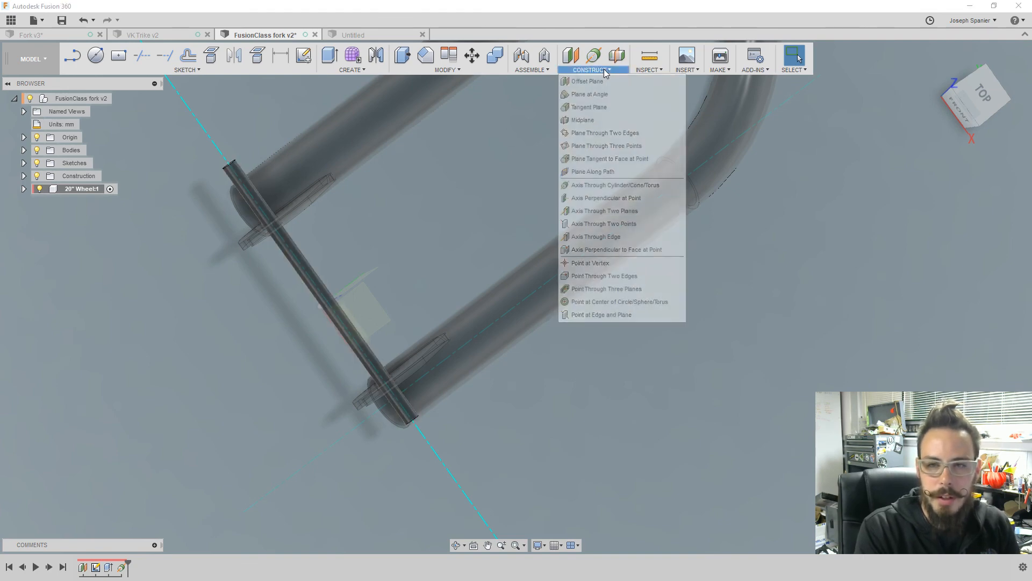
click(596, 95)
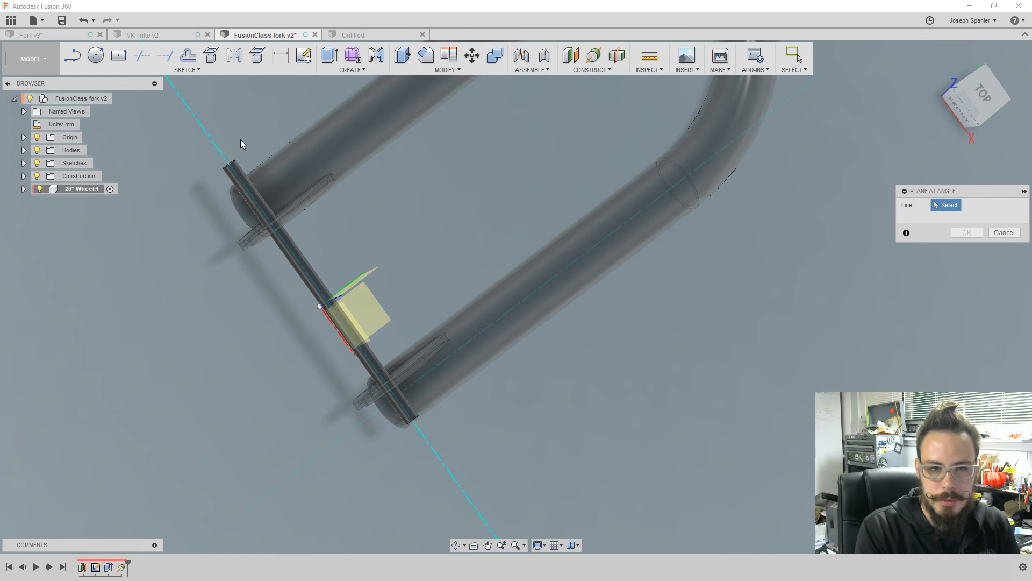
click(212, 144)
scroll(443, 330, down, 2)
shift+middle_drag(443, 330, 445, 382)
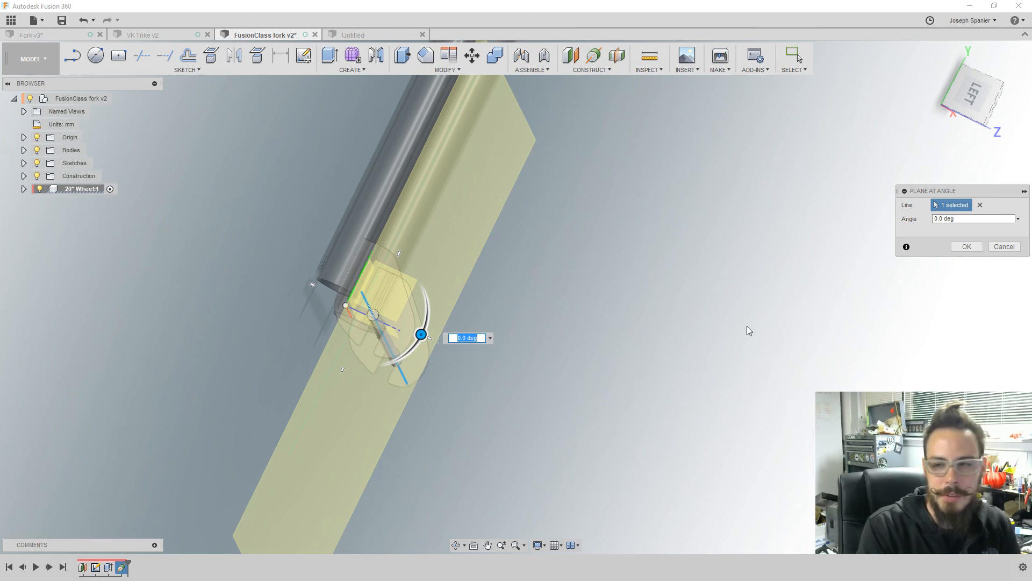
click(966, 246)
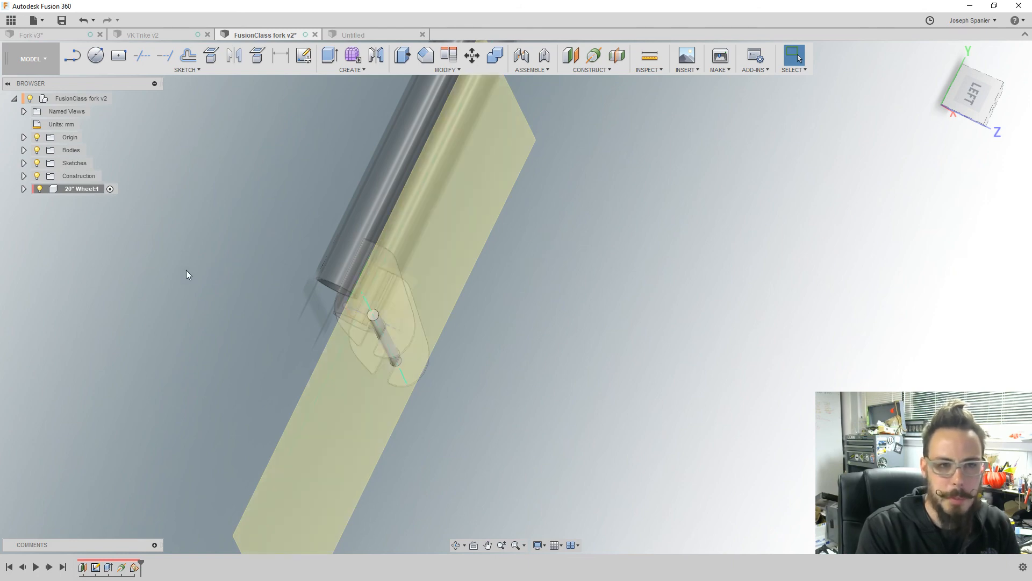
- Start a sketch on the plane through the axle and project the inner faces of both dropouts into it
click(306, 61)
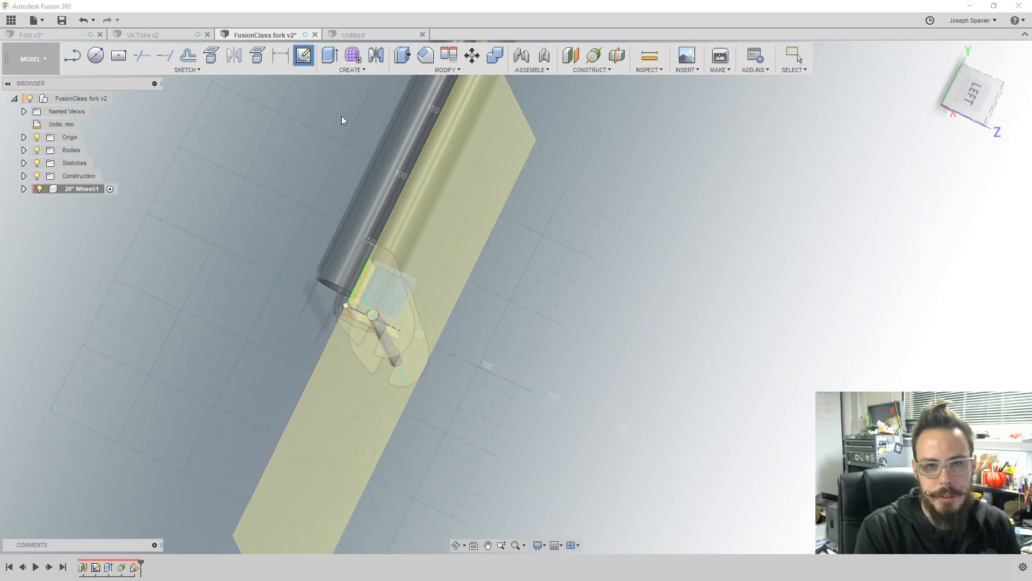
click(496, 170)
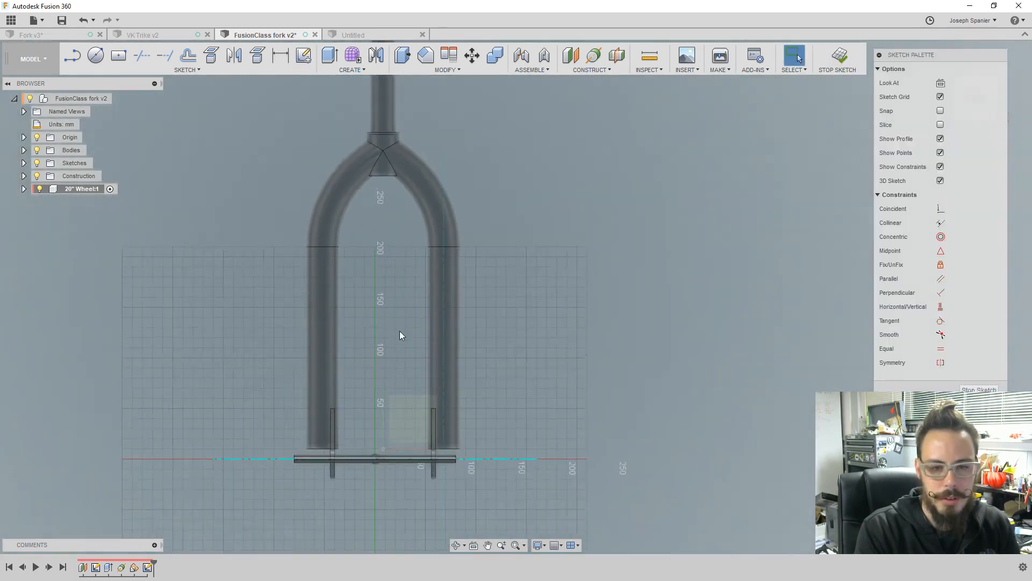
scroll(370, 418, up, 3)
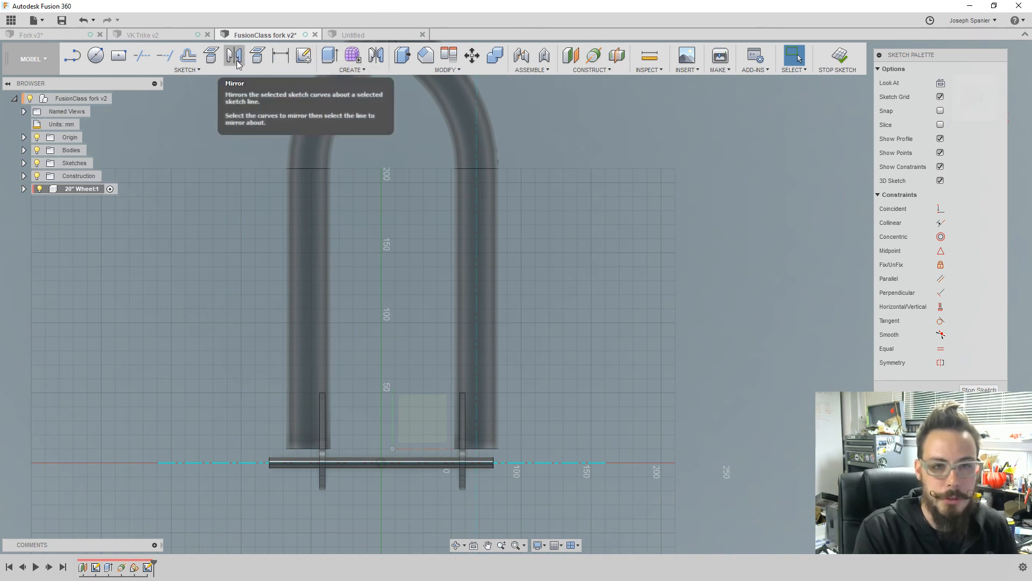
click(257, 55)
scroll(336, 490, up, 3)
scroll(336, 490, up, 1)
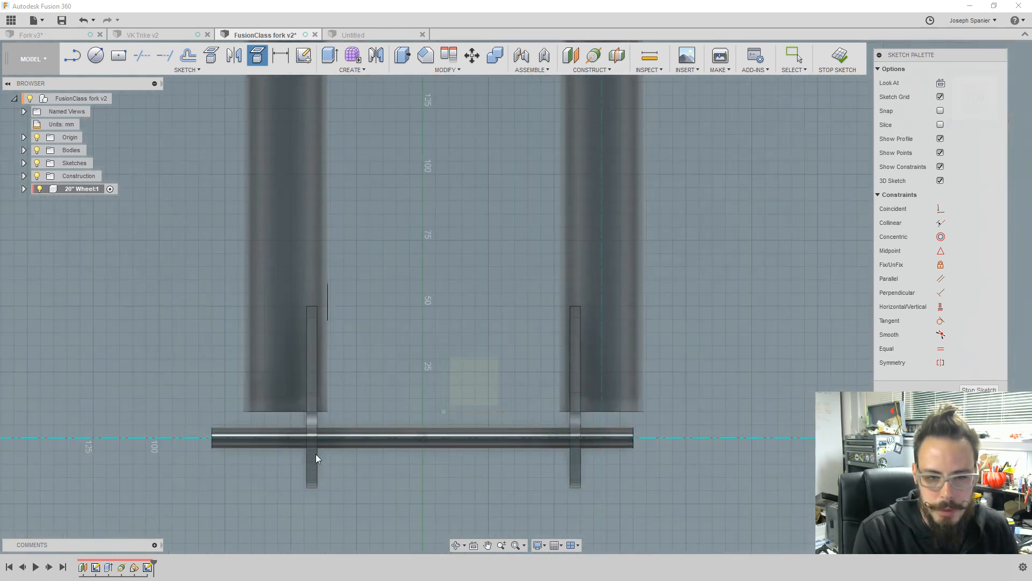
click(317, 453)
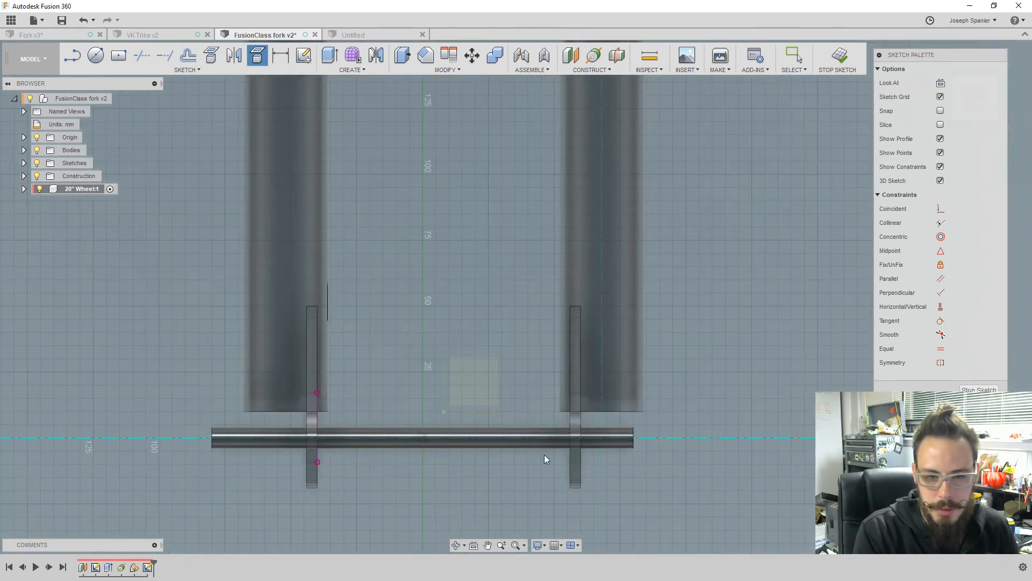
click(570, 446)
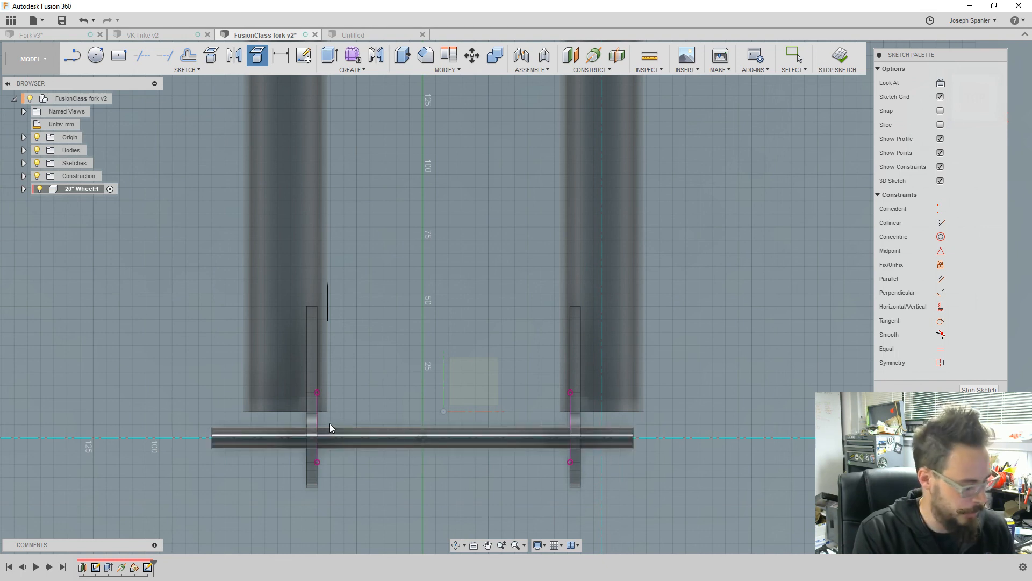
- Draw a line along the axle axis from one projected dropout face to the other
key(l)
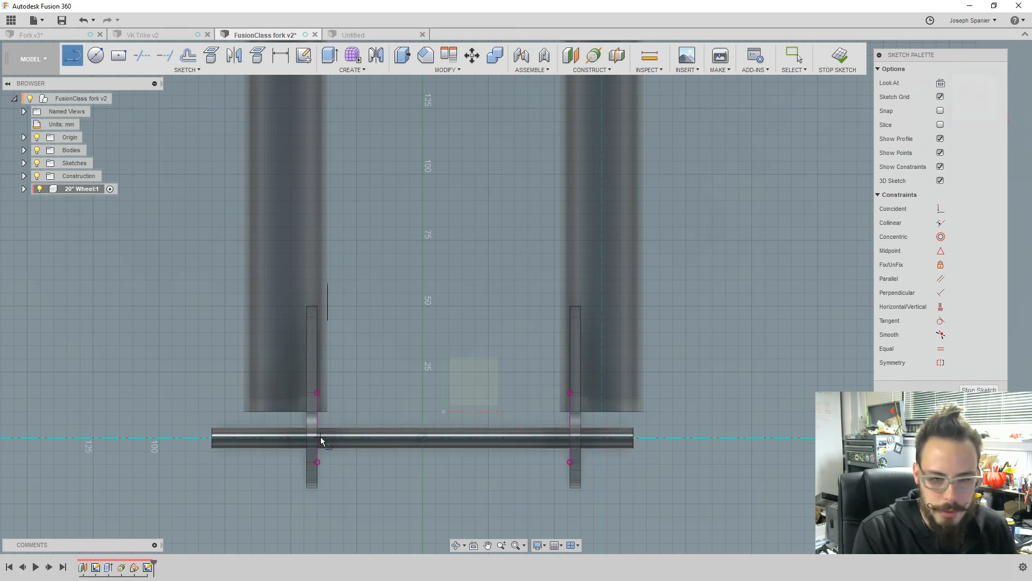
click(318, 439)
double_click(570, 437)
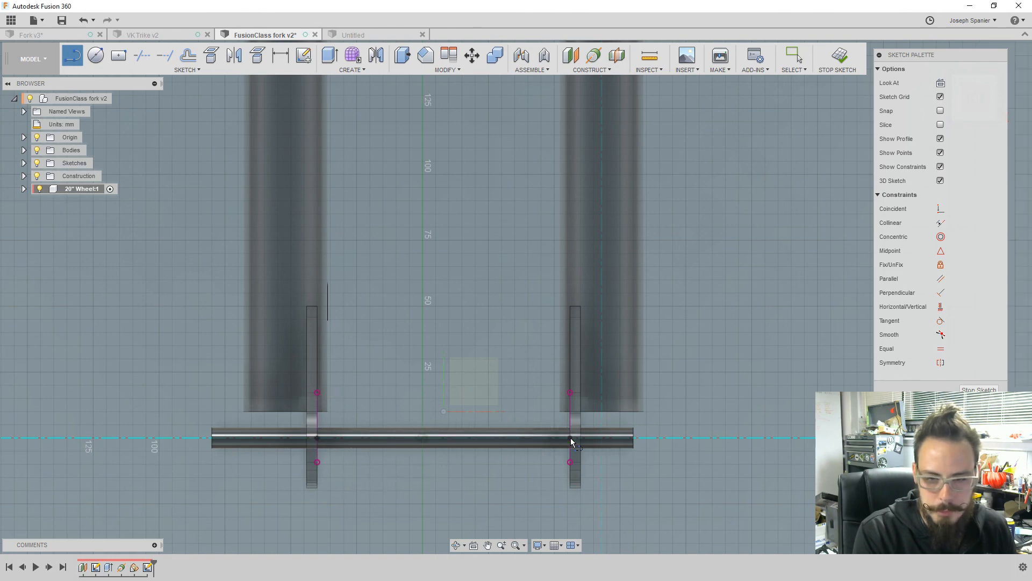
- Draw a 9" line perpendicular to the axle, starting at the middle of the line between the dropouts
click(446, 439)
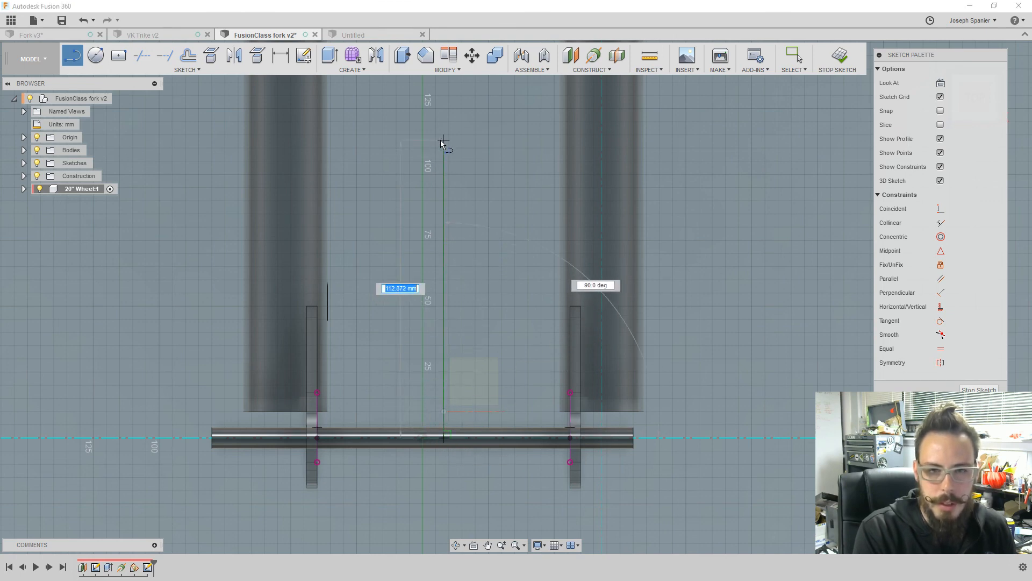
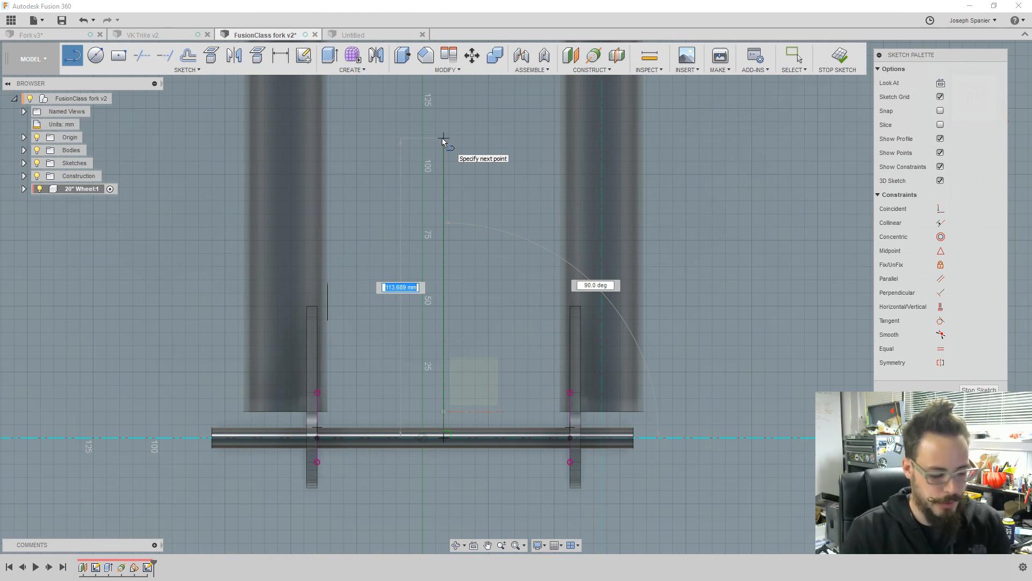
text(9)
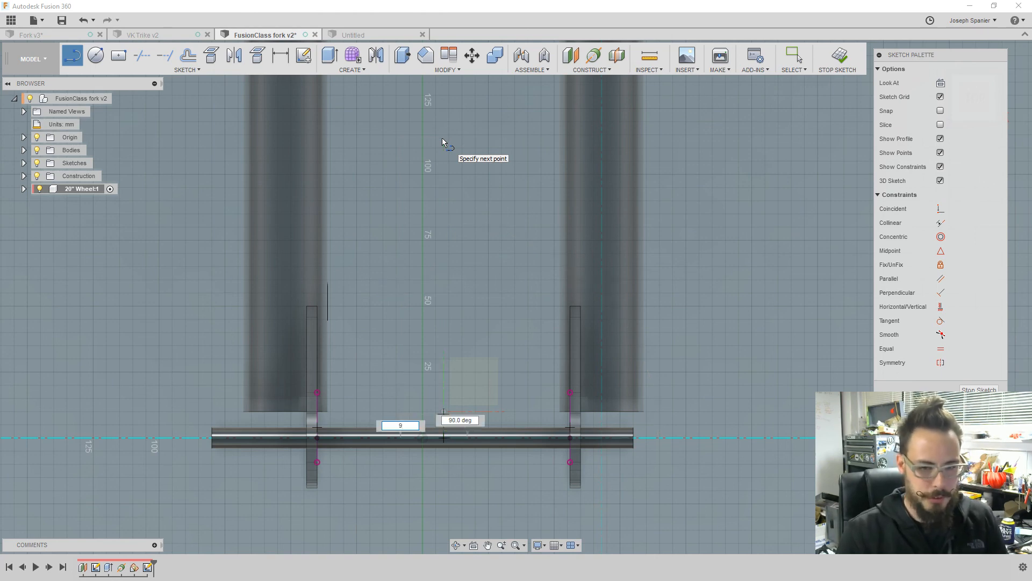
text(")
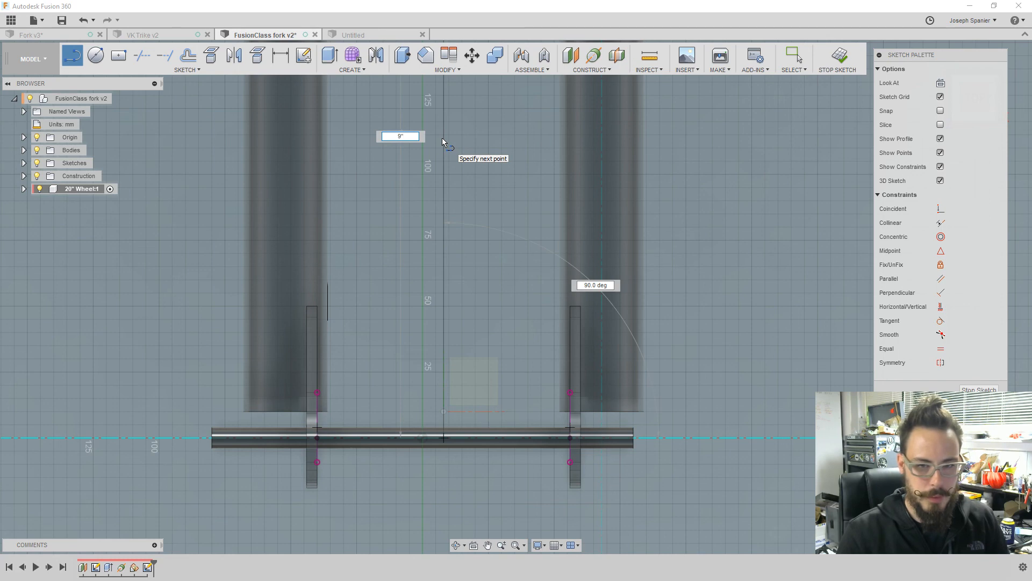
key(Return)
key(Escape)
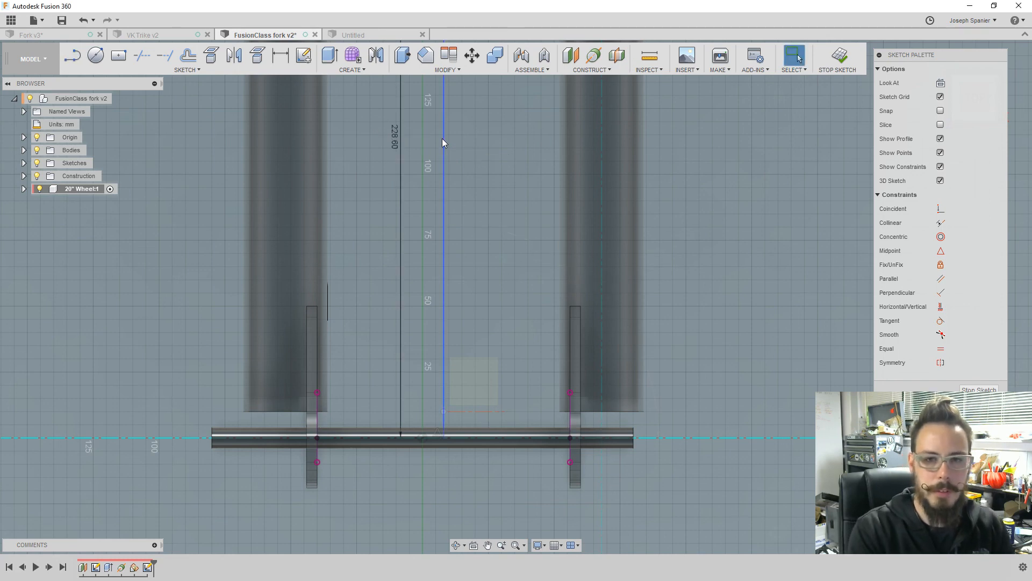
- Draw a two-point rectangle 40 mm wide and 20 mm high around the upper end of the 9" line
scroll(427, 315, down, 1)
scroll(428, 315, down, 6)
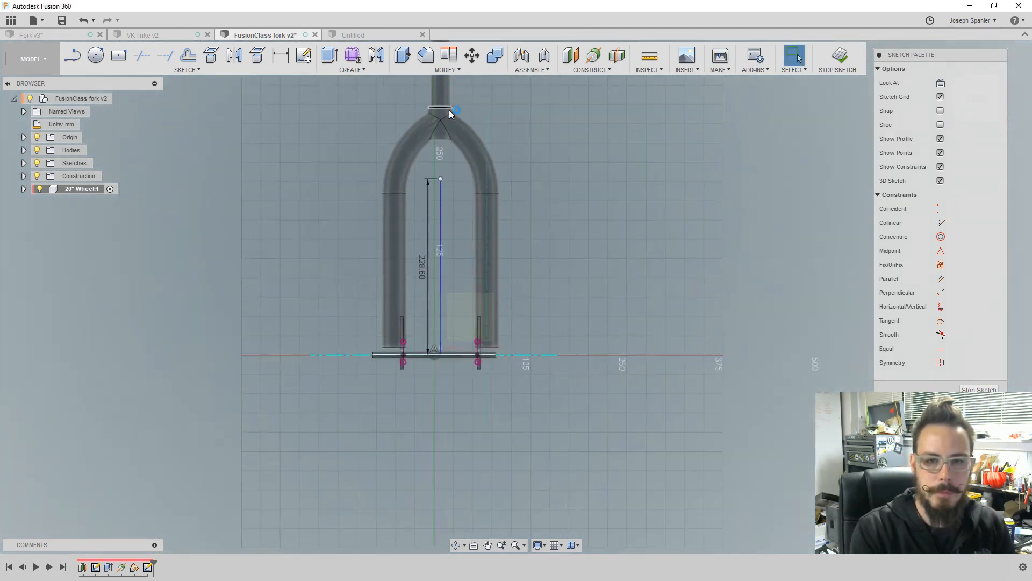
scroll(440, 119, up, 4)
scroll(455, 239, up, 3)
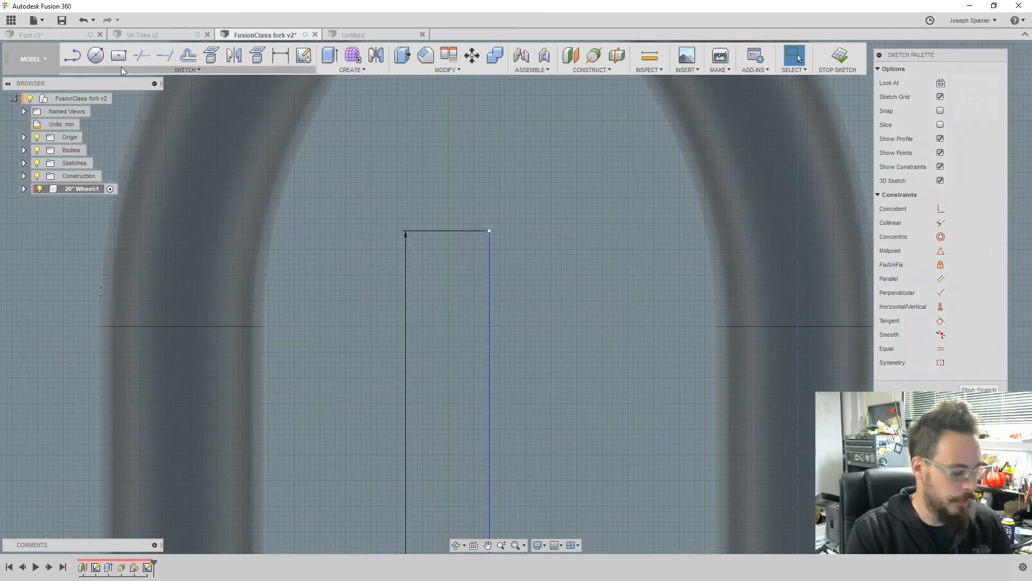
key(r)
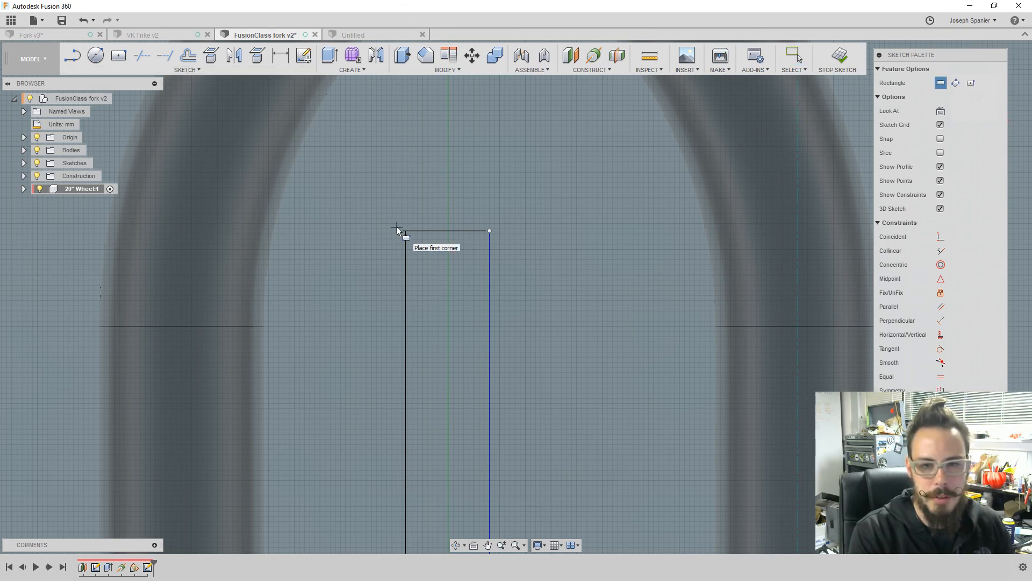
click(193, 71)
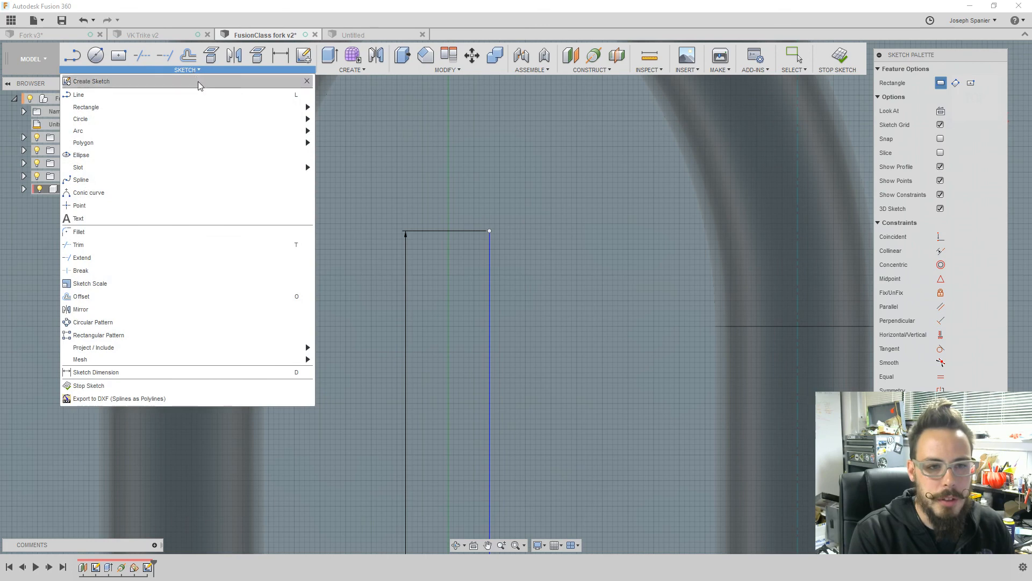
mouse_move(226, 148)
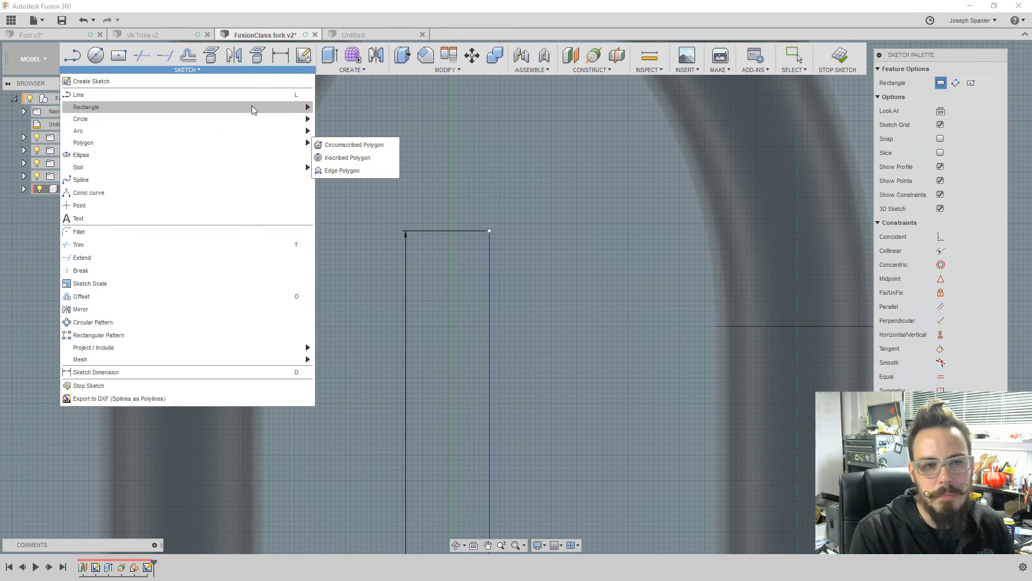
mouse_move(255, 108)
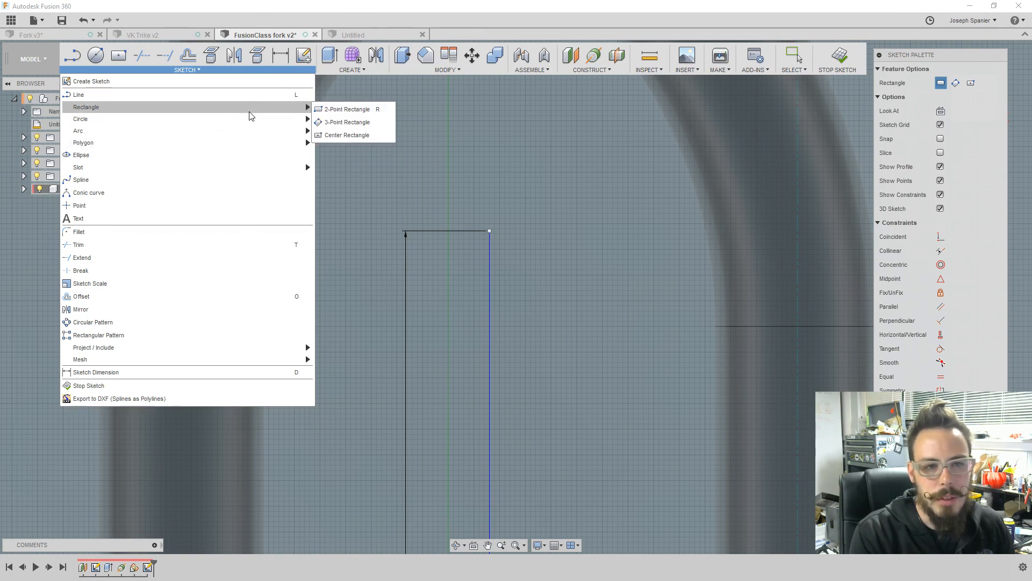
mouse_move(264, 143)
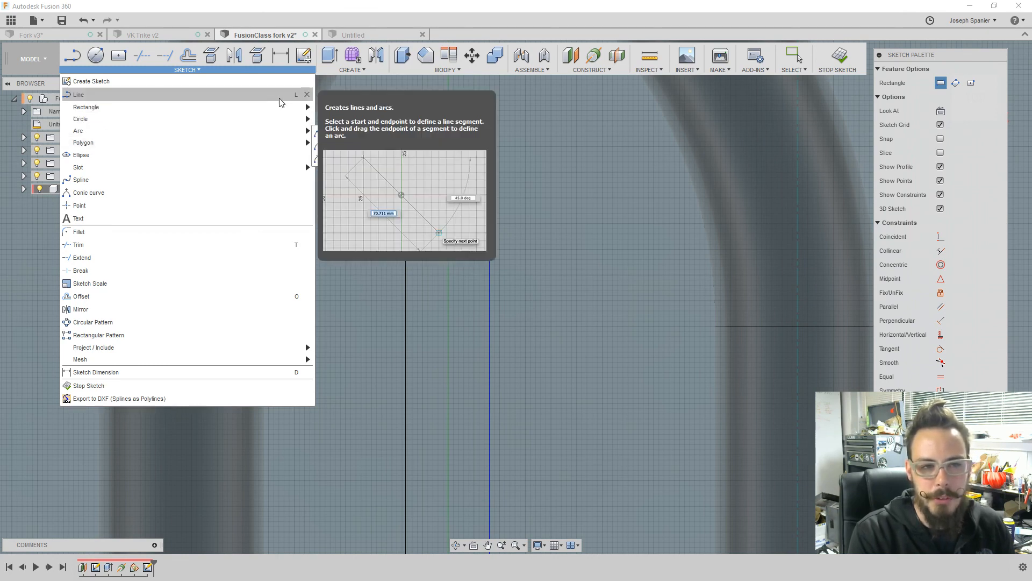
mouse_move(286, 113)
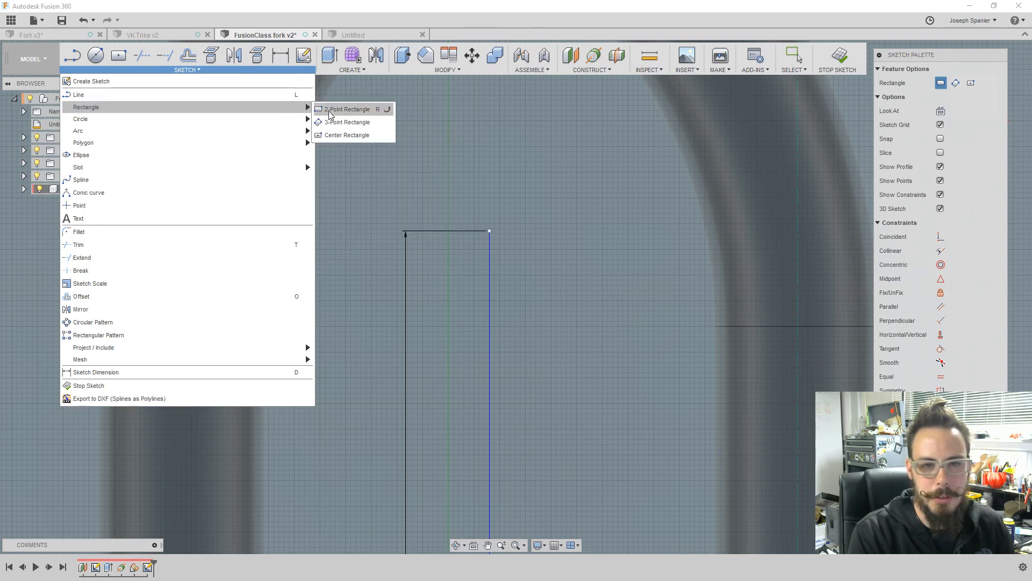
click(335, 108)
click(389, 228)
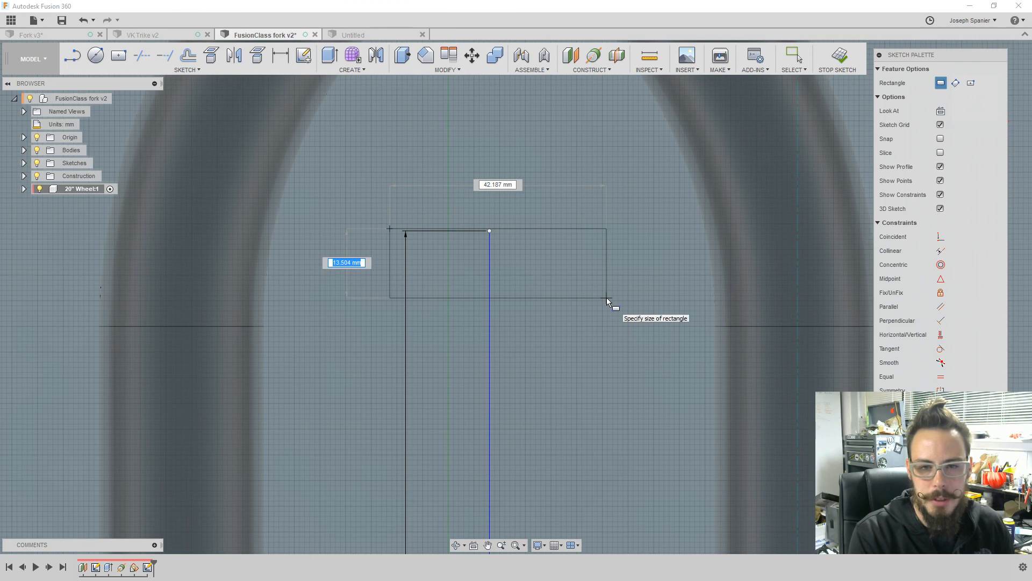
text(40)
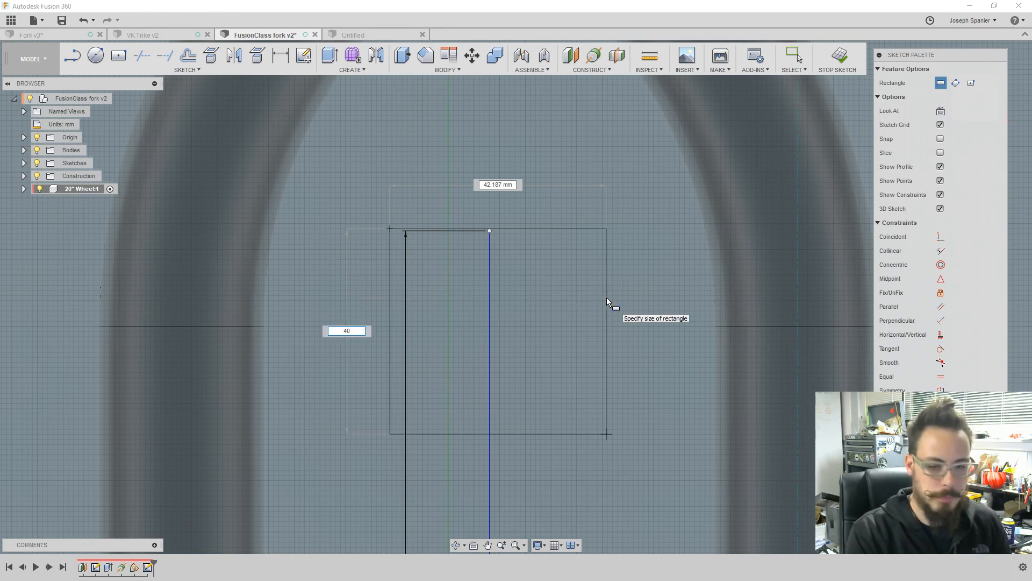
text(0)
key(BackSpace)
key(BackSpace)
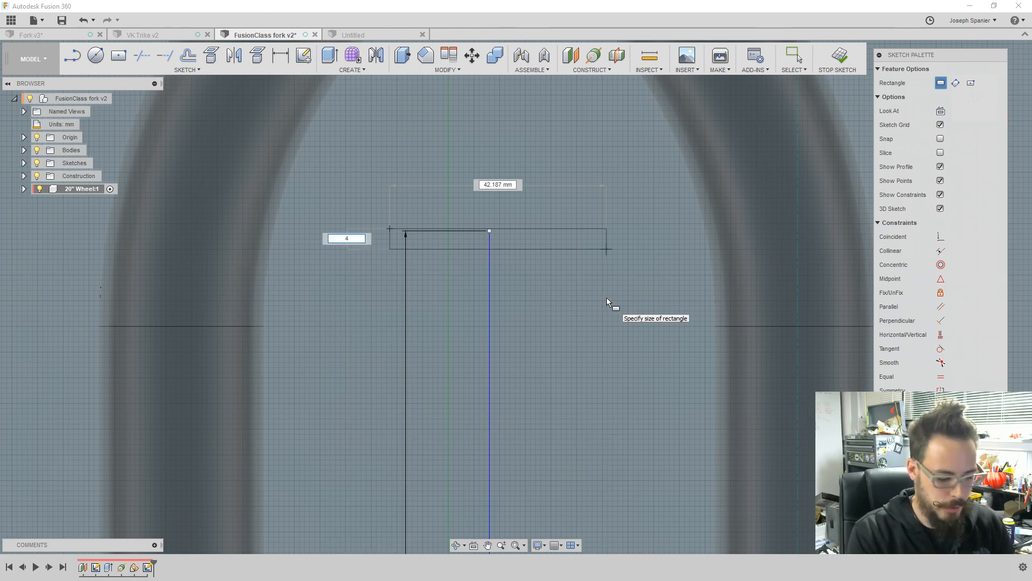
text(20)
key(BackSpace)
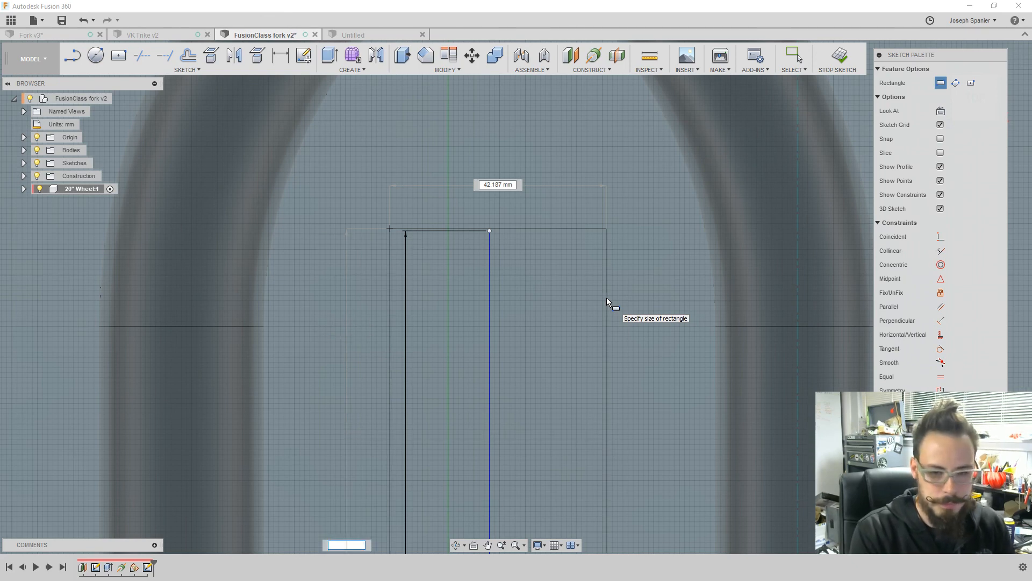
text(0)
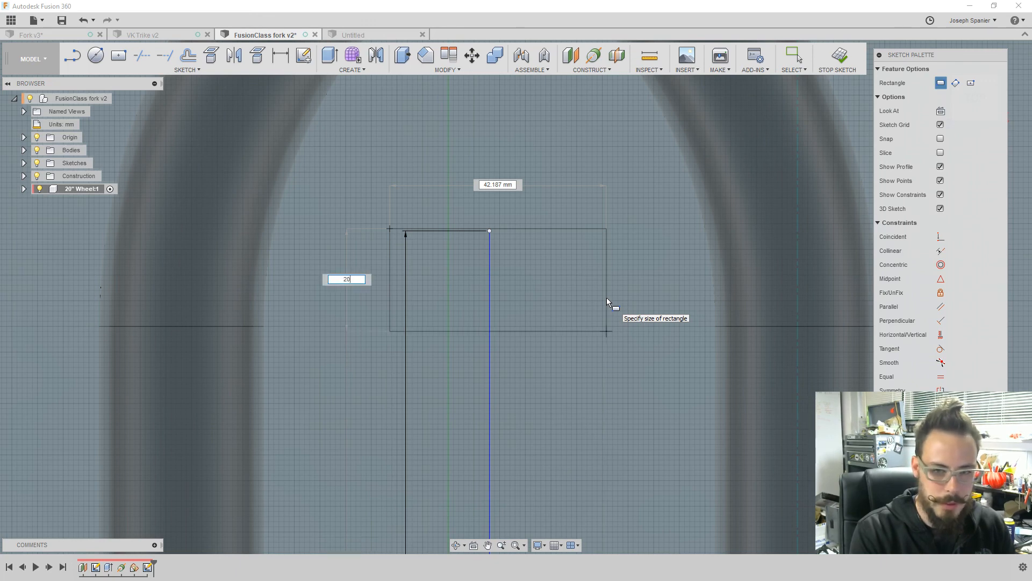
key(Tab)
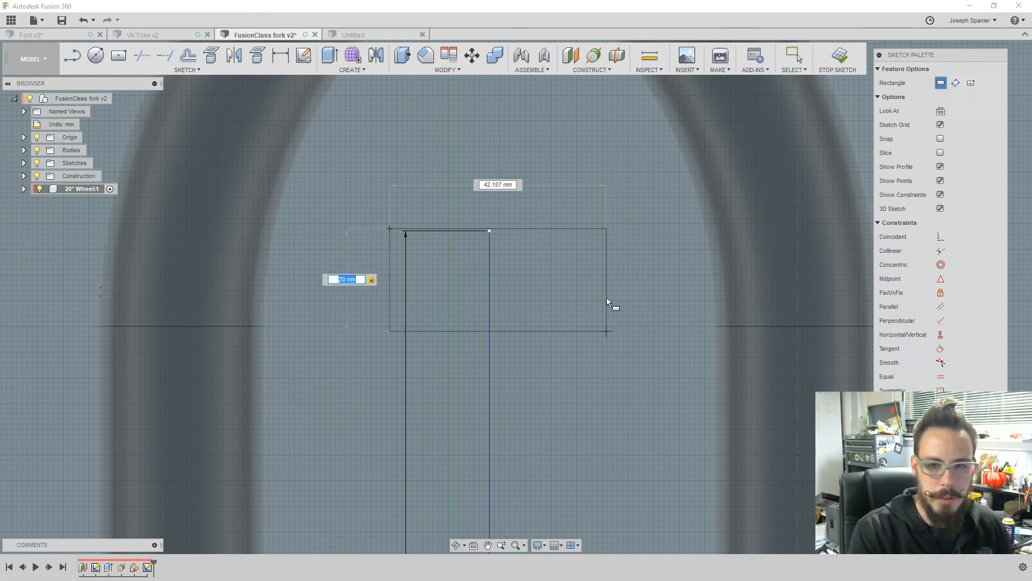
key(Tab)
text(40)
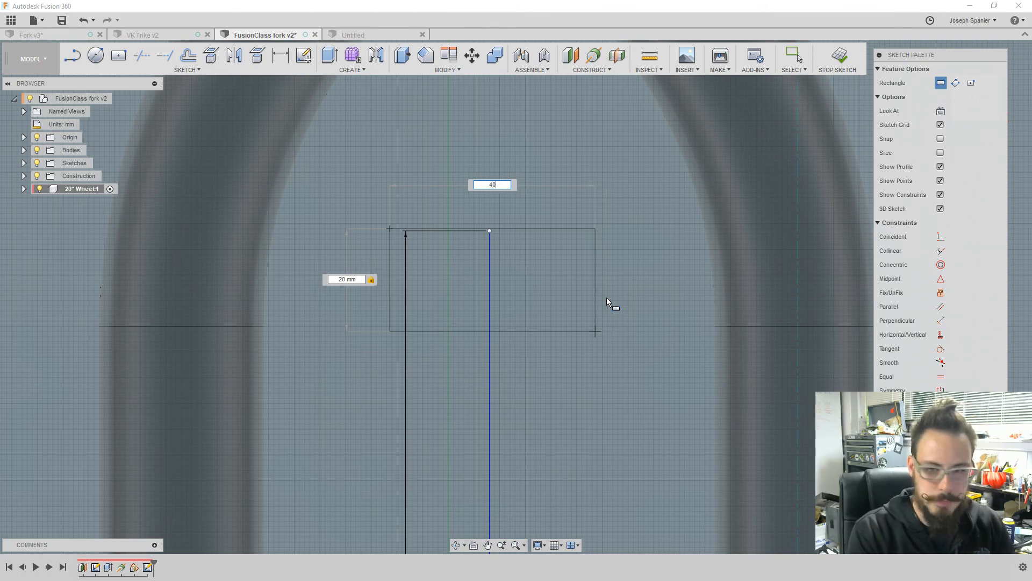
key(Return)
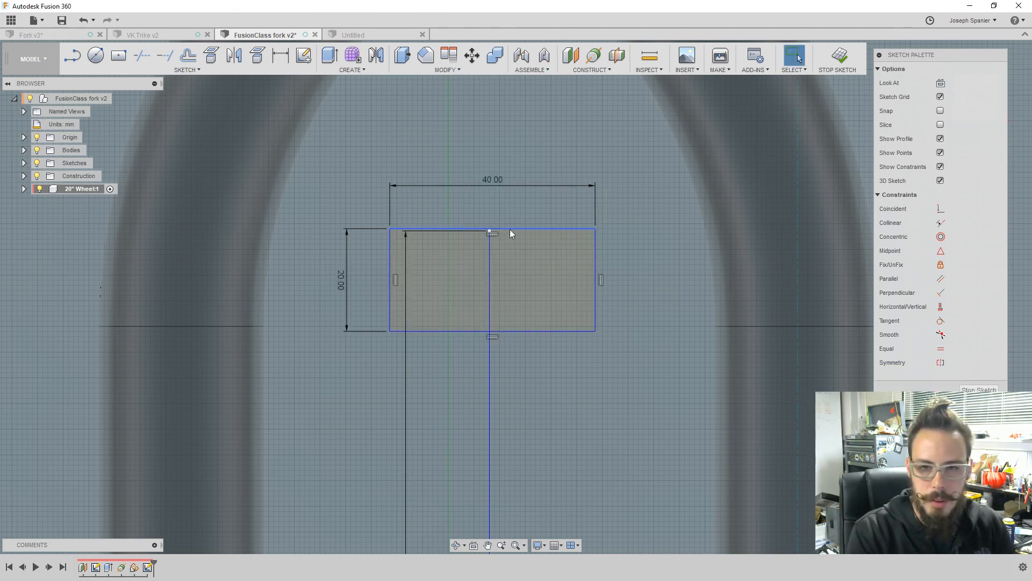
- Make the rectangle's top edge coincident with the upper endpoint of the 9" line
click(492, 231)
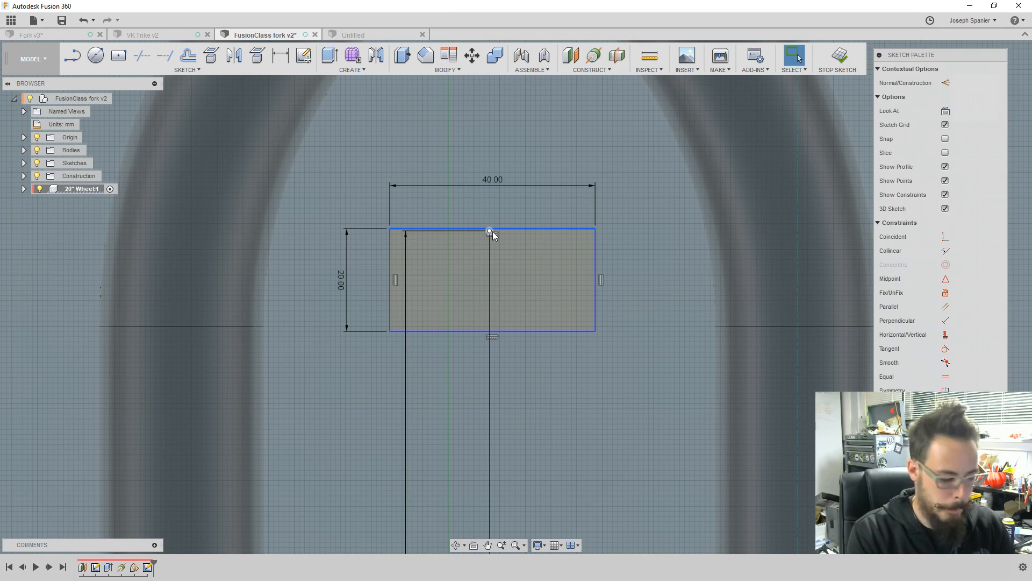
click(945, 237)
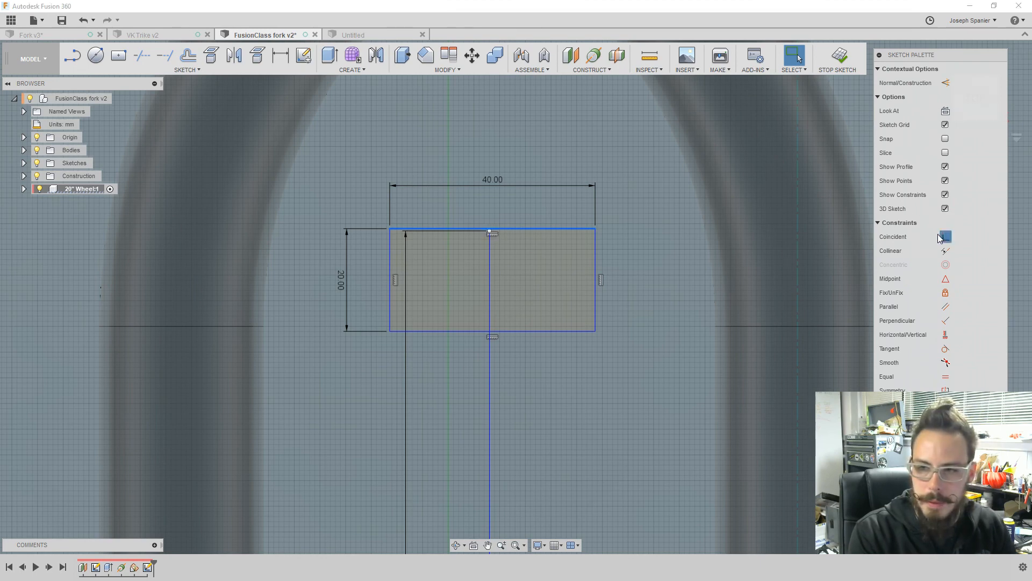
click(488, 232)
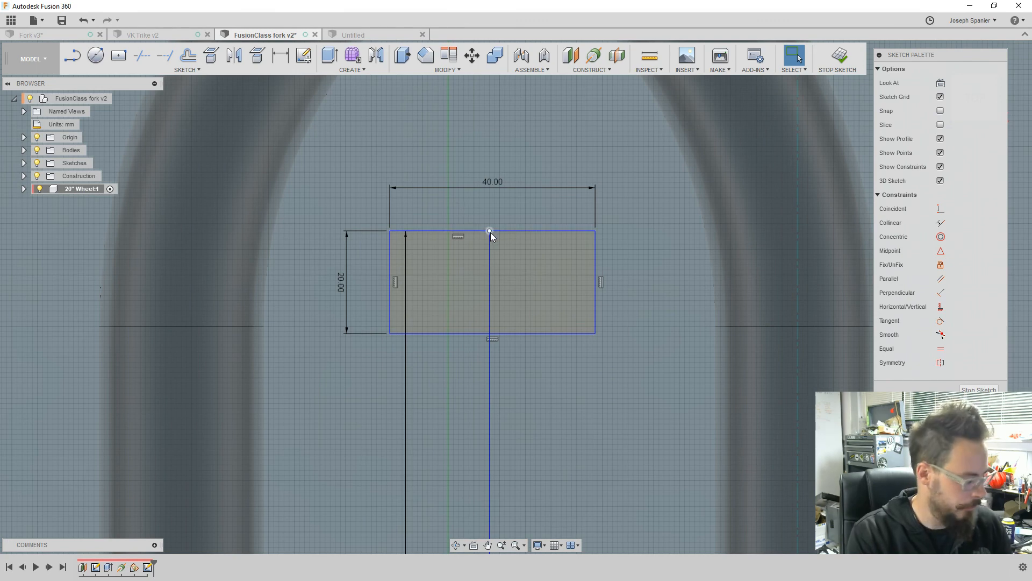
- Dimension the rectangle's upper-right corner 20 mm from the 9" line's endpoint and convert that line to construction geometry
key(d)
click(489, 231)
click(595, 231)
click(540, 217)
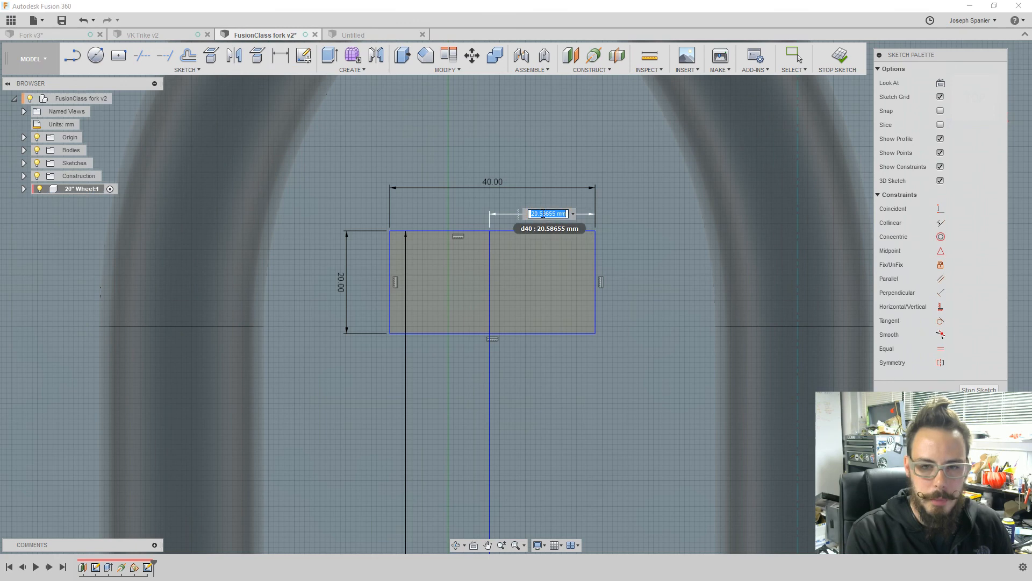
text(20)
key(Return)
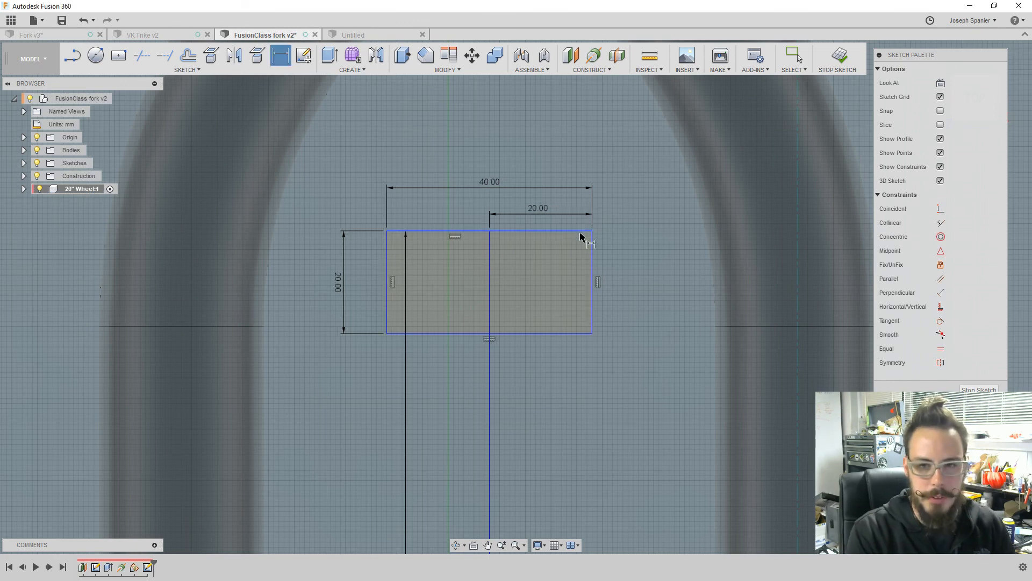
key(Escape)
click(490, 264)
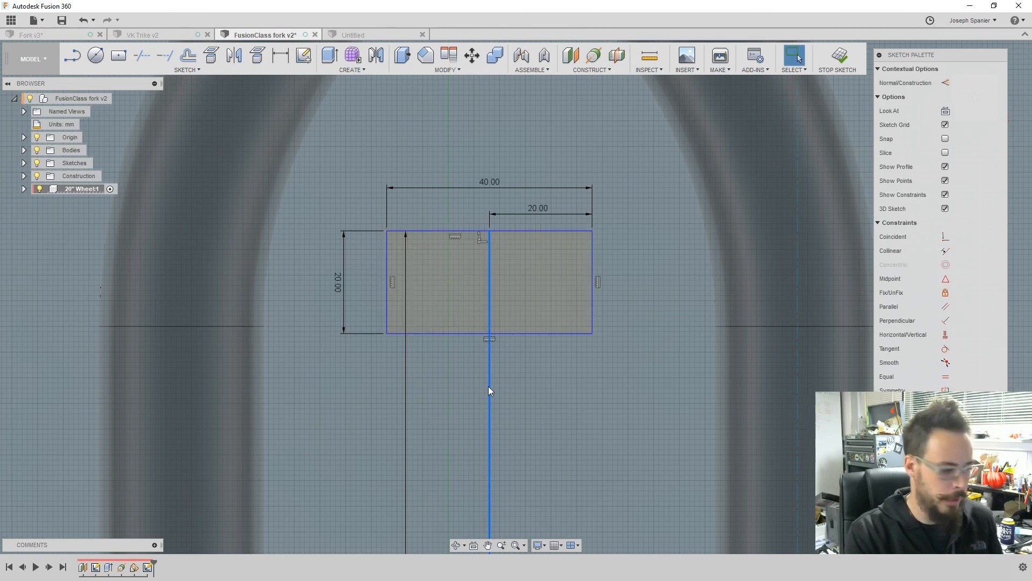
key(x)
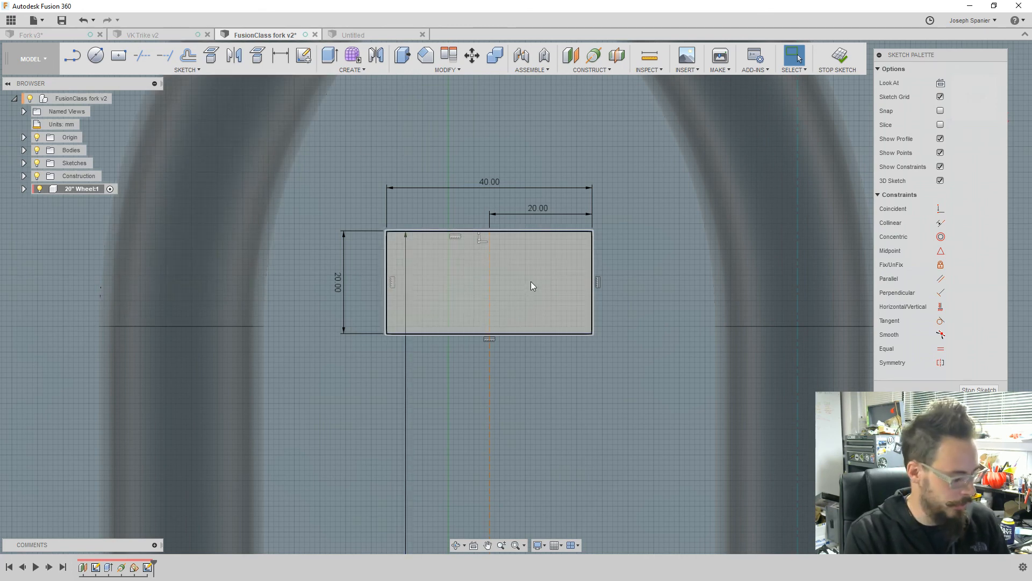
- Draw a slanted line from the rectangle's upper-left corner down to its bottom edge
key(l)
click(388, 232)
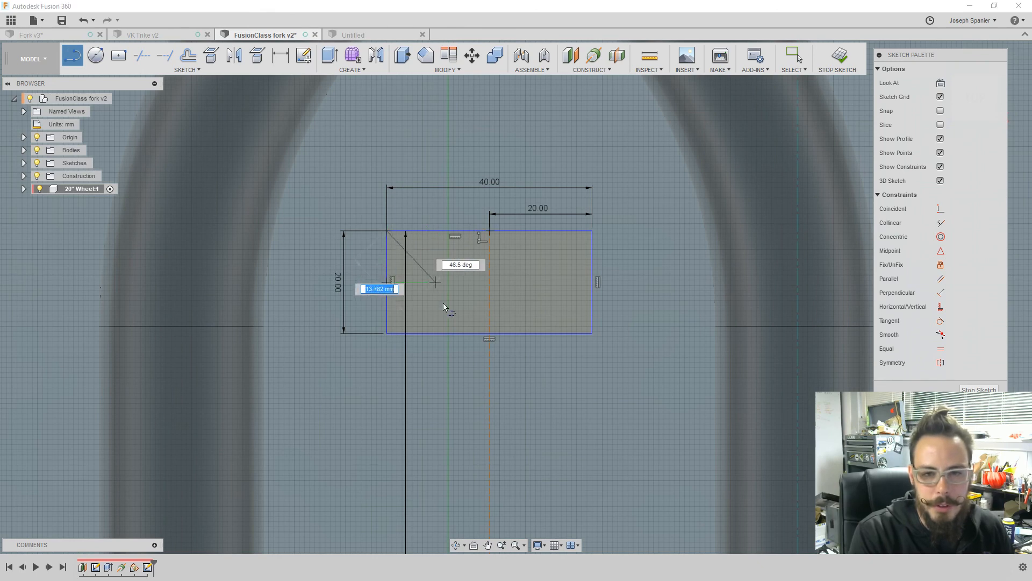
double_click(420, 335)
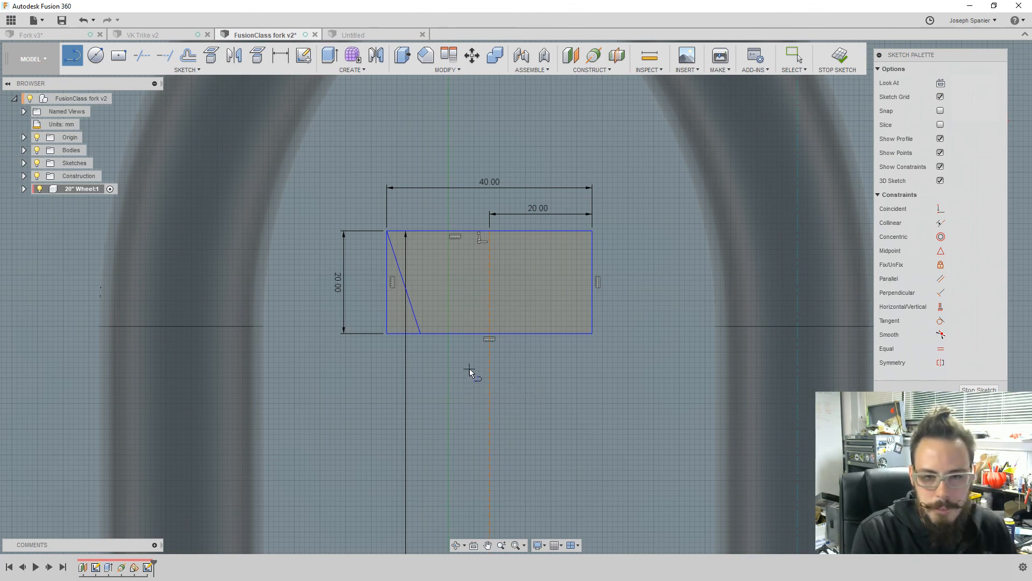
key(Escape)
- Dimension the angle between the slanted line and the rectangle's bottom edge as 70 degrees
key(d)
click(412, 311)
click(407, 334)
click(383, 312)
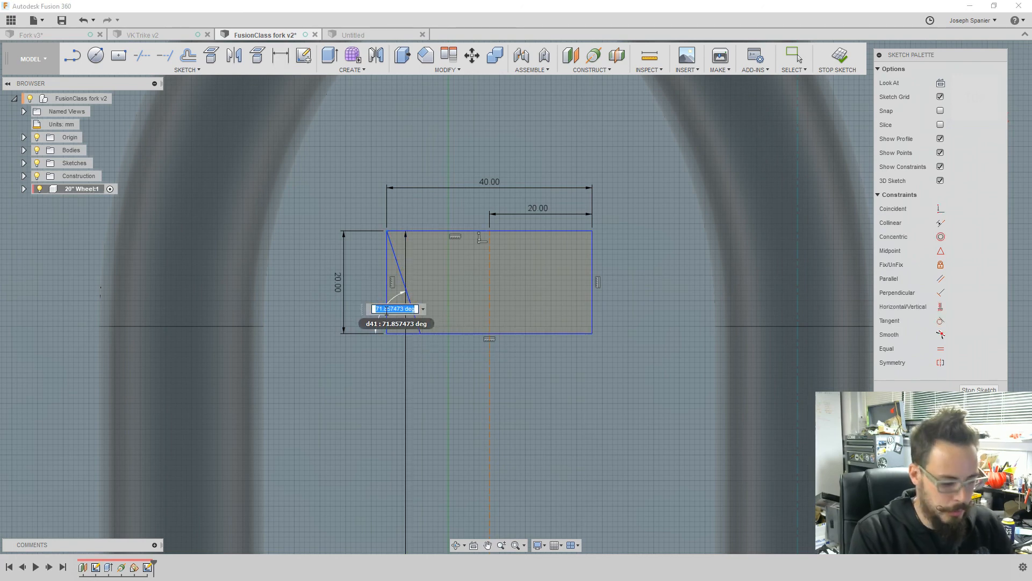
text(70)
key(Return)
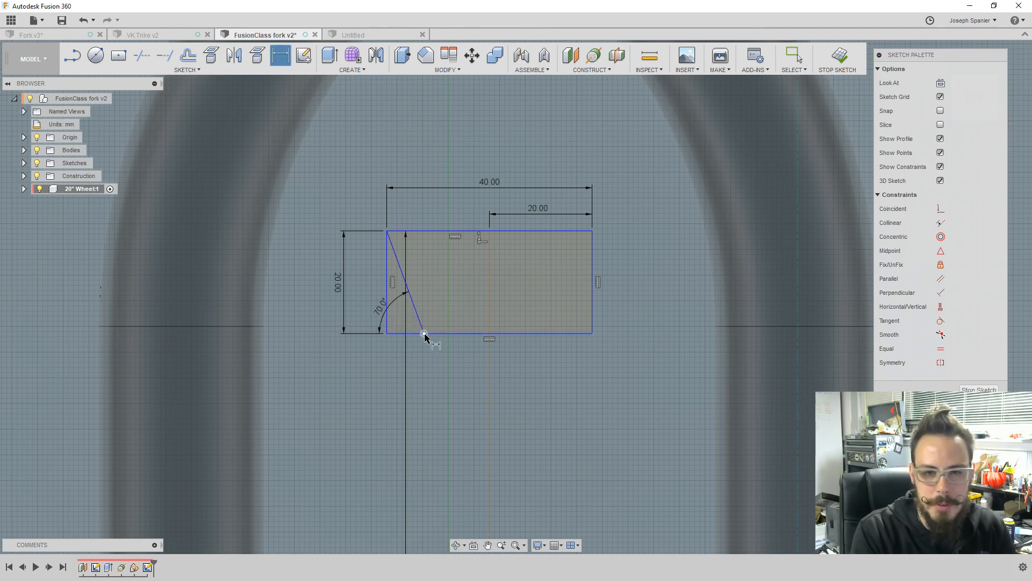
key(Escape)
- Mirror the slanted line across the vertical construction centerline to the opposite side of the rectangle
click(494, 286)
click(387, 177)
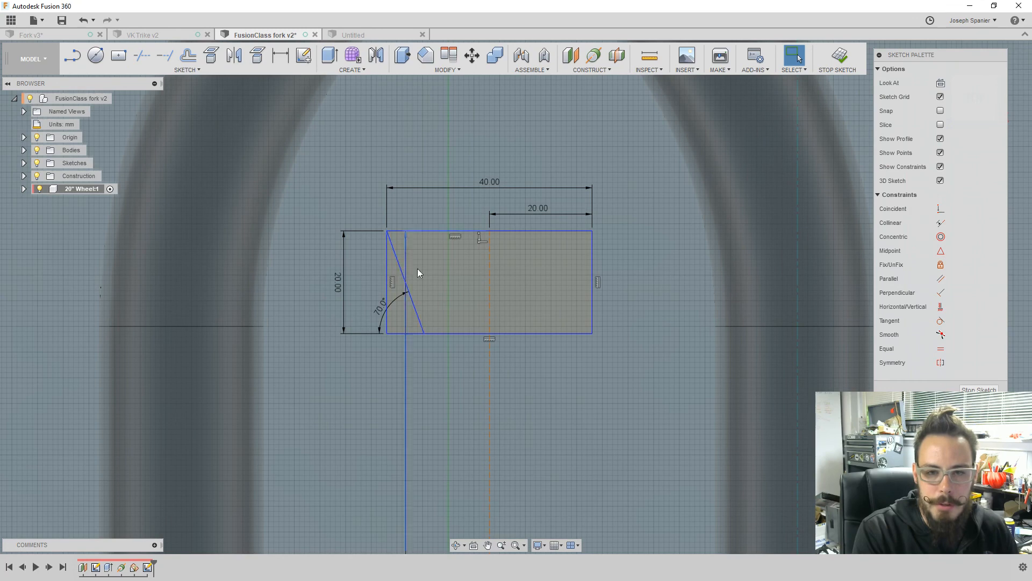
click(230, 69)
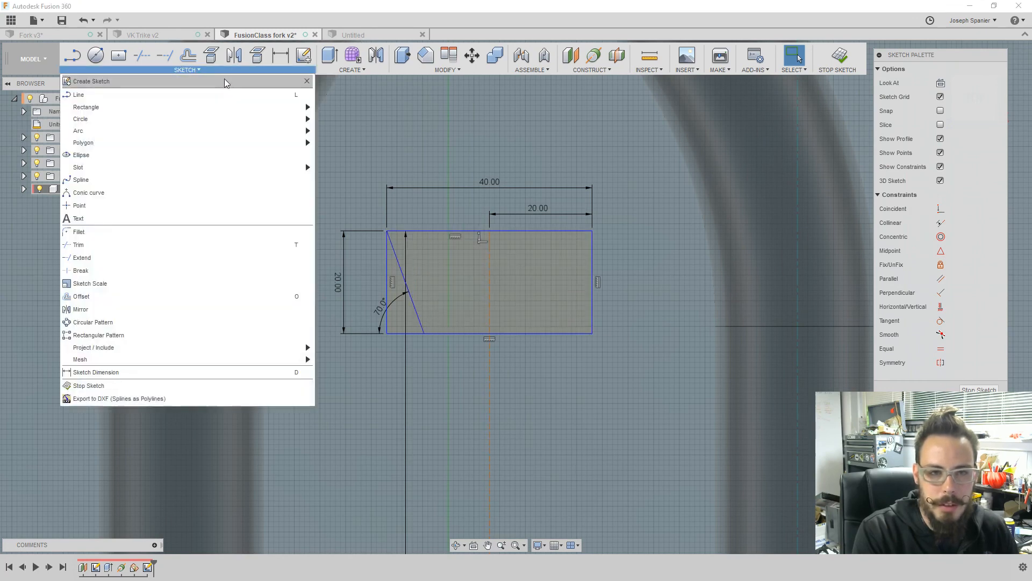
click(270, 309)
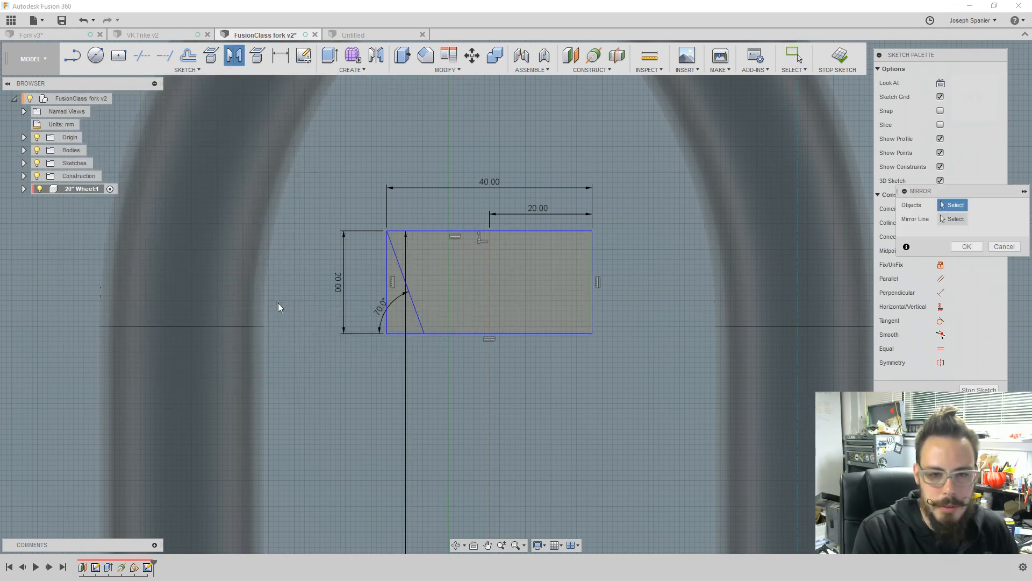
click(414, 309)
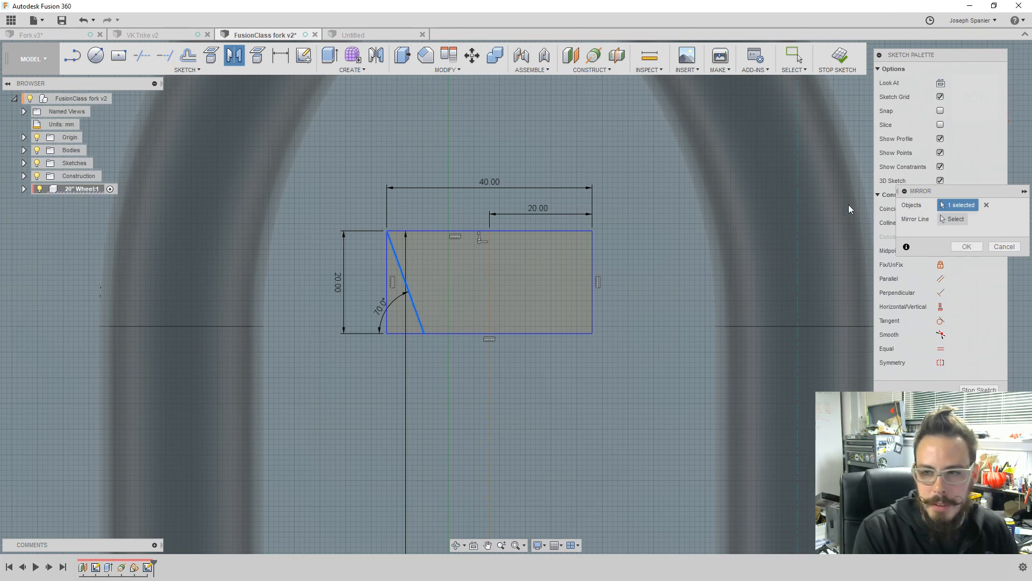
click(955, 219)
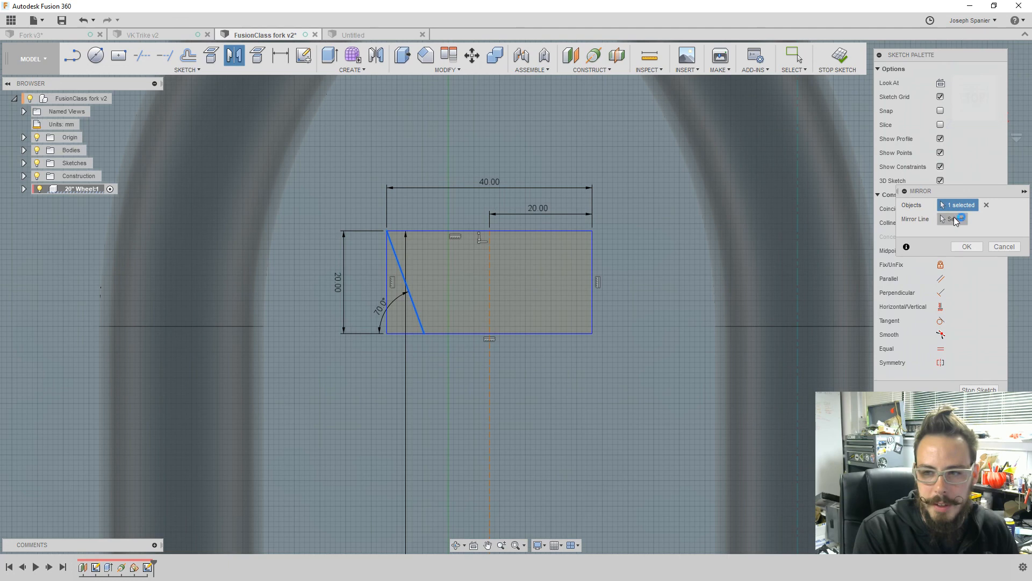
click(489, 295)
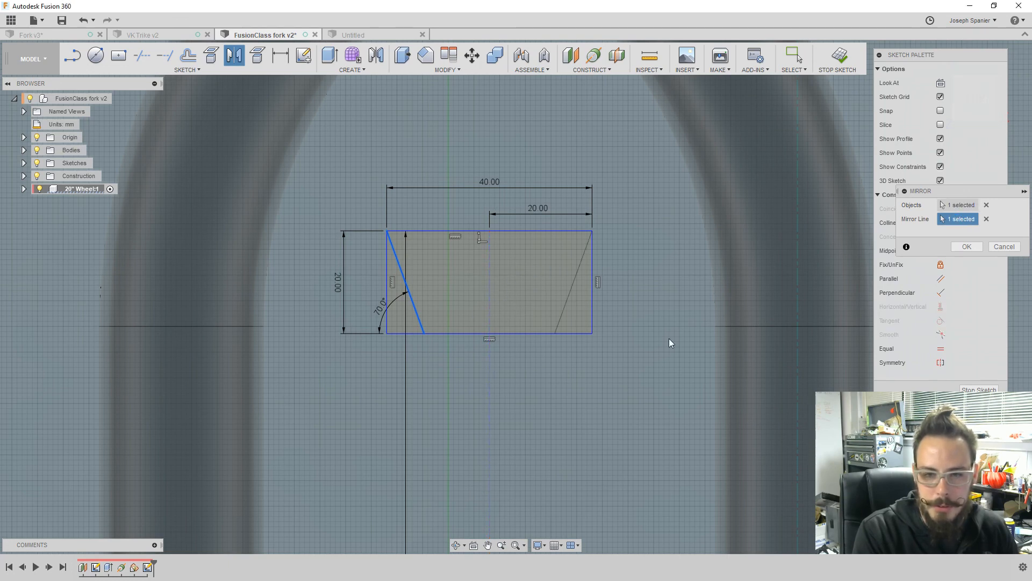
click(968, 248)
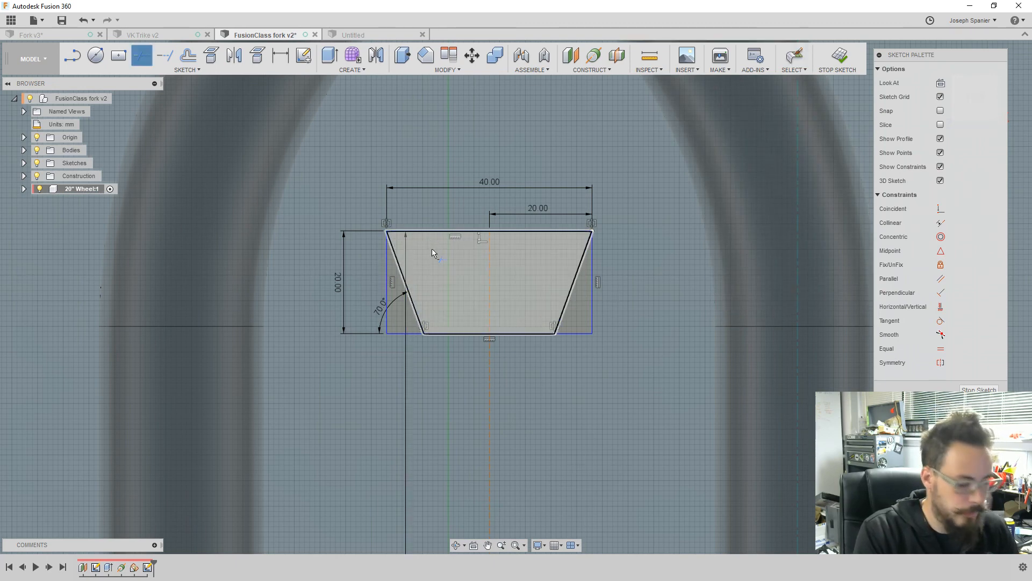
- Trim away the rectangle's two vertical sides and the bottom edge segments outside the slanted lines, leaving a trapezoid
key(t)
click(387, 291)
click(405, 333)
click(572, 334)
click(594, 313)
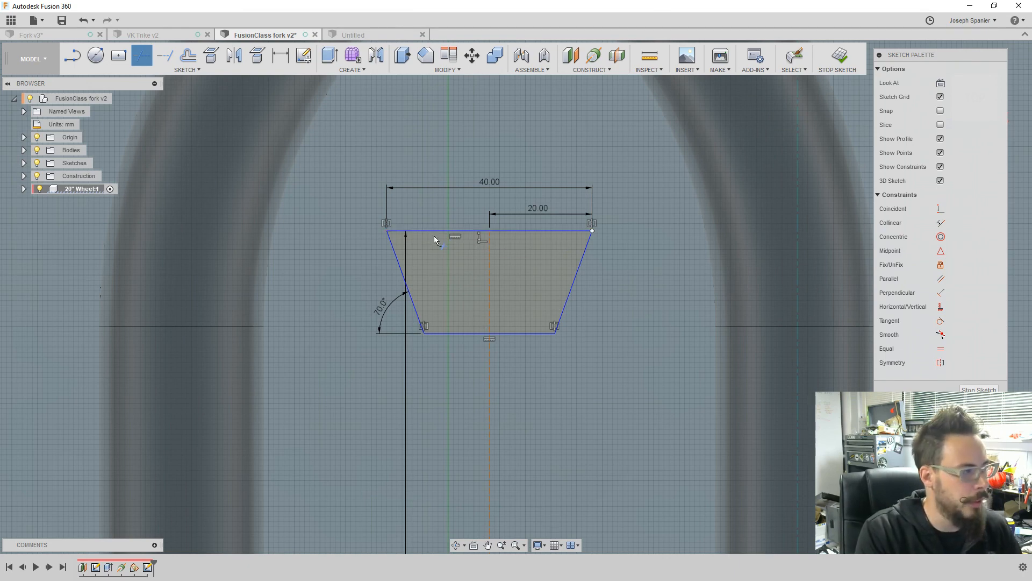
- Offset the whole trapezoid chain inward by 1.5 mm
key(o)
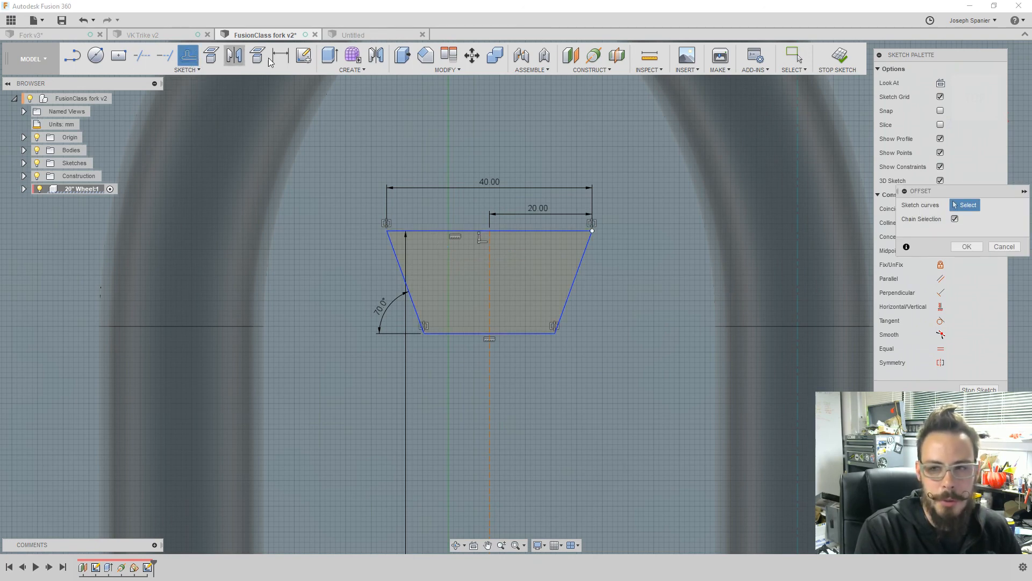
click(230, 70)
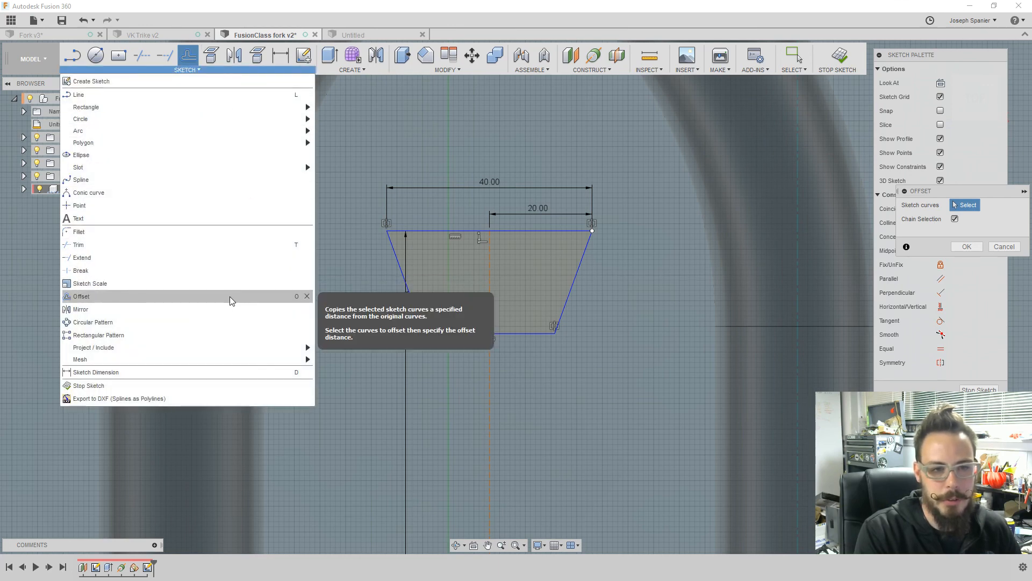
click(438, 231)
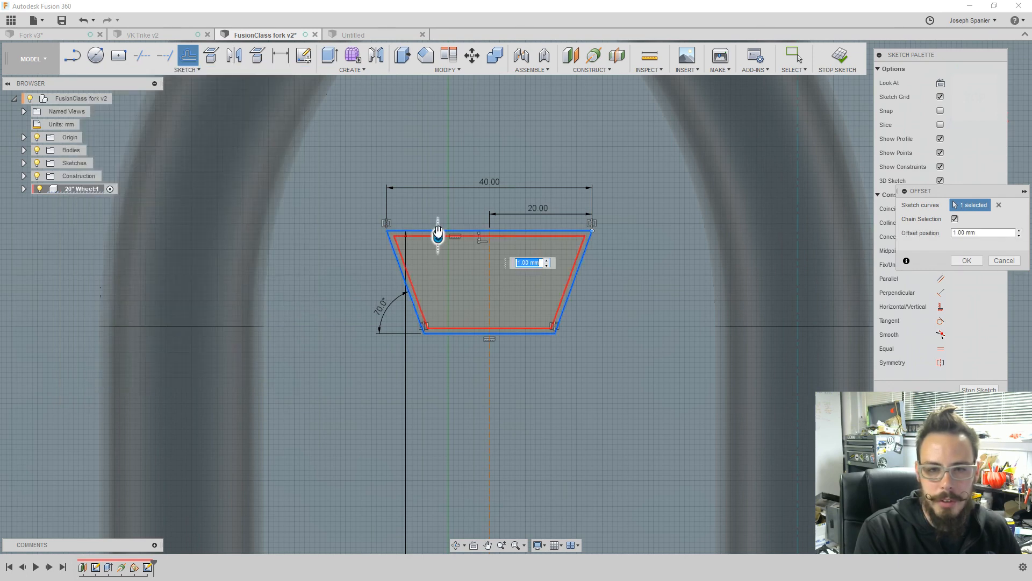
drag(437, 235, 435, 243)
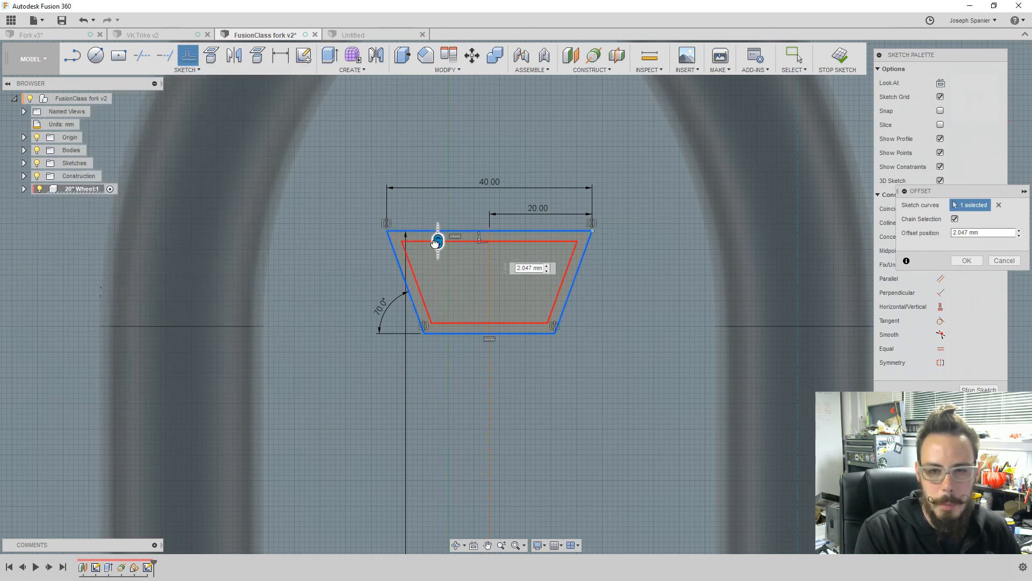
text(1.5)
key(Return)
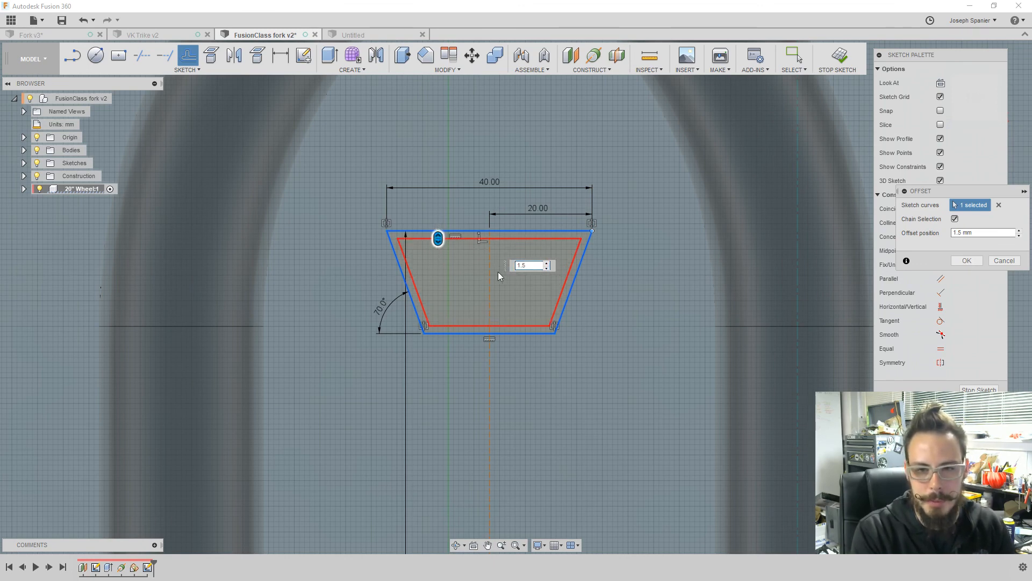
key(Return)
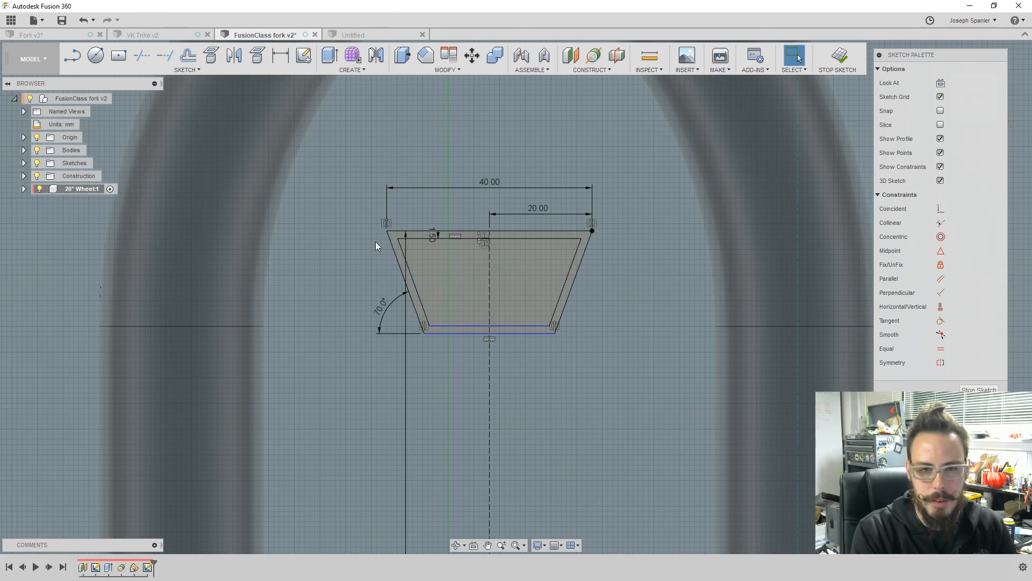
- Trim away the inner trapezoid's top edge, undoing the extra trim of the outer top edge
key(l)
click(508, 239)
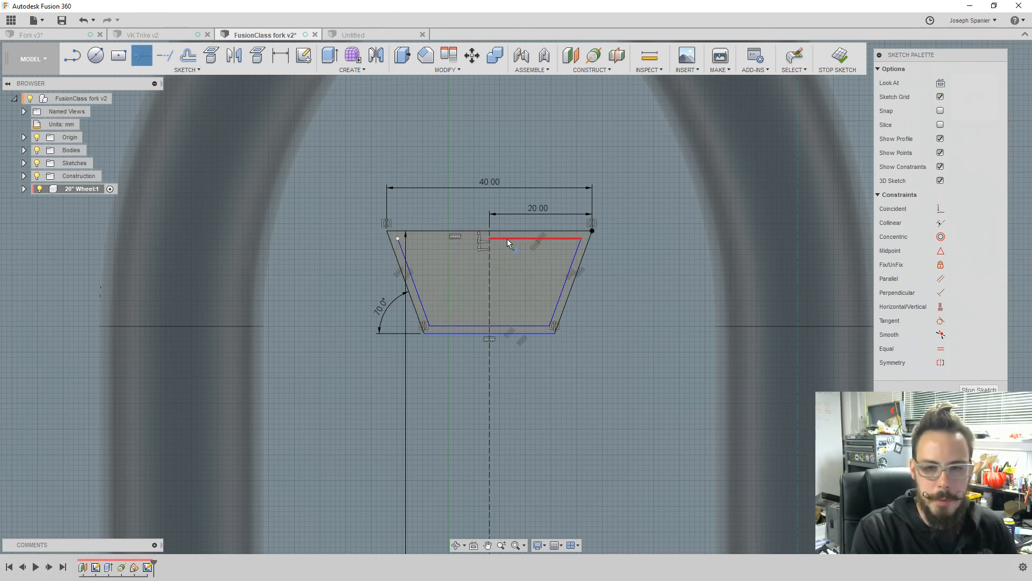
click(511, 231)
click(466, 230)
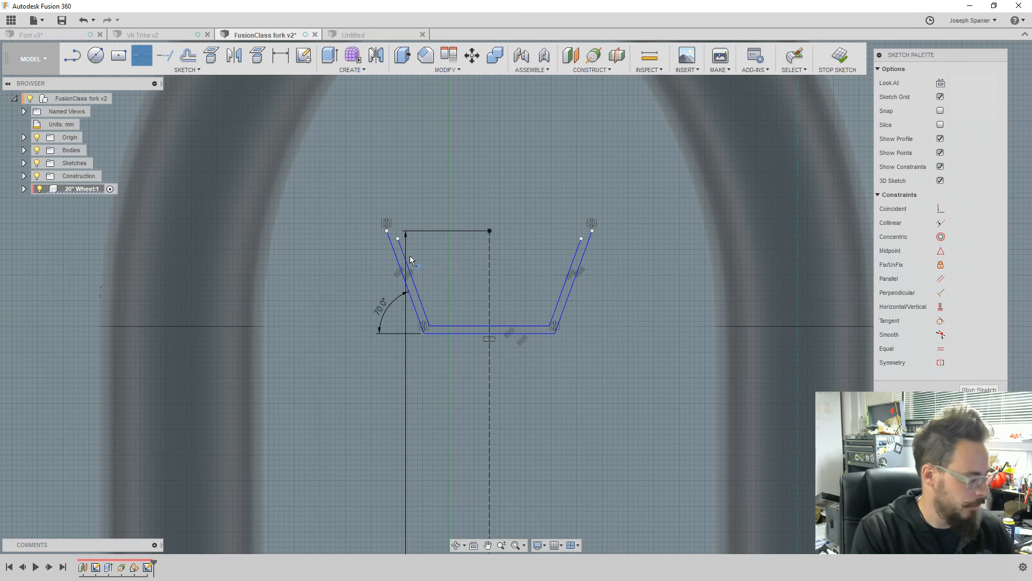
key(Escape)
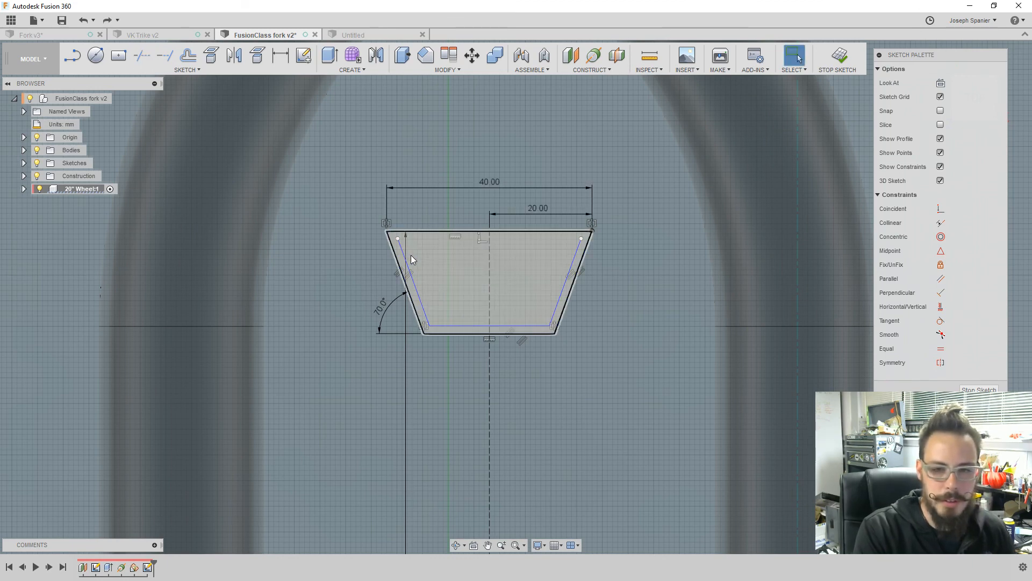
- Extend both inner slanted lines up to the outer trapezoid's top edge
click(169, 58)
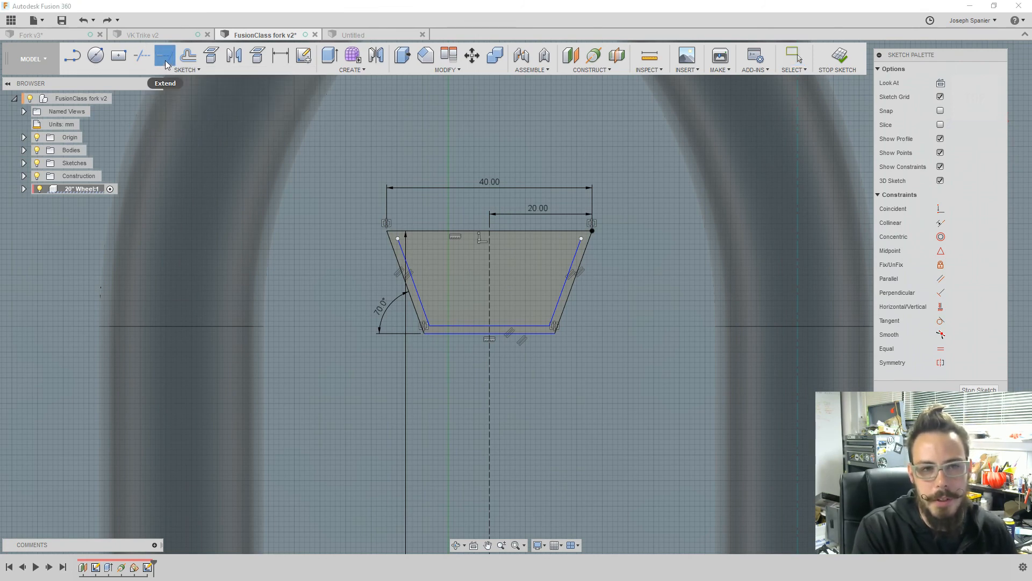
click(405, 249)
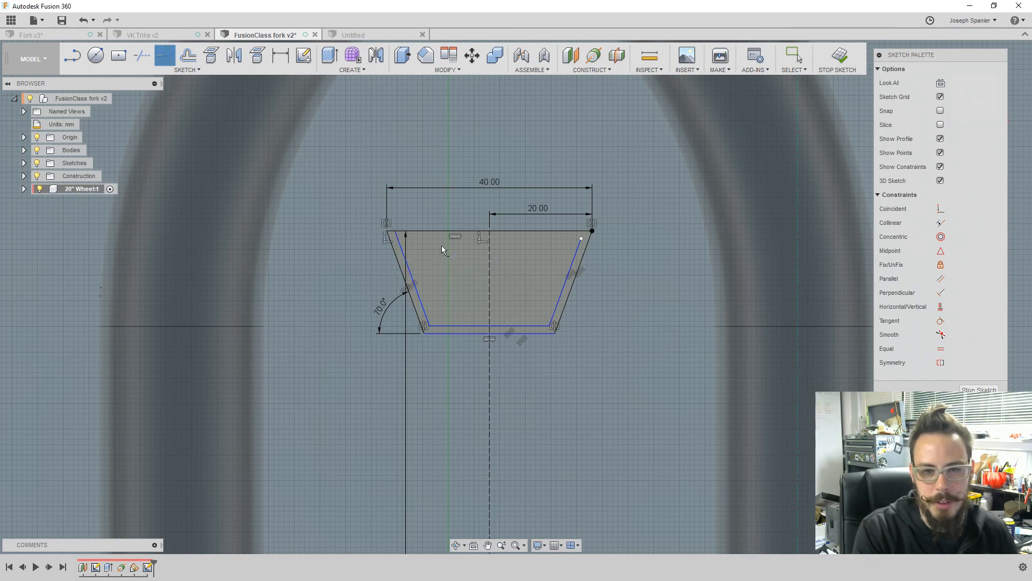
click(578, 255)
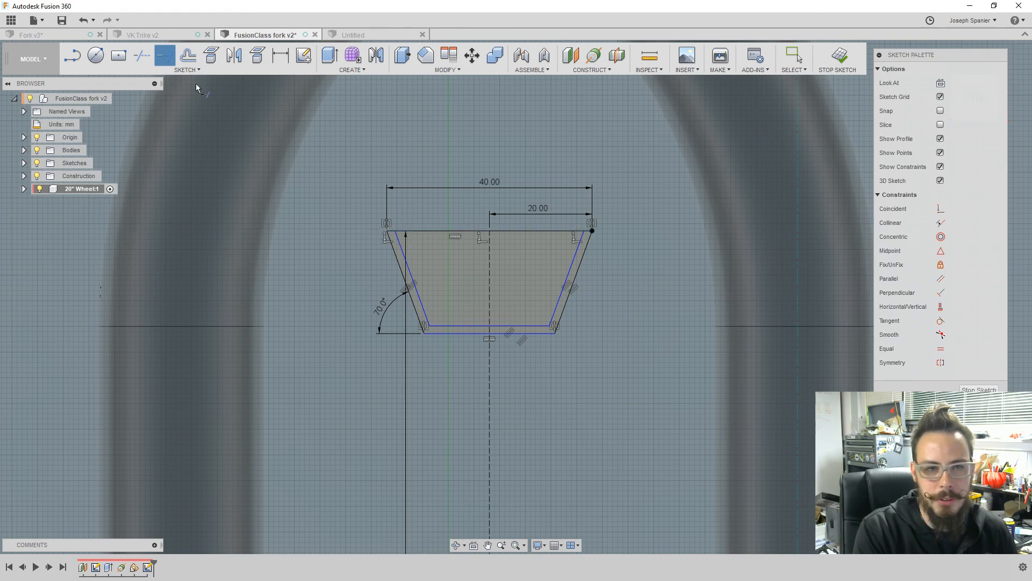
- Trim the top edge between the two inner slanted lines to open the channel profile and finish the sketch
click(143, 58)
click(470, 231)
click(519, 232)
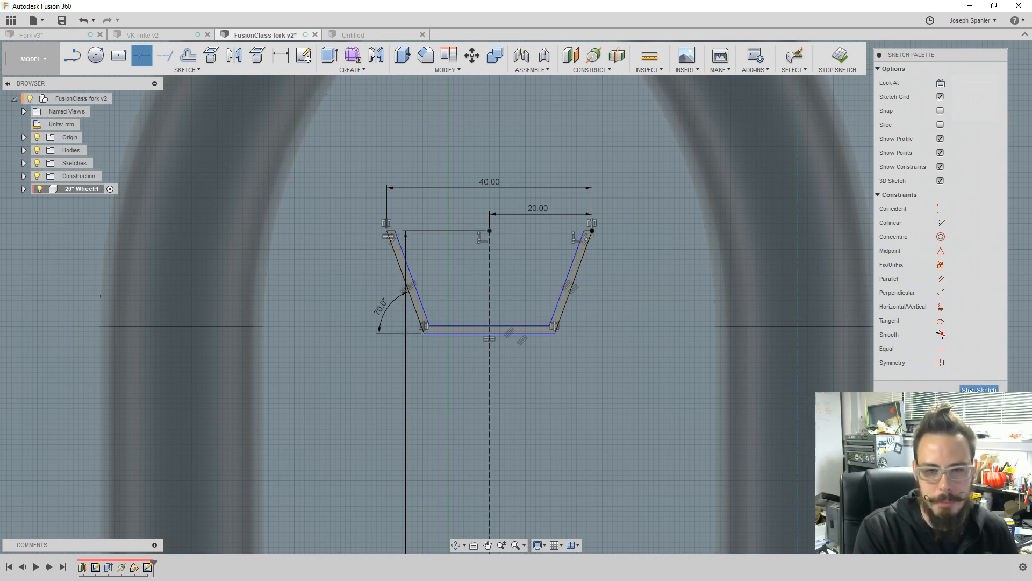
click(971, 390)
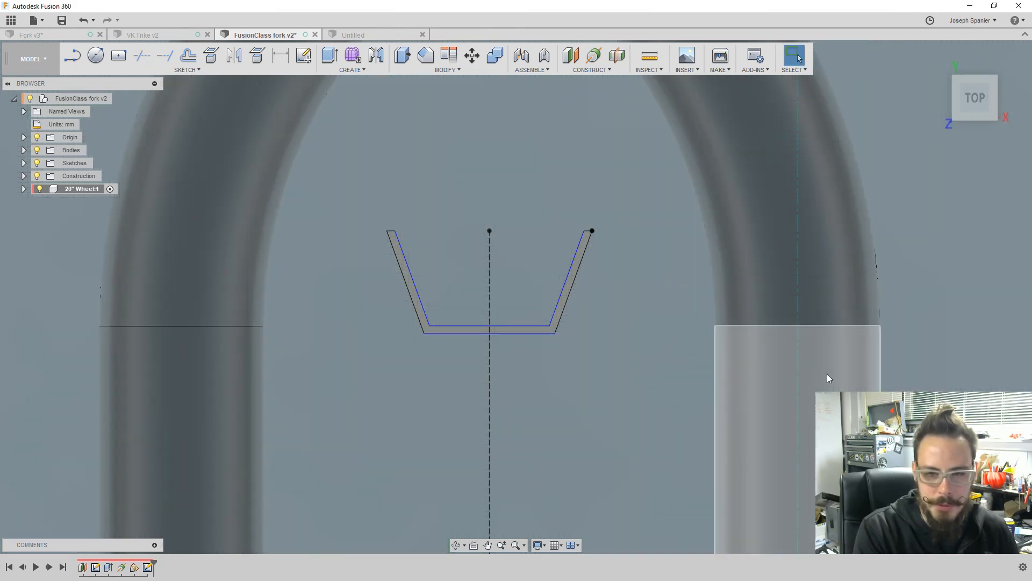
- Revolve the thin channel profile around the construction axis running through the fork's axle
scroll(641, 337, down, 3)
scroll(640, 340, down, 2)
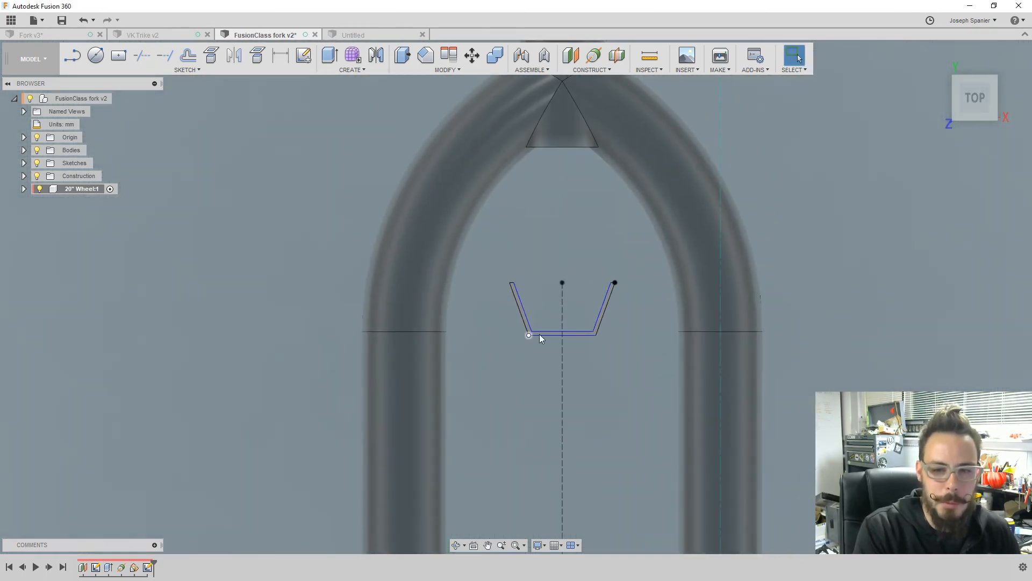
scroll(602, 351, up, 2)
shift+middle_drag(573, 341, 624, 388)
scroll(579, 344, down, 6)
scroll(566, 368, up, 4)
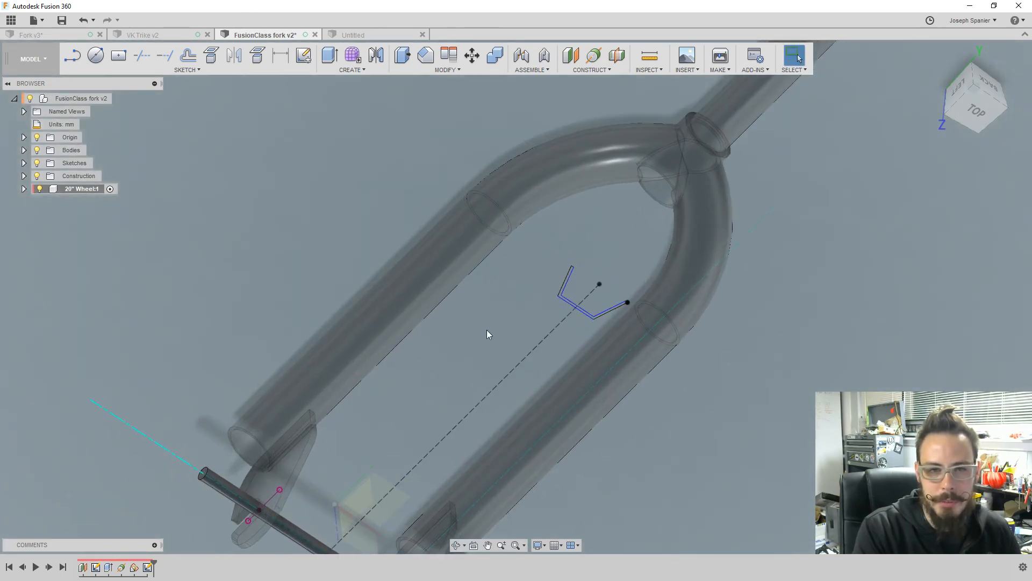
click(353, 70)
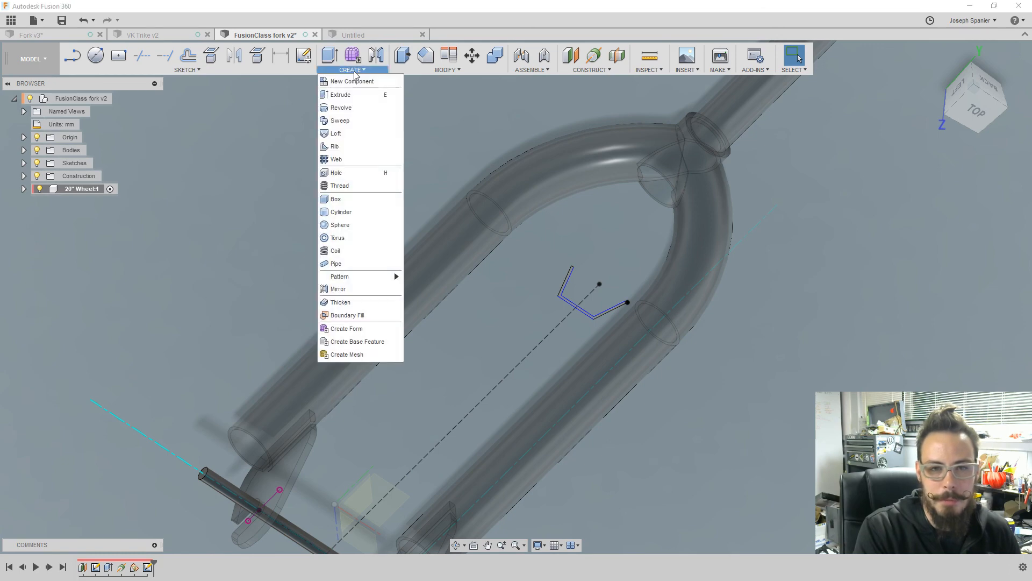
click(341, 108)
scroll(391, 149, down, 3)
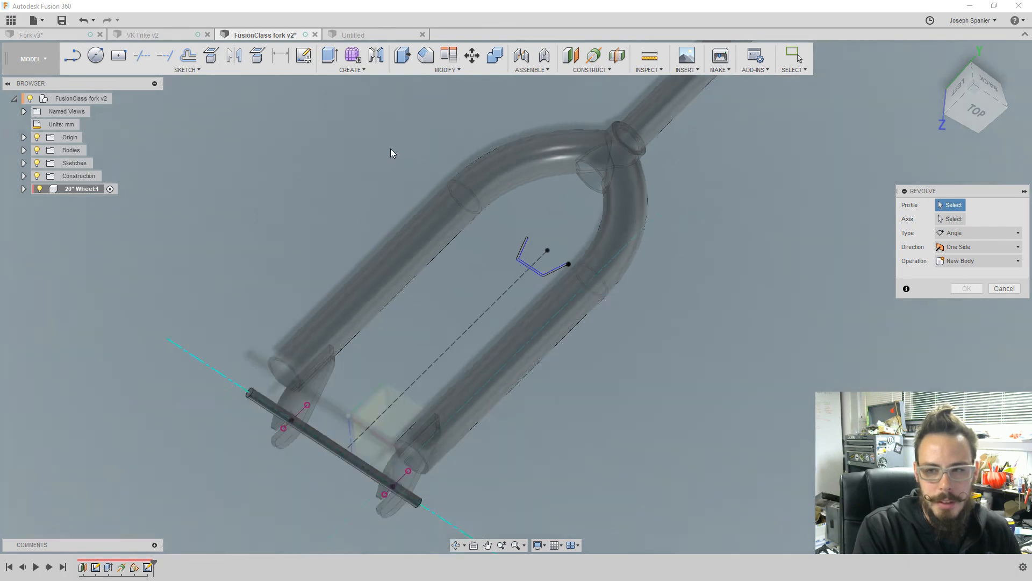
scroll(480, 234, up, 6)
scroll(482, 240, down, 2)
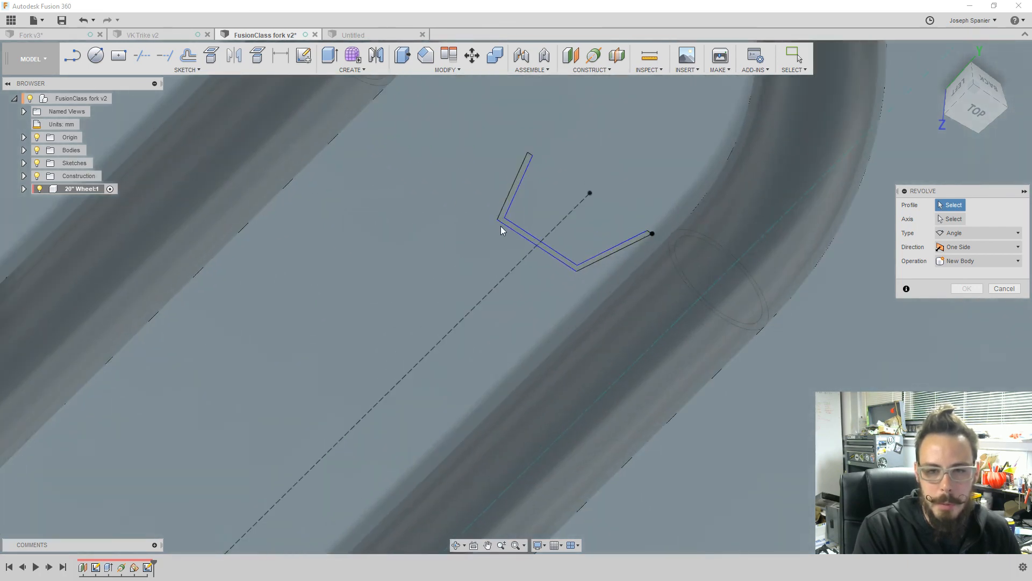
click(499, 227)
scroll(497, 258, down, 2)
scroll(490, 250, down, 2)
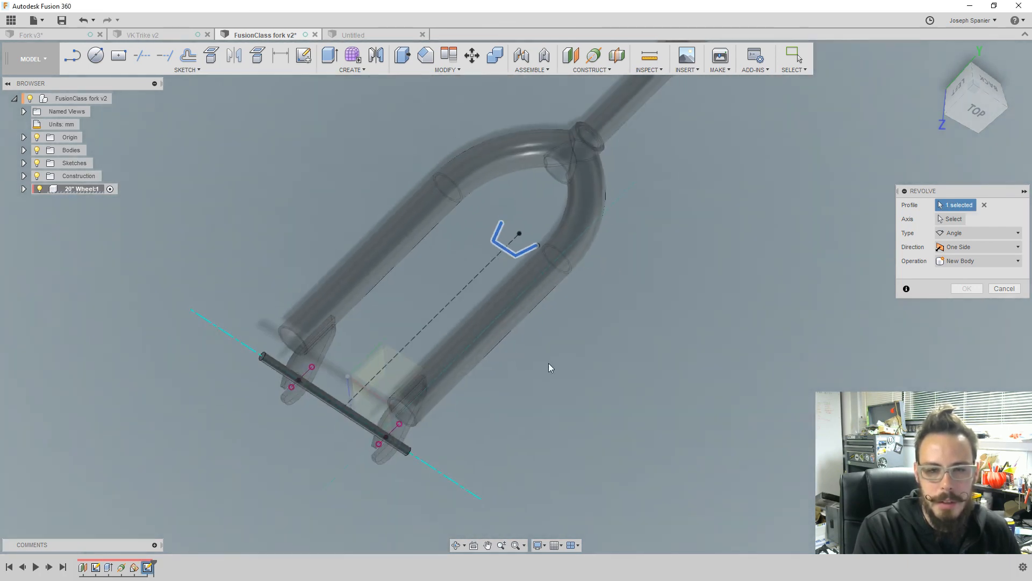
click(951, 219)
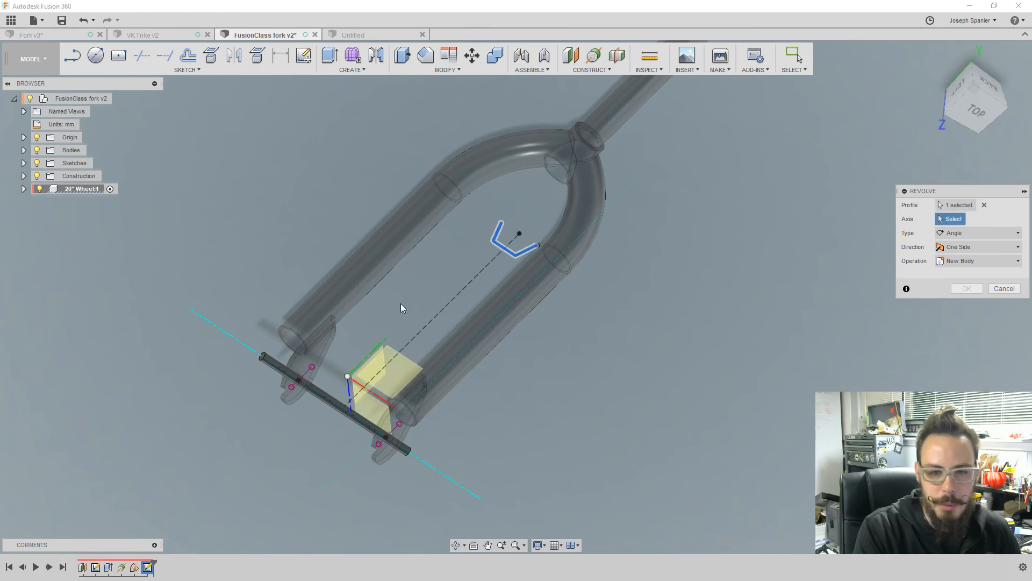
click(240, 349)
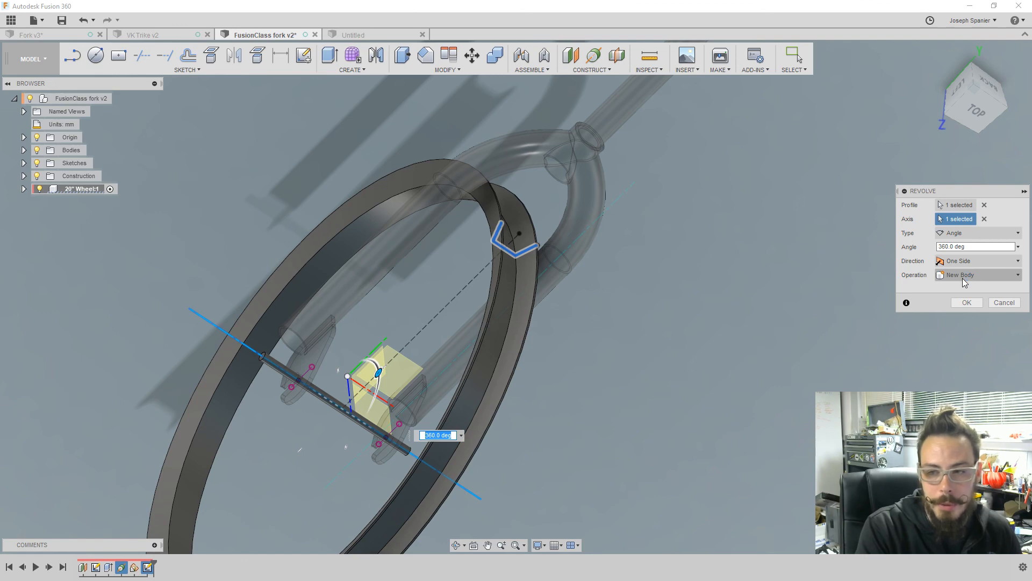
- Try a revolve angle of 180 degrees and inspect the half-rim preview
click(1019, 247)
click(1019, 249)
double_click(946, 248)
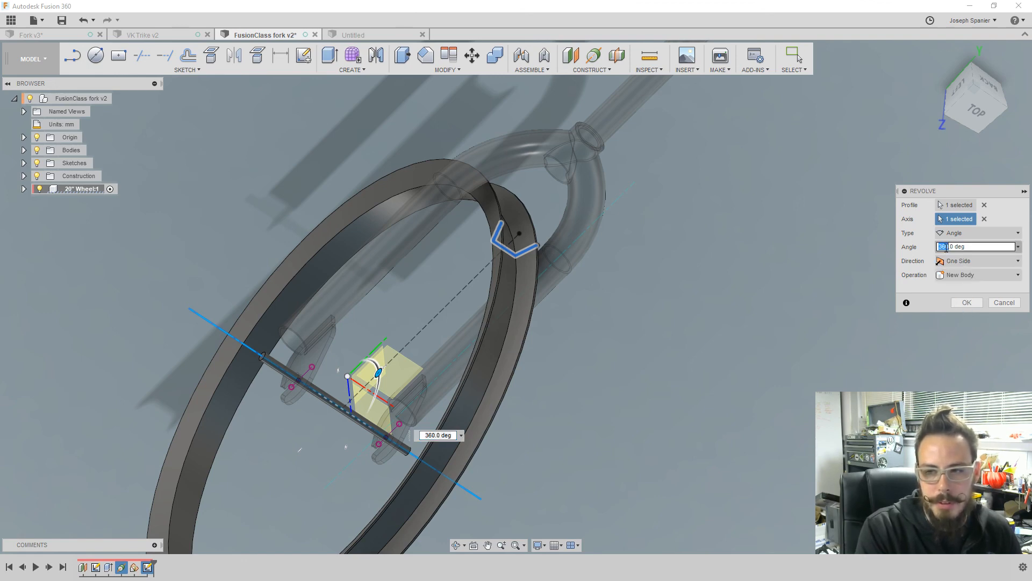
text(180)
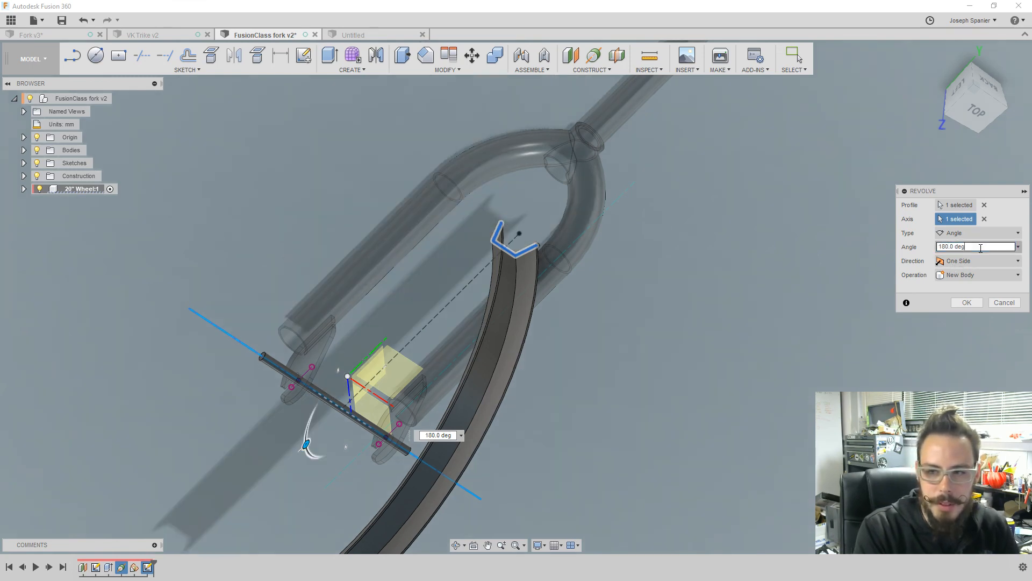
scroll(538, 255, down, 3)
shift+middle_drag(530, 254, 527, 280)
- Set the revolve angle to 360 degrees and create the full rim as a new body
click(943, 247)
drag(944, 248, 974, 248)
text(3)
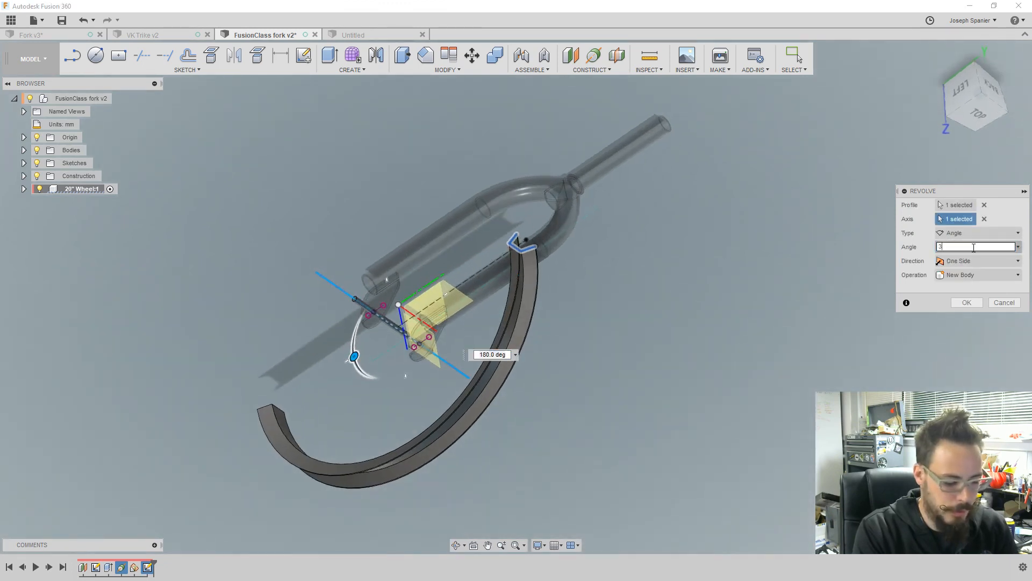
text(60)
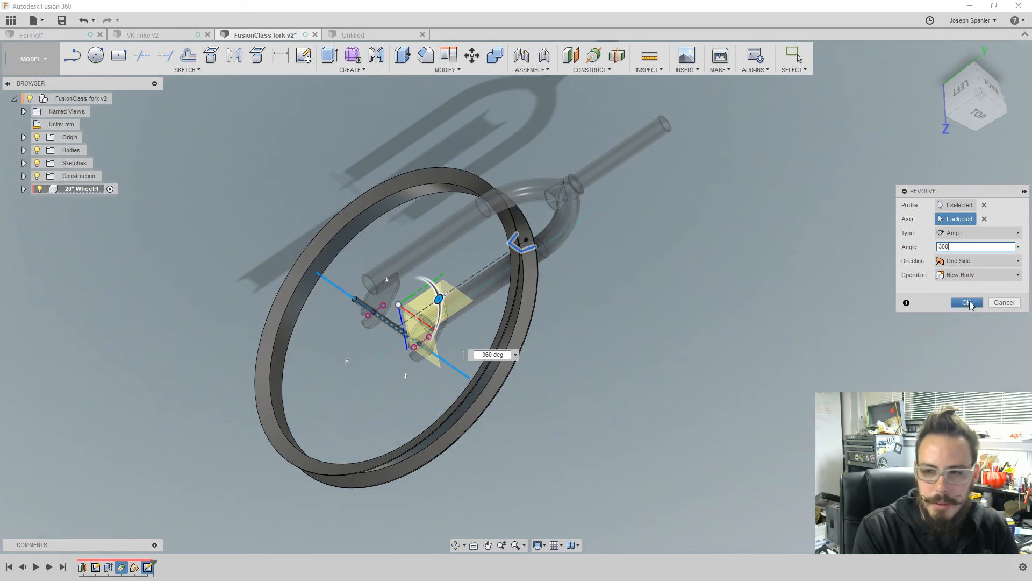
click(967, 302)
shift+middle_drag(730, 365, 595, 346)
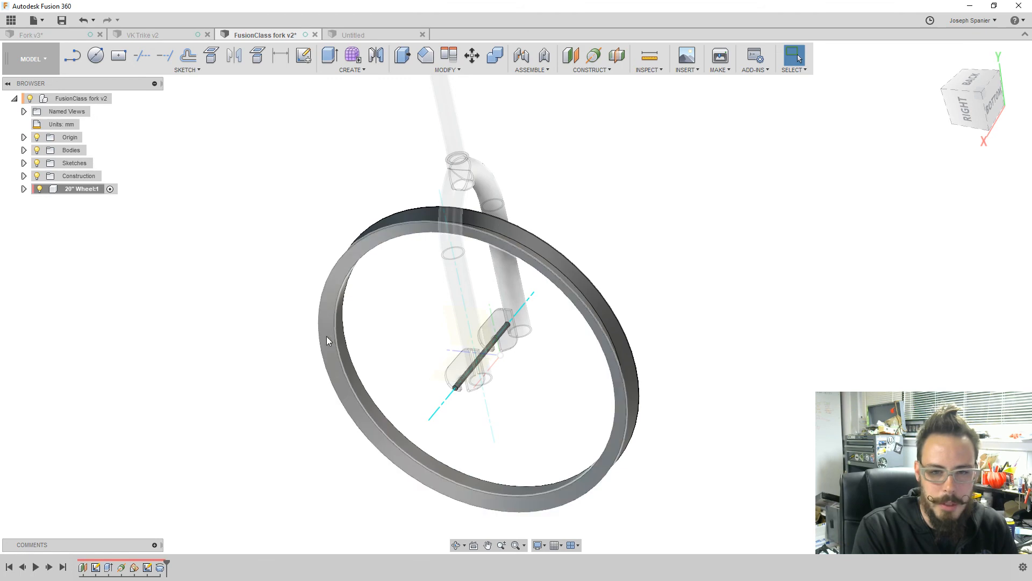
shift+middle_drag(322, 374, 410, 353)
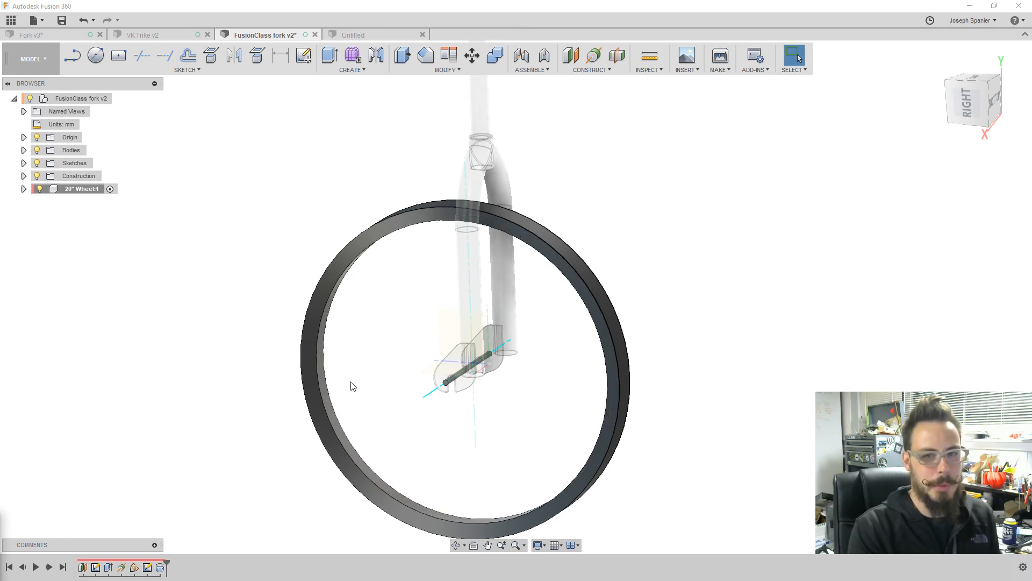
scroll(352, 396, down, 4)
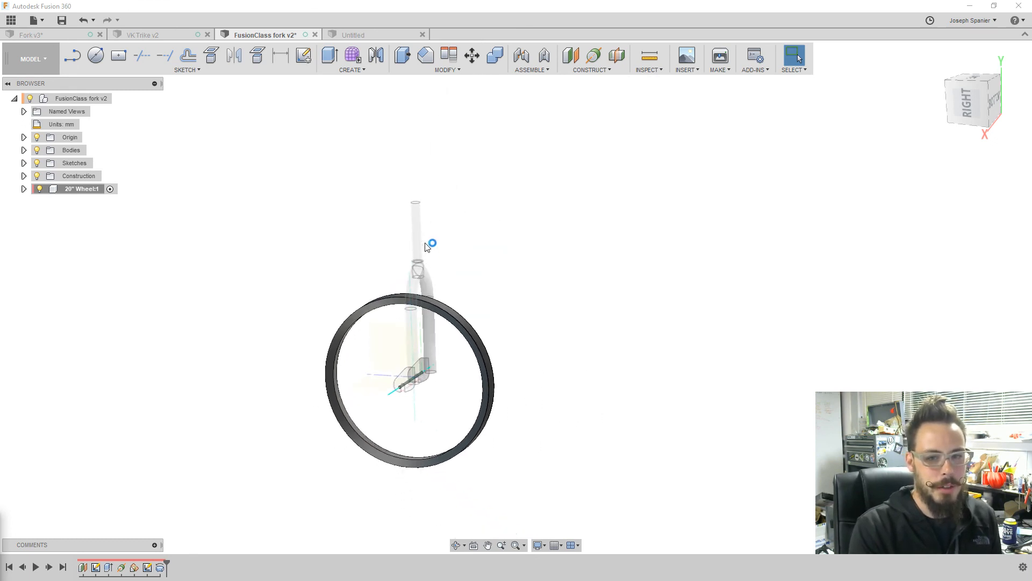